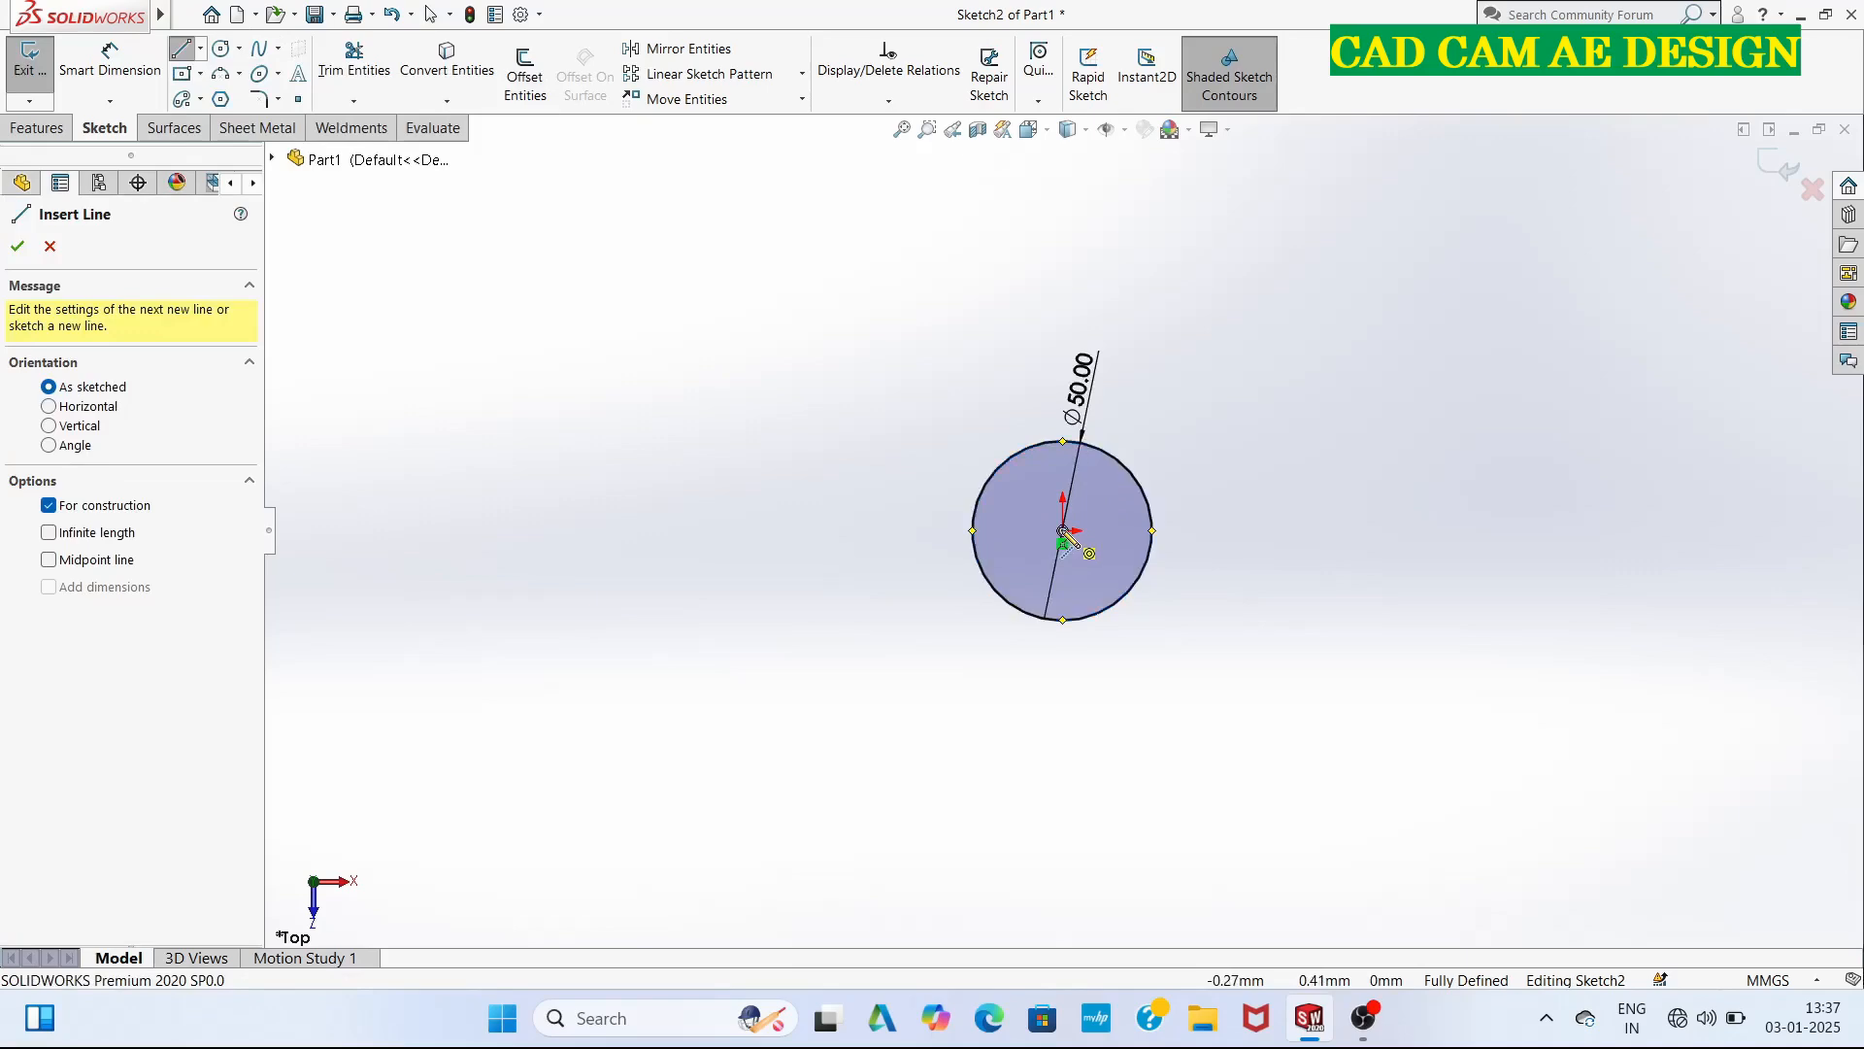
Draw a horizontal construction line 30 mm long from the circle's centre, extending past its edge.
click(1063, 532)
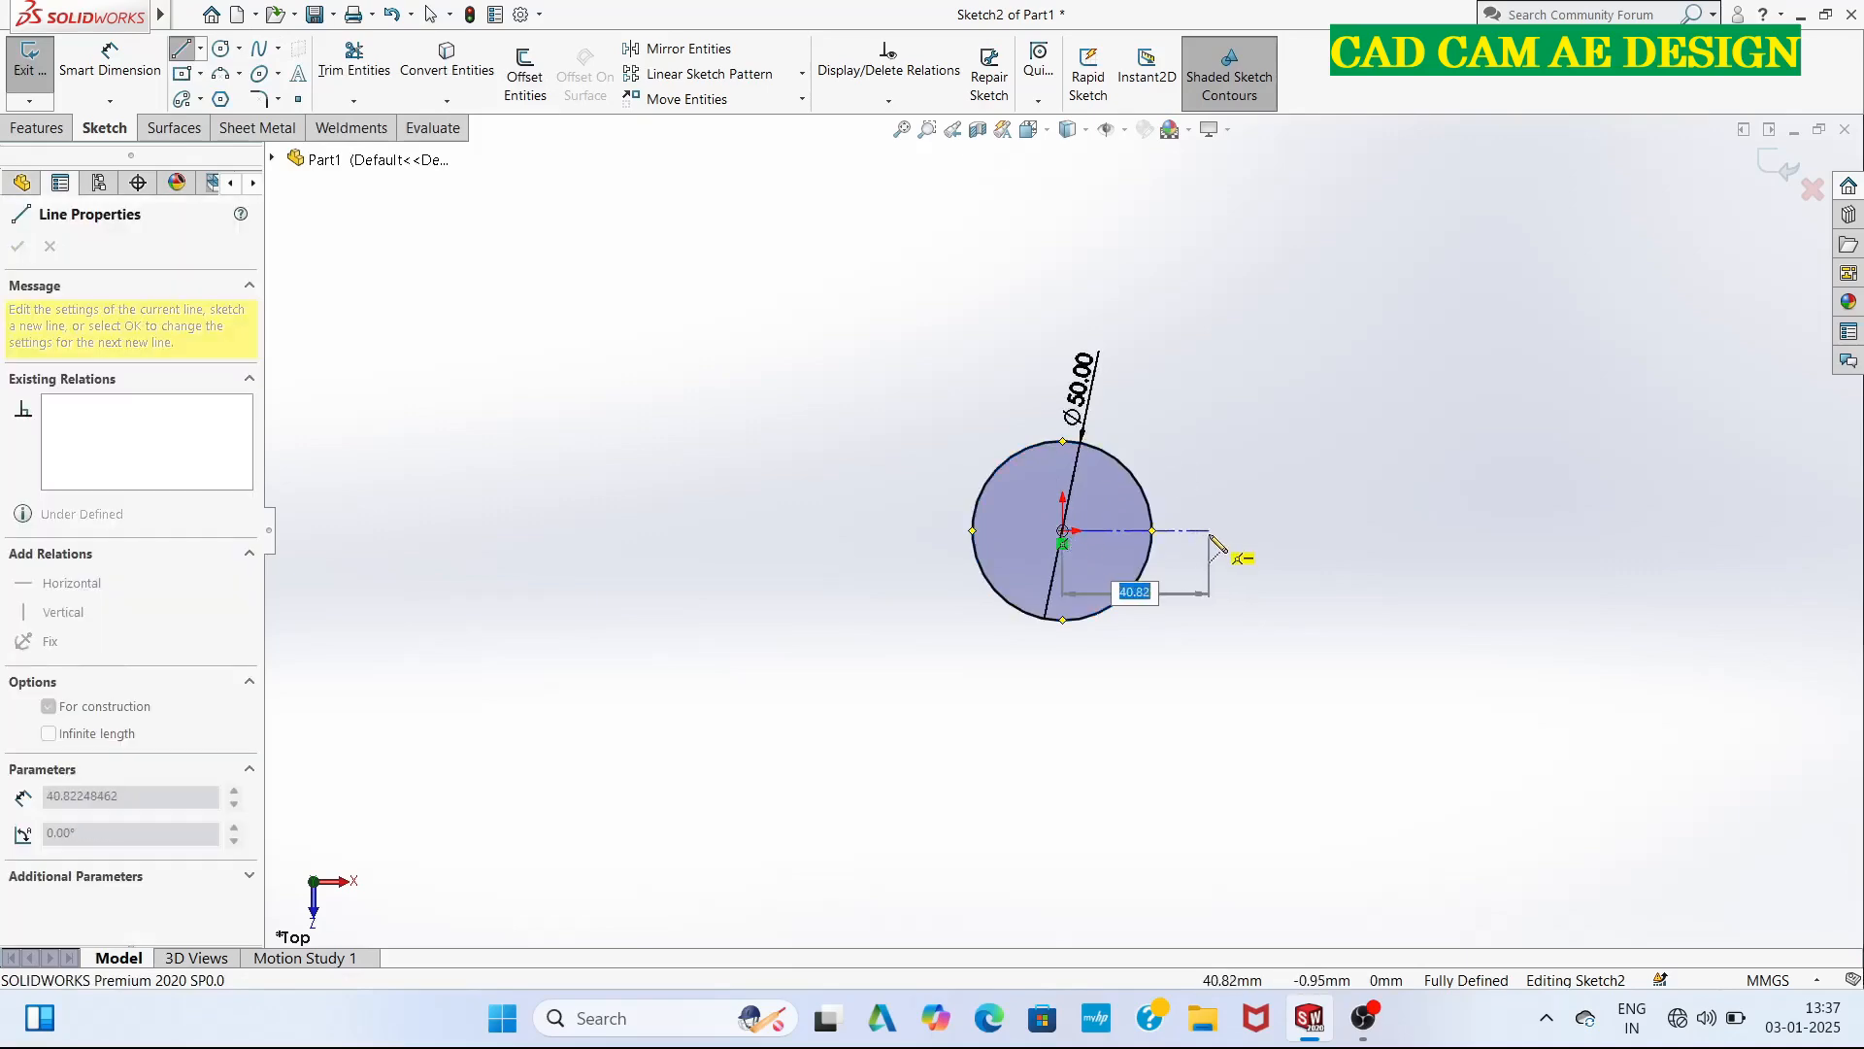
key(Return)
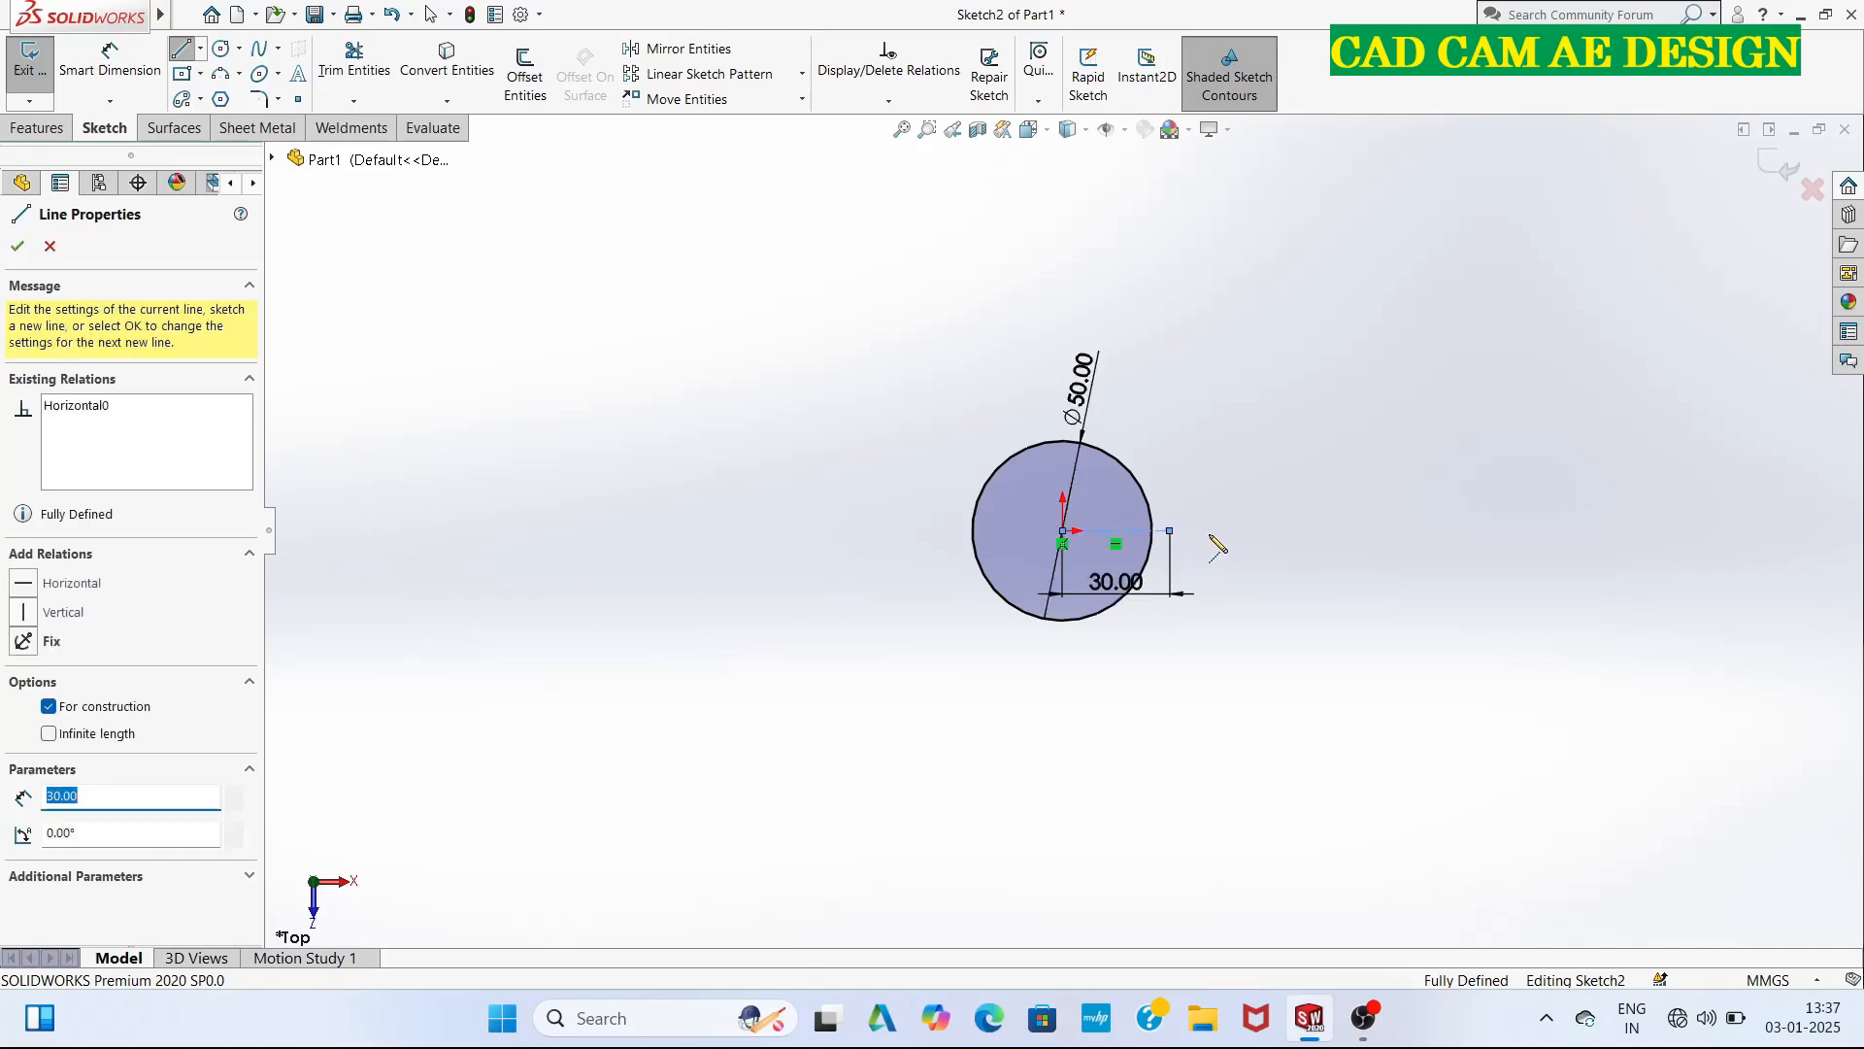
key(Escape)
key(Escape)
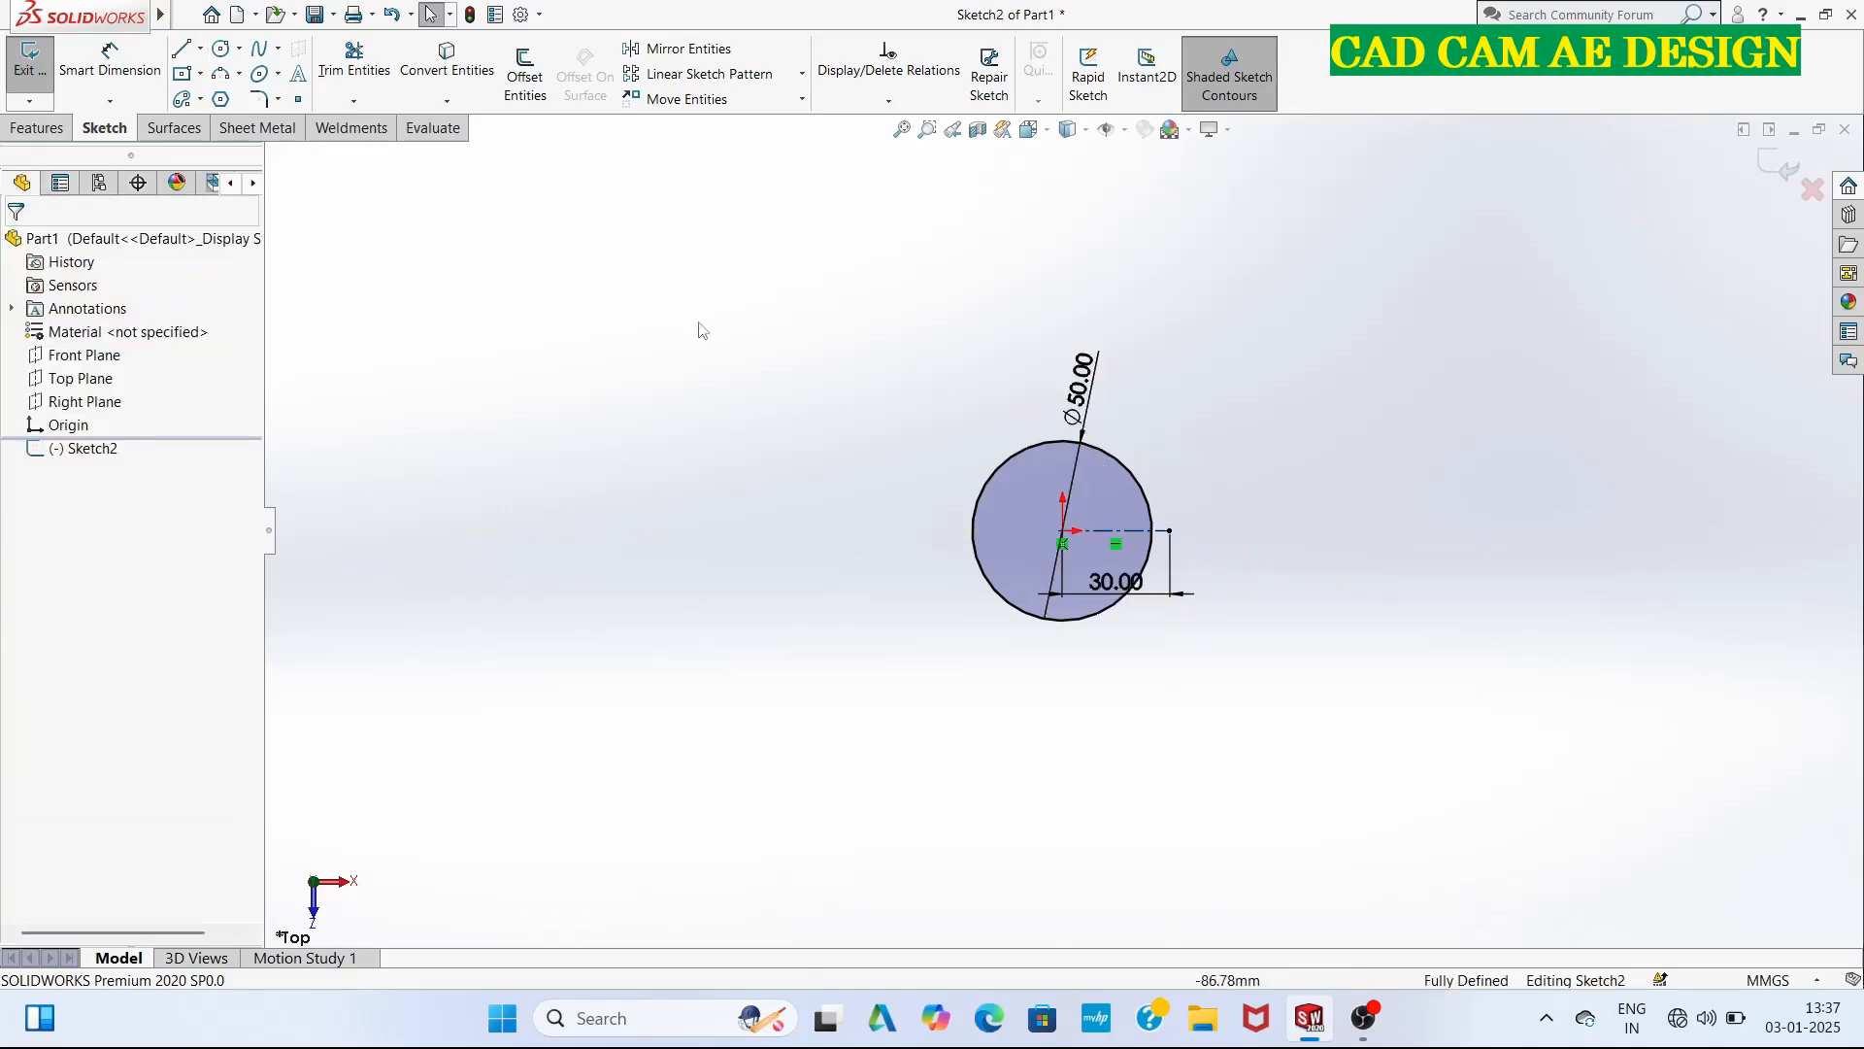
Draw a vertical midpoint line centred on the construction line's outer end, with a half-length of 2.4 mm.
click(200, 49)
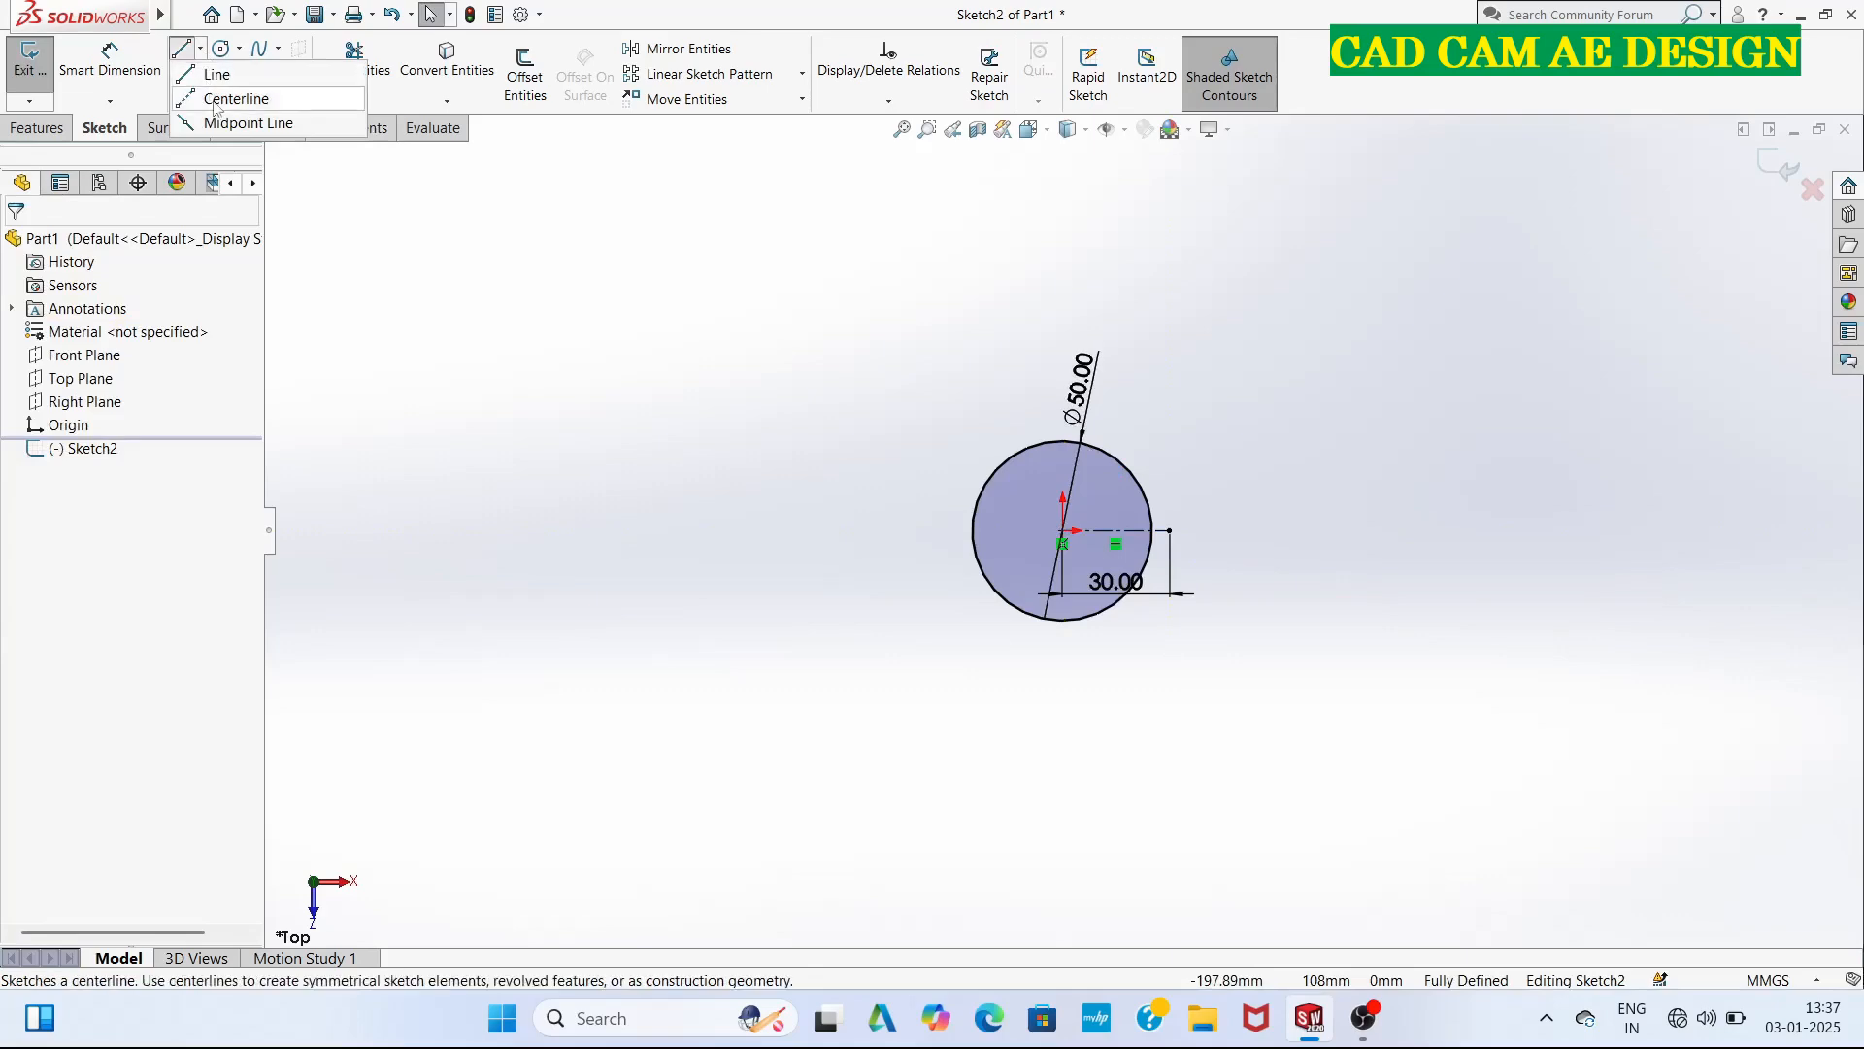
click(233, 117)
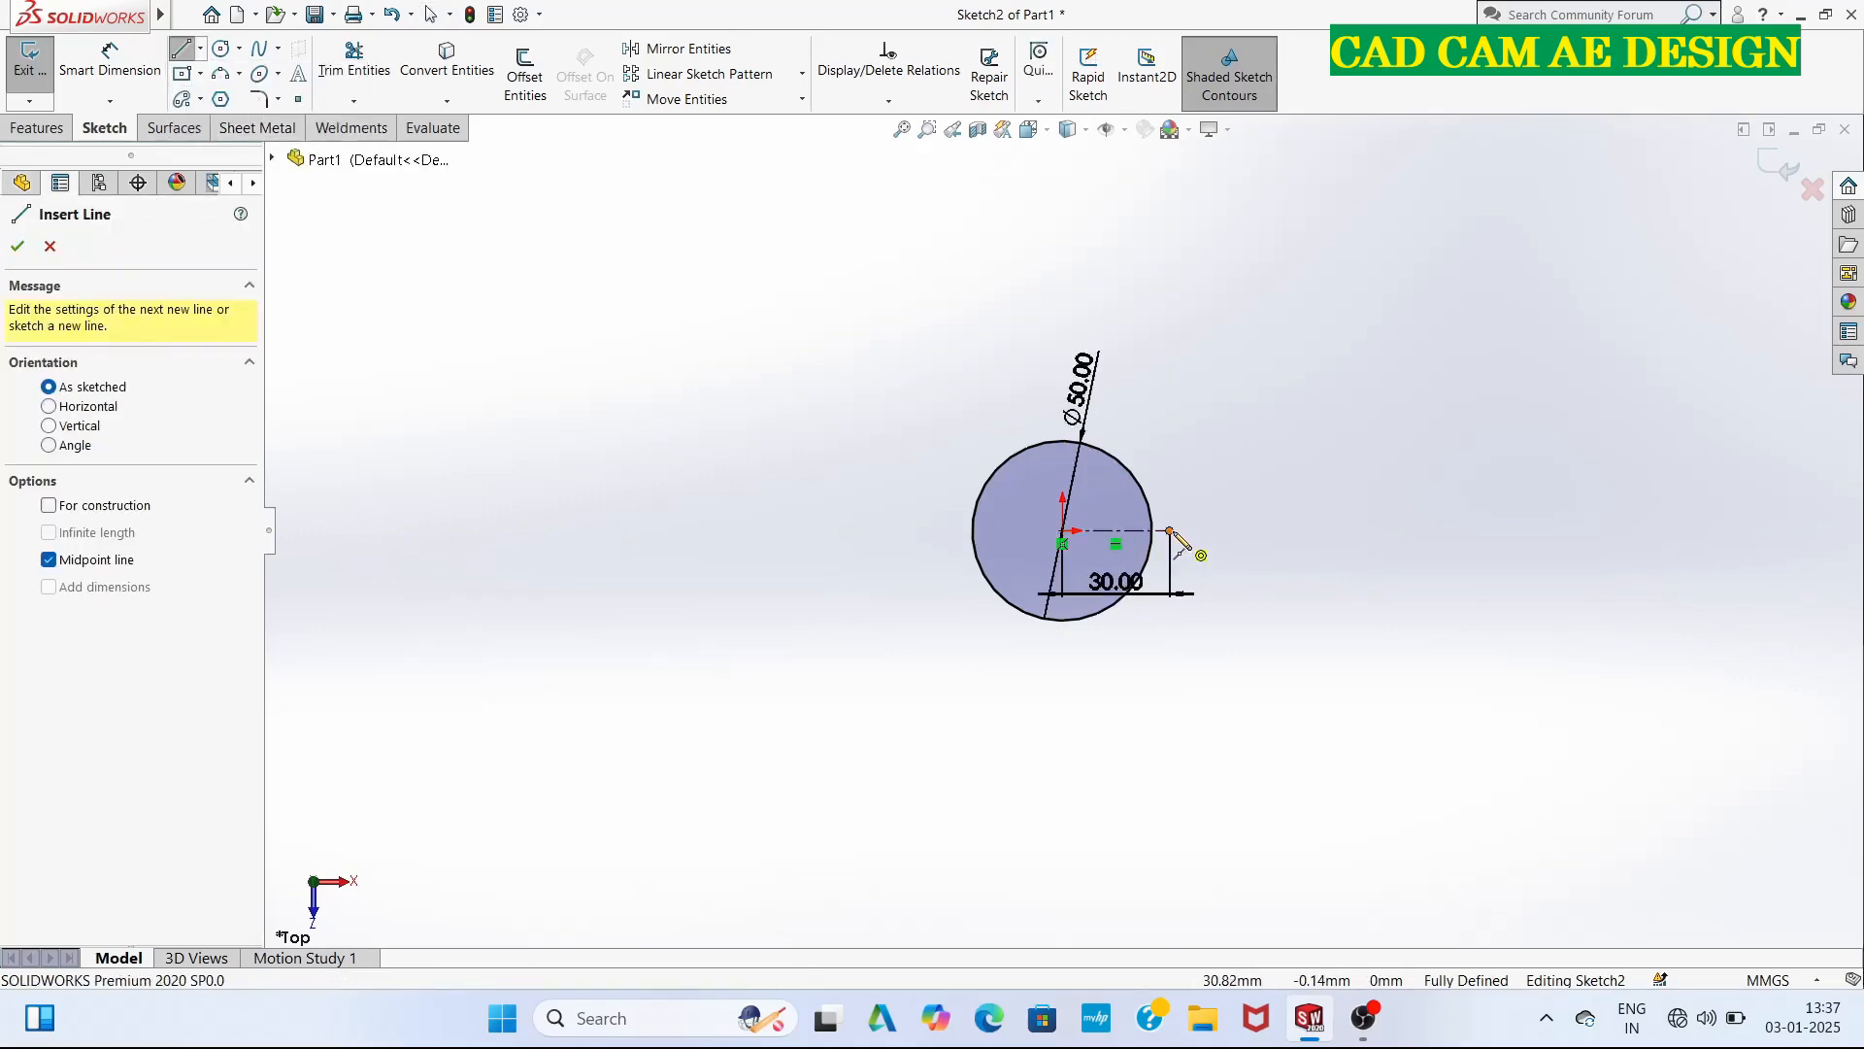
click(1171, 530)
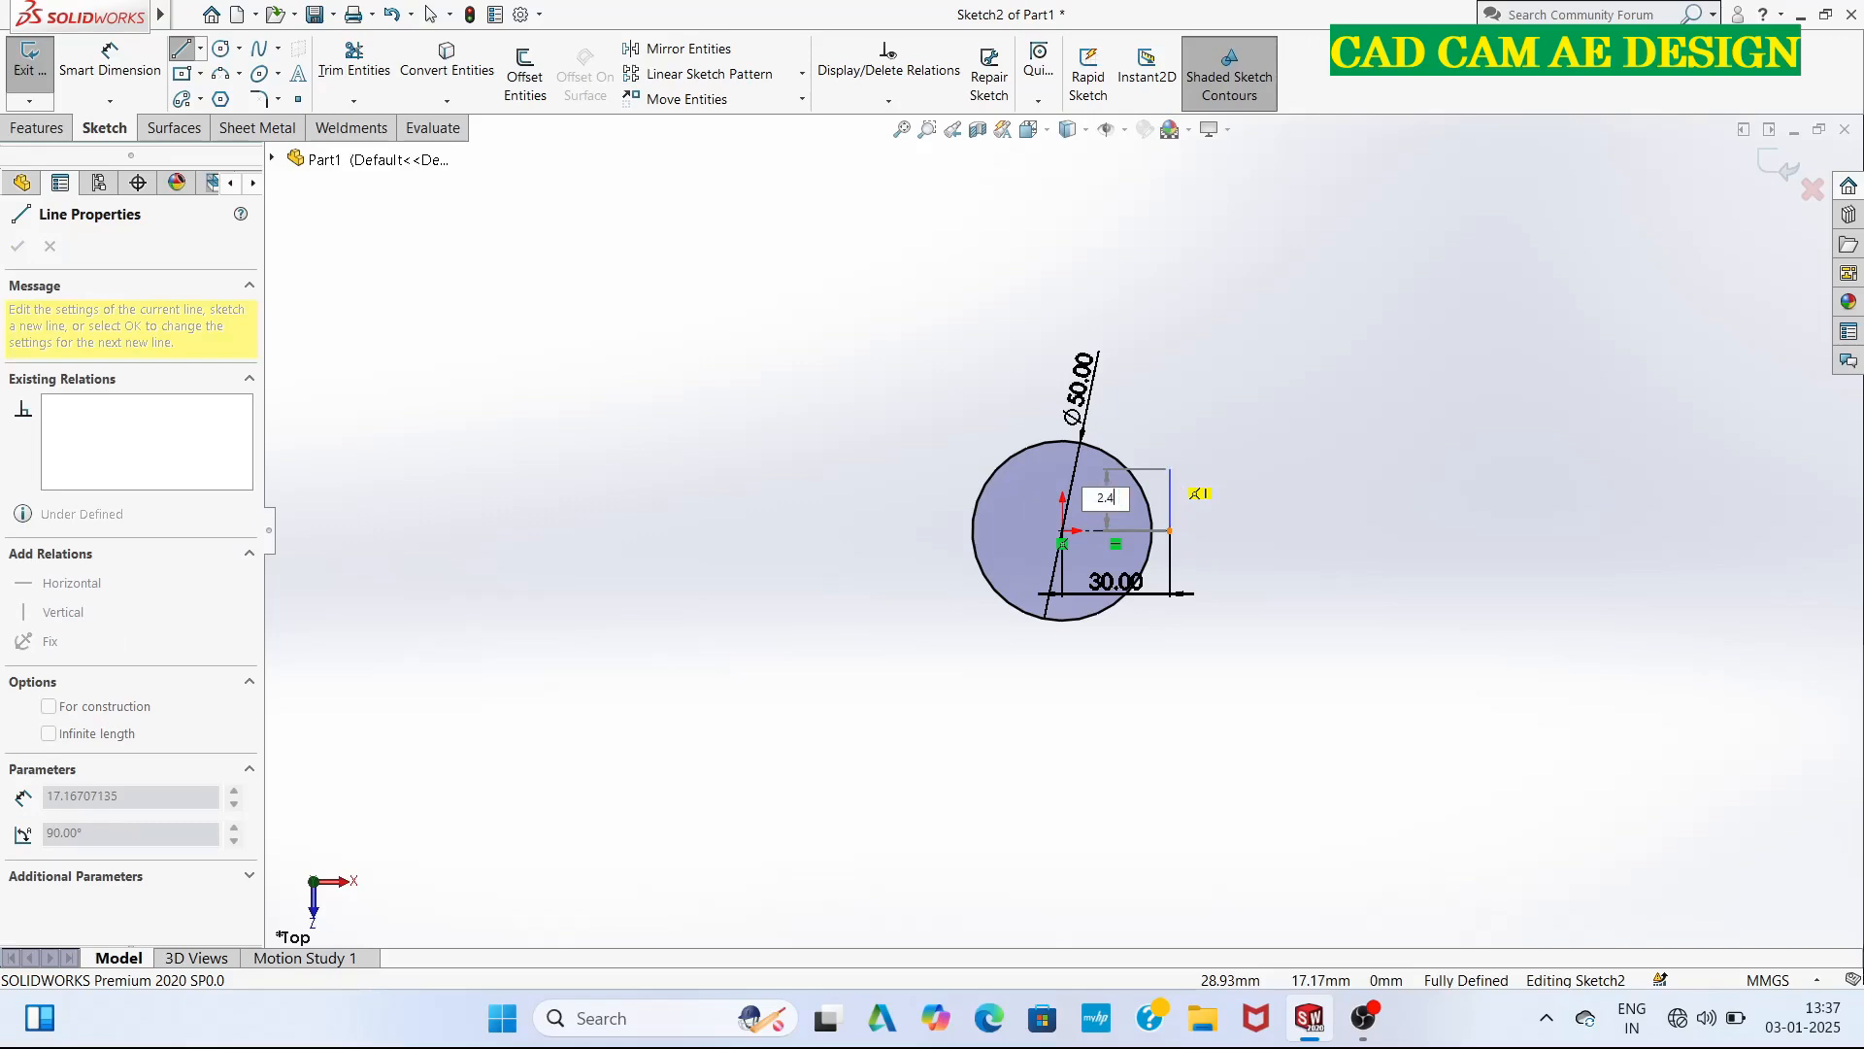
text(2.4)
key(Return)
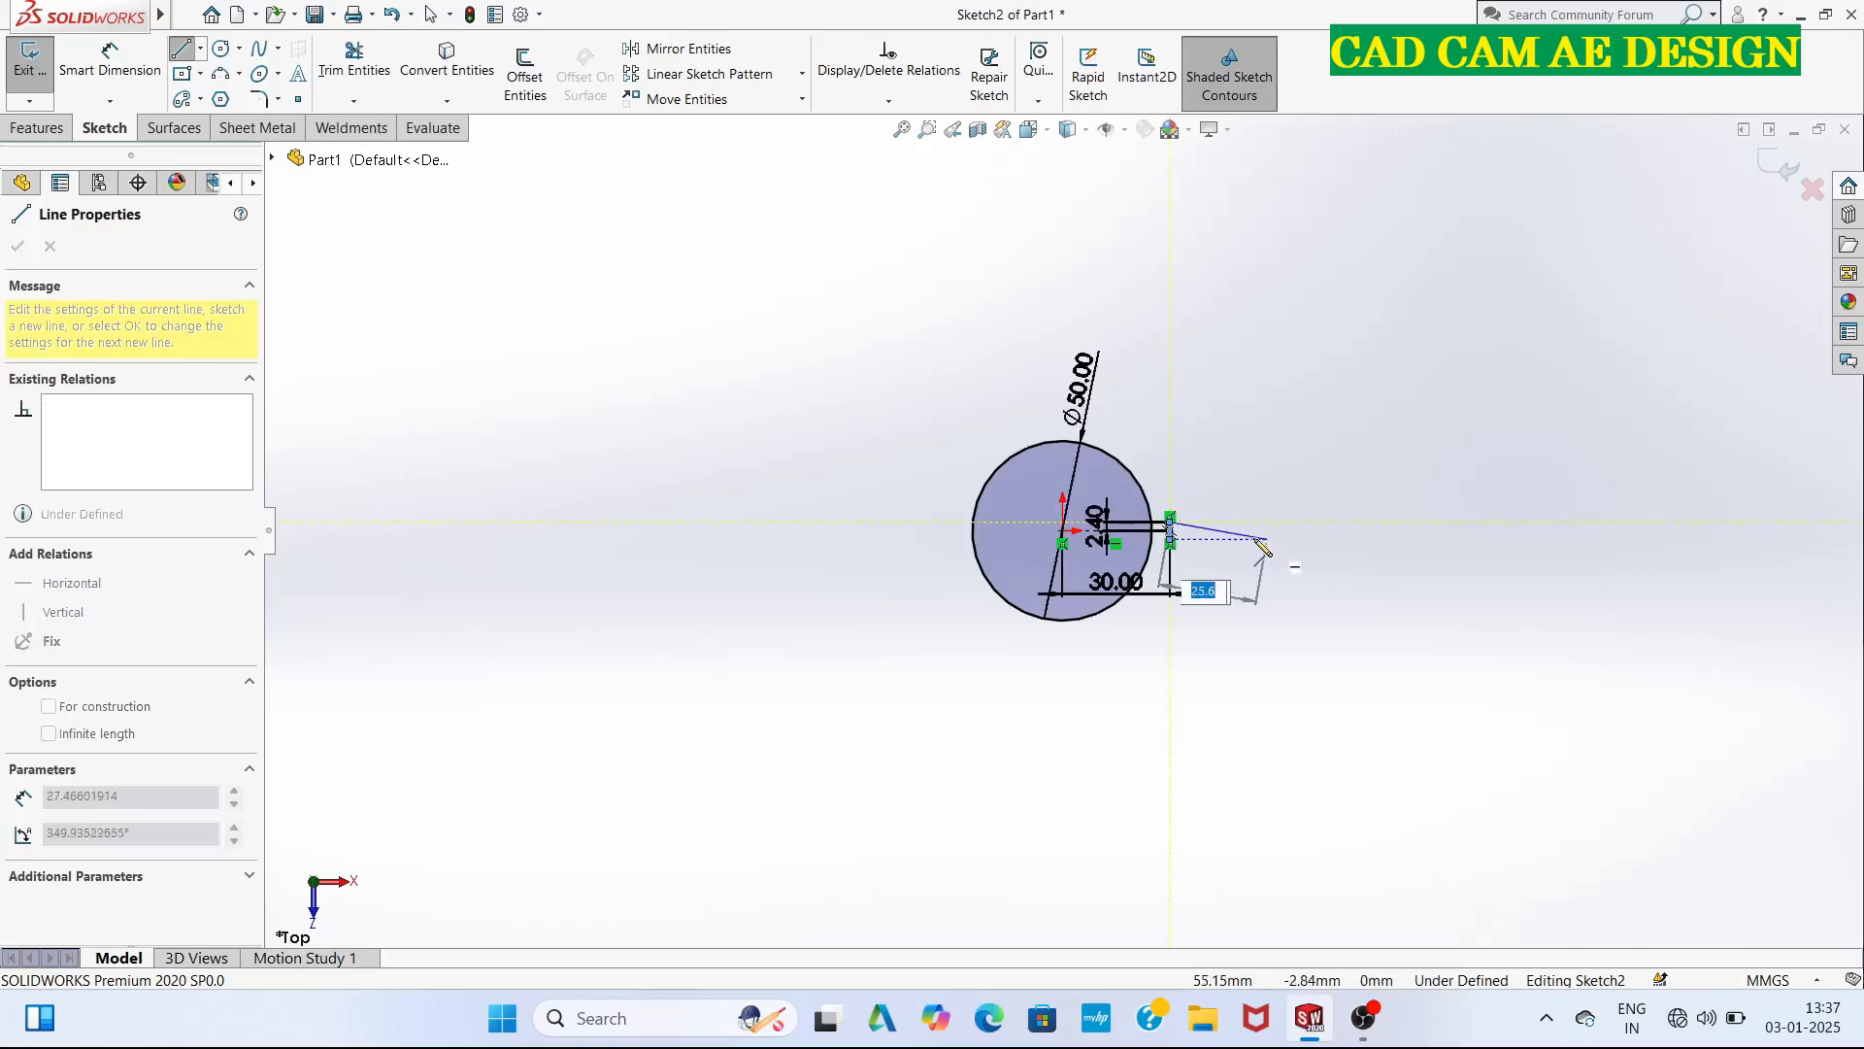
key(Escape)
Draw a vertical midpoint line centred on the origin, with a half-length of 6 mm.
scroll(1162, 530, down, 4)
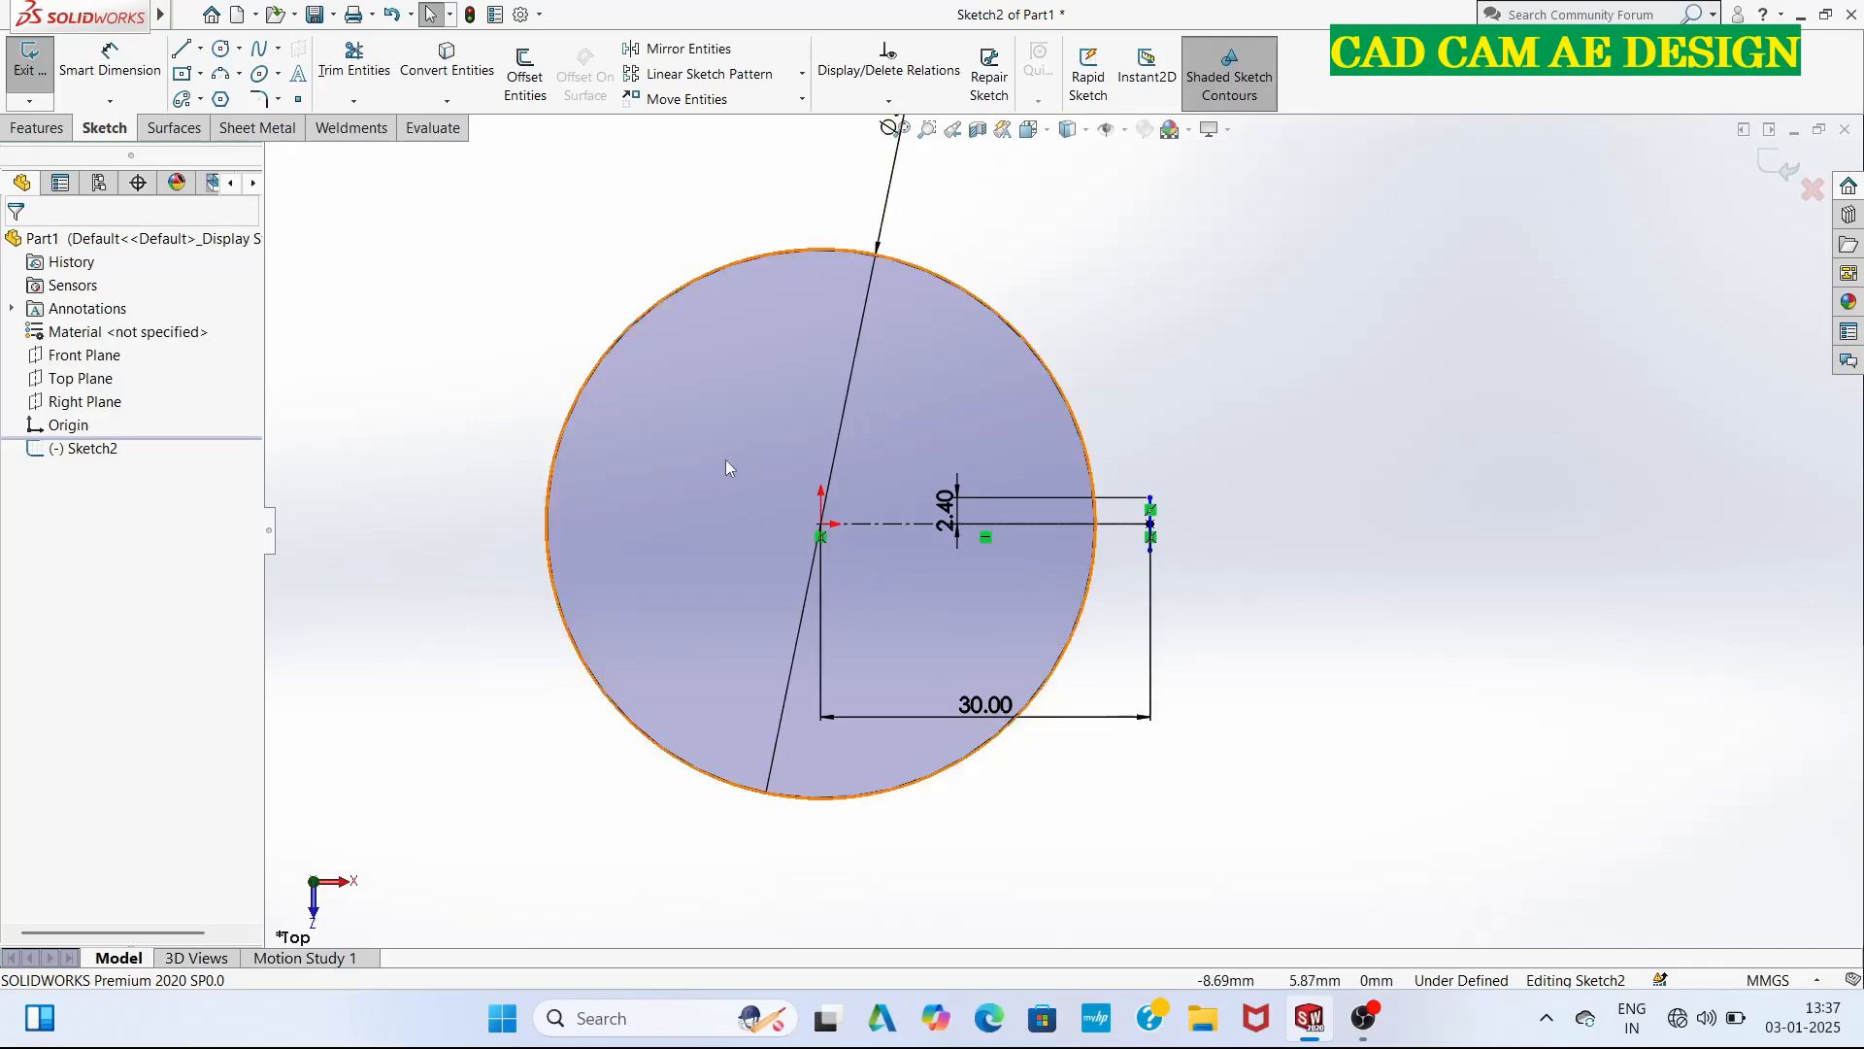
click(201, 48)
click(203, 46)
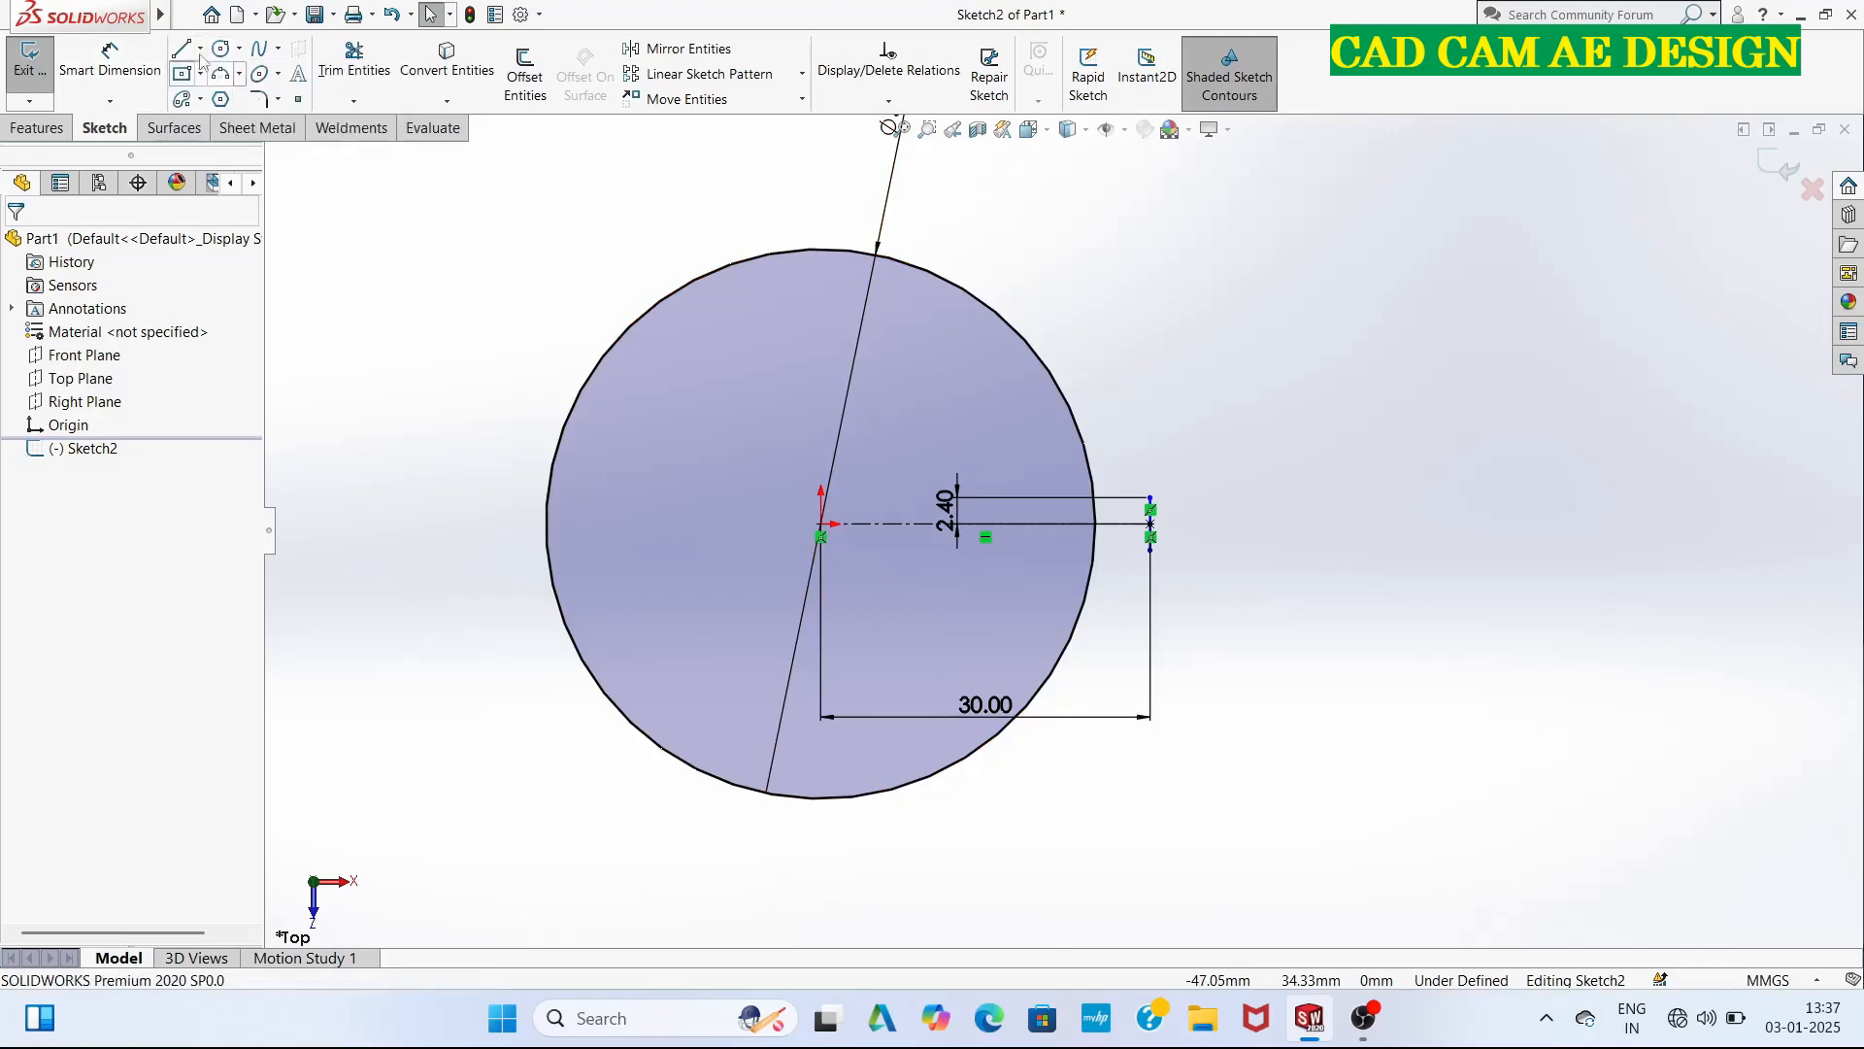
click(201, 54)
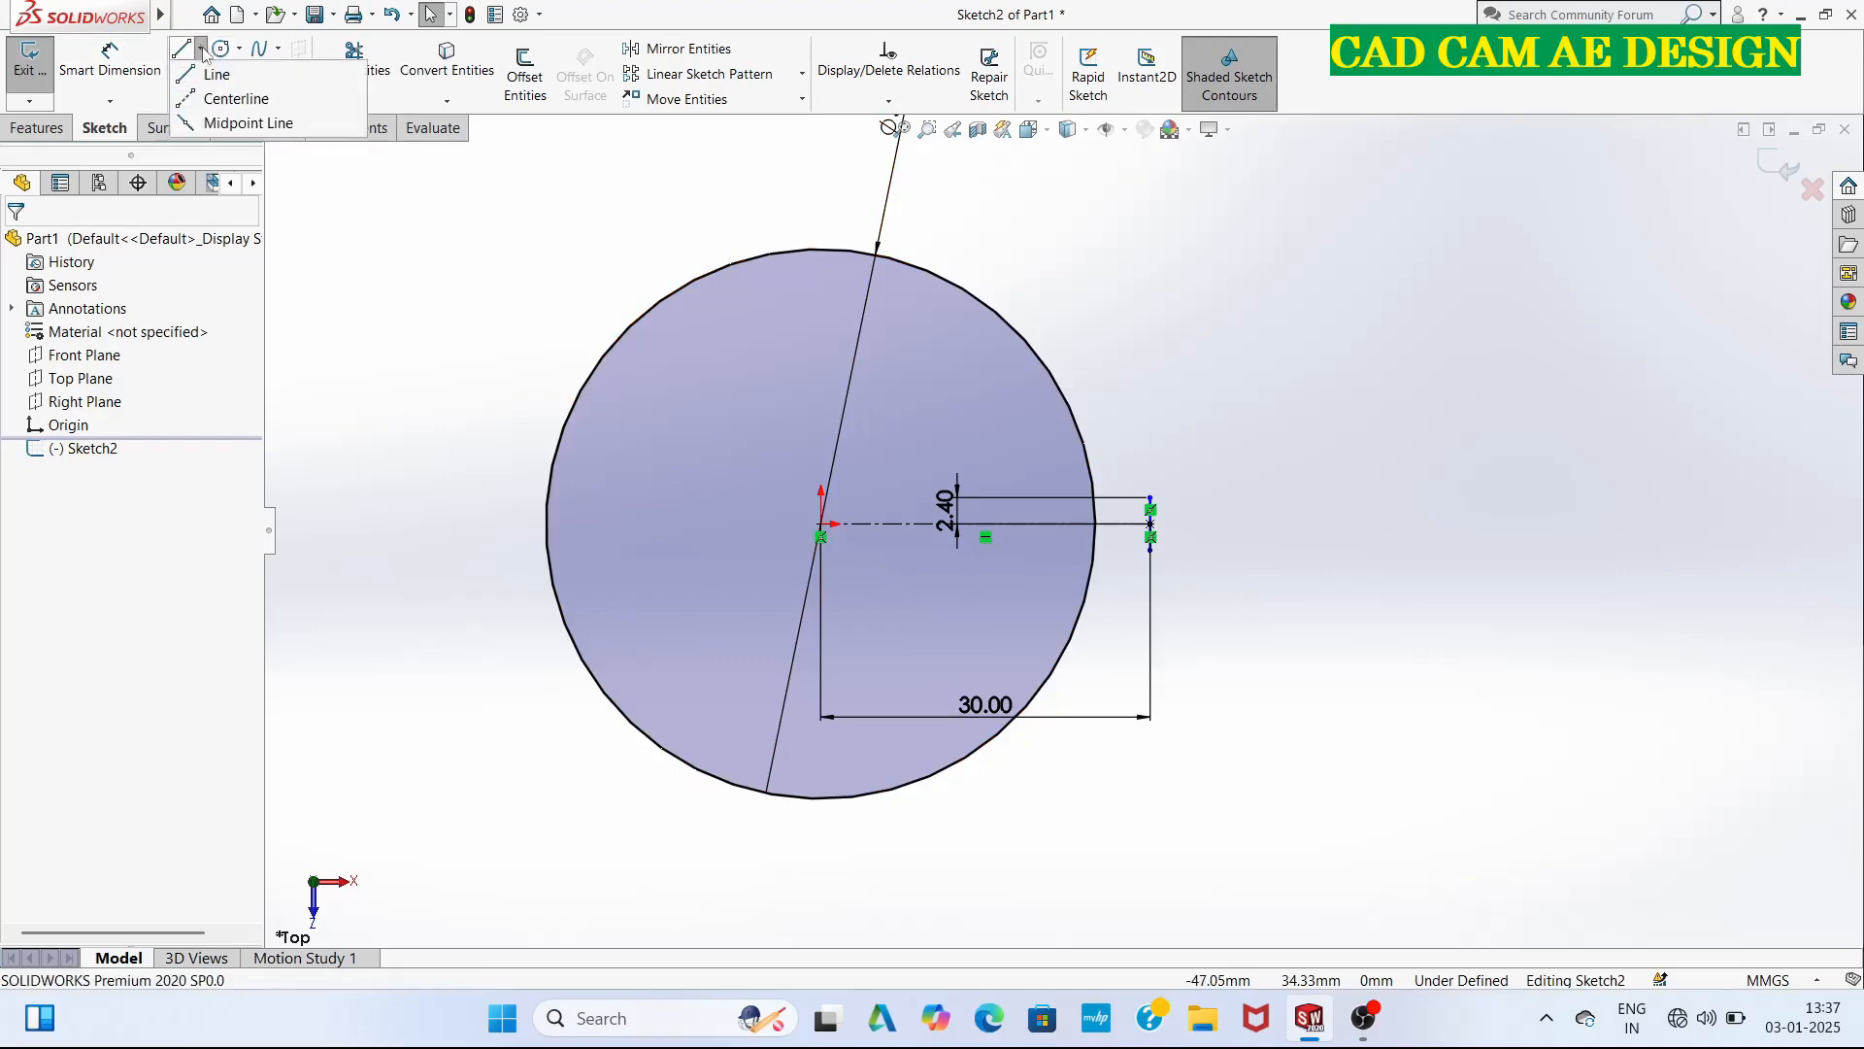
click(230, 125)
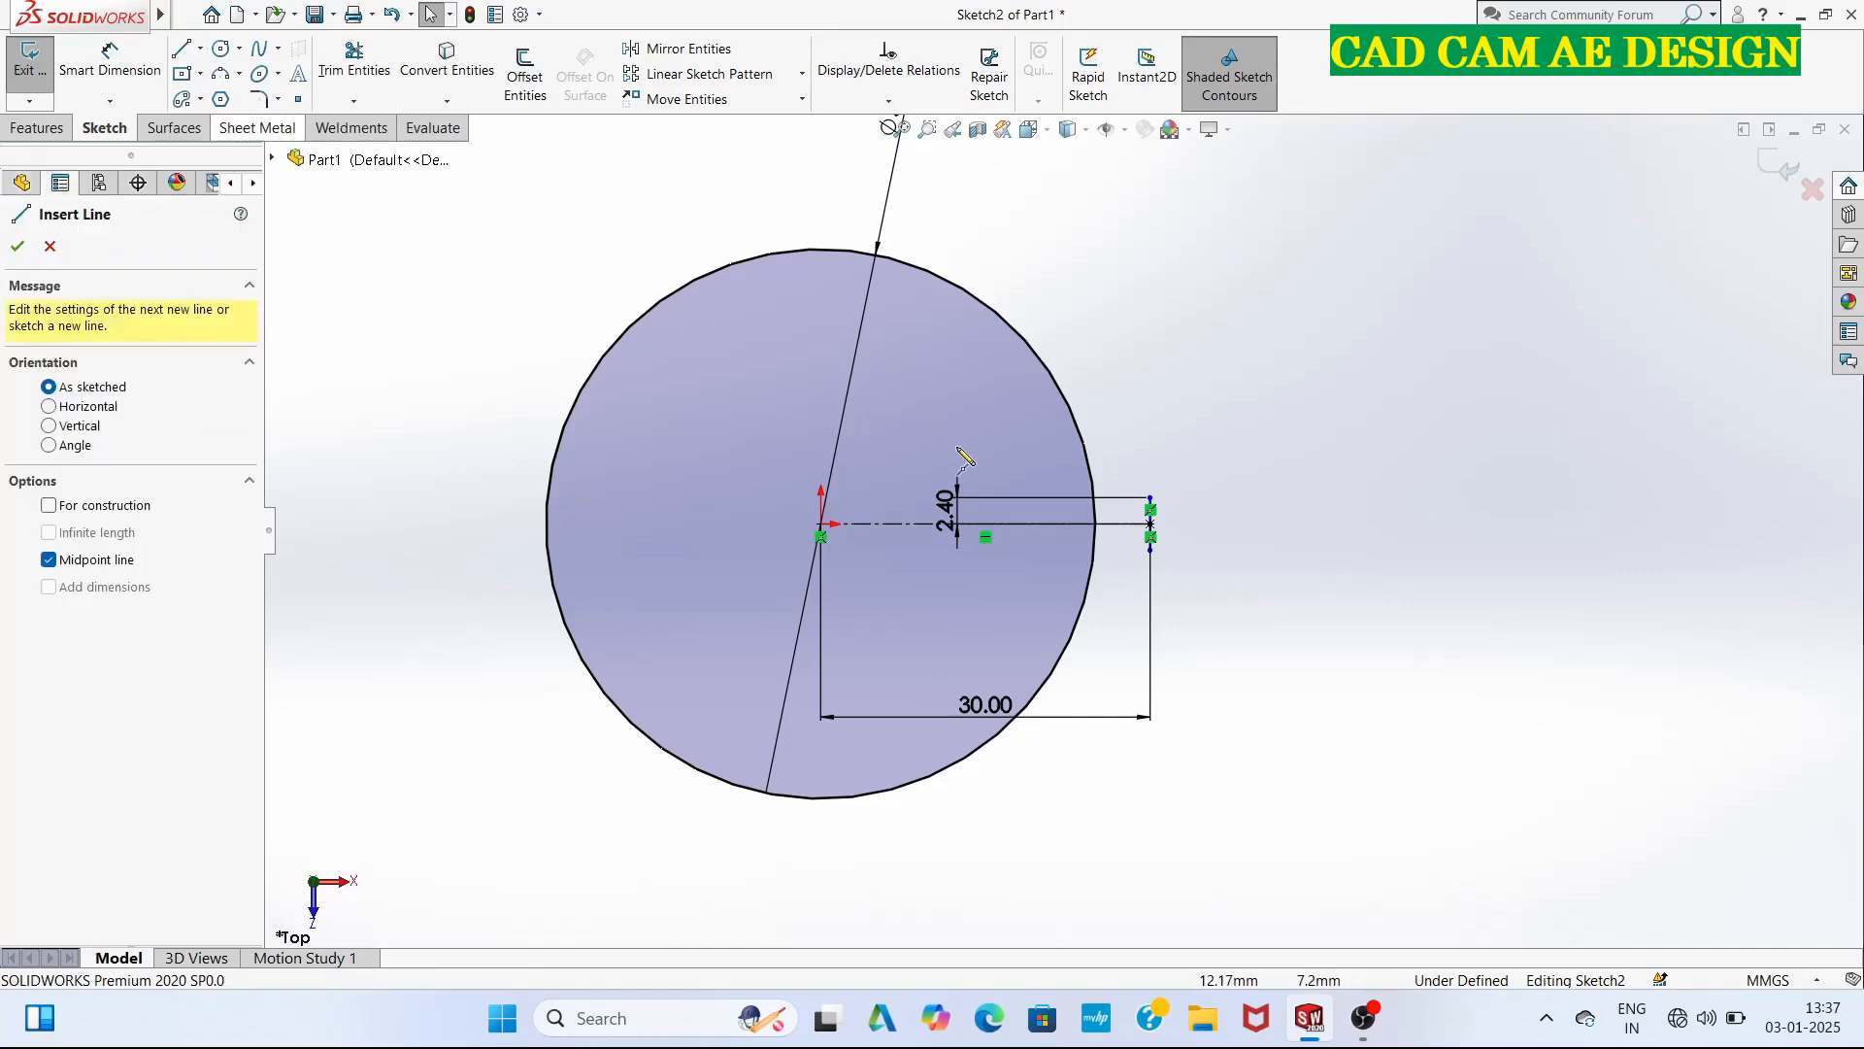
click(821, 530)
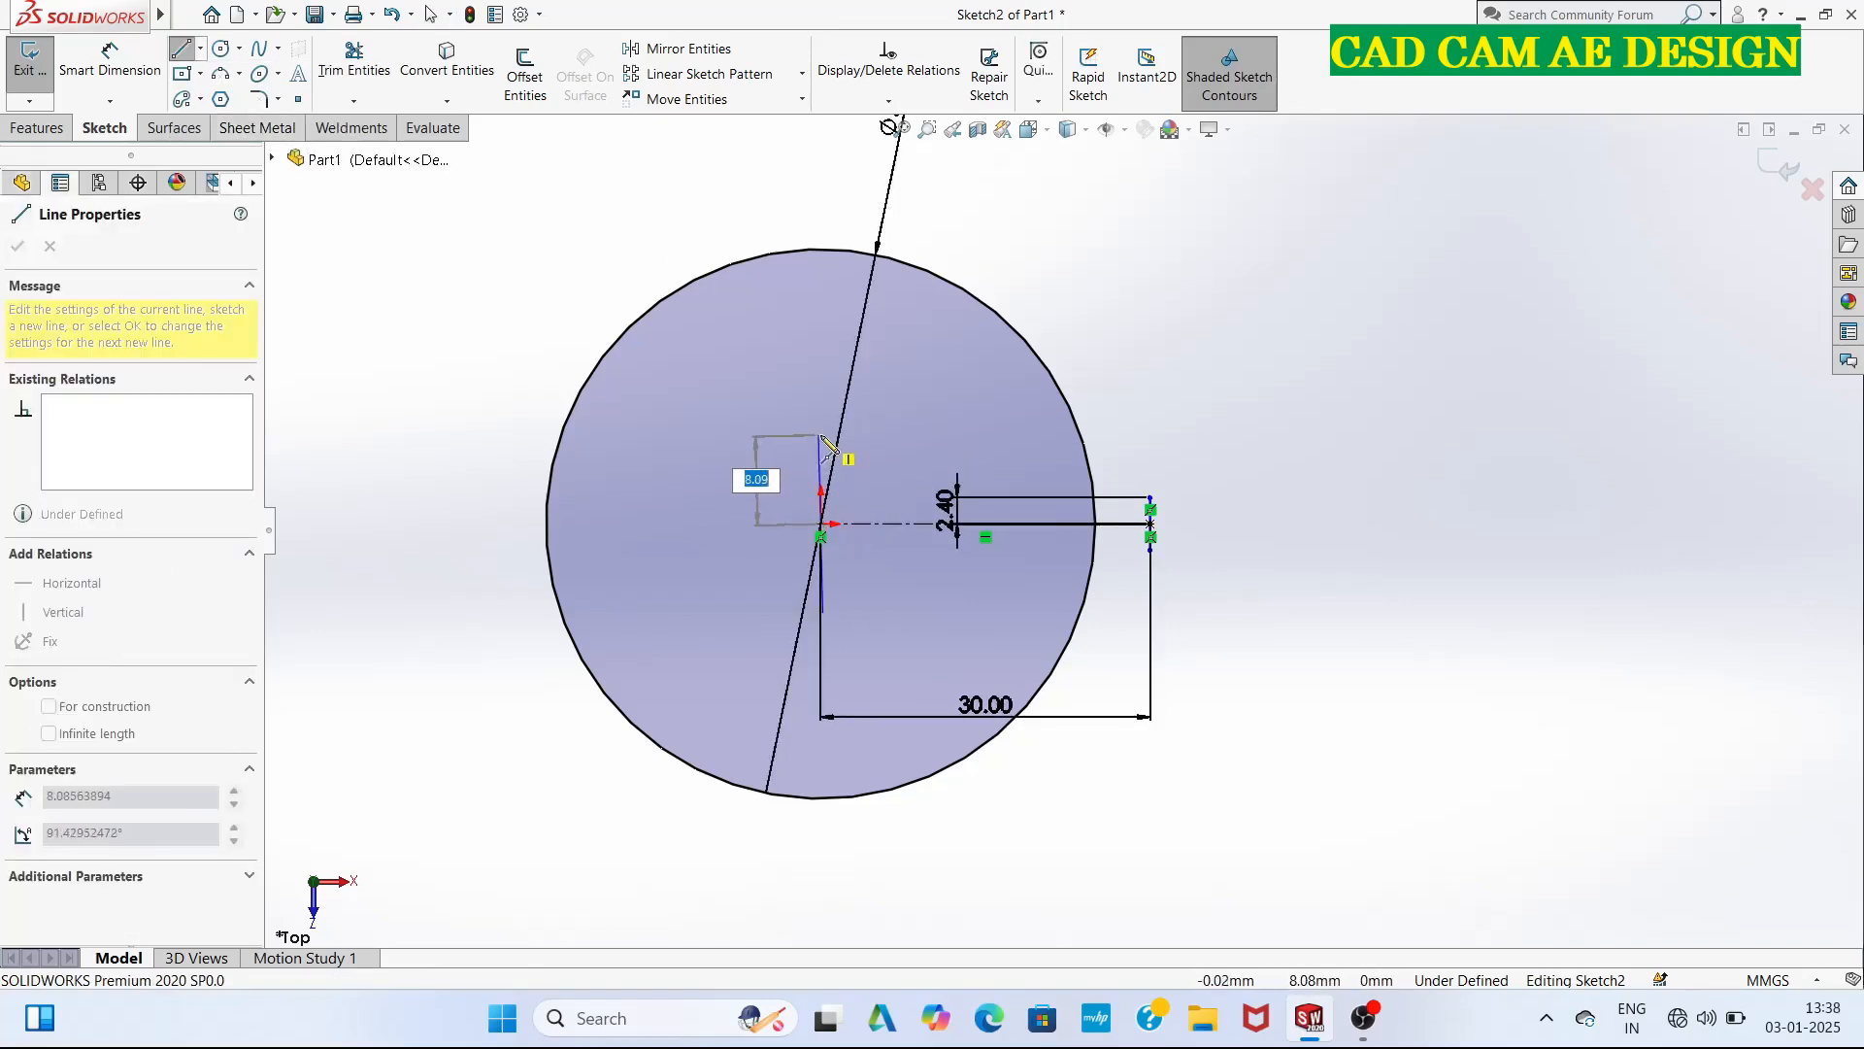
key(Return)
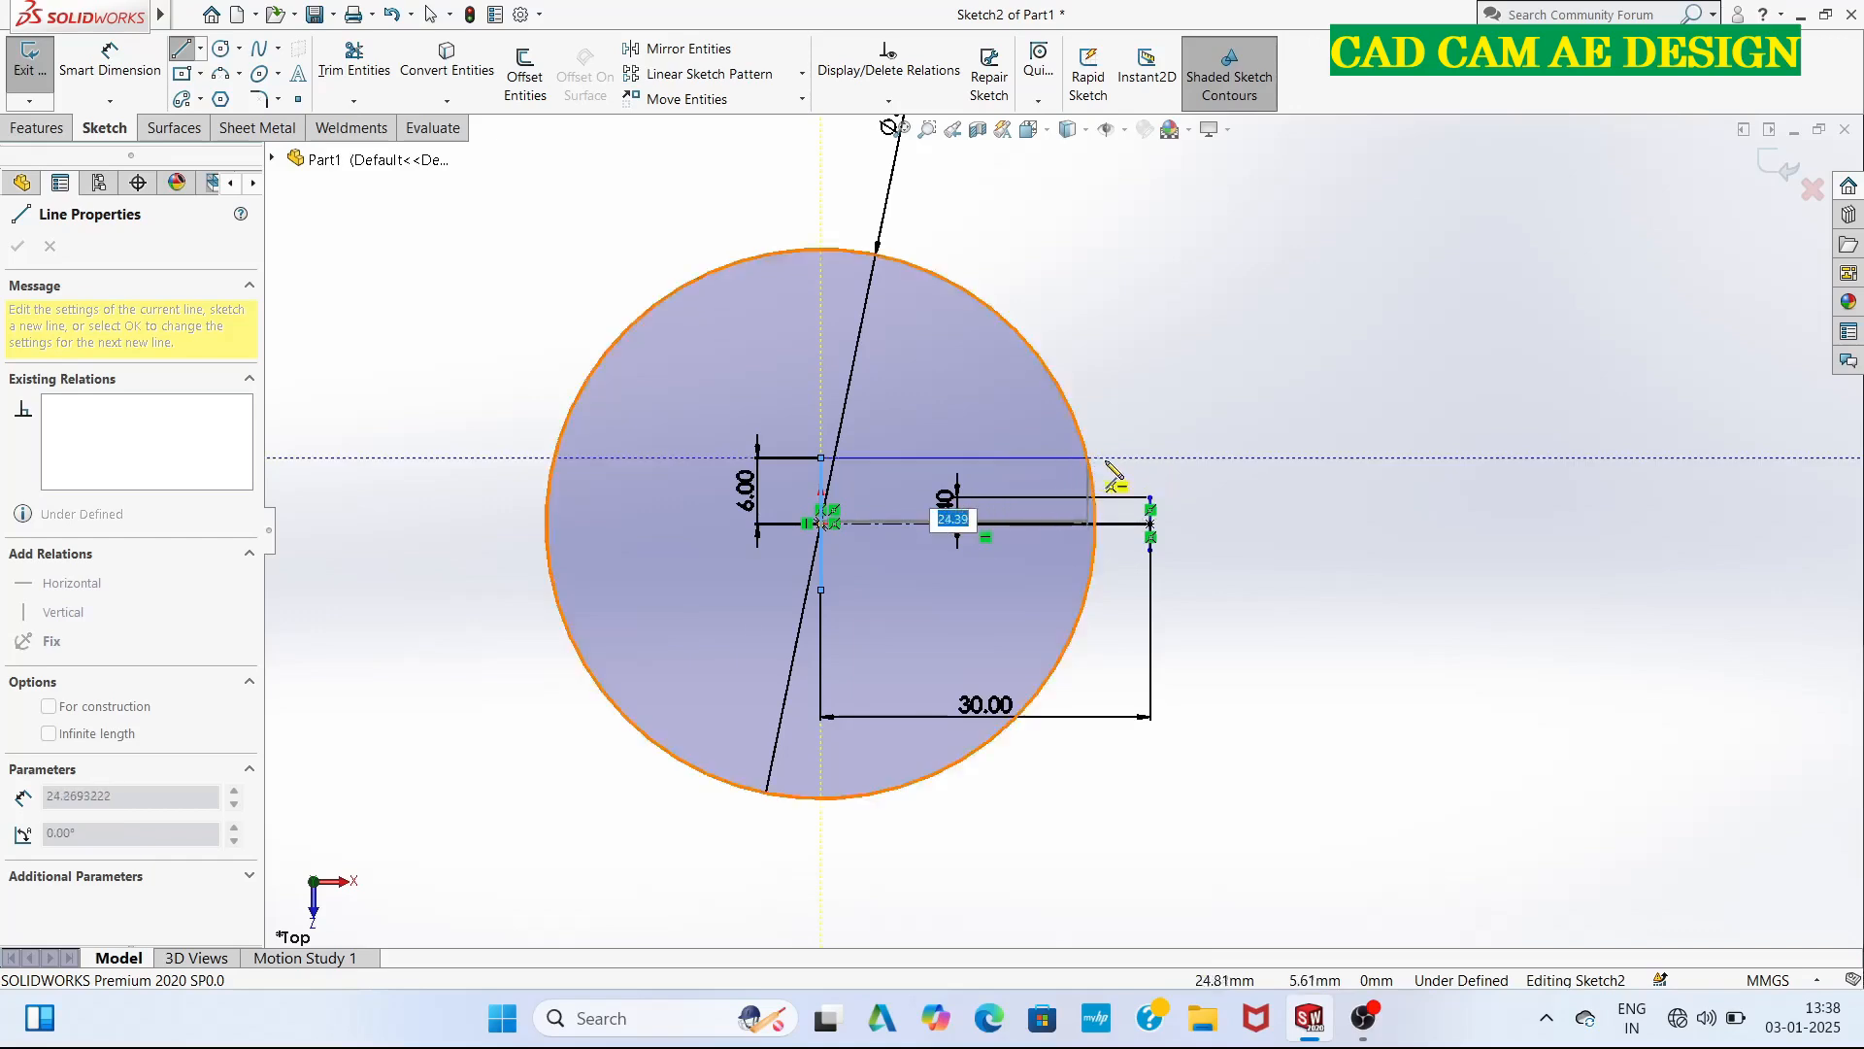
key(Escape)
key(Escape)
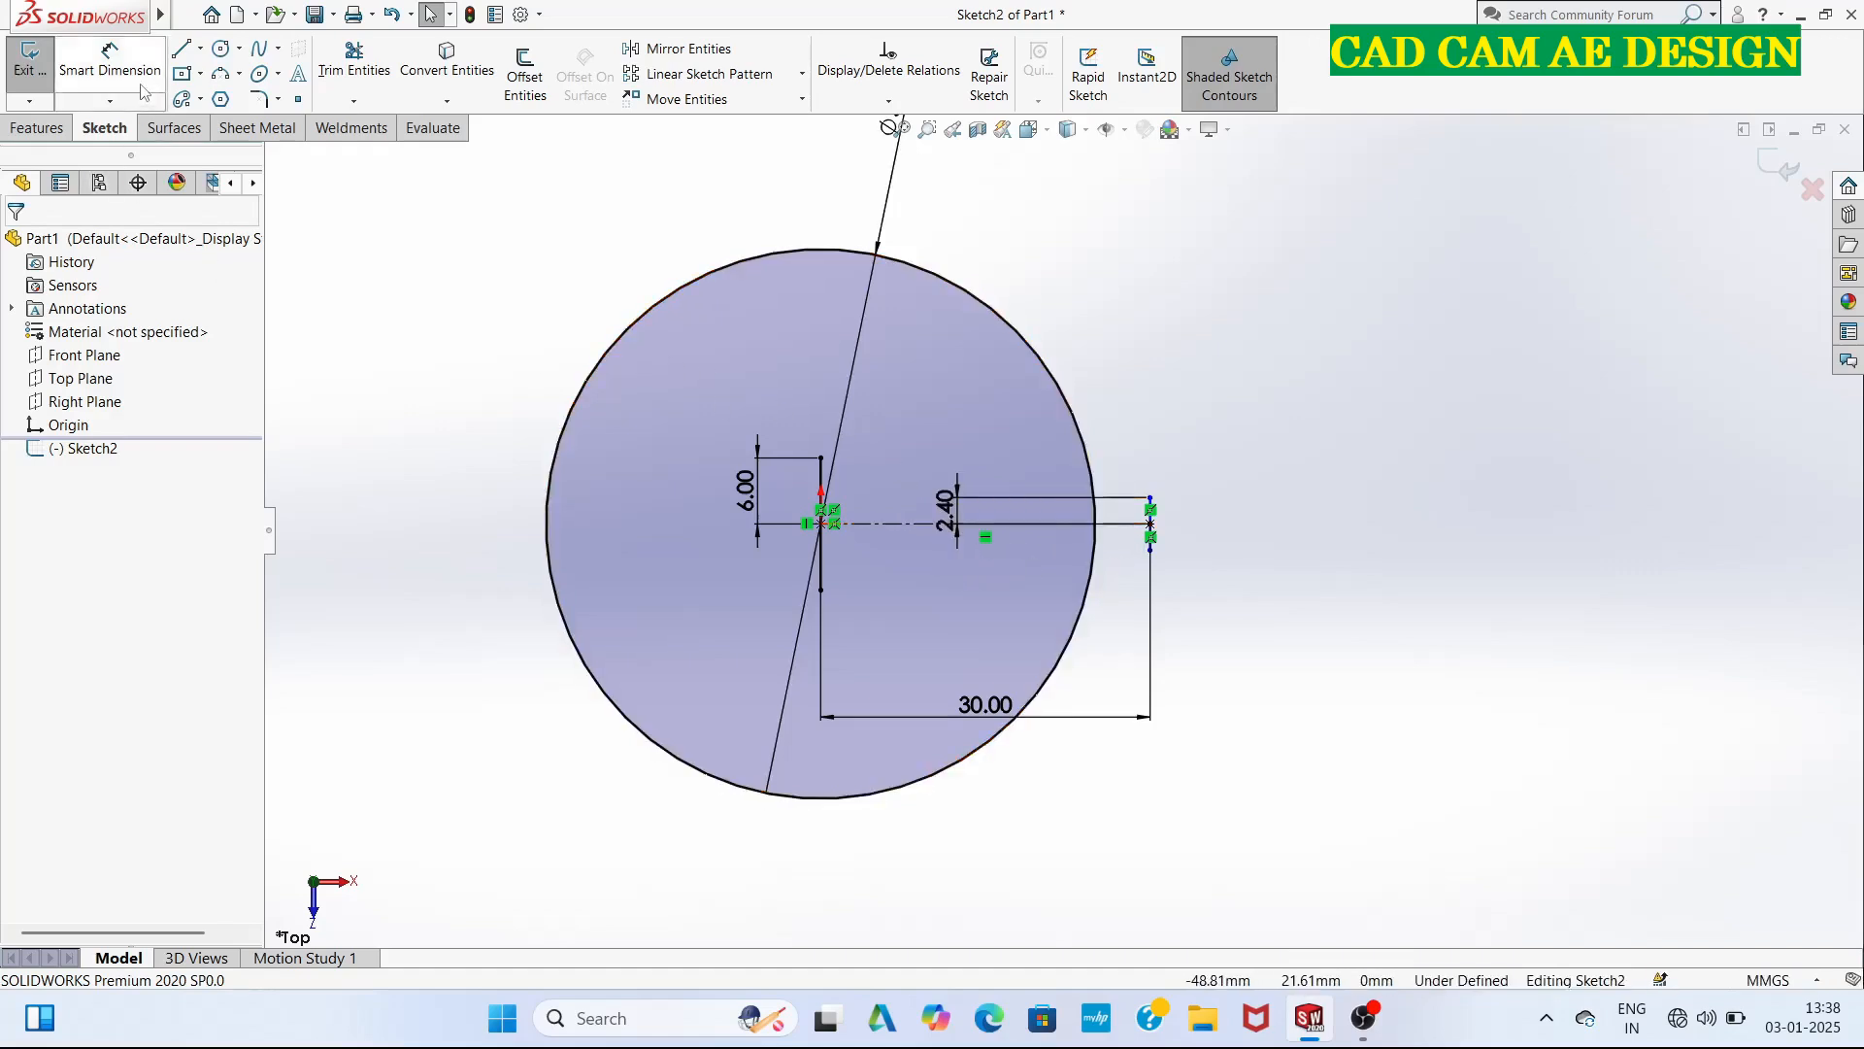
Set the half-length dimension of the outer vertical line to 1.2 mm.
click(110, 60)
double_click(961, 530)
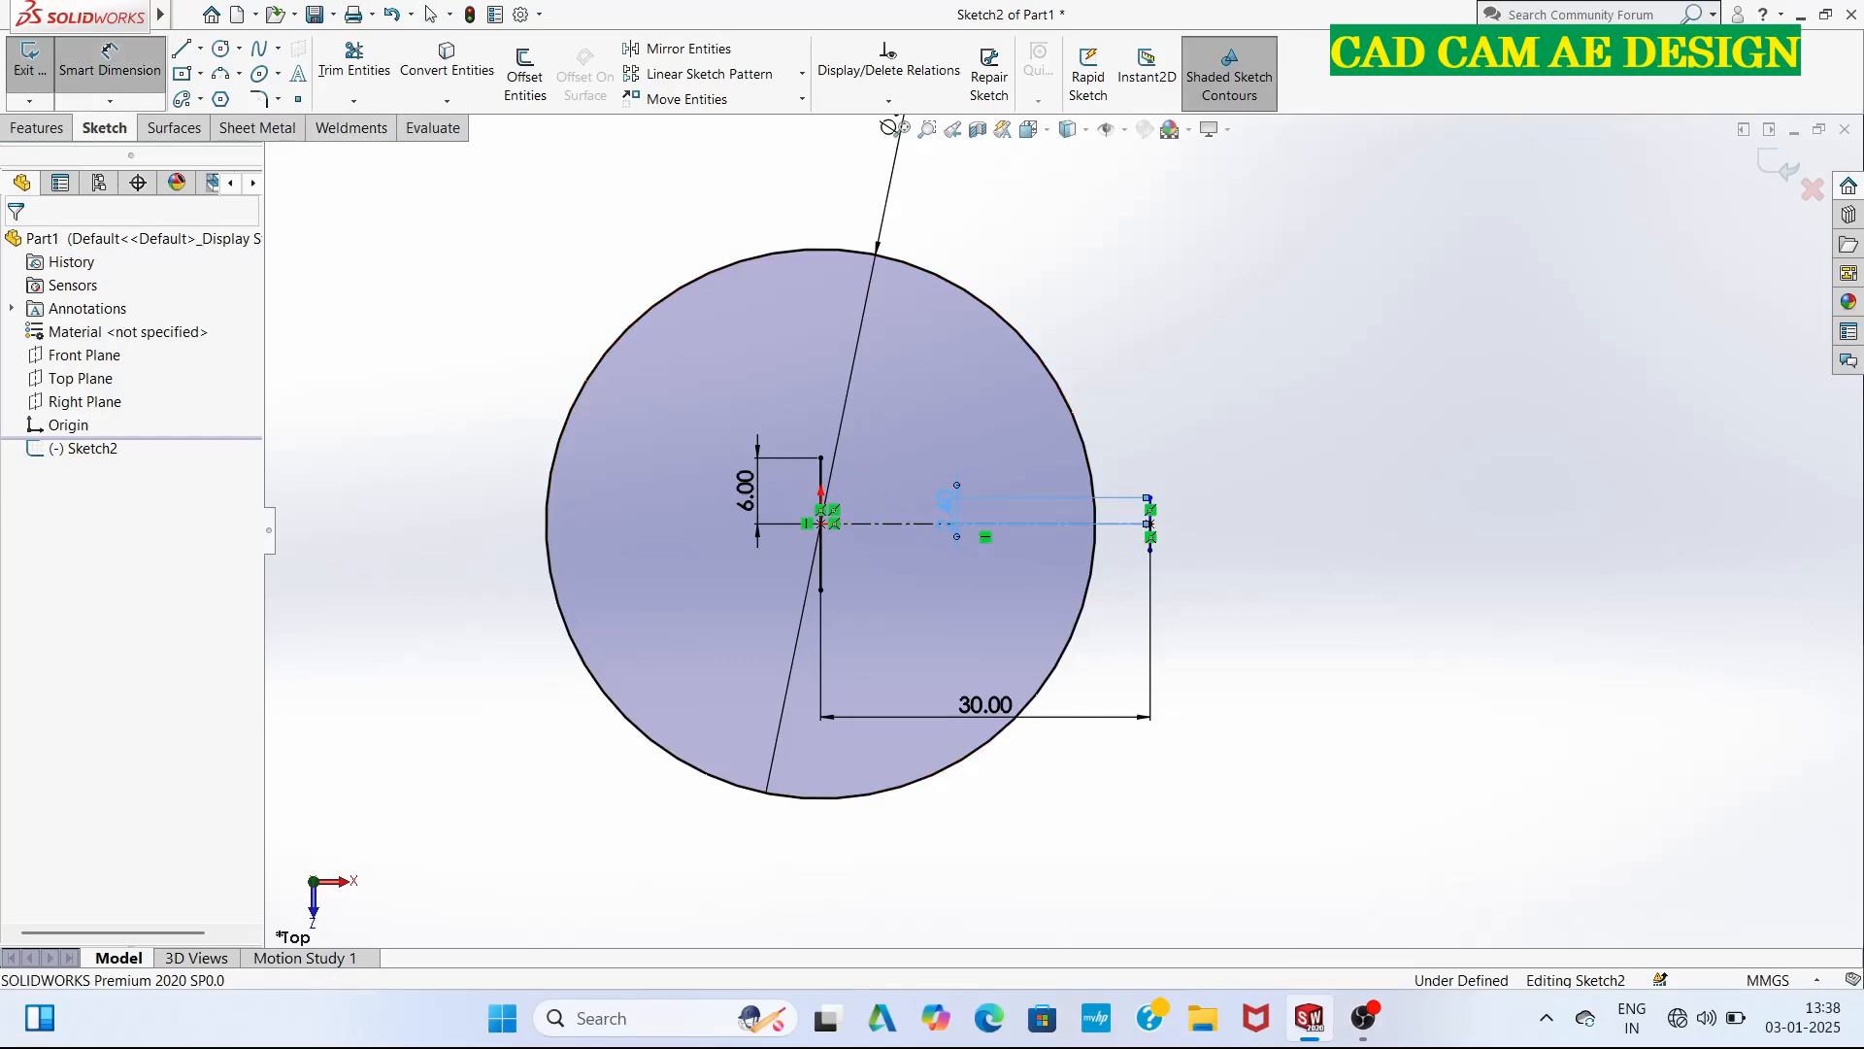
click(894, 538)
click(895, 541)
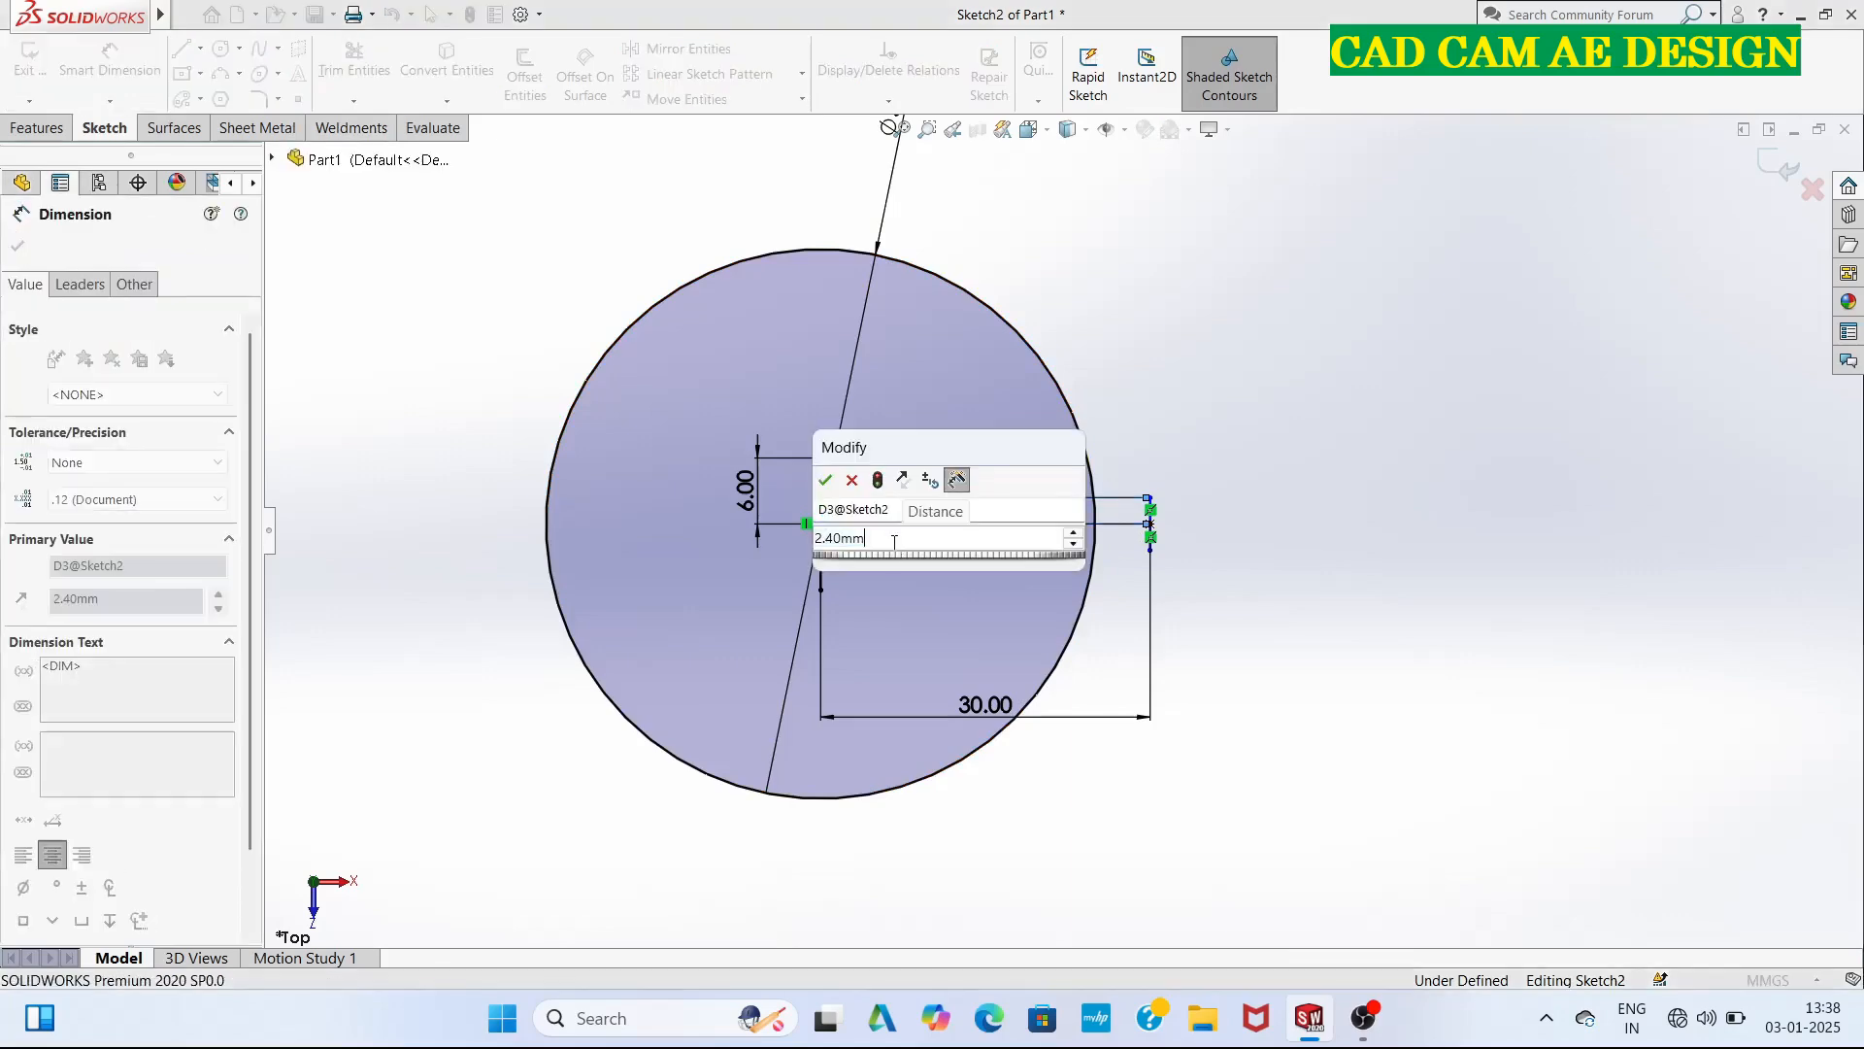
key(BackSpace)
key(BackSpace)
key(BackSpace)
key(BackSpace)
key(BackSpace)
text(1.2)
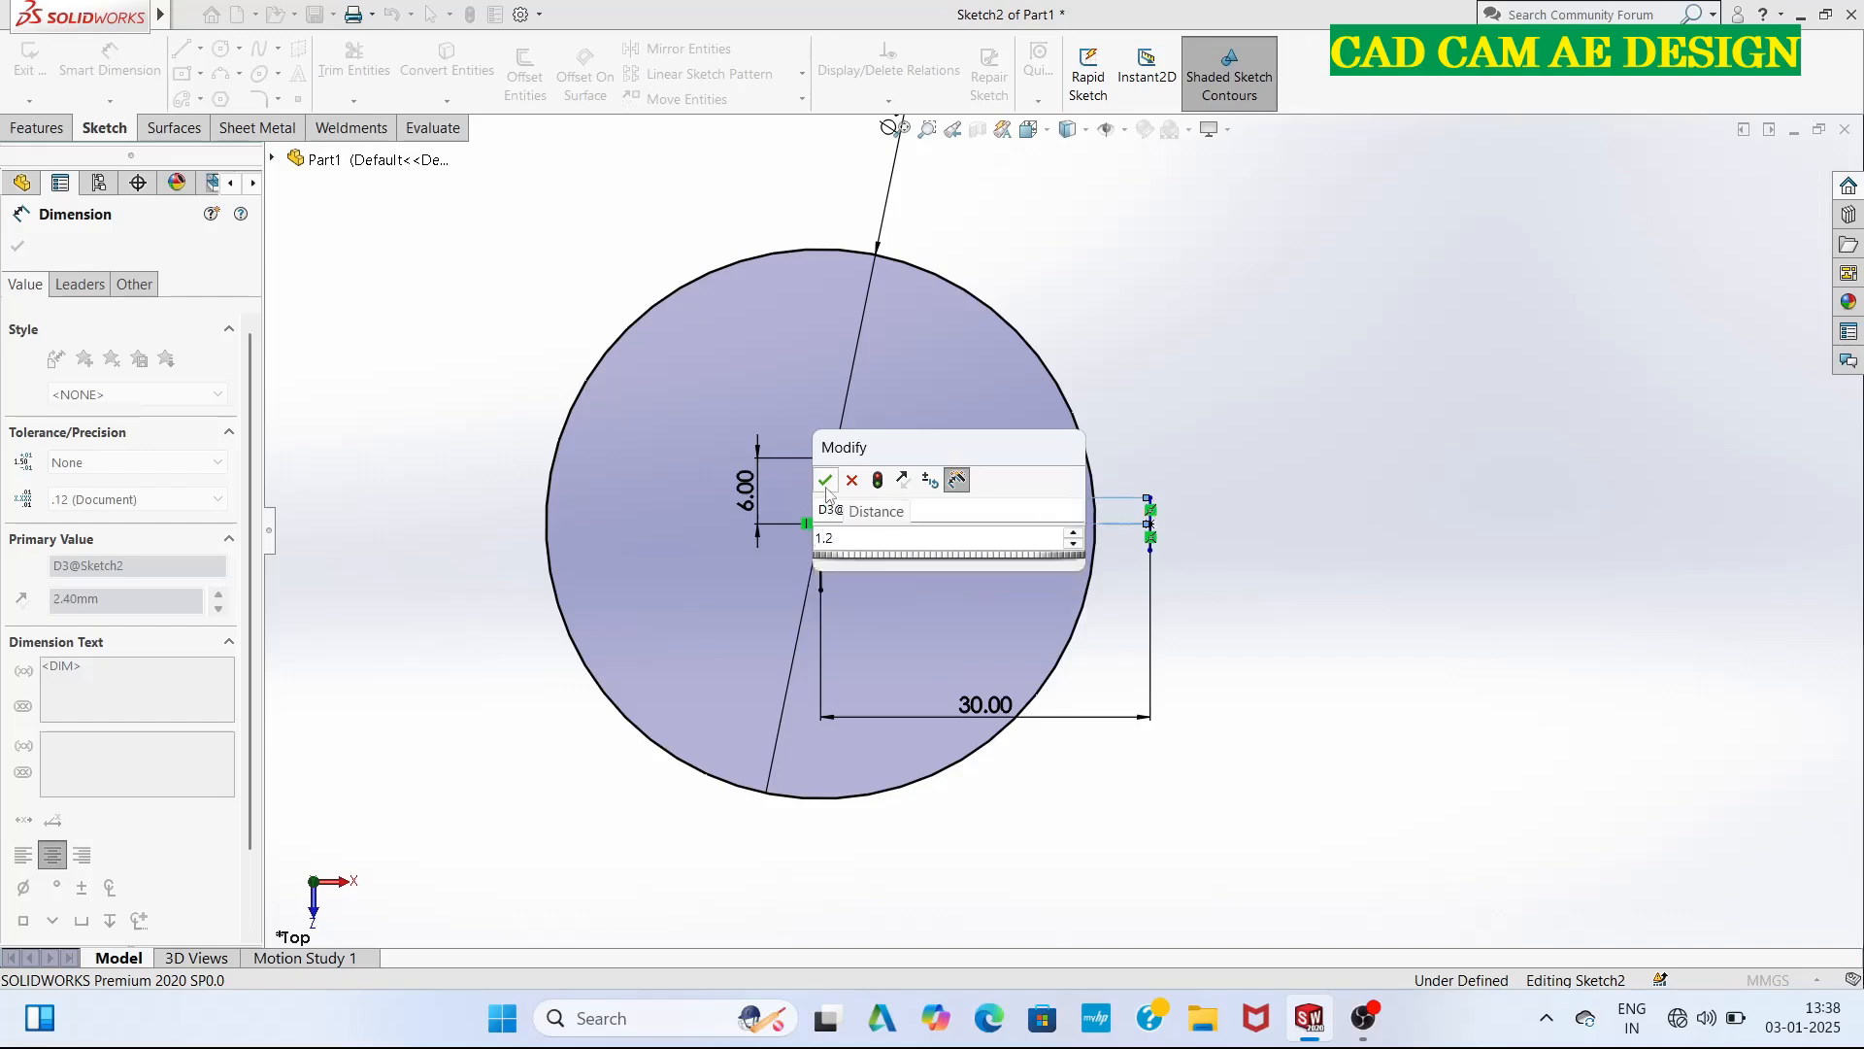
key(Return)
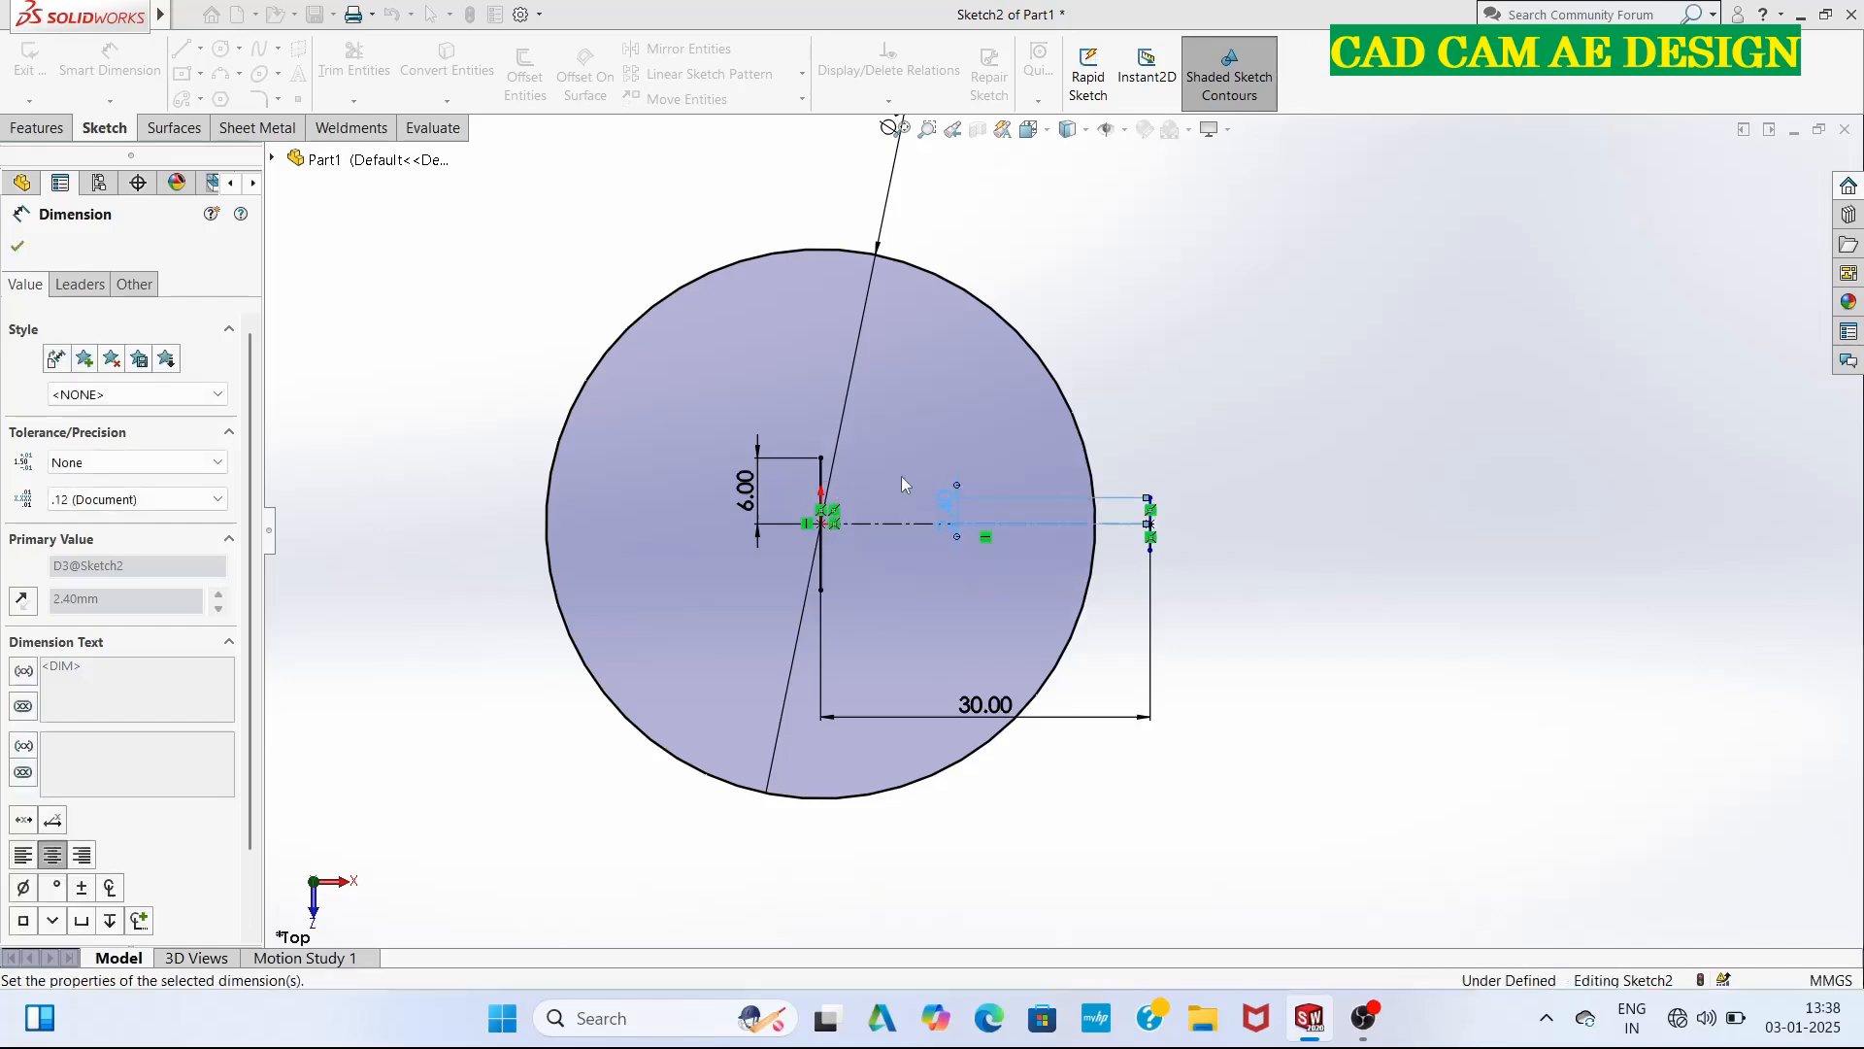
Set the half-length dimension of the vertical line at the origin to 3 mm.
double_click(735, 496)
text(3)
key(Return)
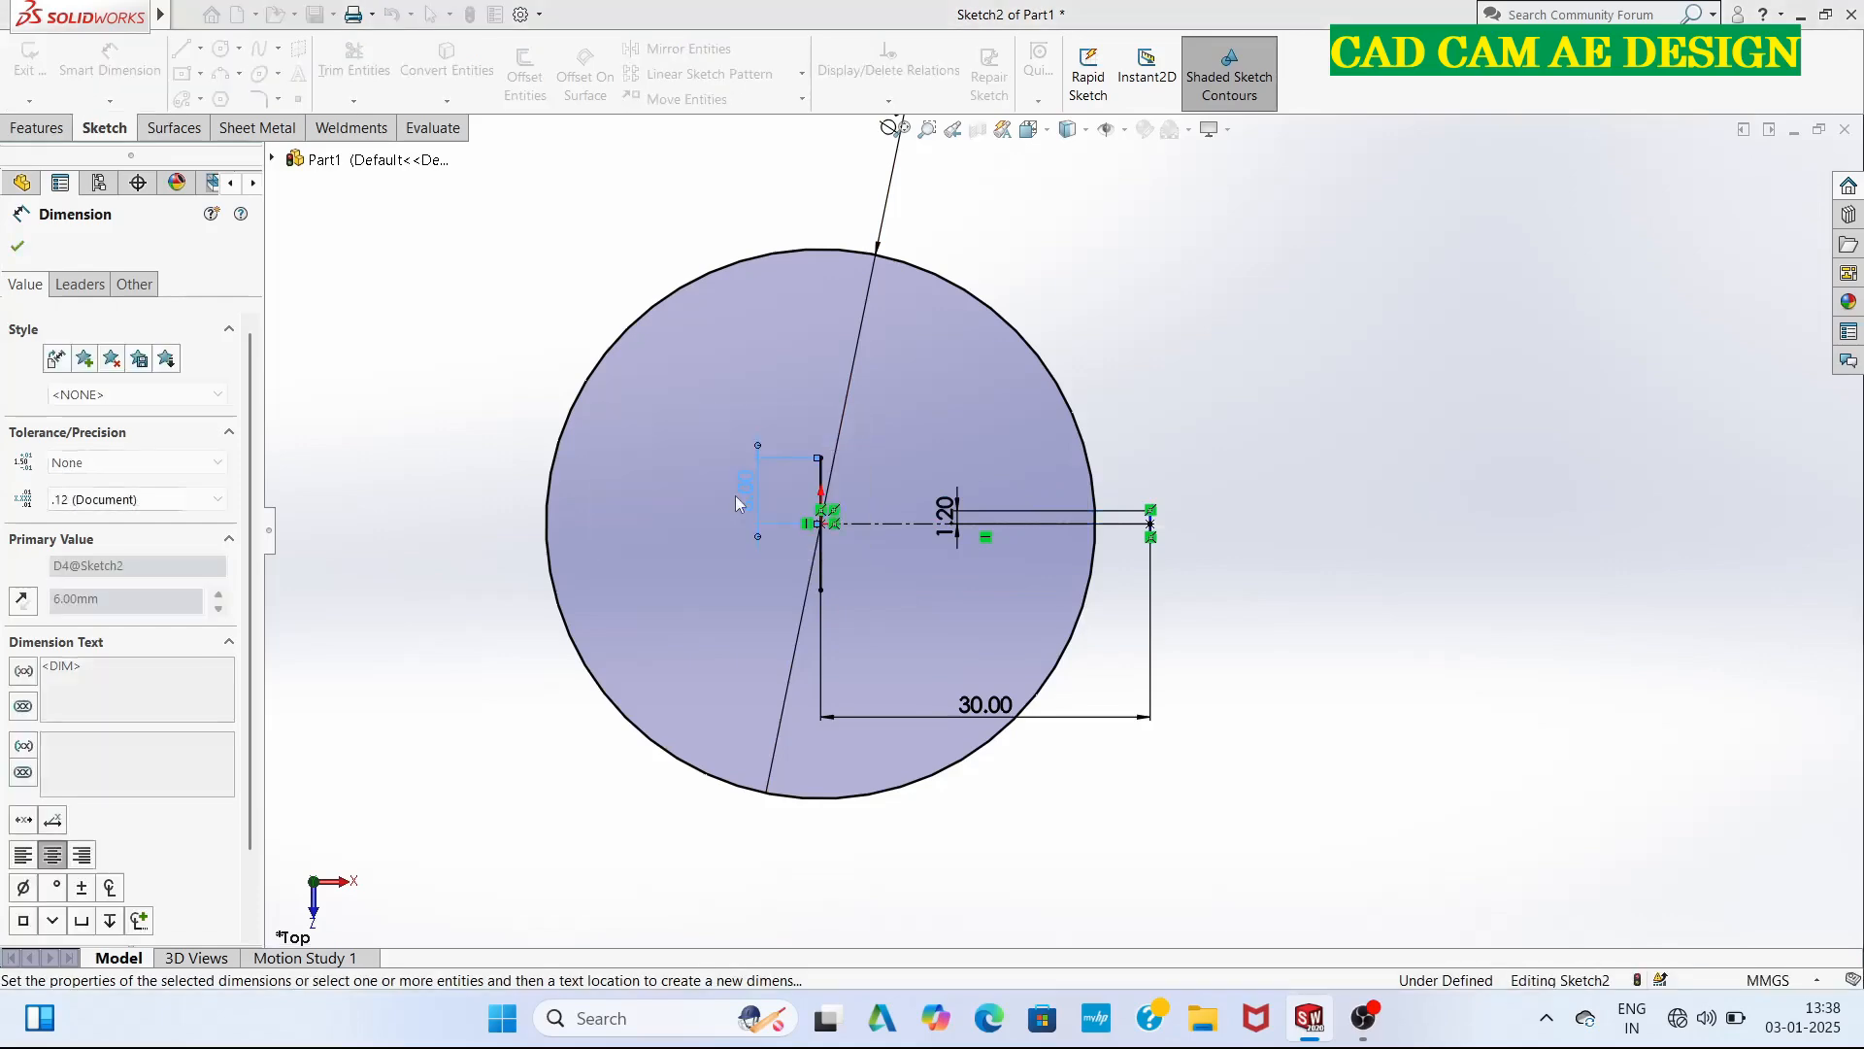
click(525, 426)
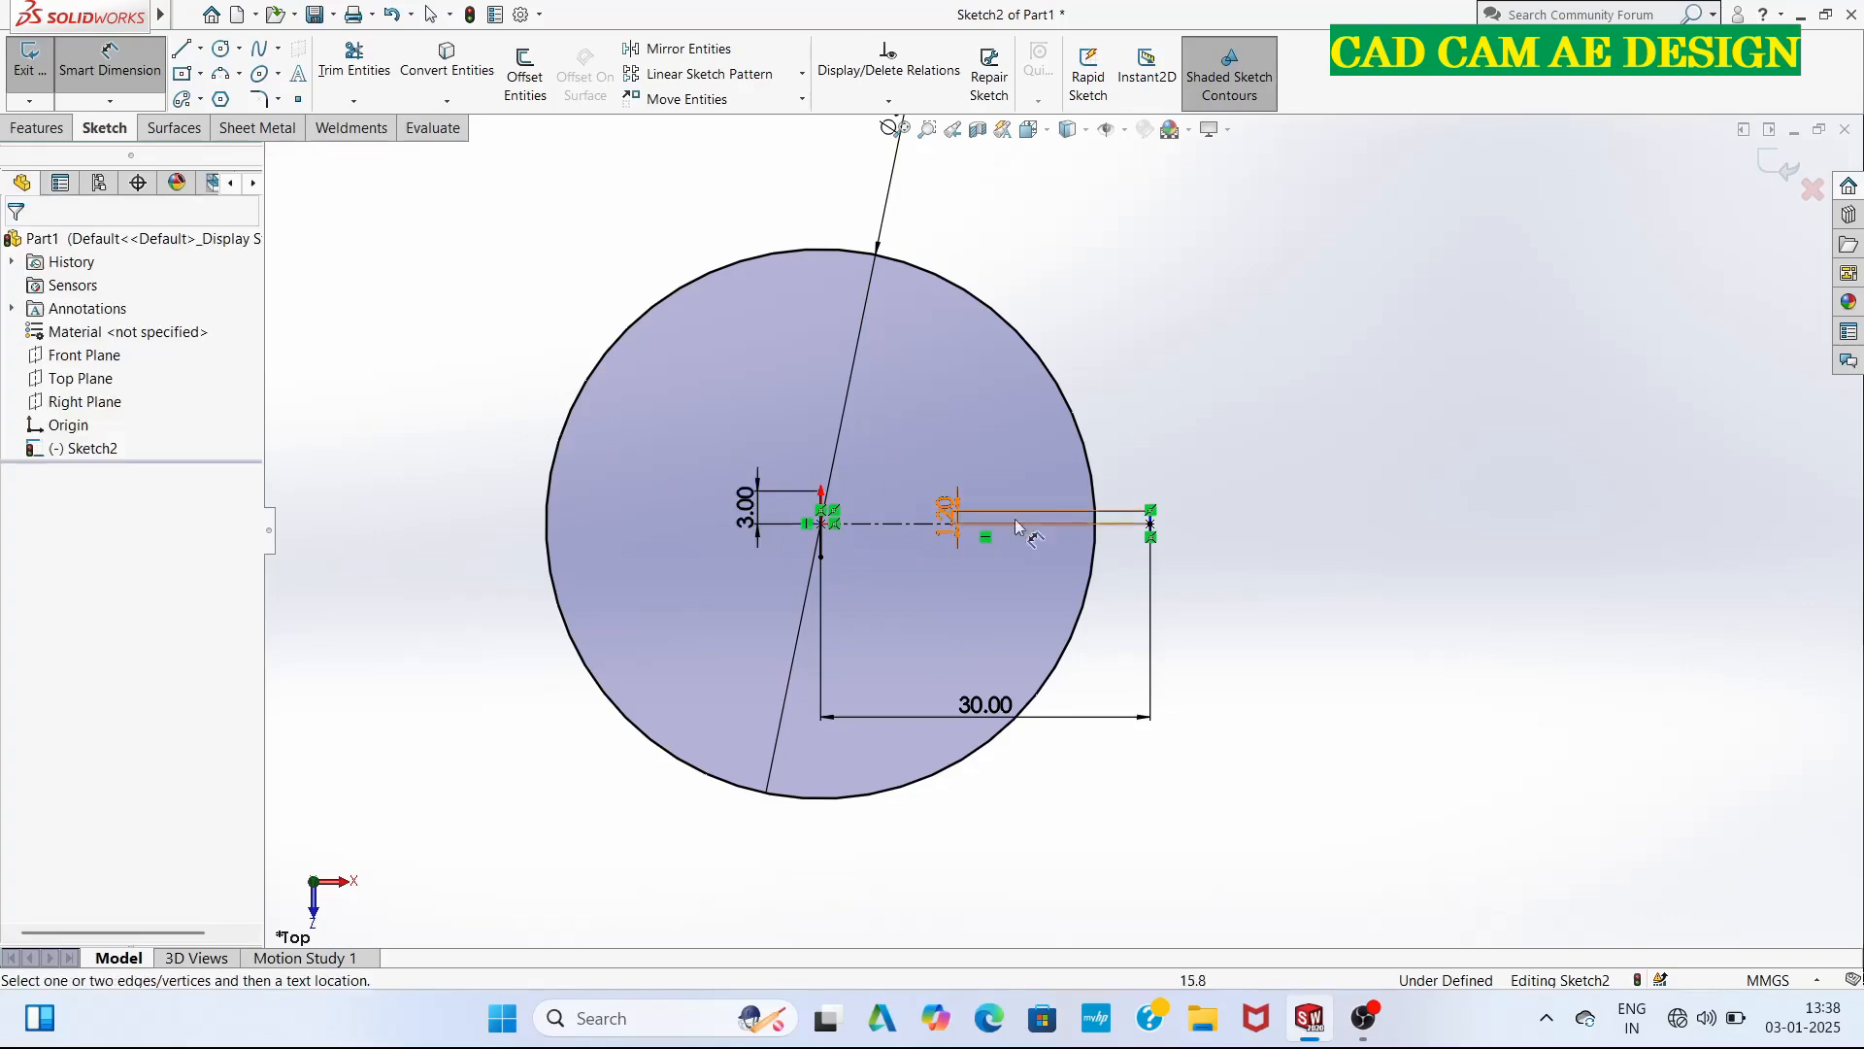
Draw a horizontal line from the upper end of the vertical line at the origin to the circle.
click(183, 51)
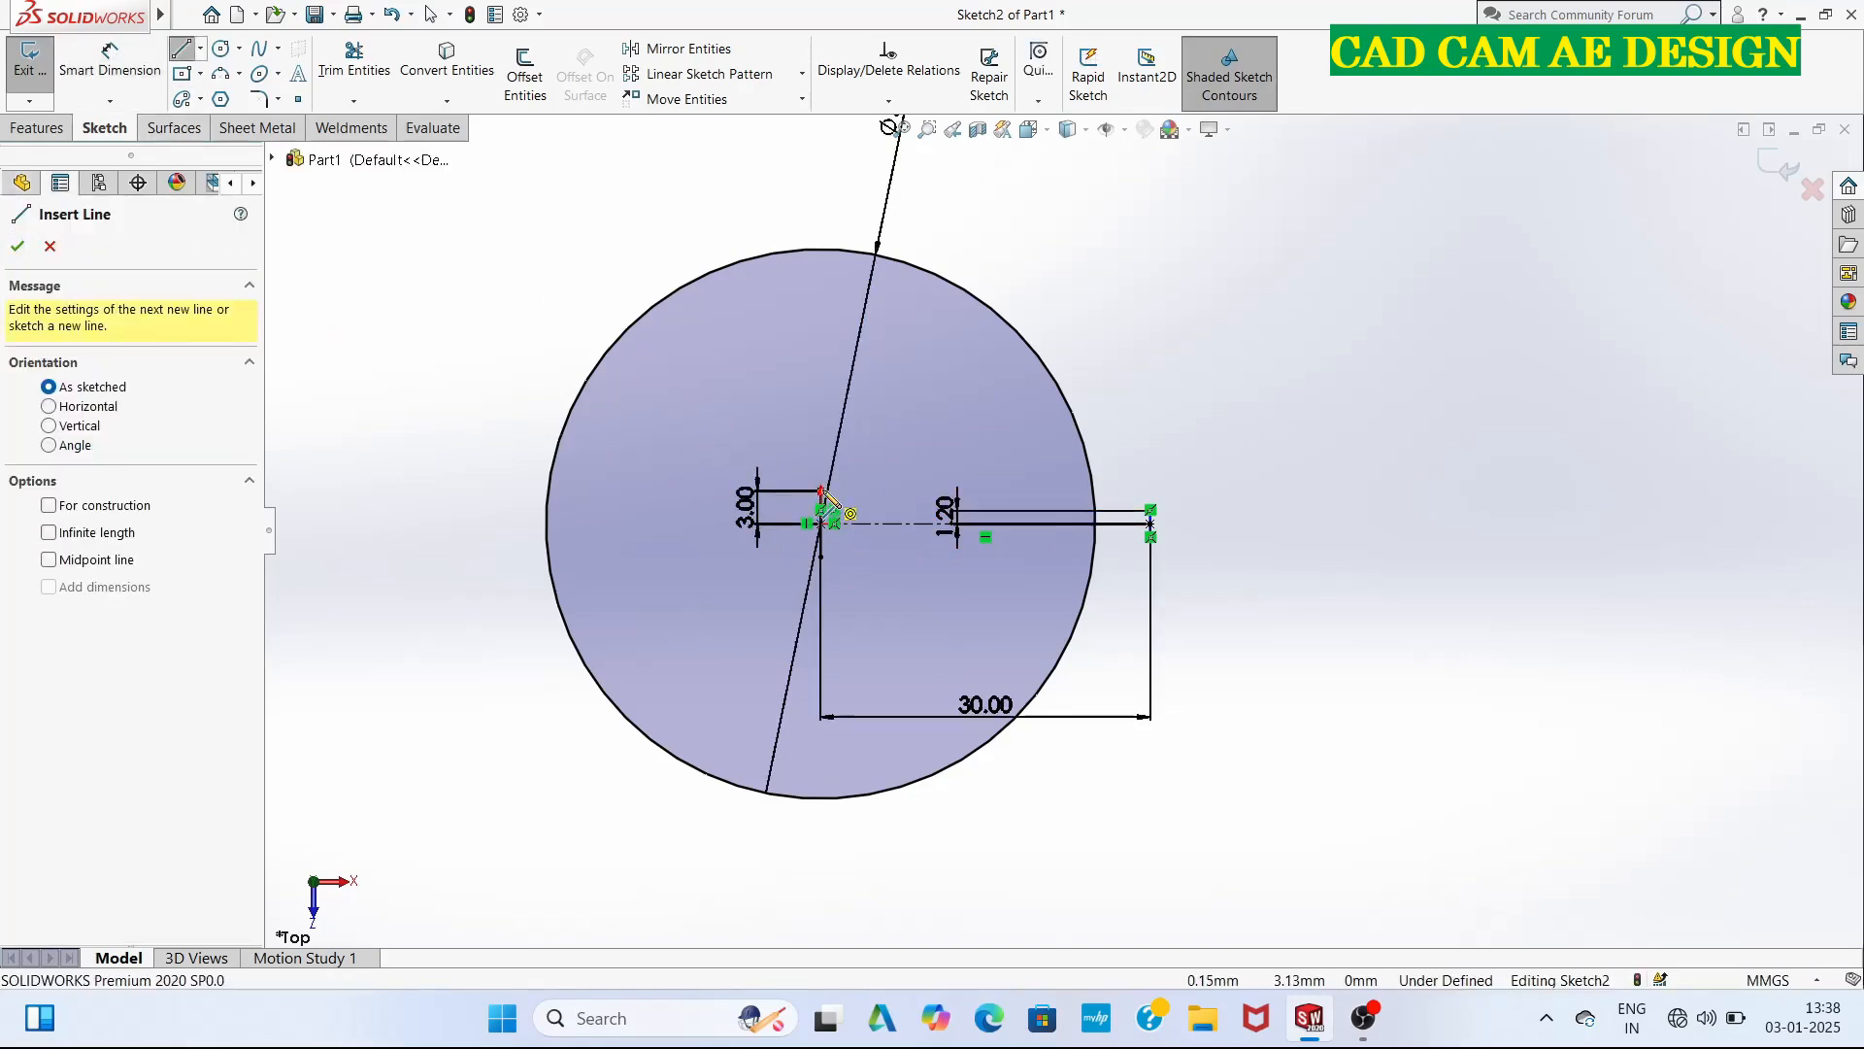
scroll(827, 506, down, 3)
scroll(1058, 590, up, 1)
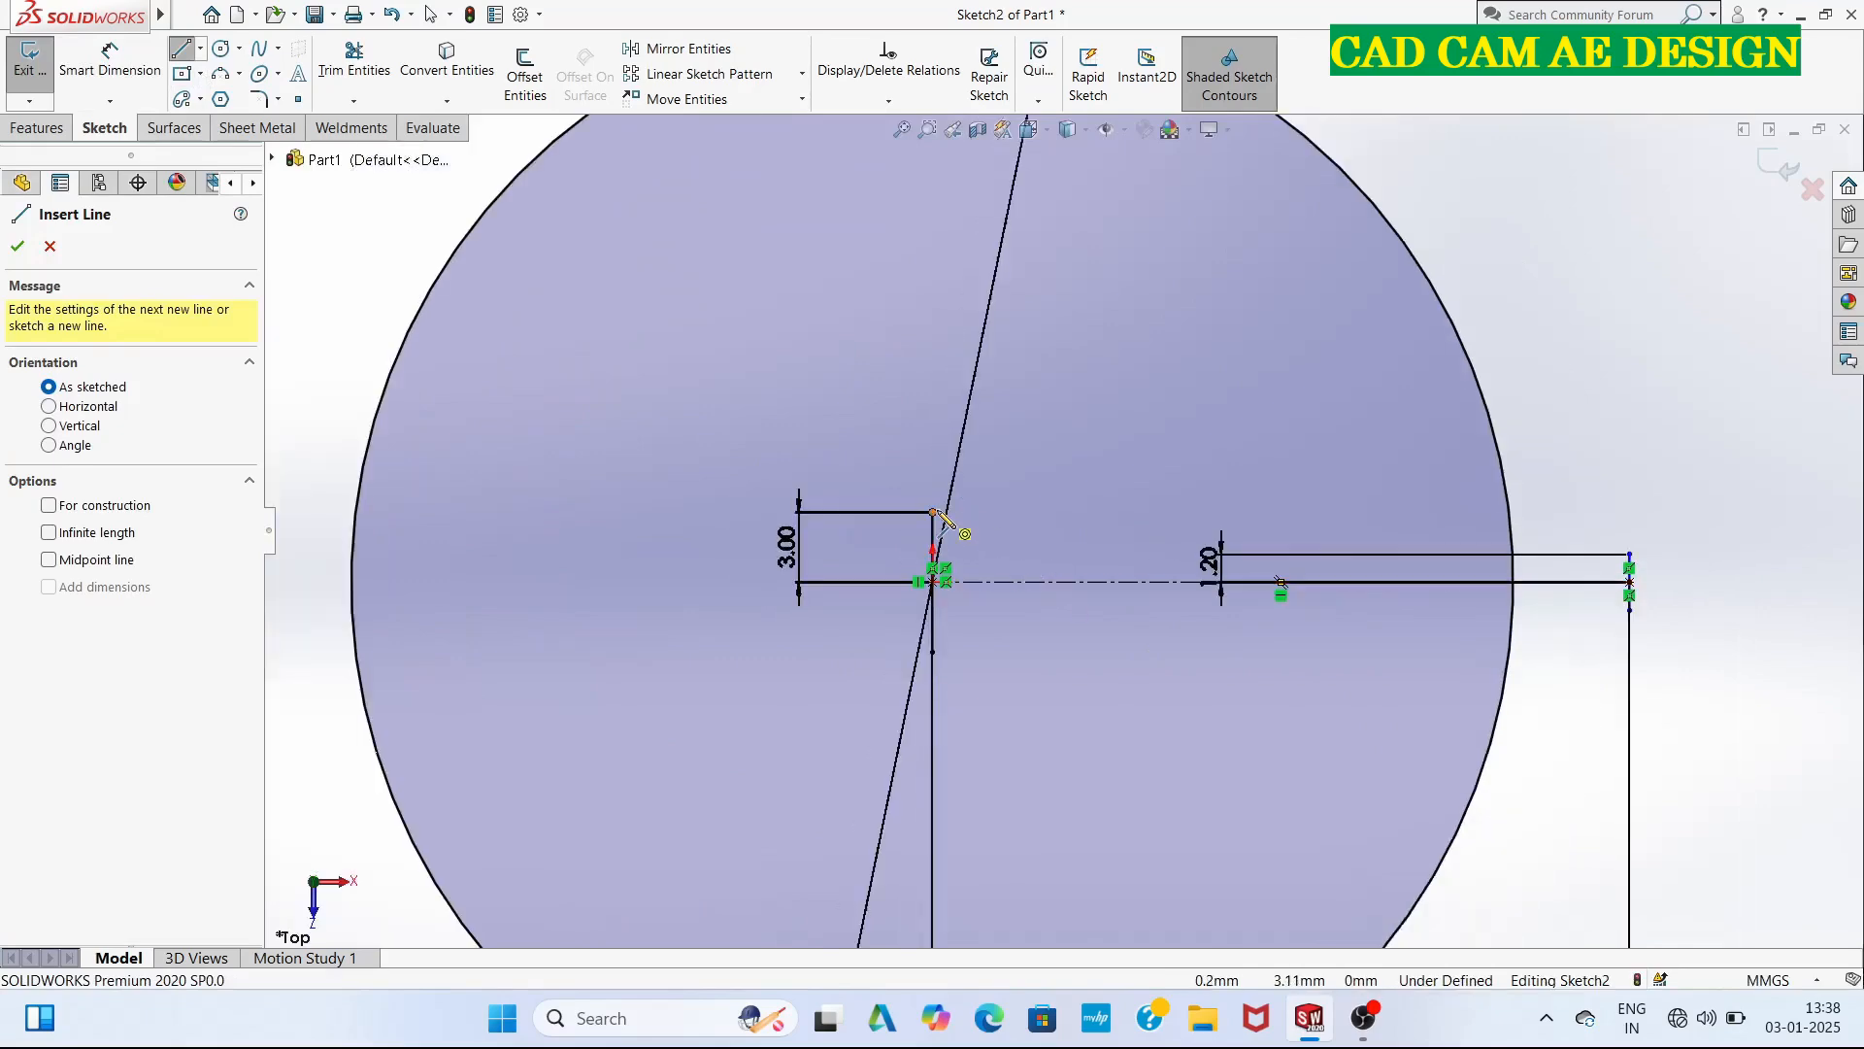
click(934, 512)
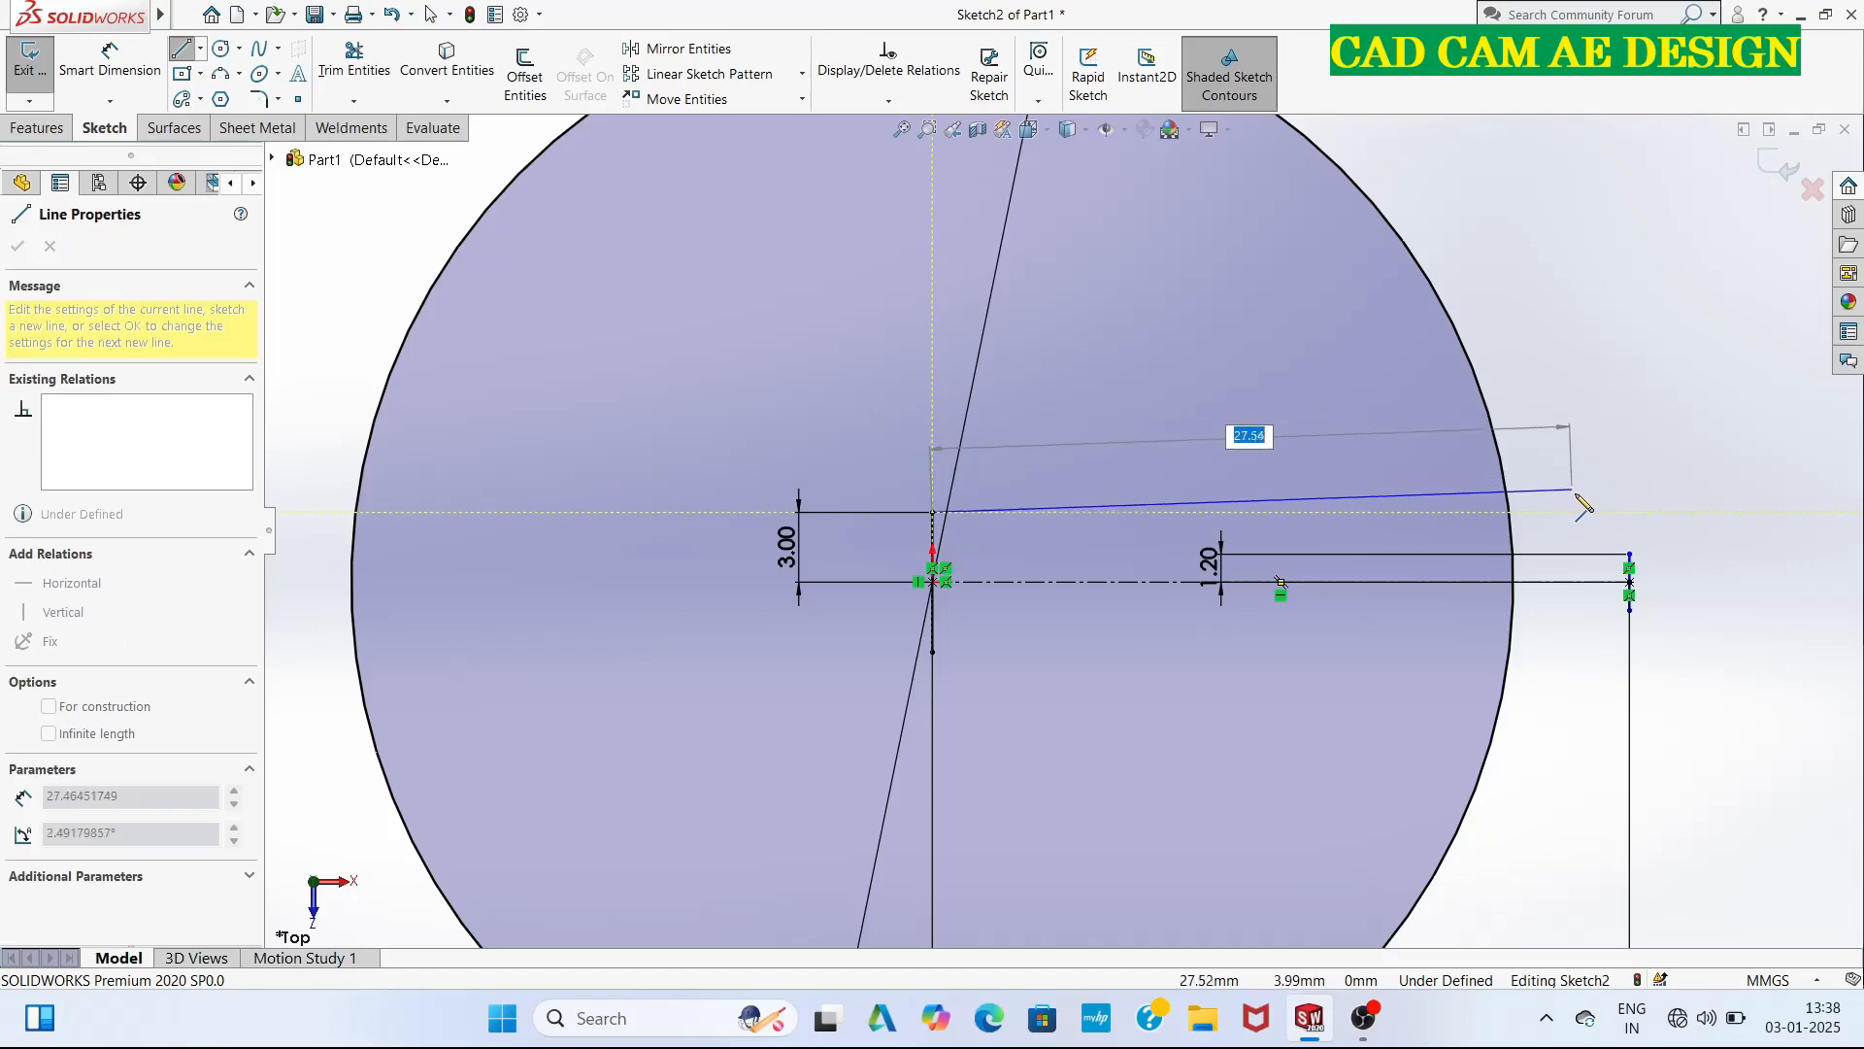
click(1510, 512)
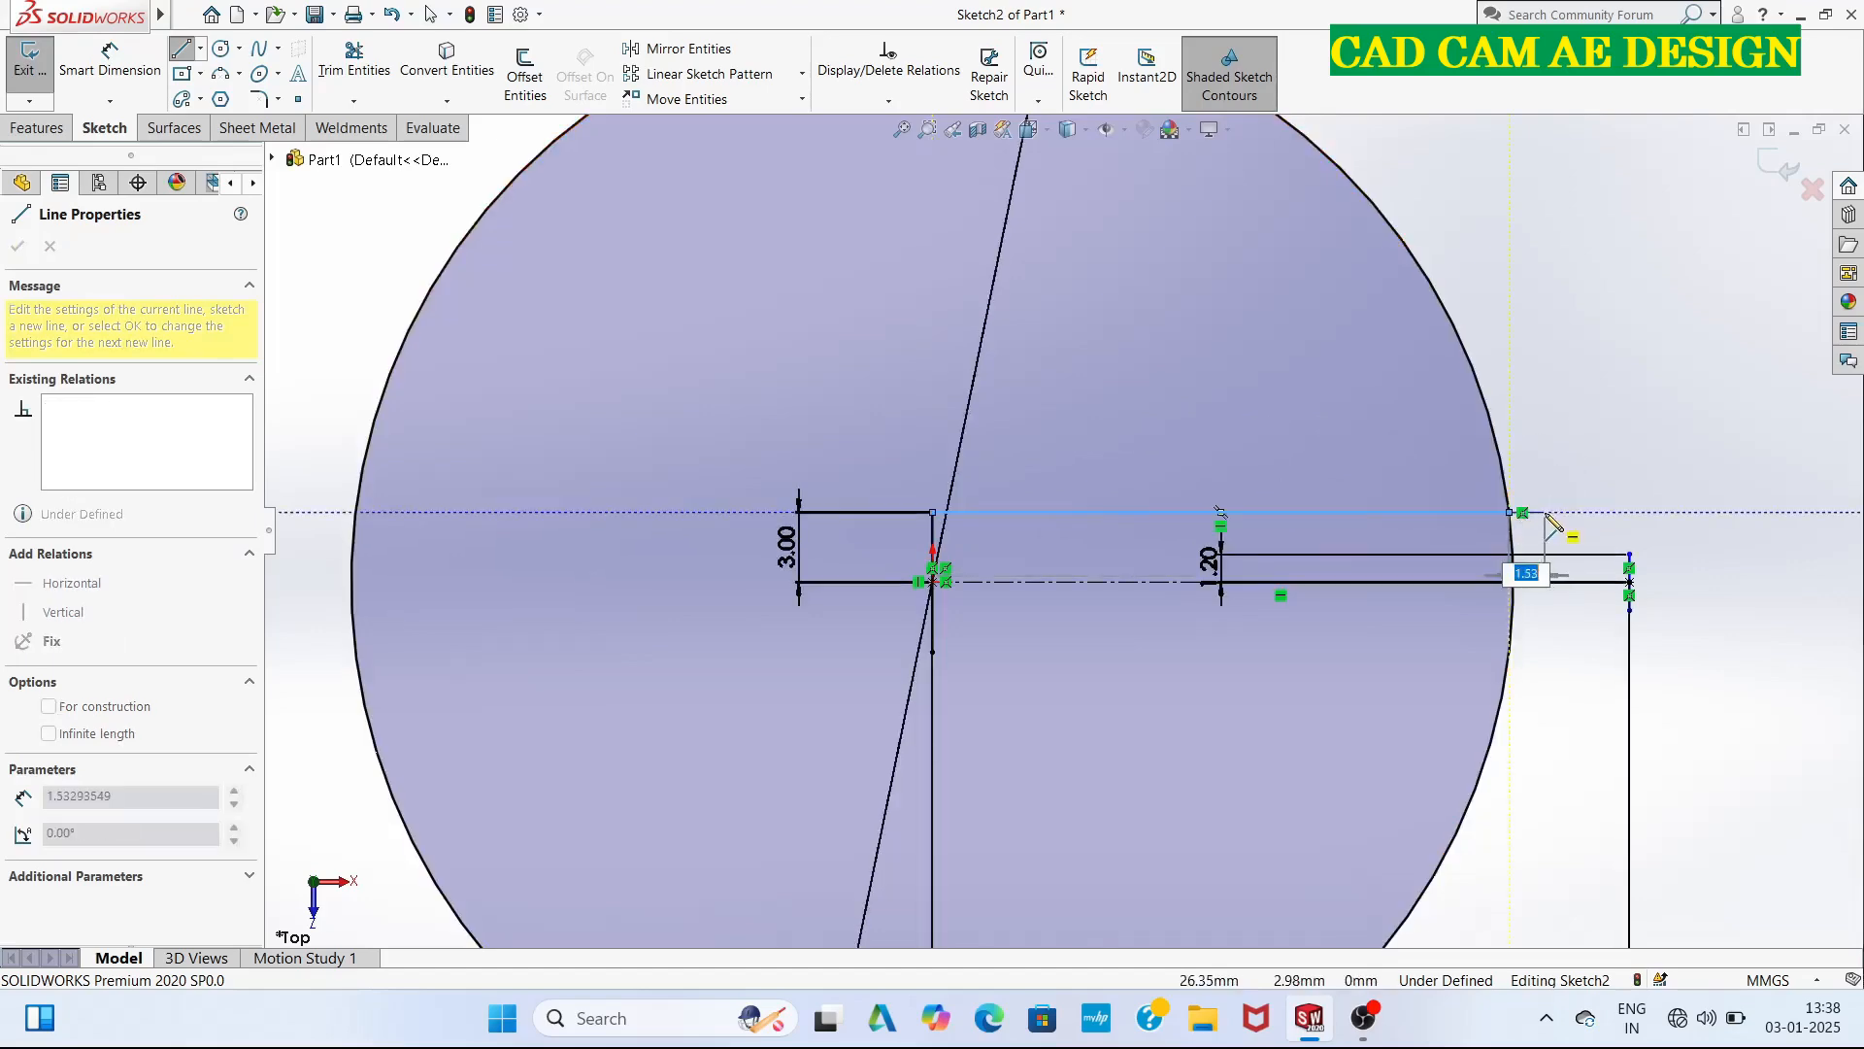
key(Escape)
key(Escape)
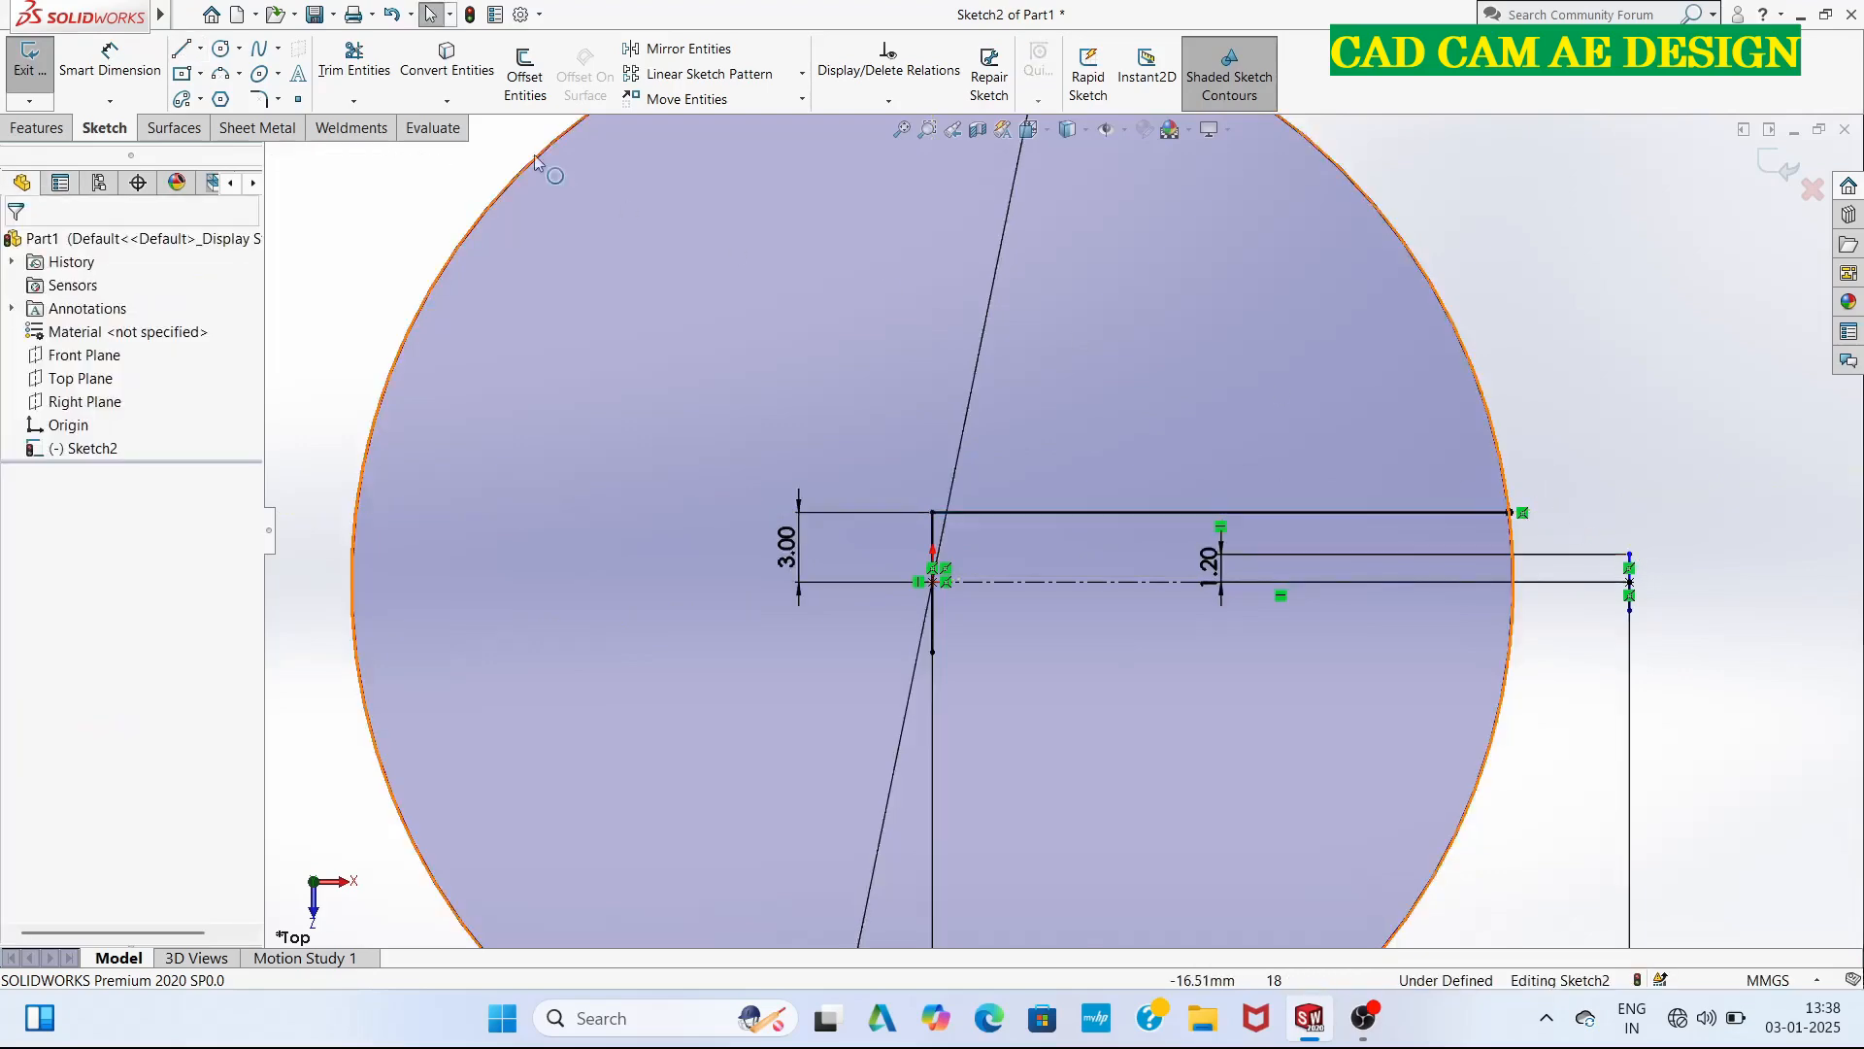
Draw a slanted line from the upper horizontal line's end on the circle to the outer vertical line's upper end.
click(187, 14)
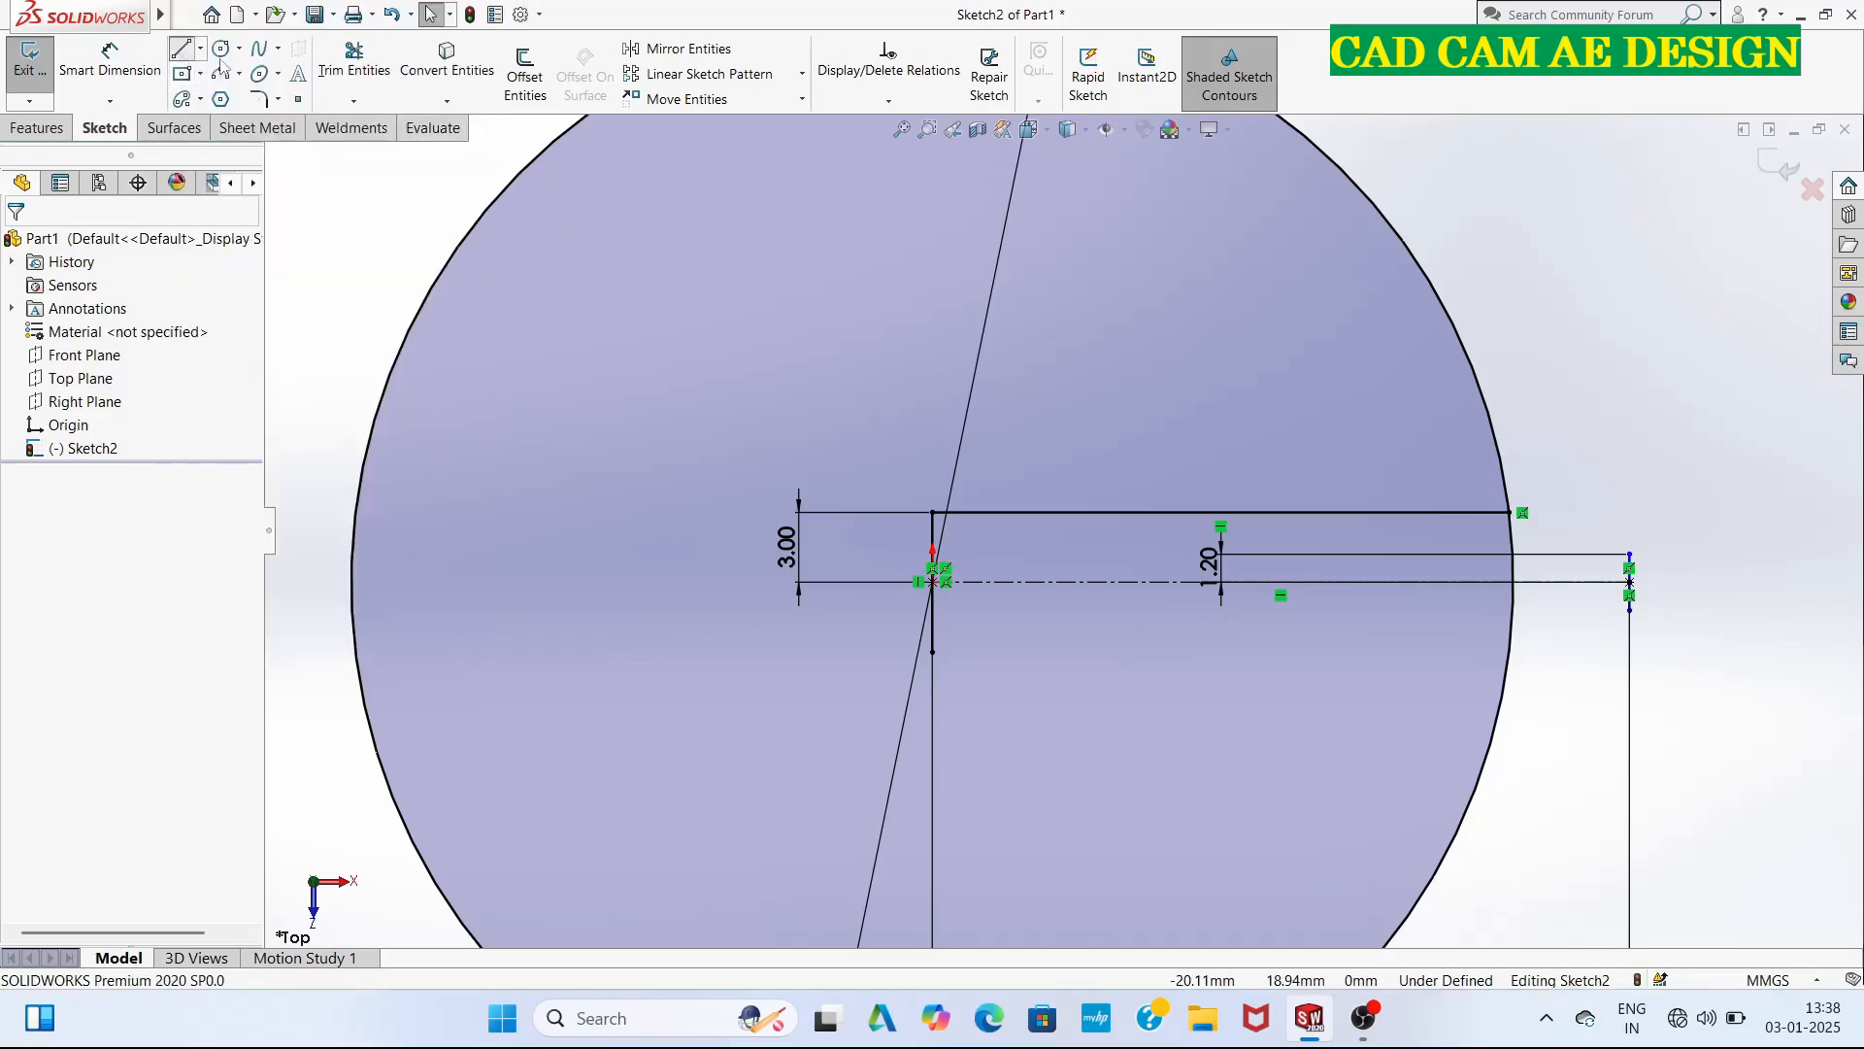
click(181, 49)
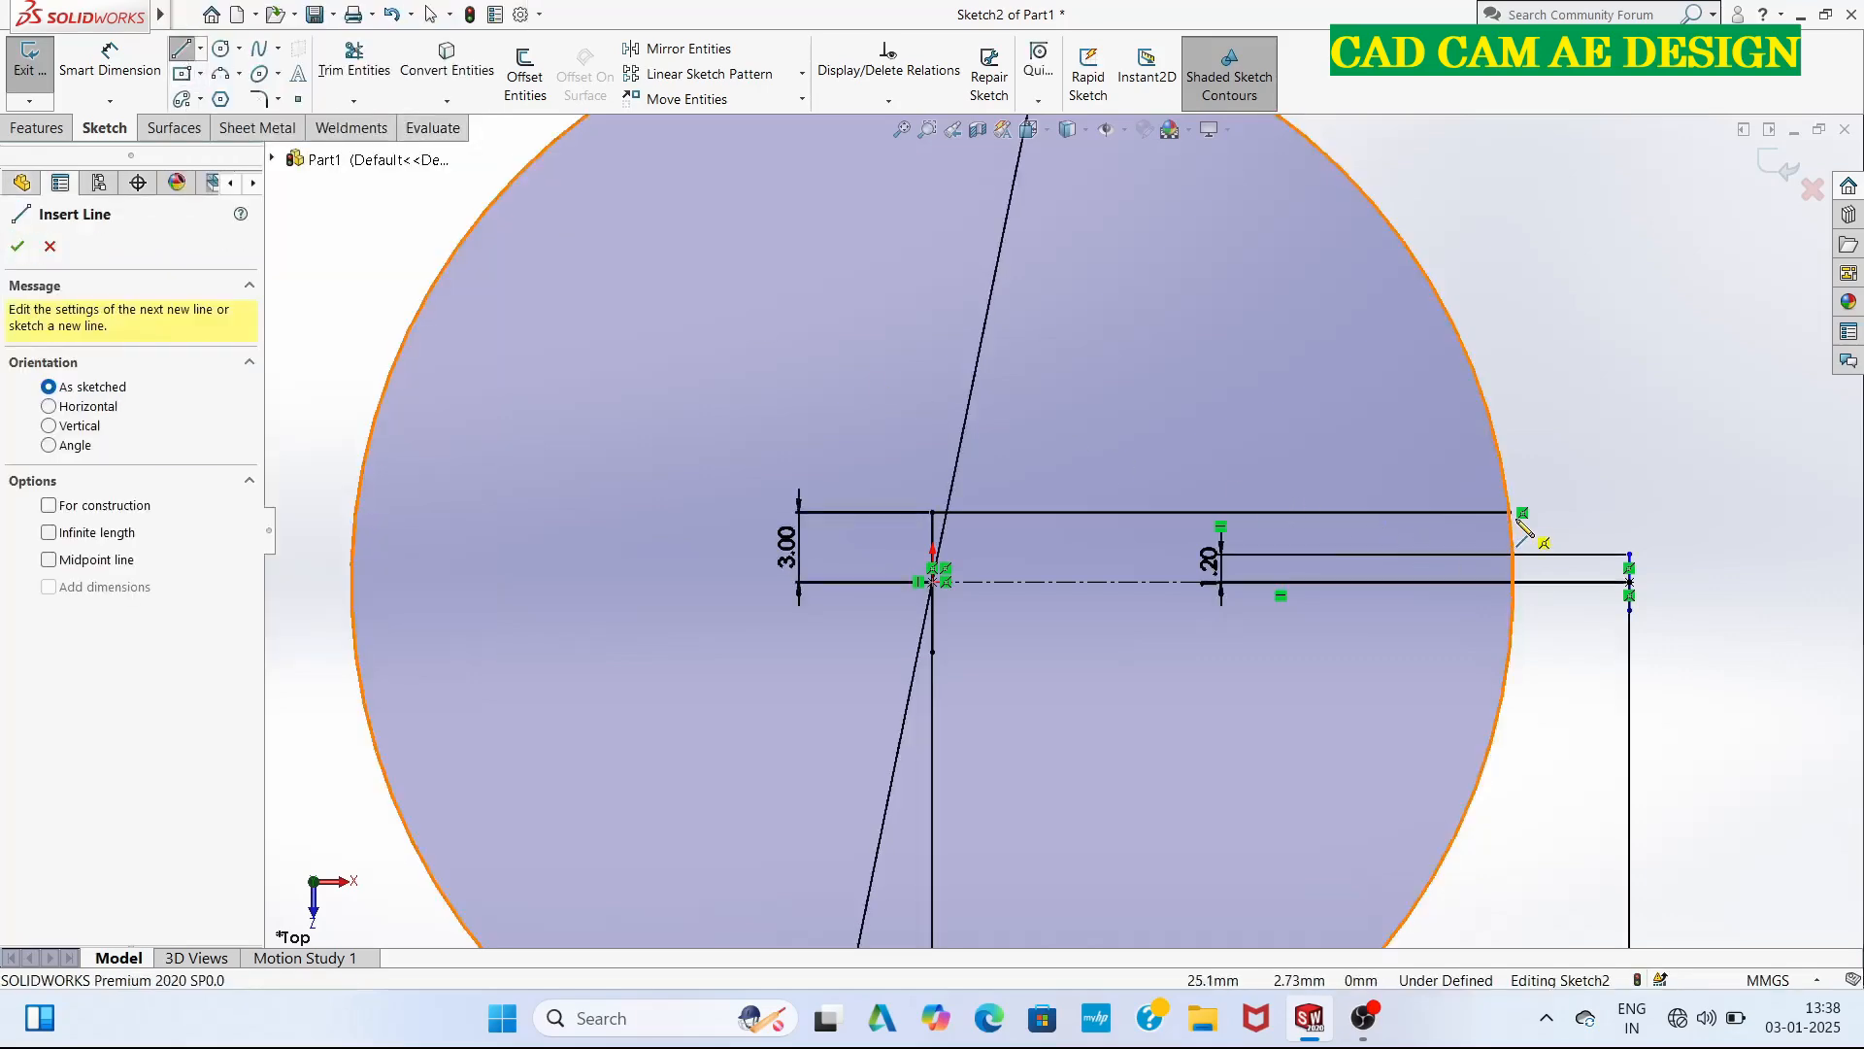
click(1510, 513)
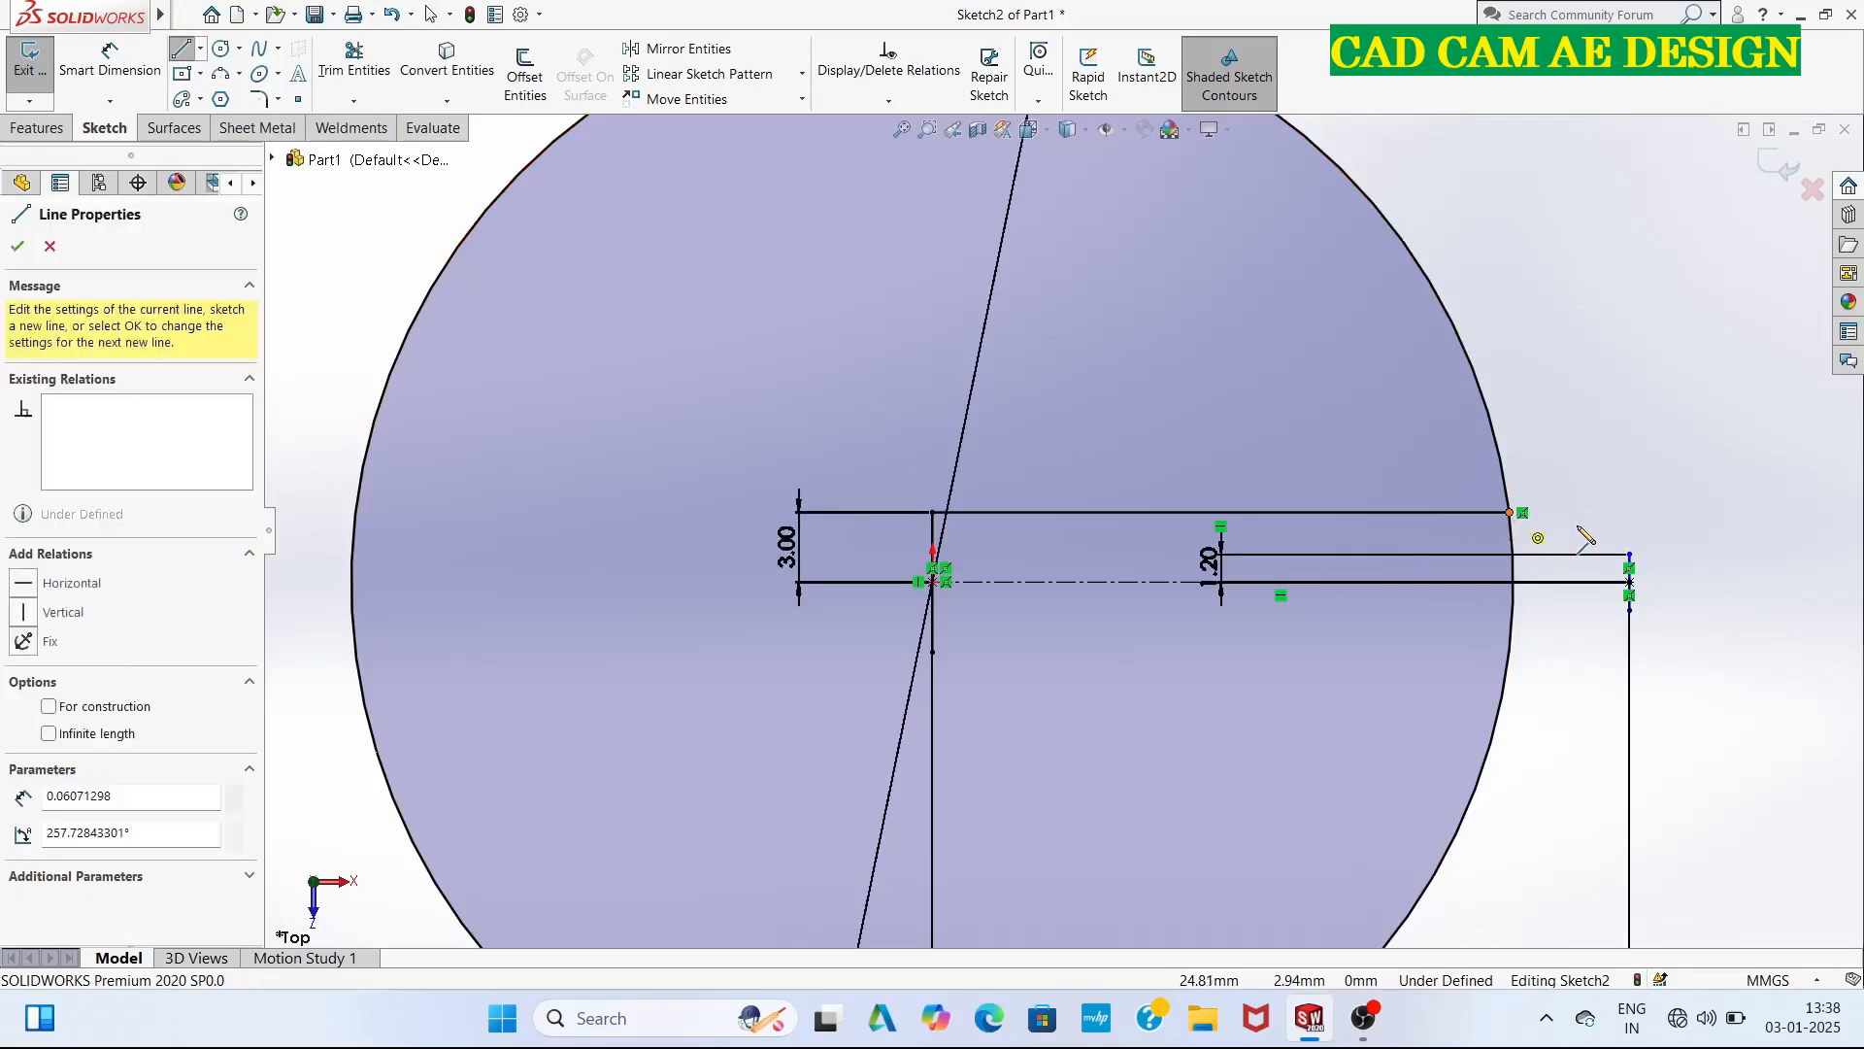
double_click(1630, 554)
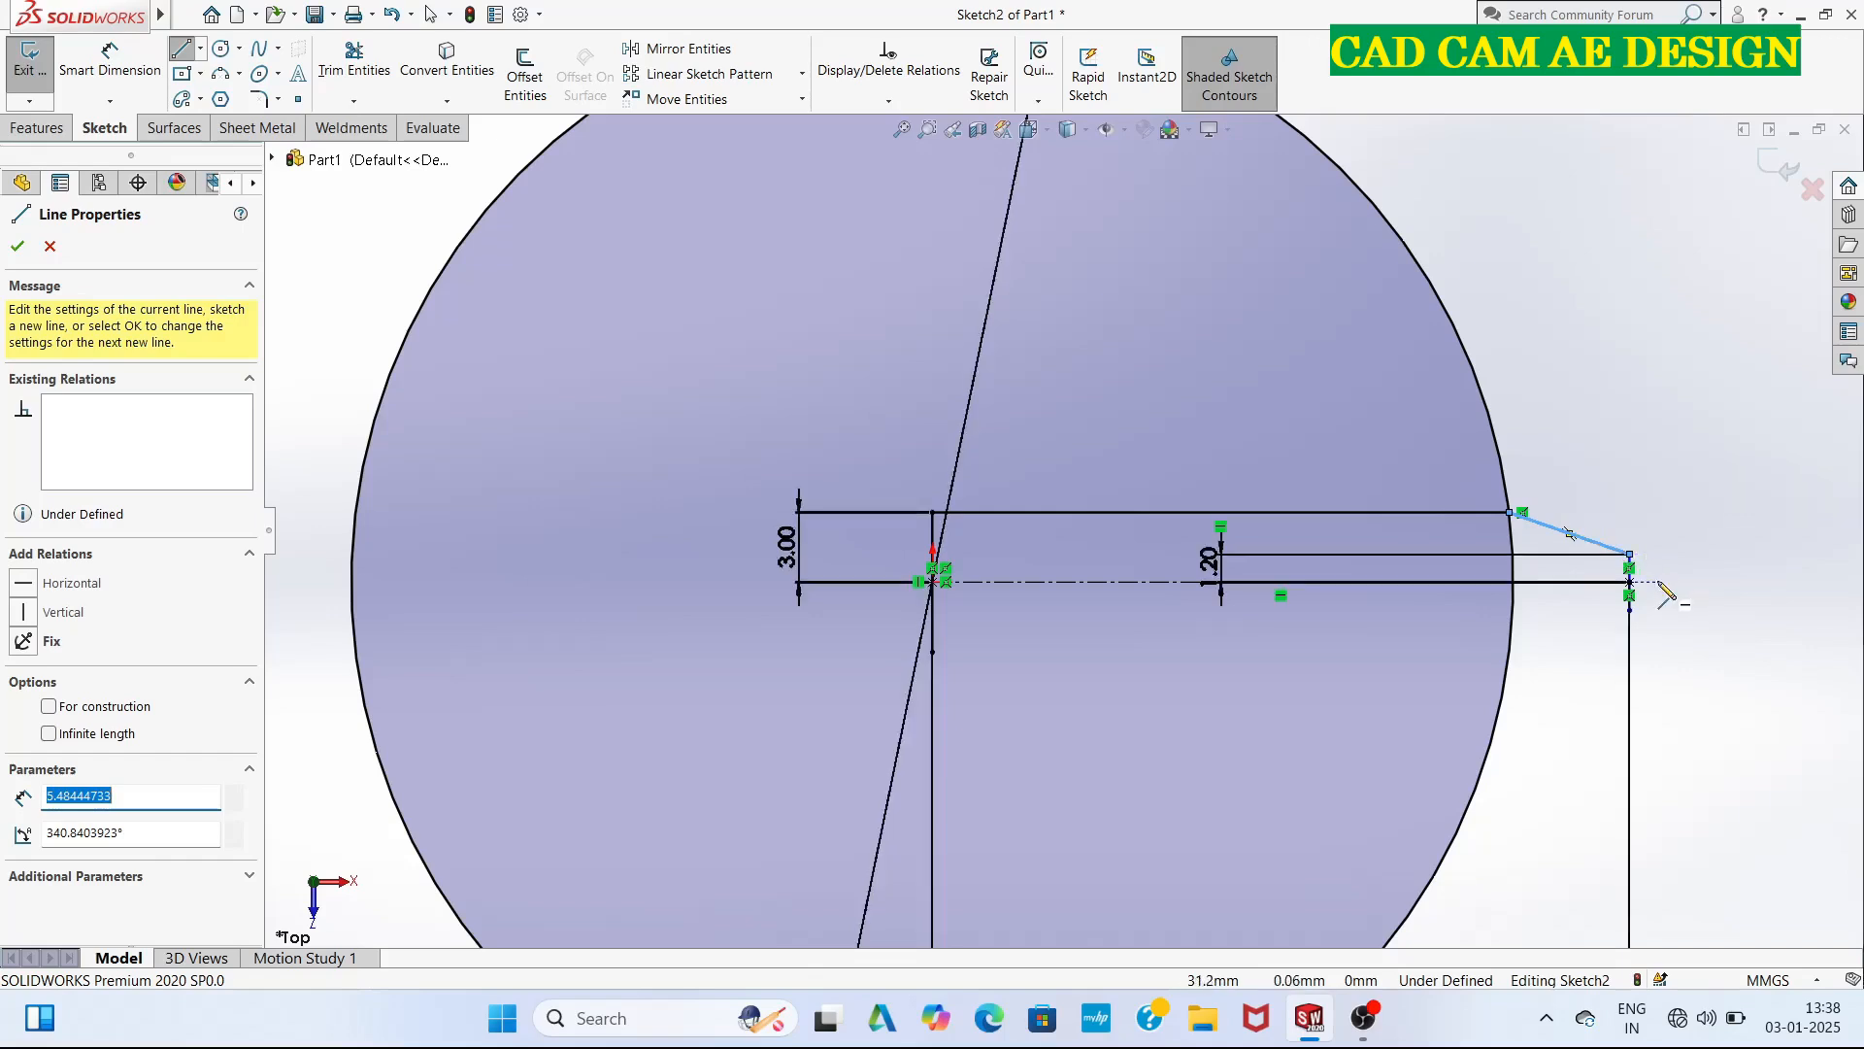
key(Escape)
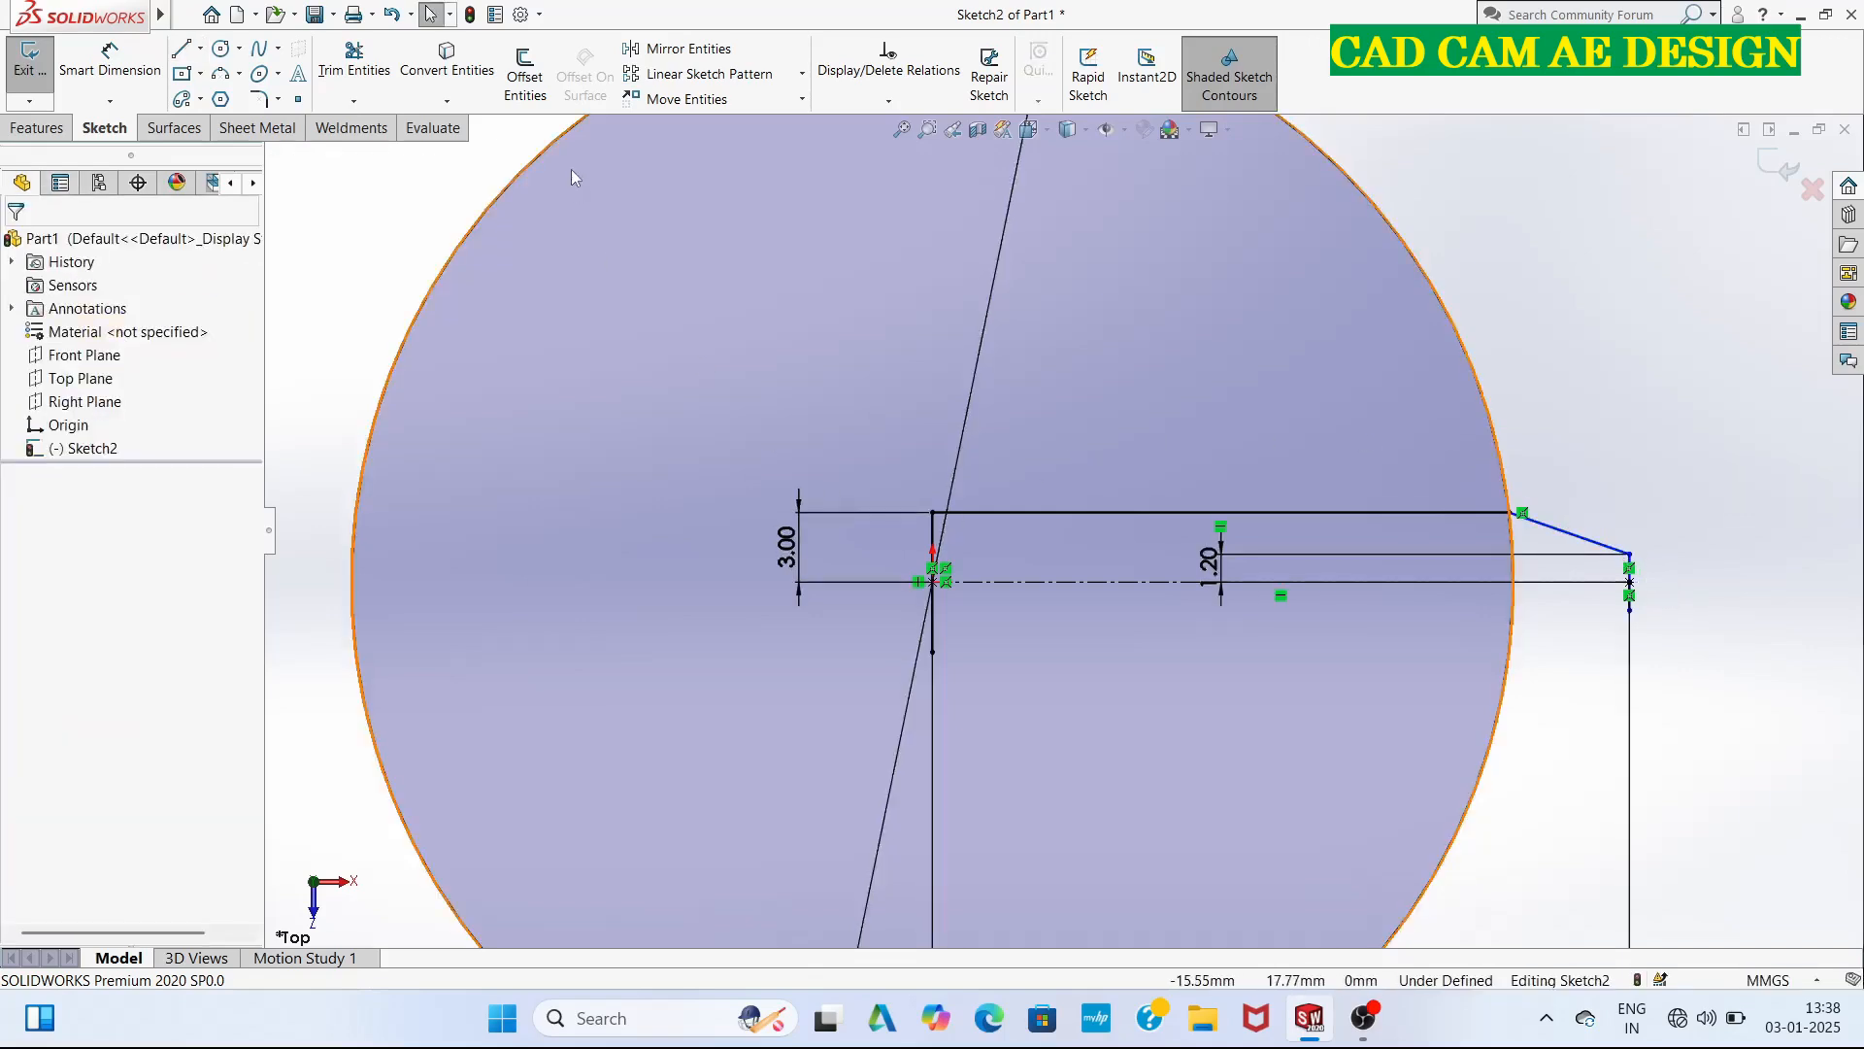
Draw a horizontal line from the lower end of the vertical line at the origin to the circle.
click(181, 51)
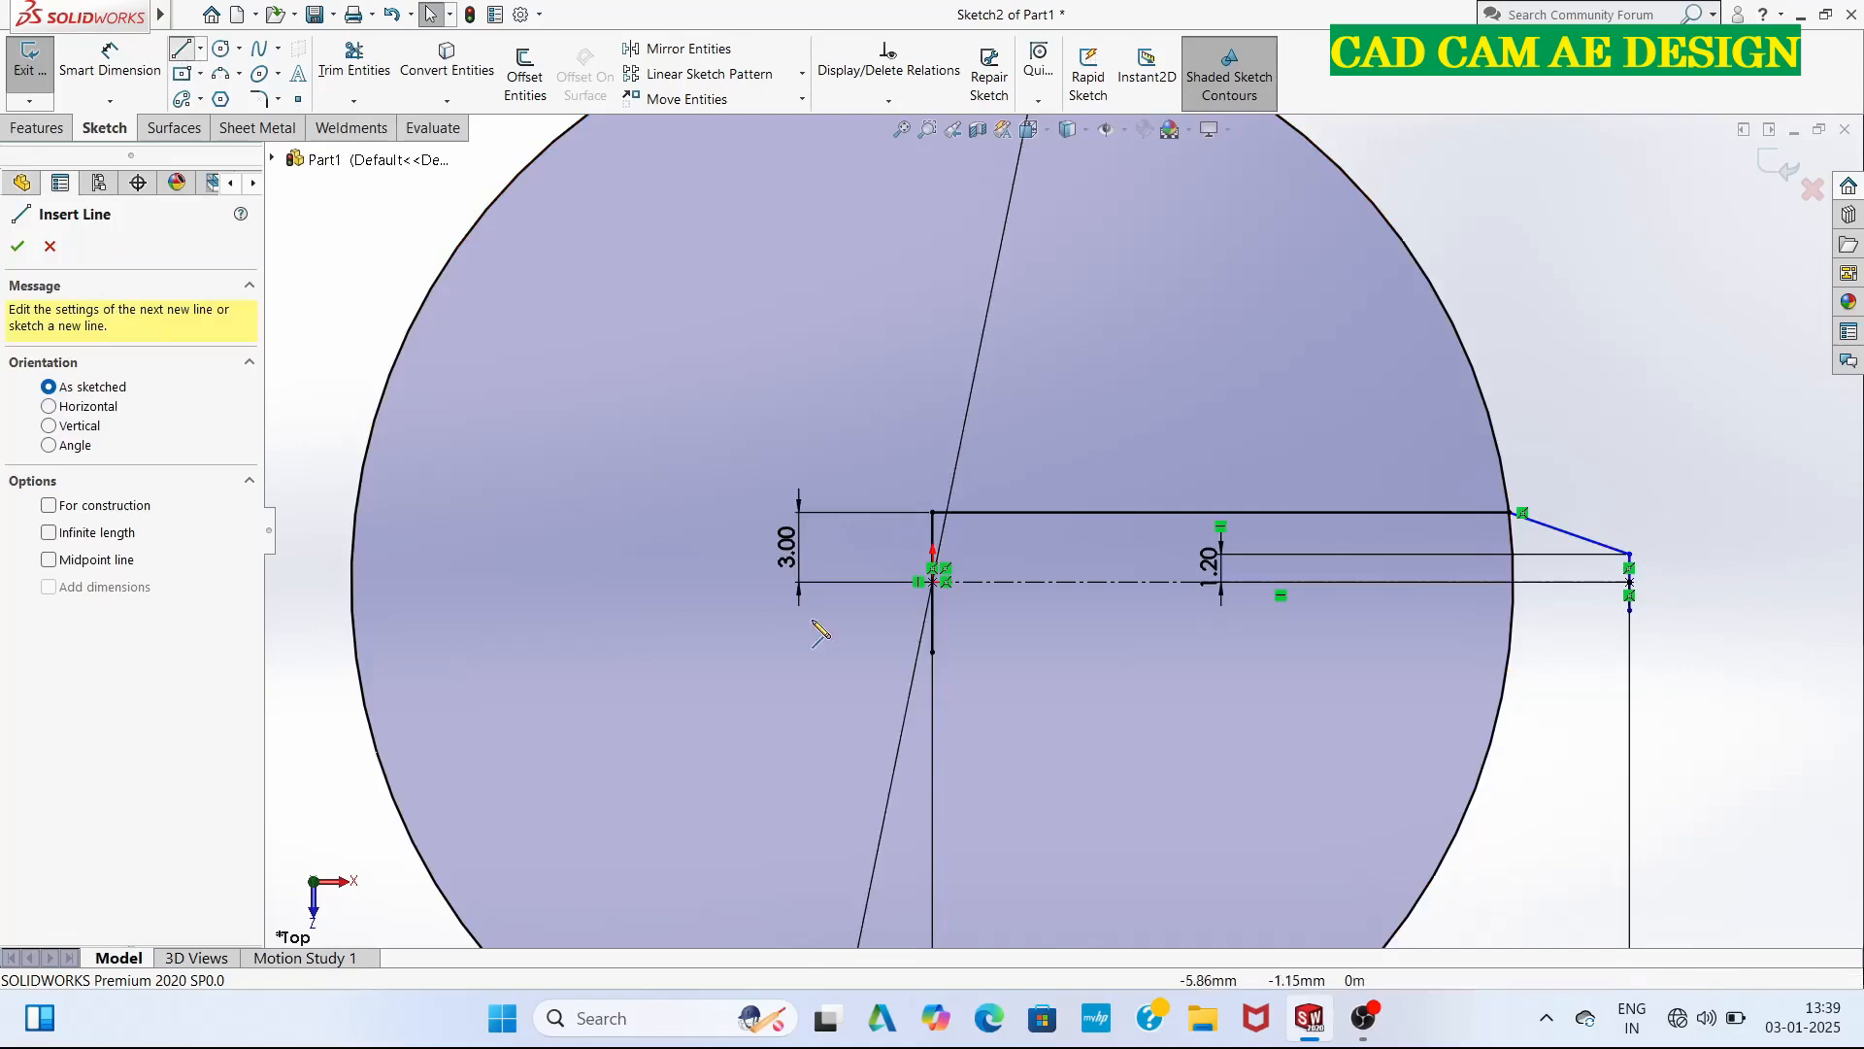
click(932, 651)
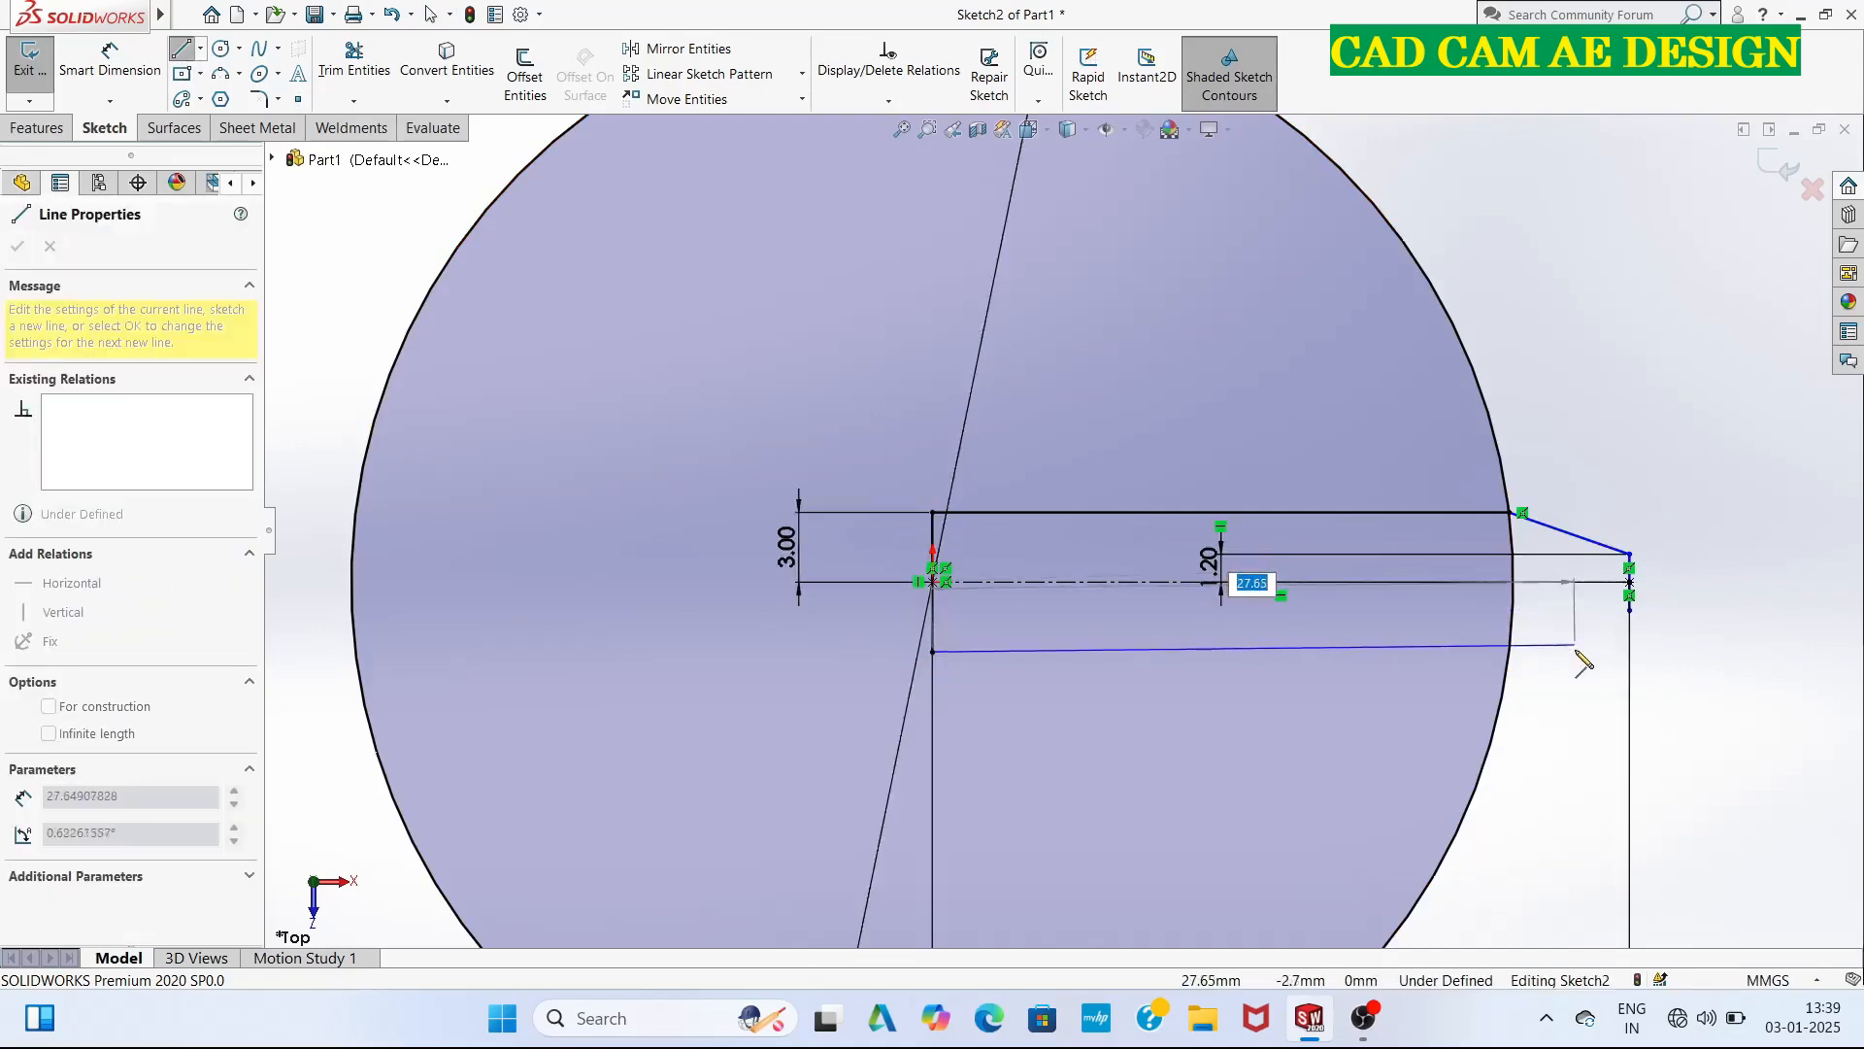
click(1510, 652)
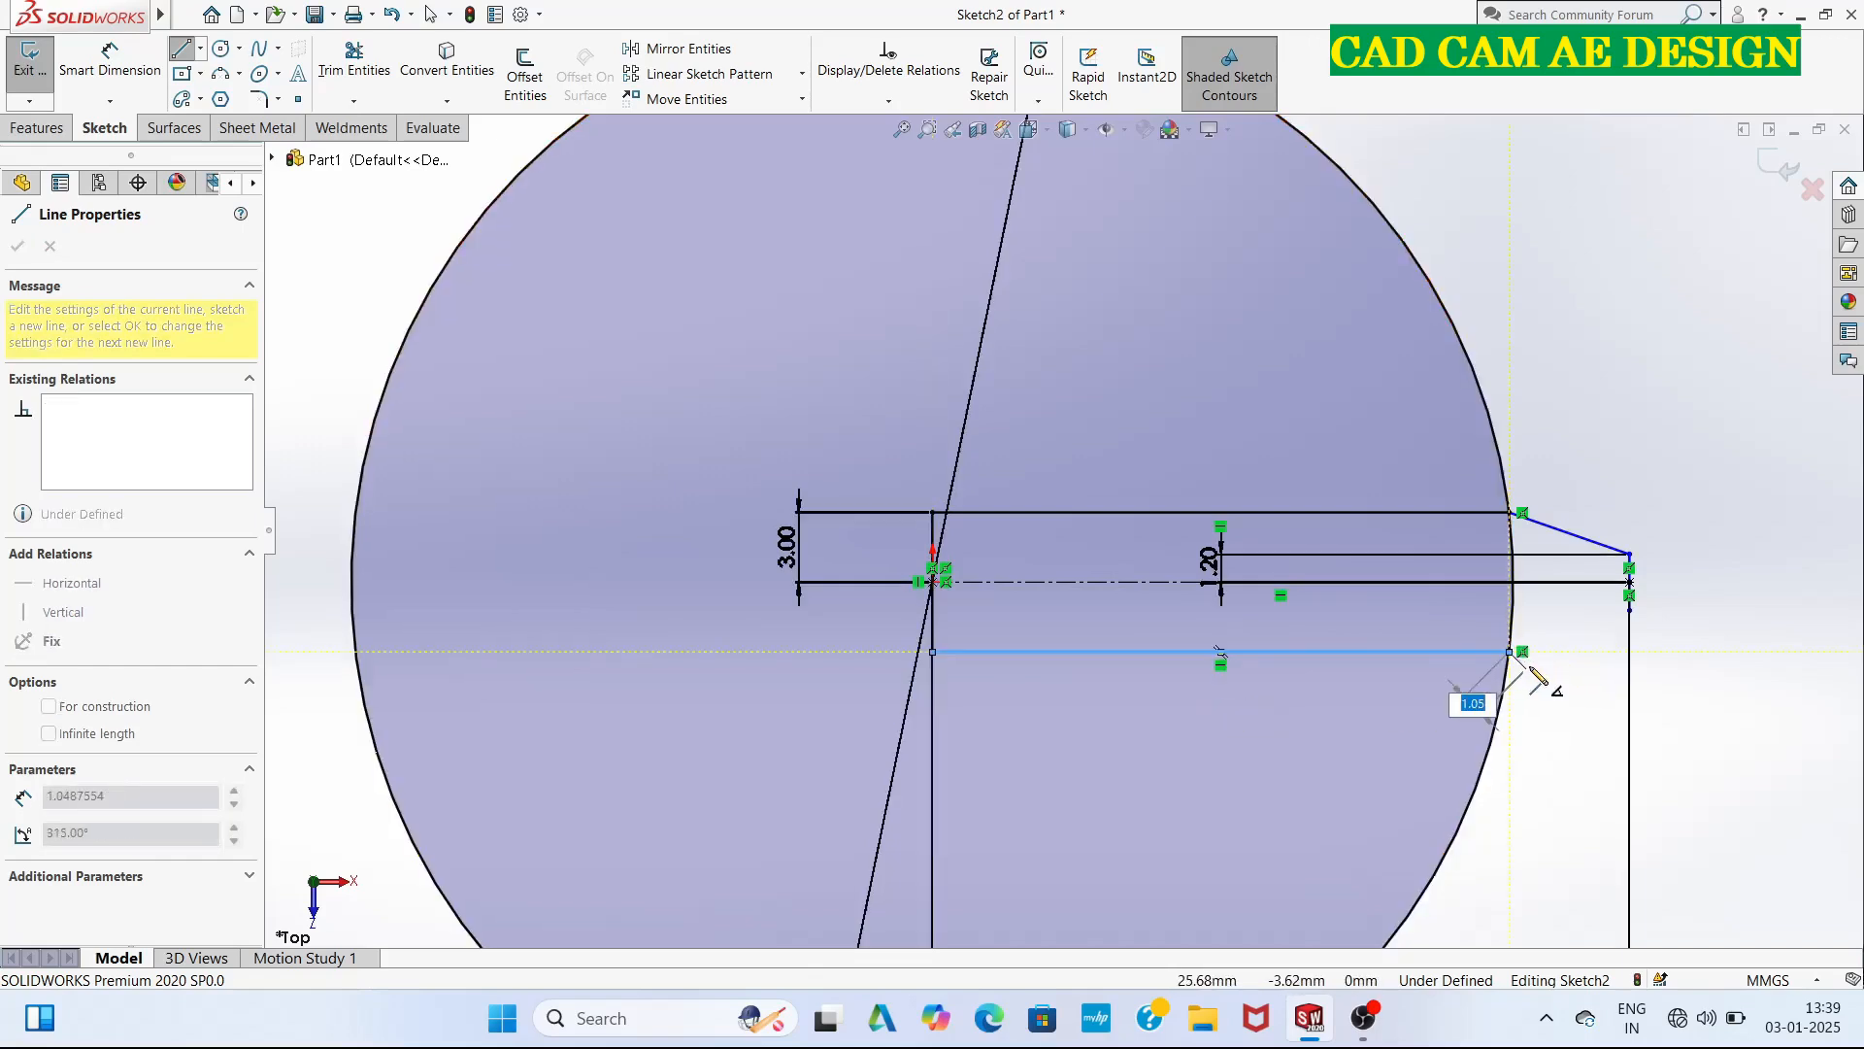
key(Escape)
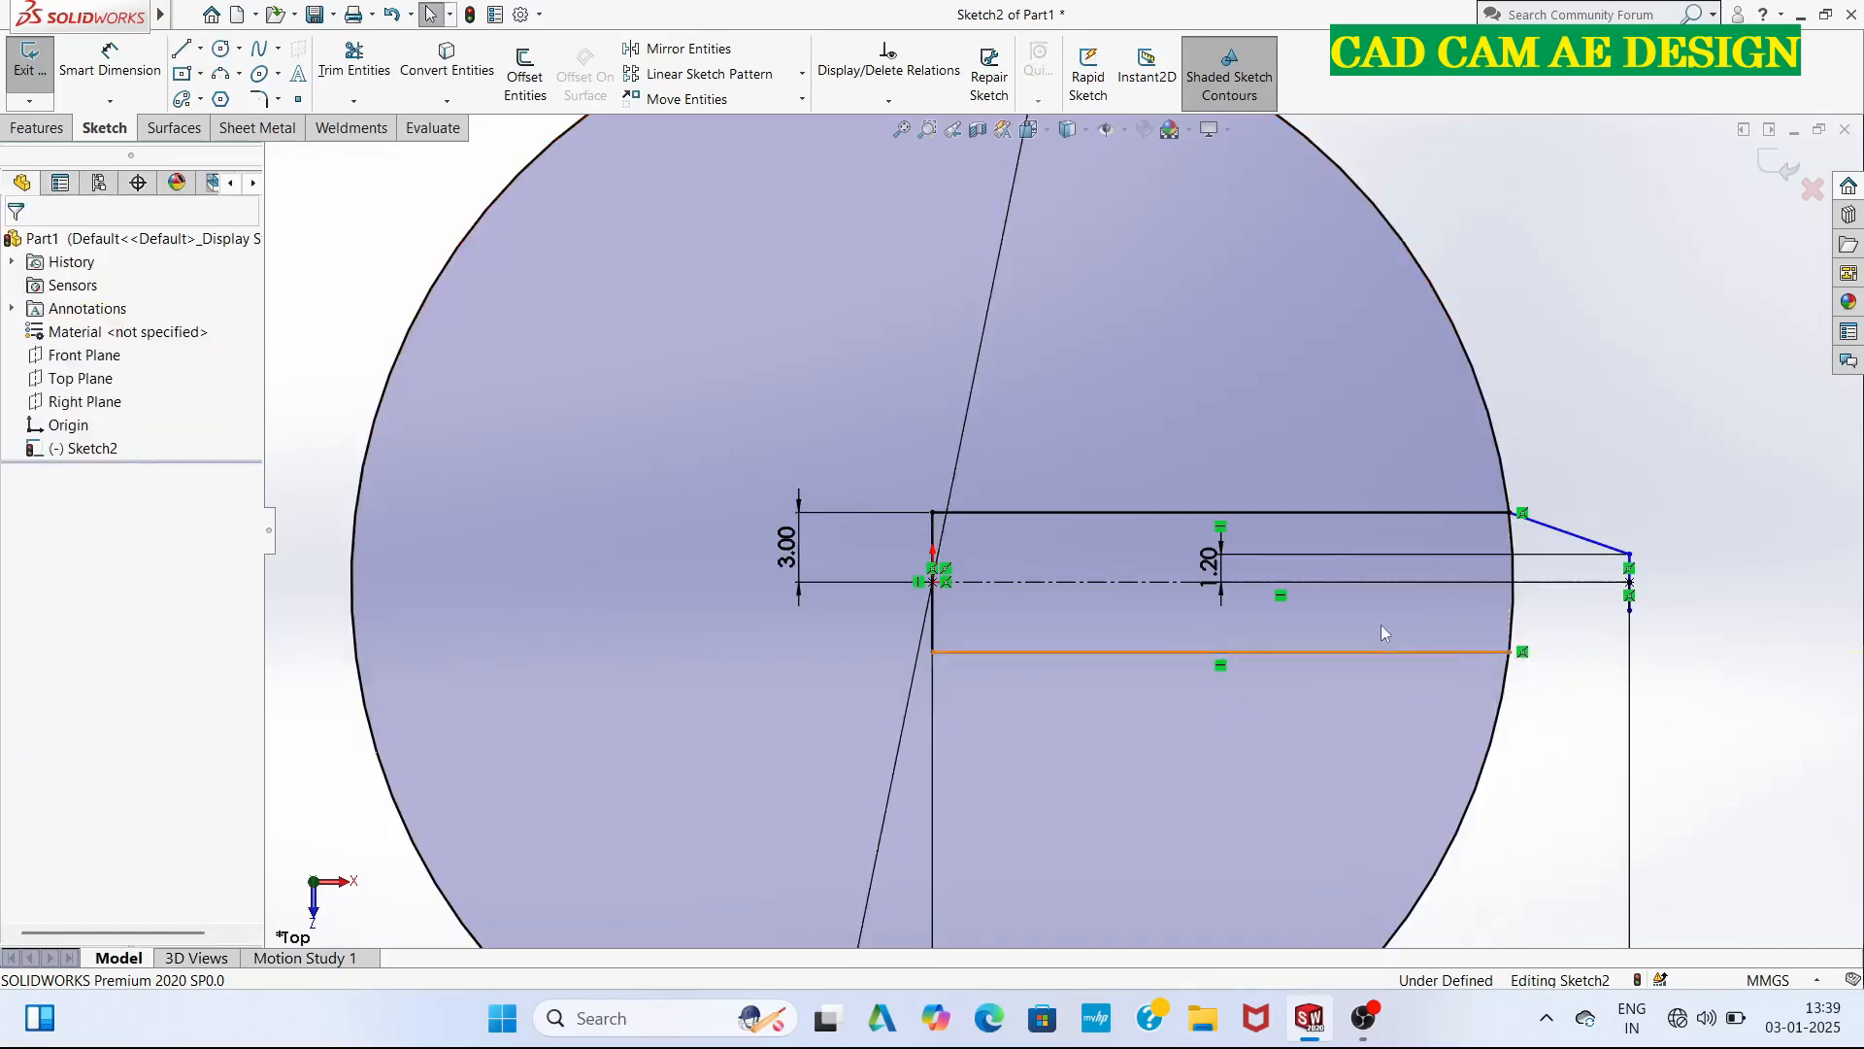
Draw a slanted line from the lower horizontal line's end on the circle to the outer vertical line's lower end.
click(193, 53)
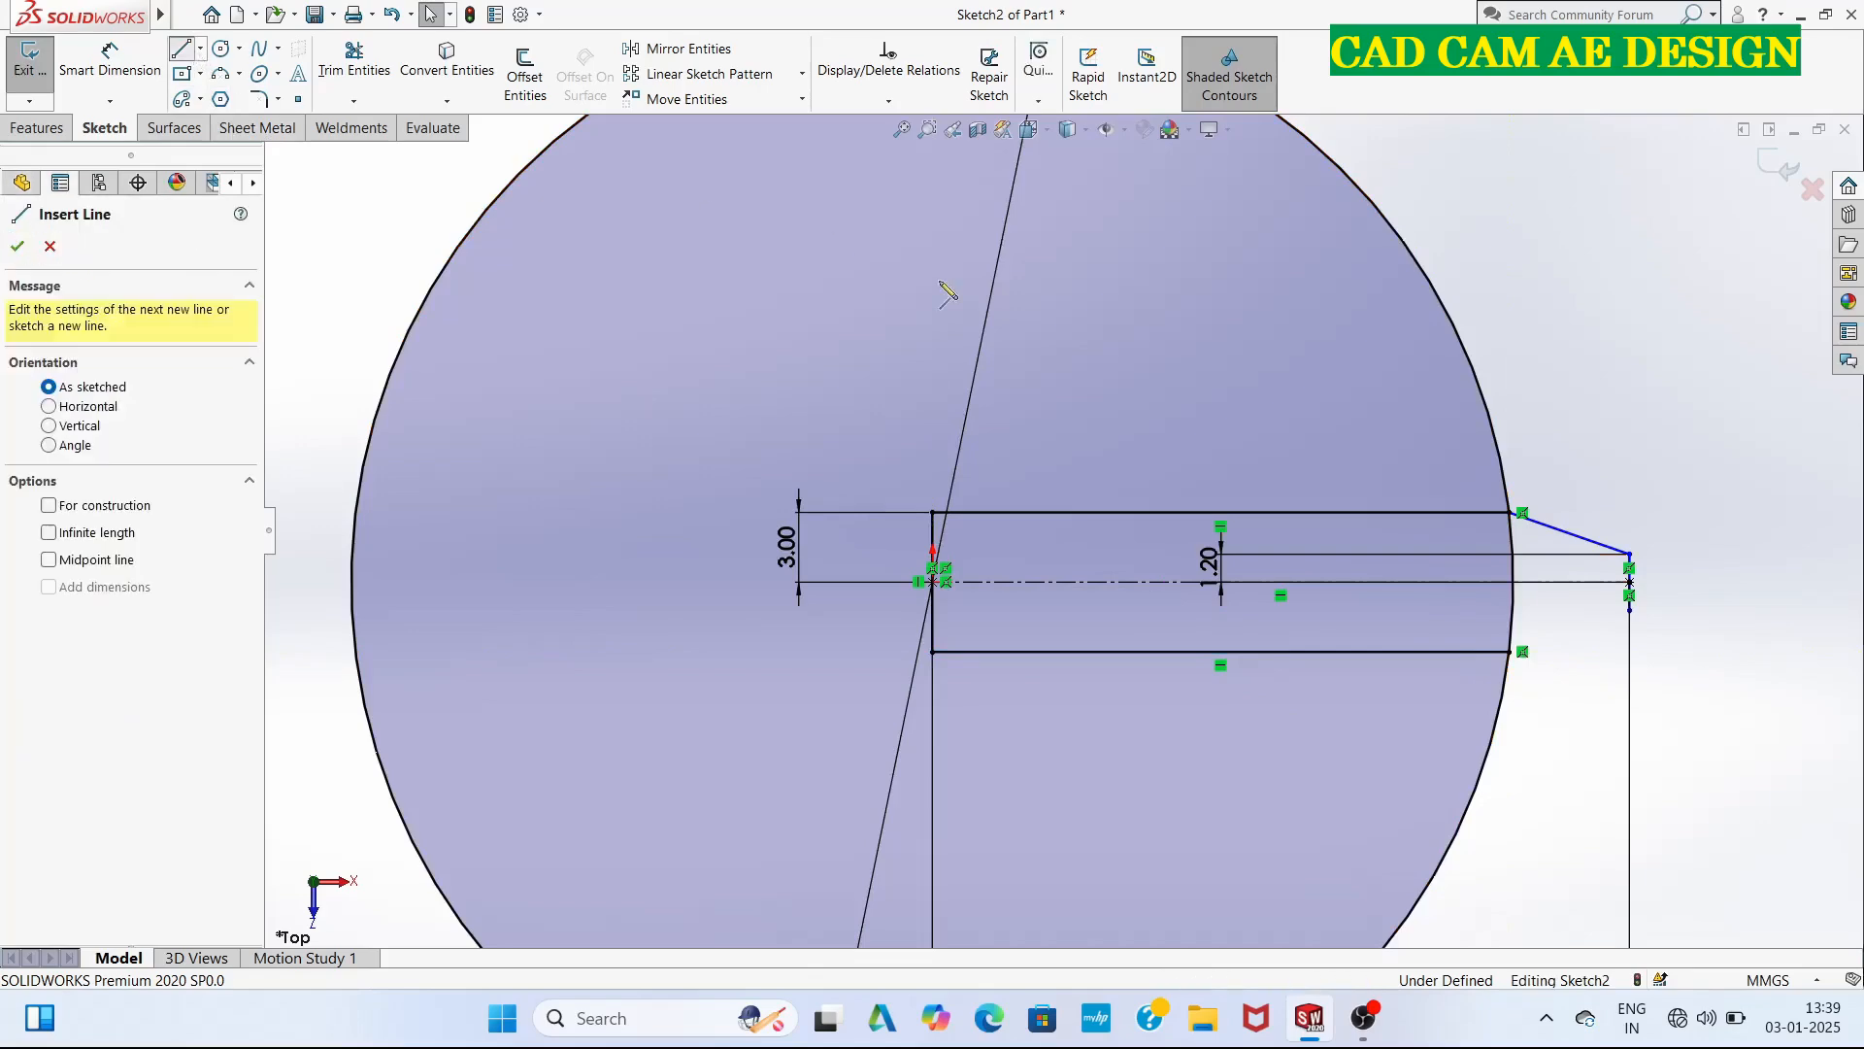
click(1510, 652)
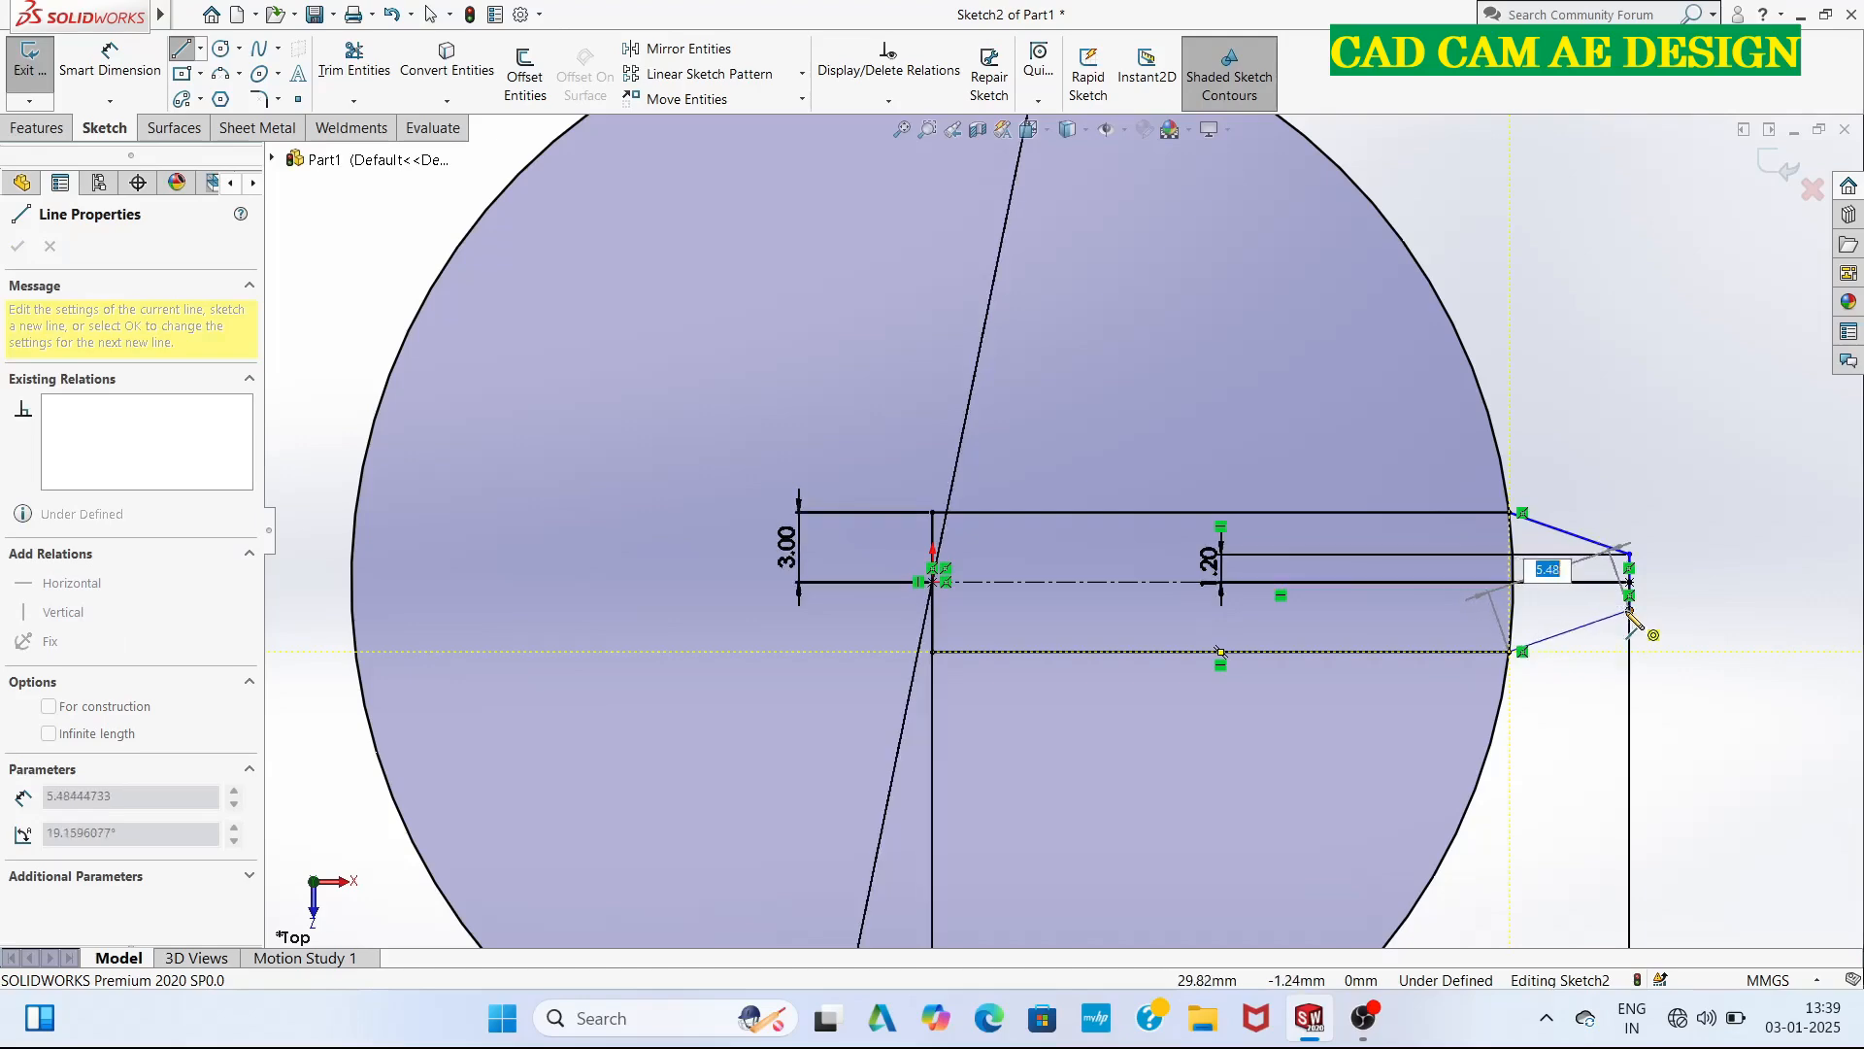
click(1630, 610)
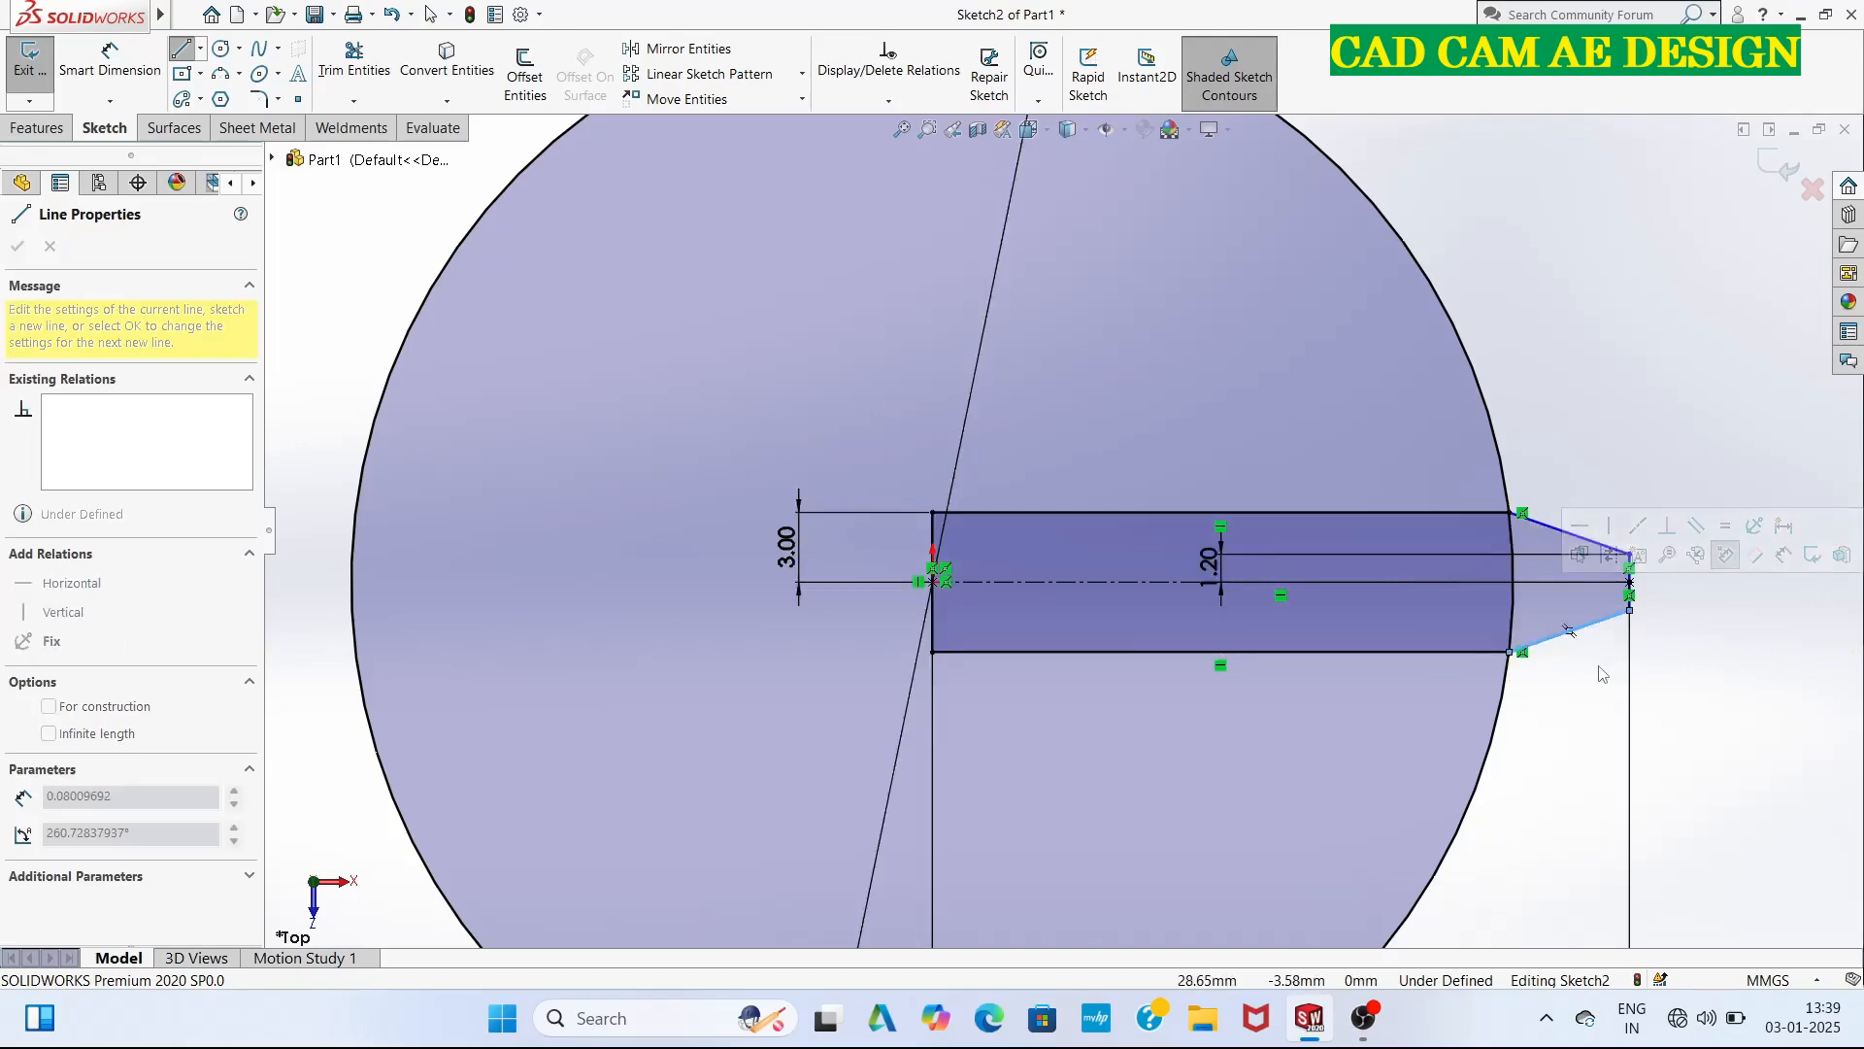
key(Escape)
Trim away the vertical line at the origin, both horizontal lines and the centerline portion inside the circle.
scroll(1062, 609, up, 3)
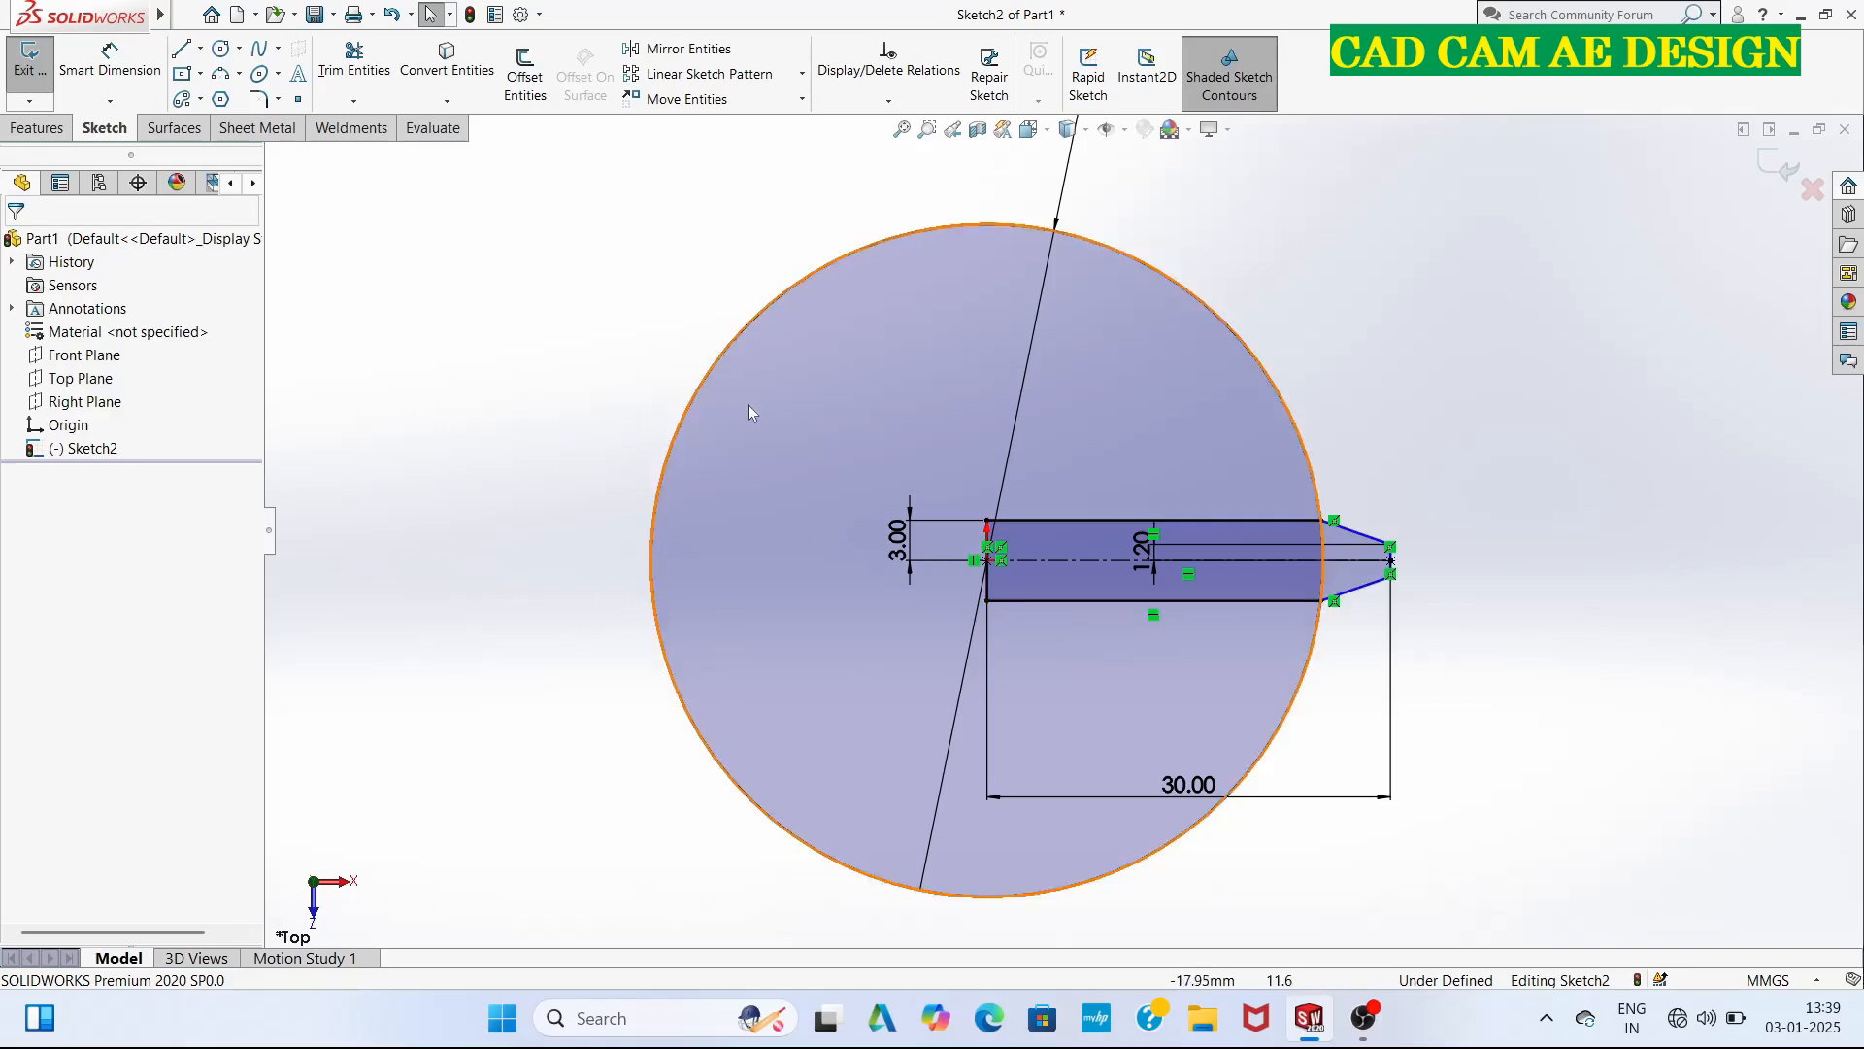
click(354, 60)
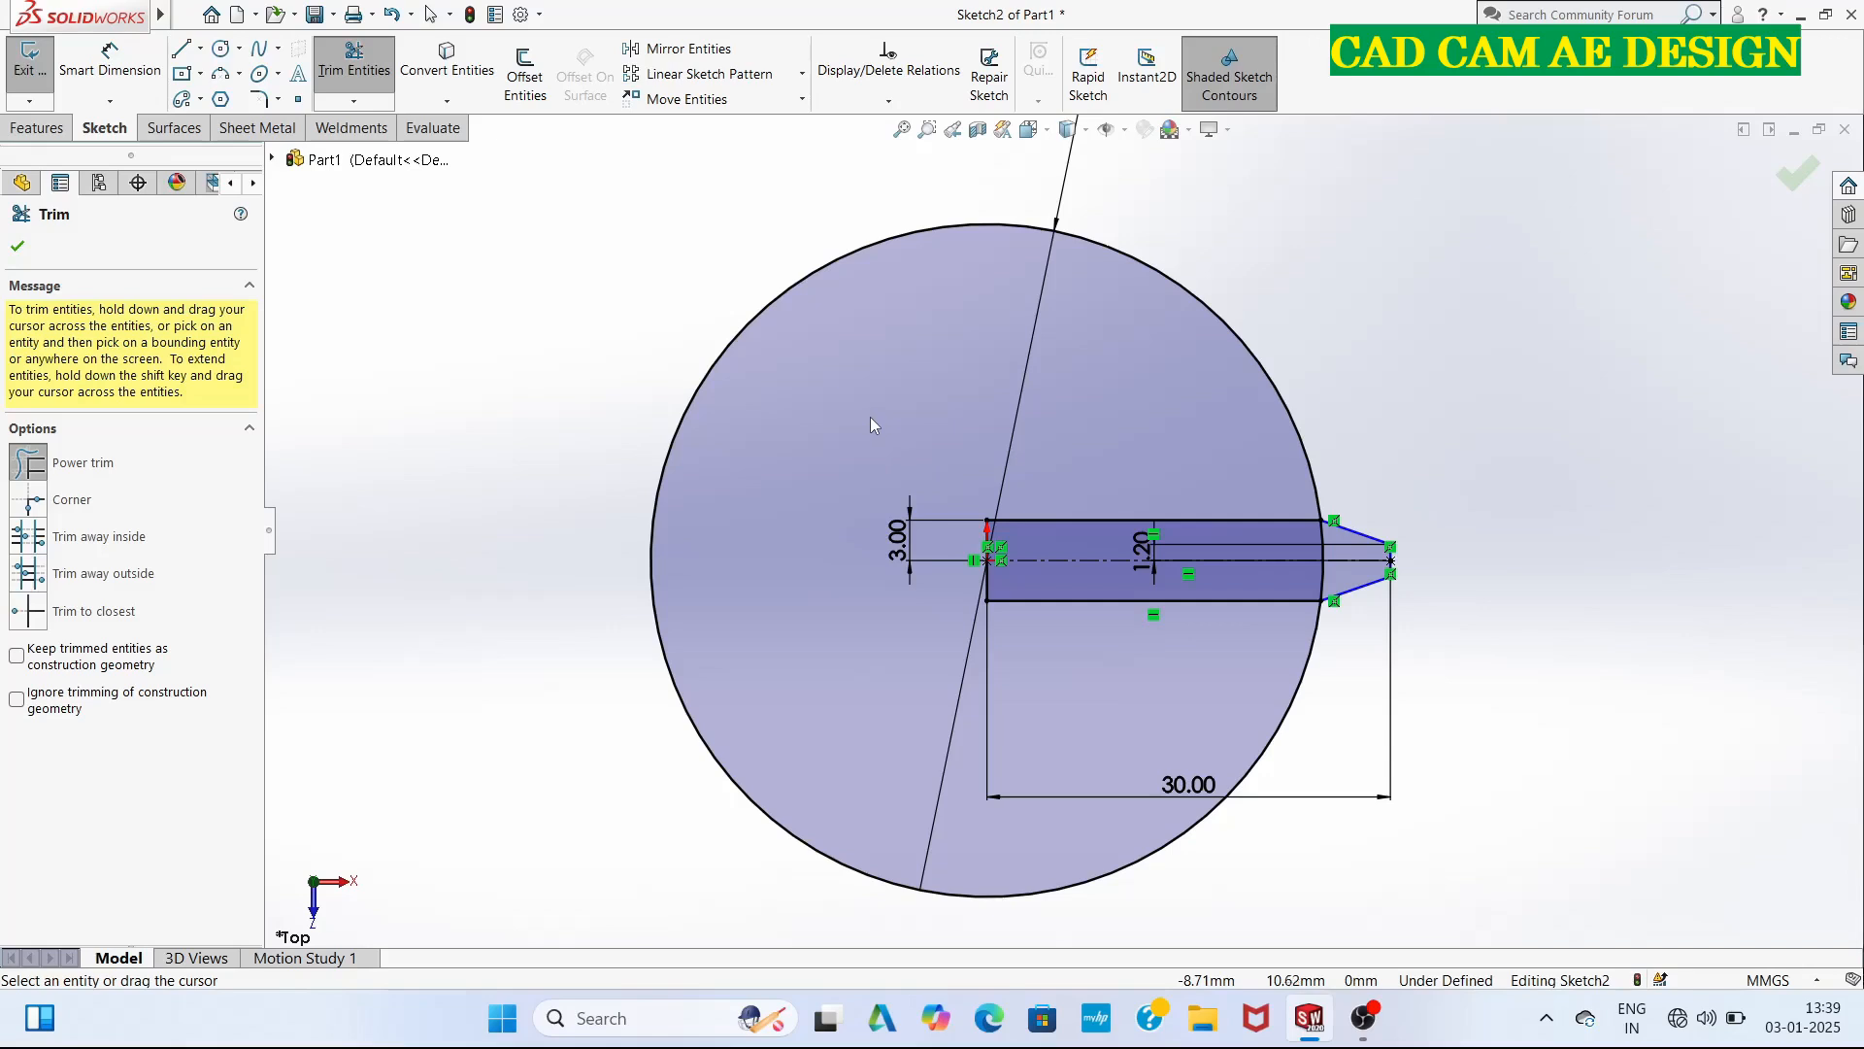
mouse_move(870, 416)
mouse_down()
mouse_move(1005, 379)
mouse_move(1136, 563)
mouse_move(1029, 636)
mouse_move(962, 607)
mouse_move(1226, 530)
mouse_move(1231, 592)
mouse_move(936, 569)
mouse_up()
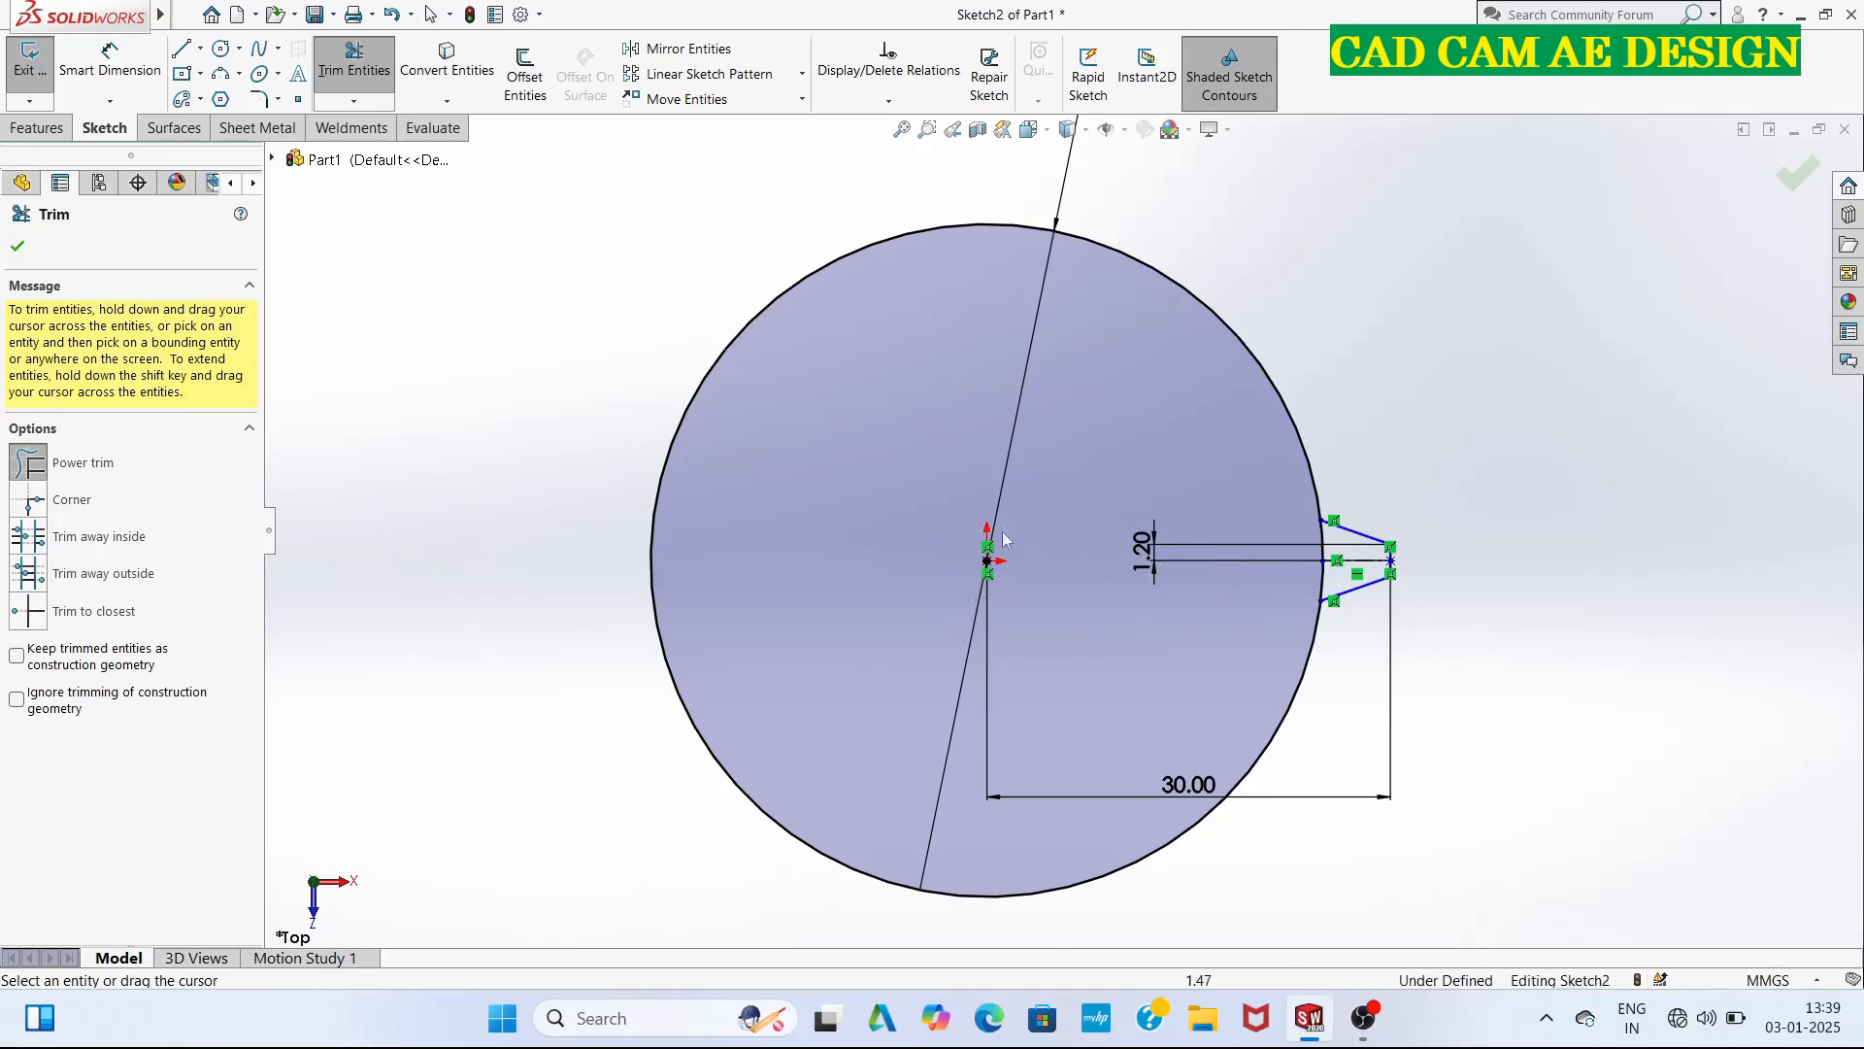
Sketch a 40.5 mm diameter circle centred on the origin.
click(221, 51)
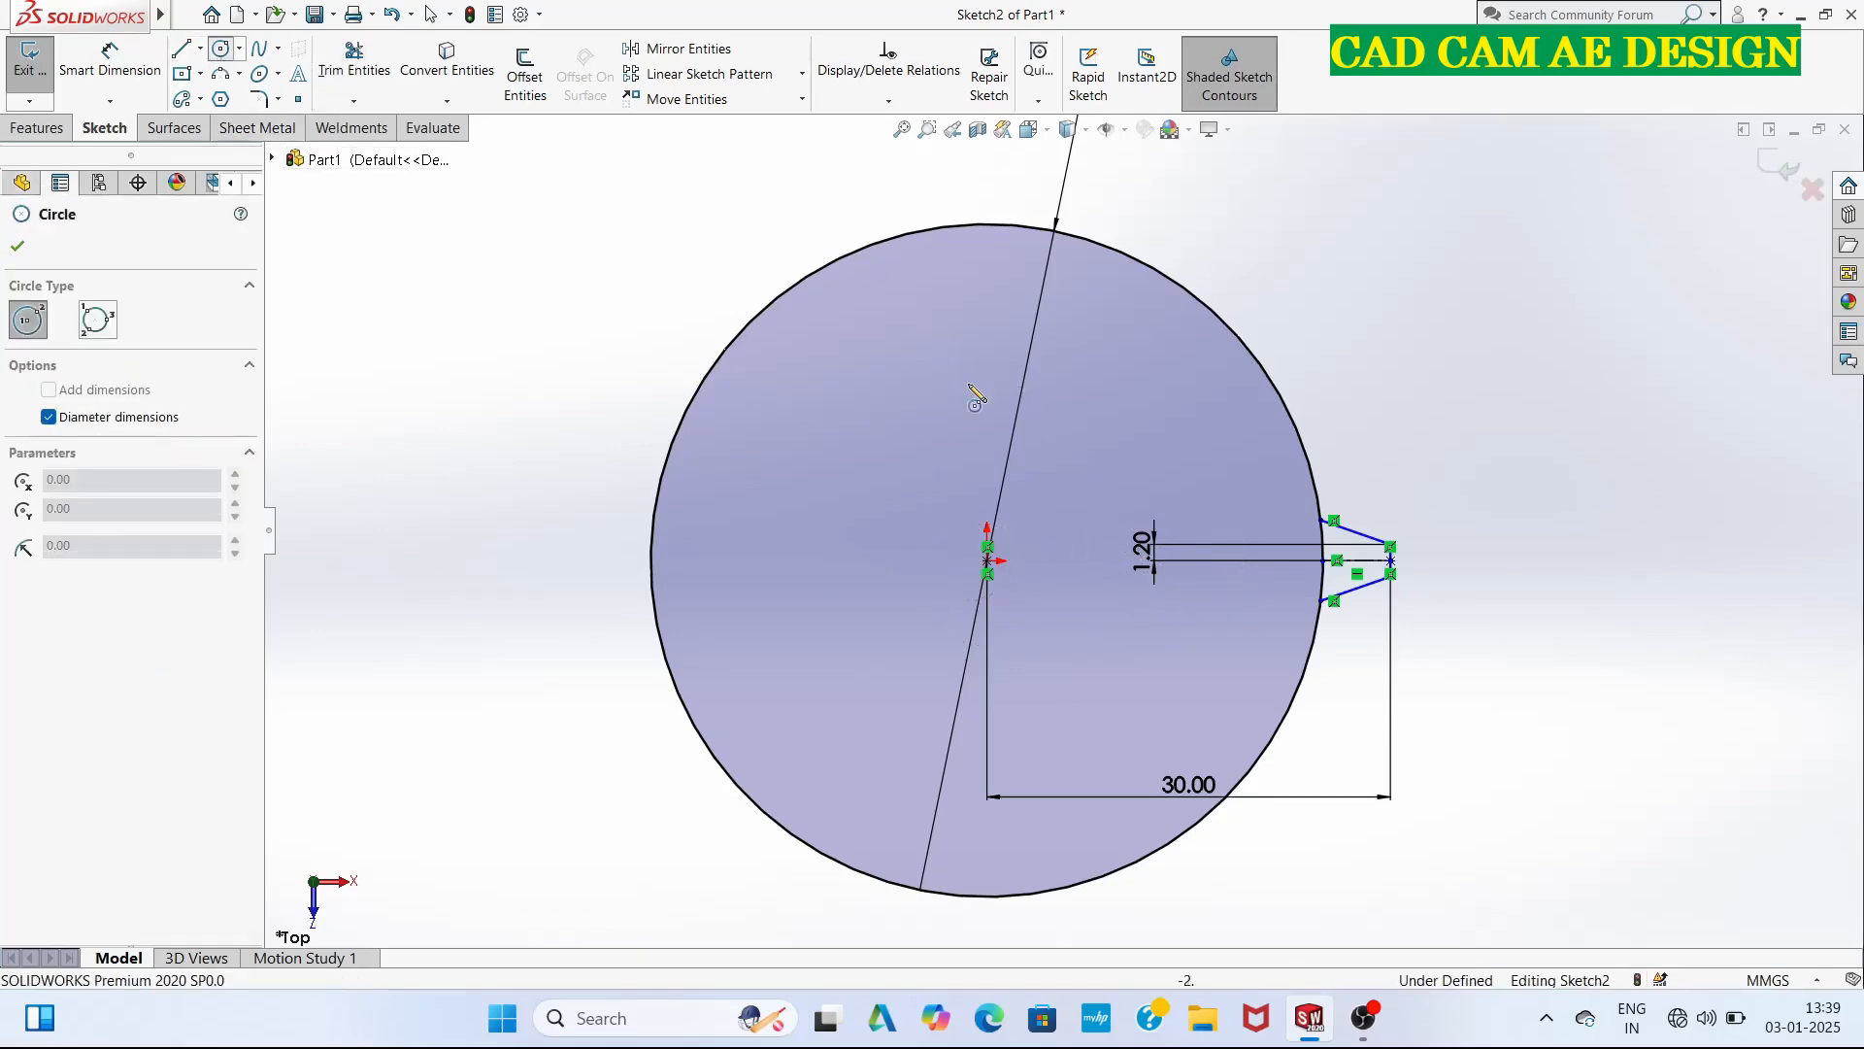
click(987, 563)
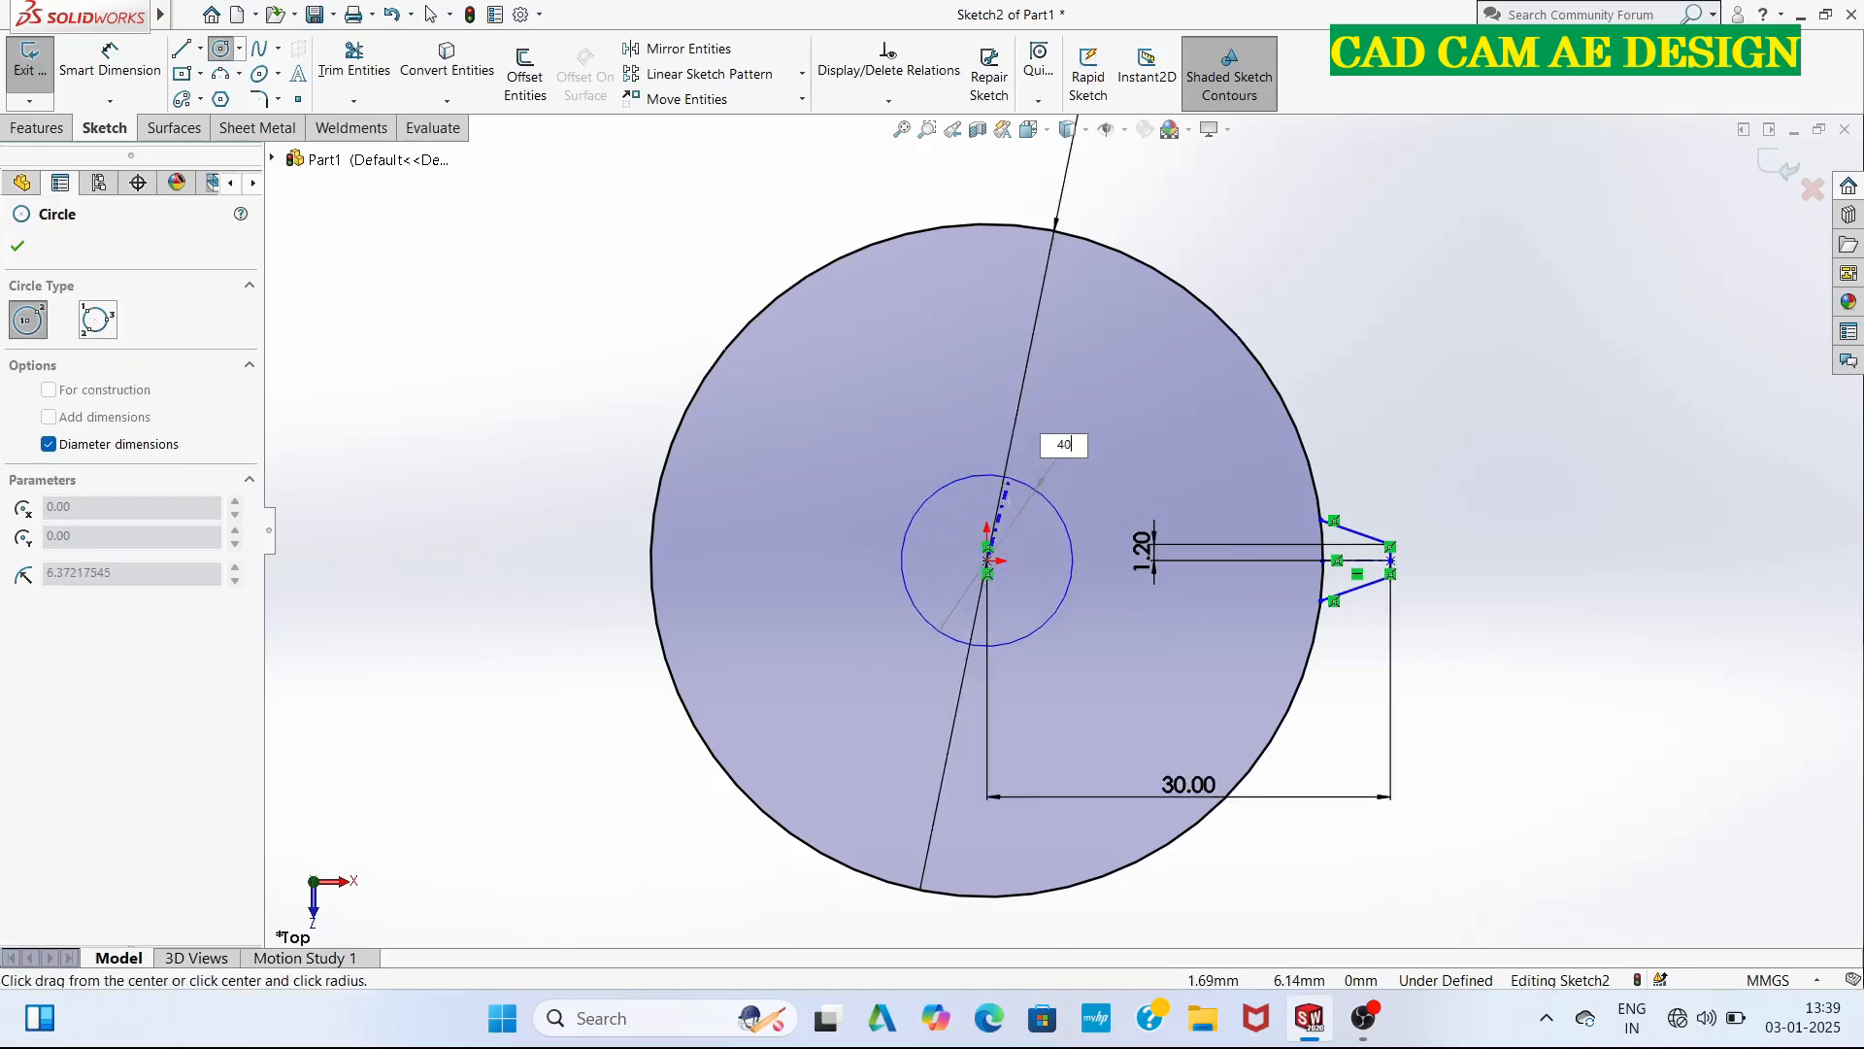
text(40.5)
key(Return)
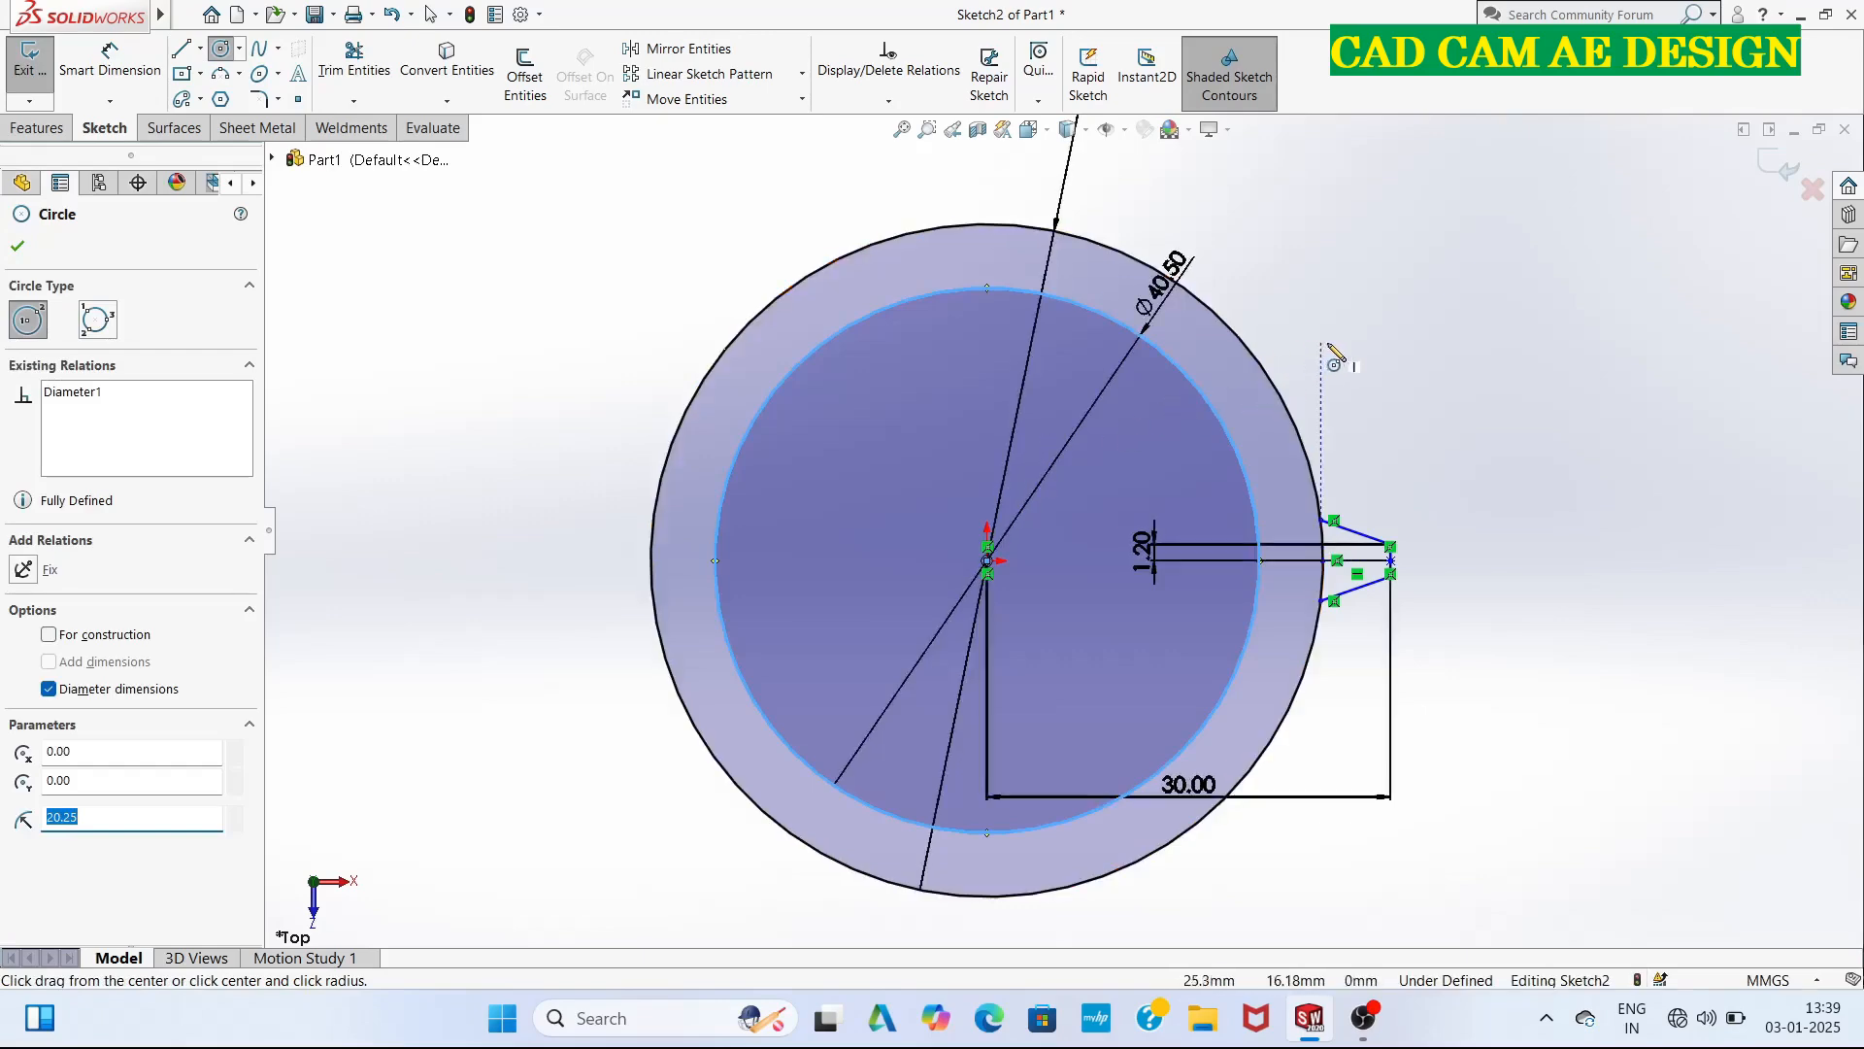
key(Escape)
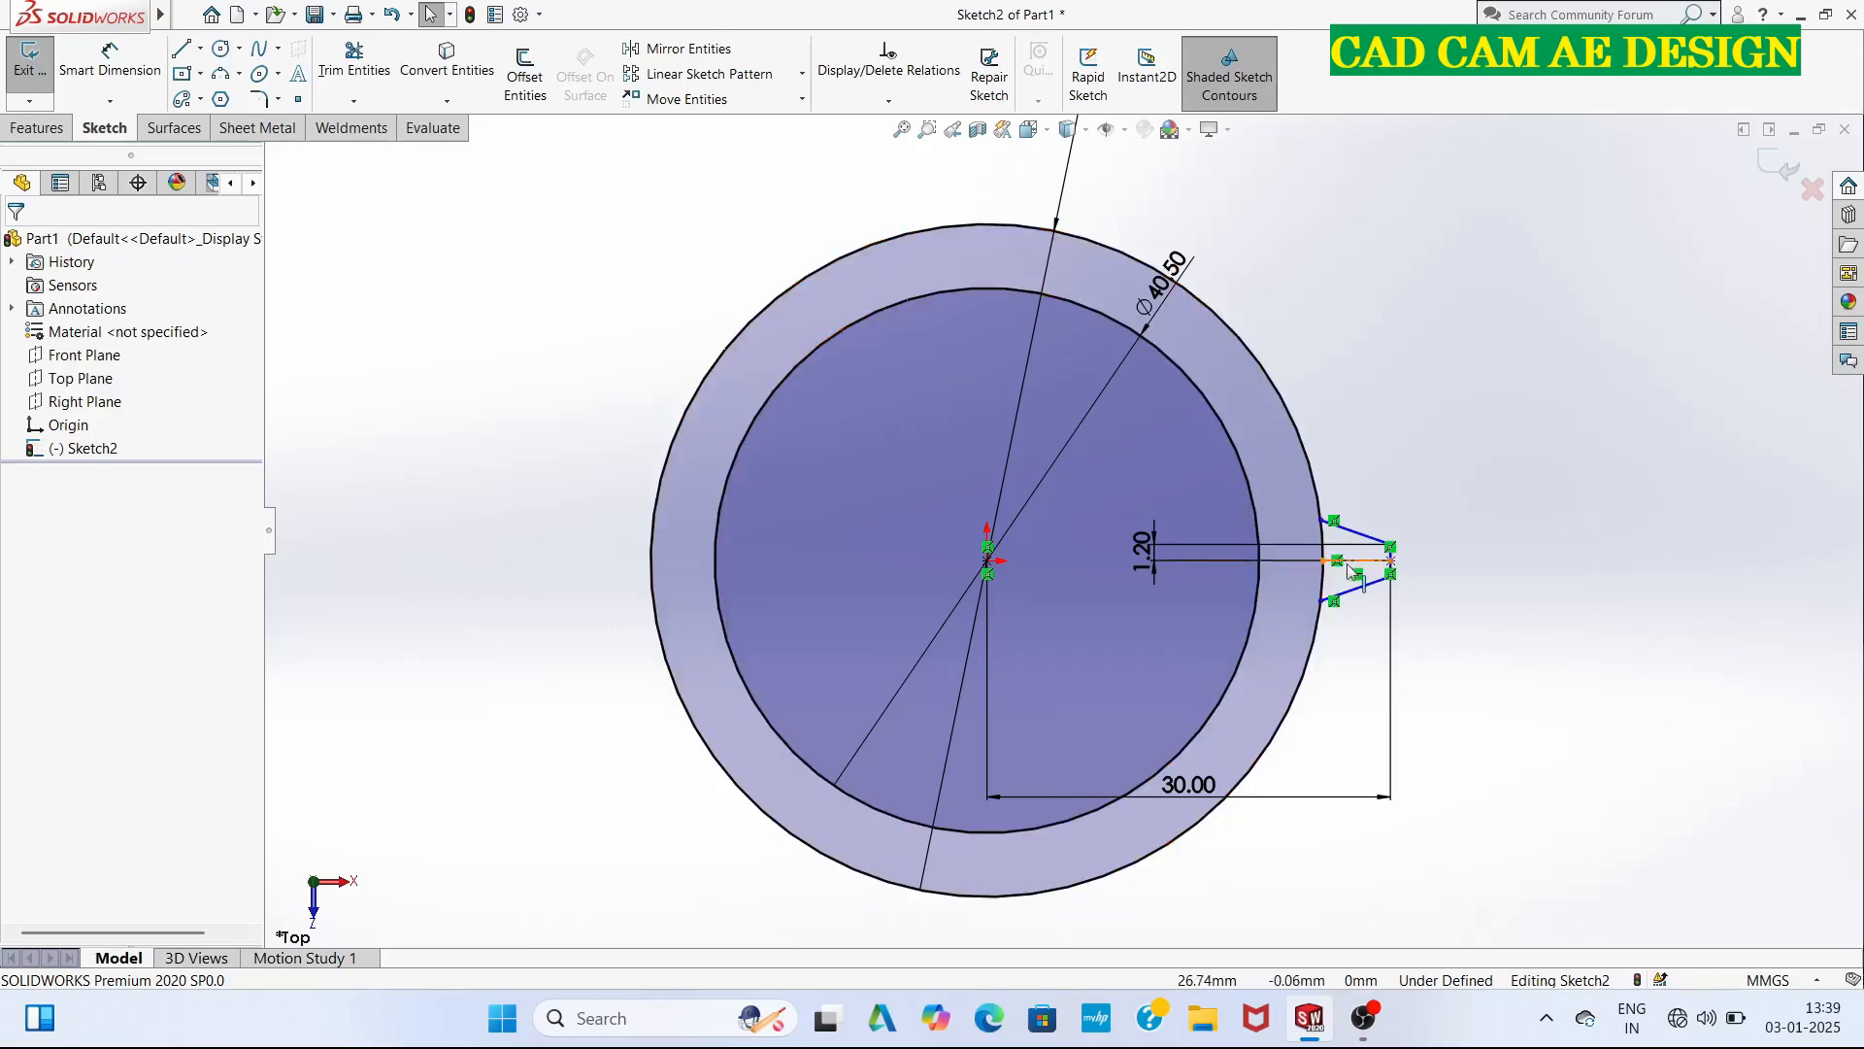
Trim away the outer circle's arc across the tooth base and the remaining centerline inside the tooth.
click(353, 61)
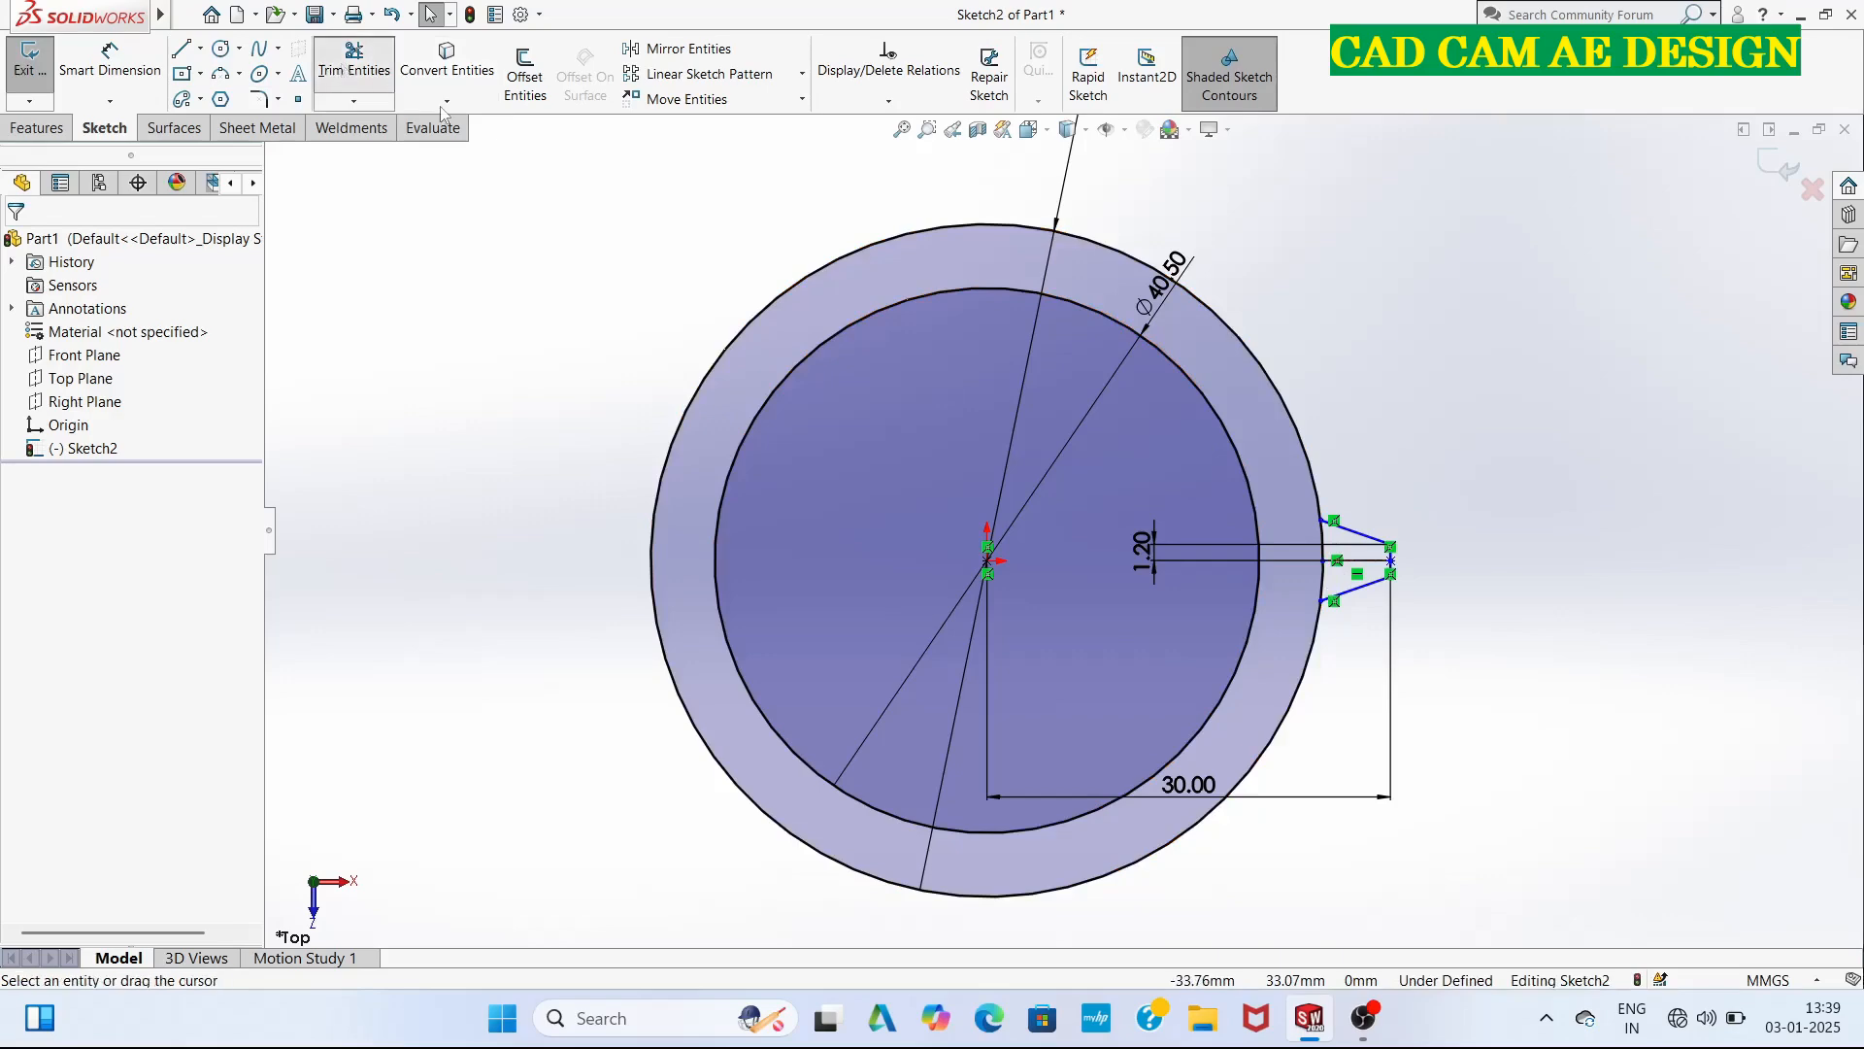
mouse_move(1313, 539)
mouse_down()
mouse_move(1330, 559)
mouse_move(1307, 578)
mouse_move(1334, 555)
mouse_move(1299, 550)
mouse_move(1319, 568)
mouse_up()
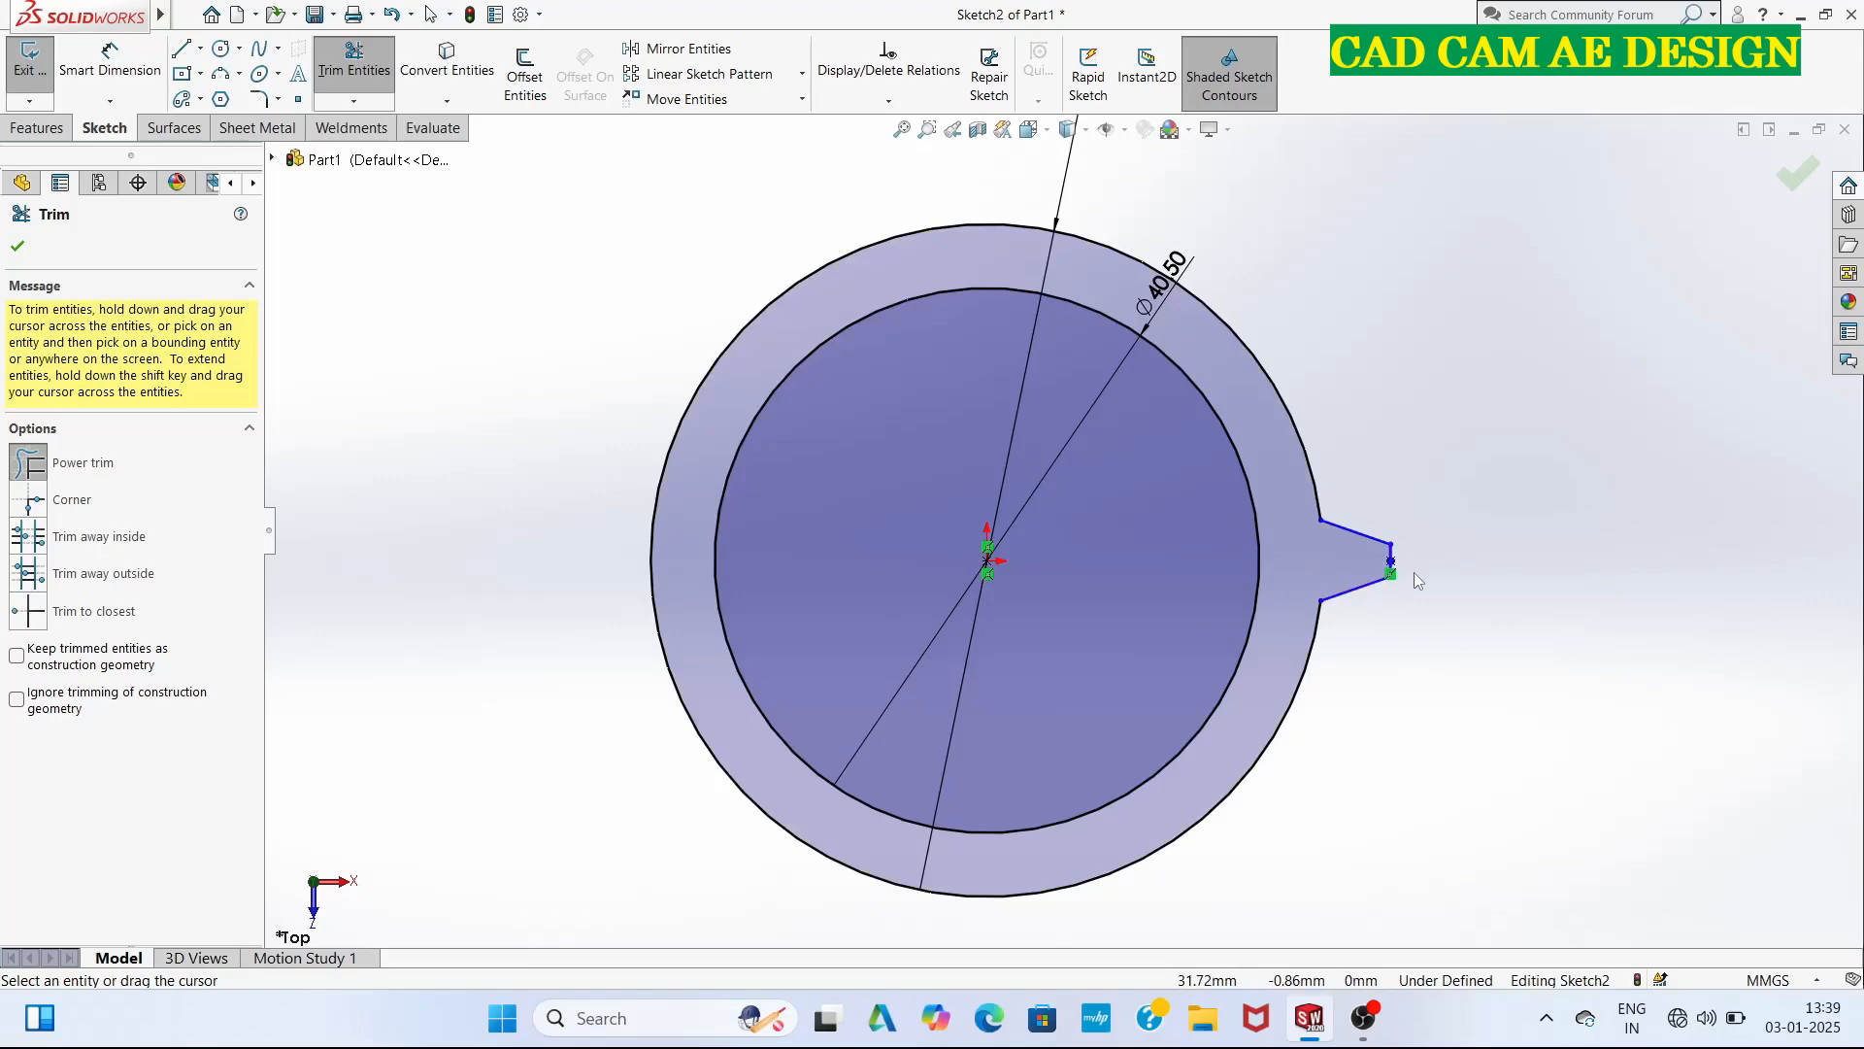
scroll(1410, 569, down, 4)
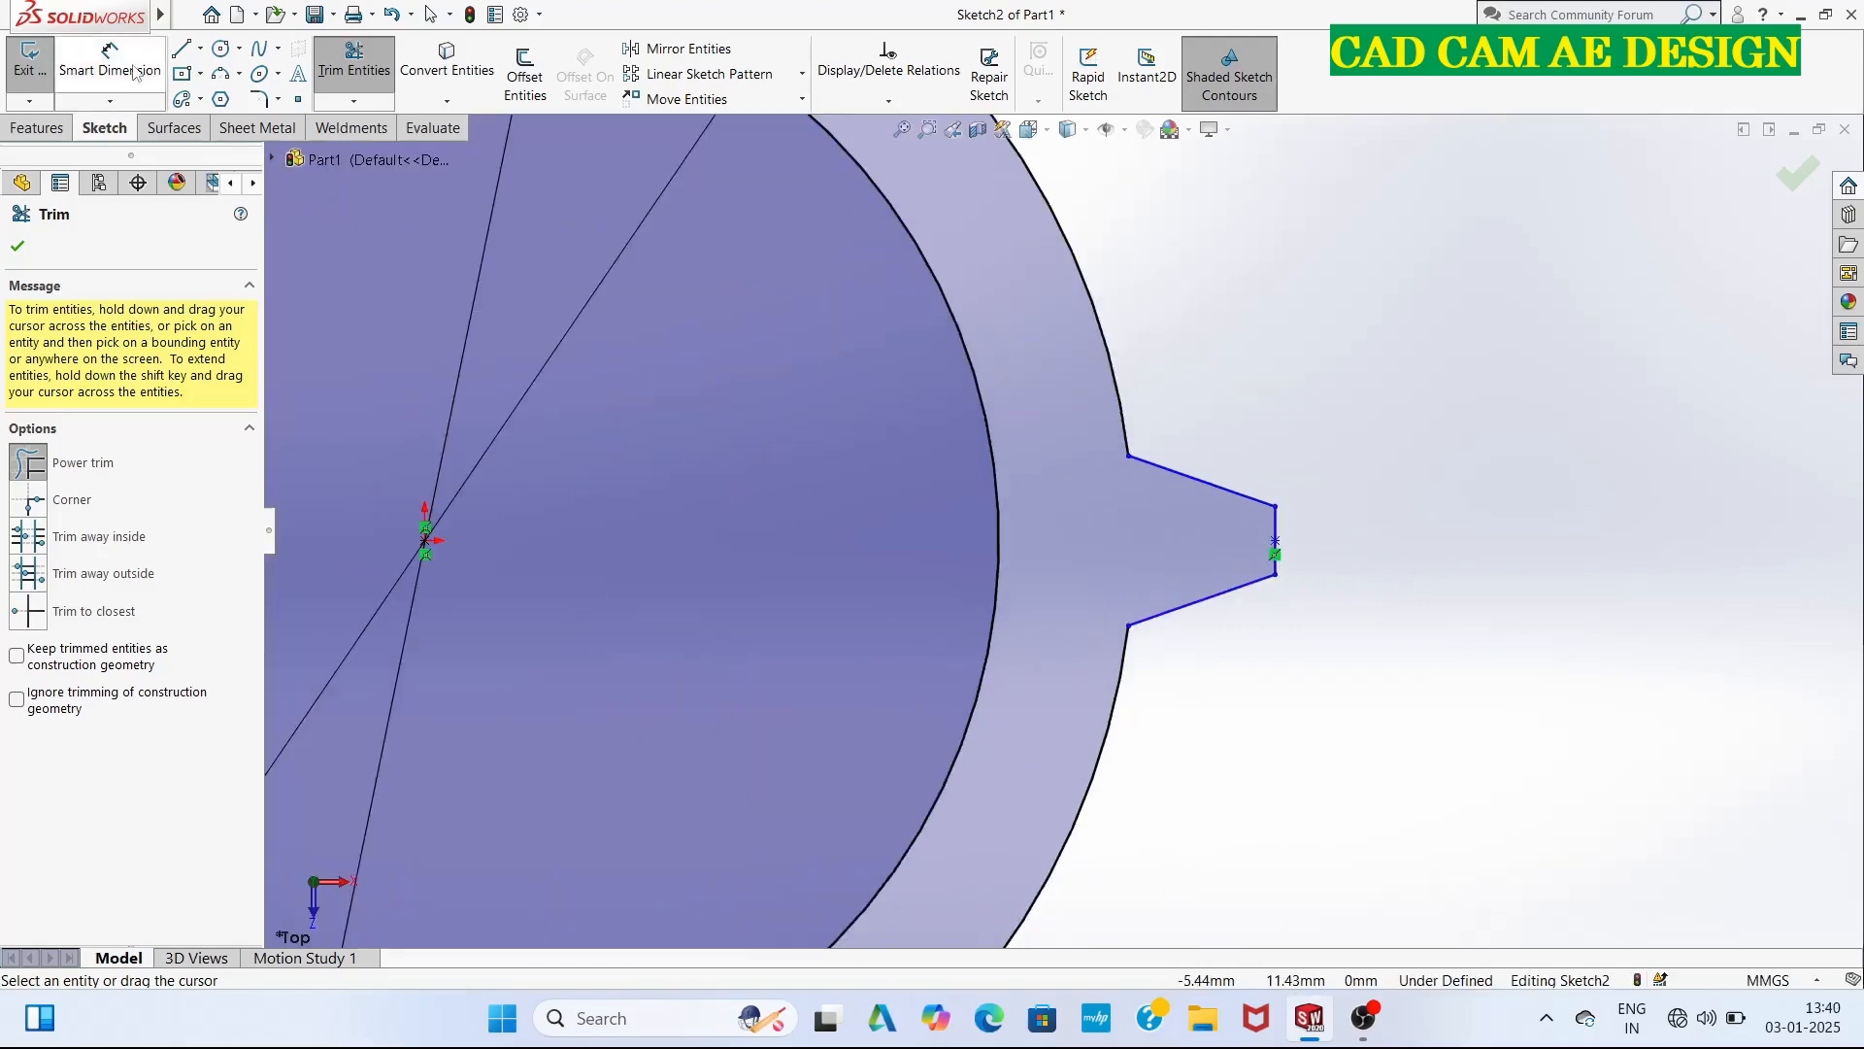
scroll(757, 521, up, 6)
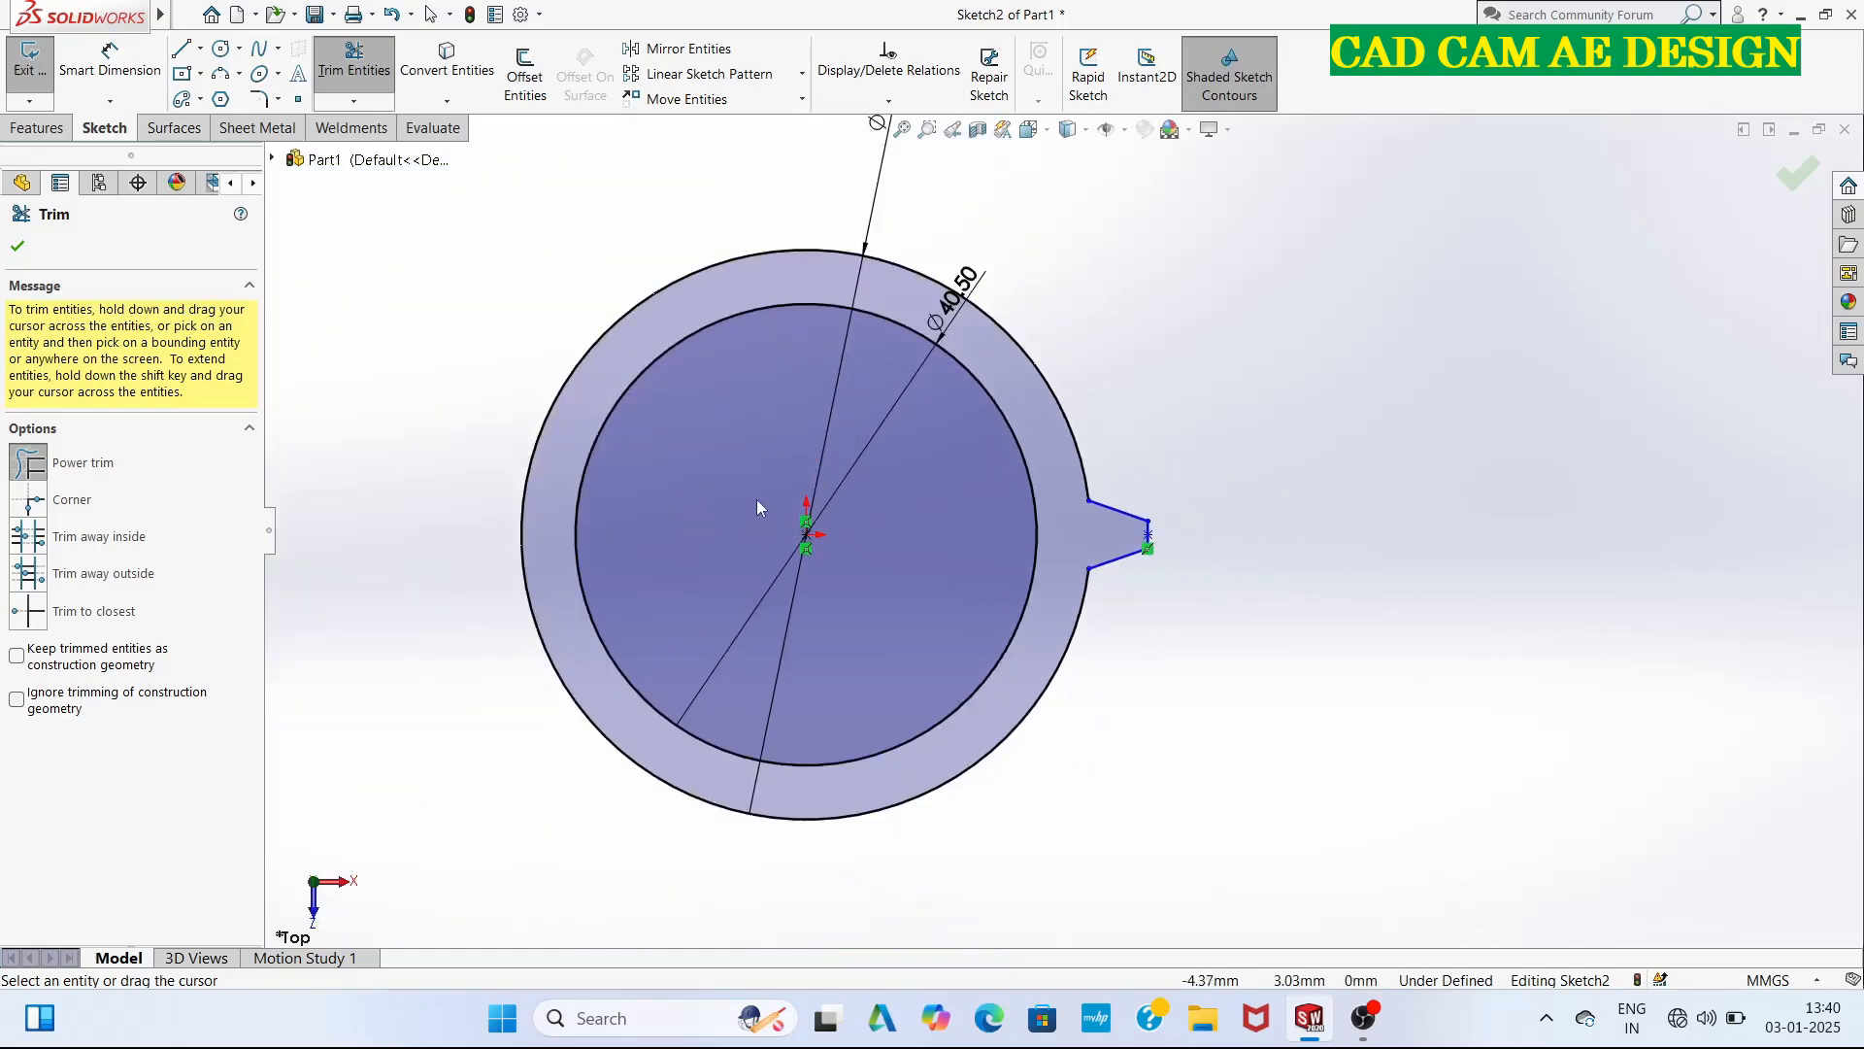
Create a circular sketch pattern of the tooth's three lines about the origin with 20 equally spaced instances over 360 degrees.
scroll(918, 462, down, 2)
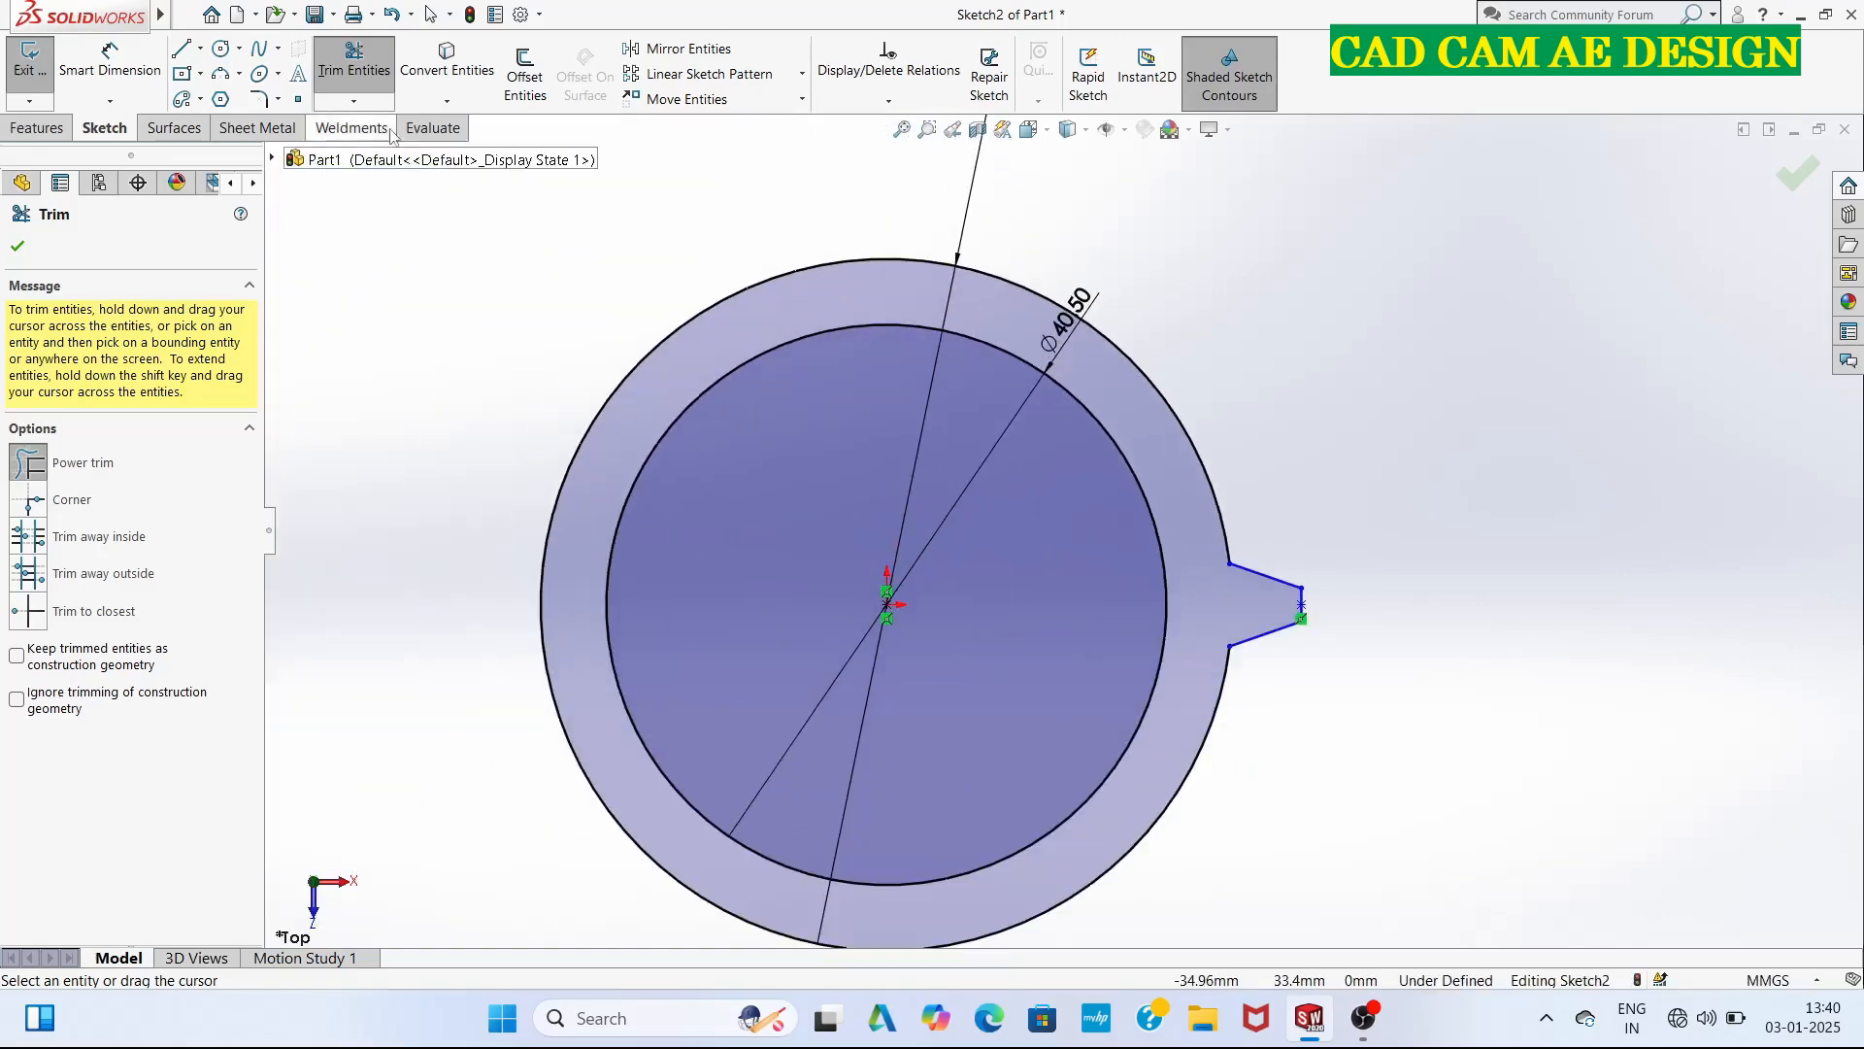
click(802, 78)
click(776, 124)
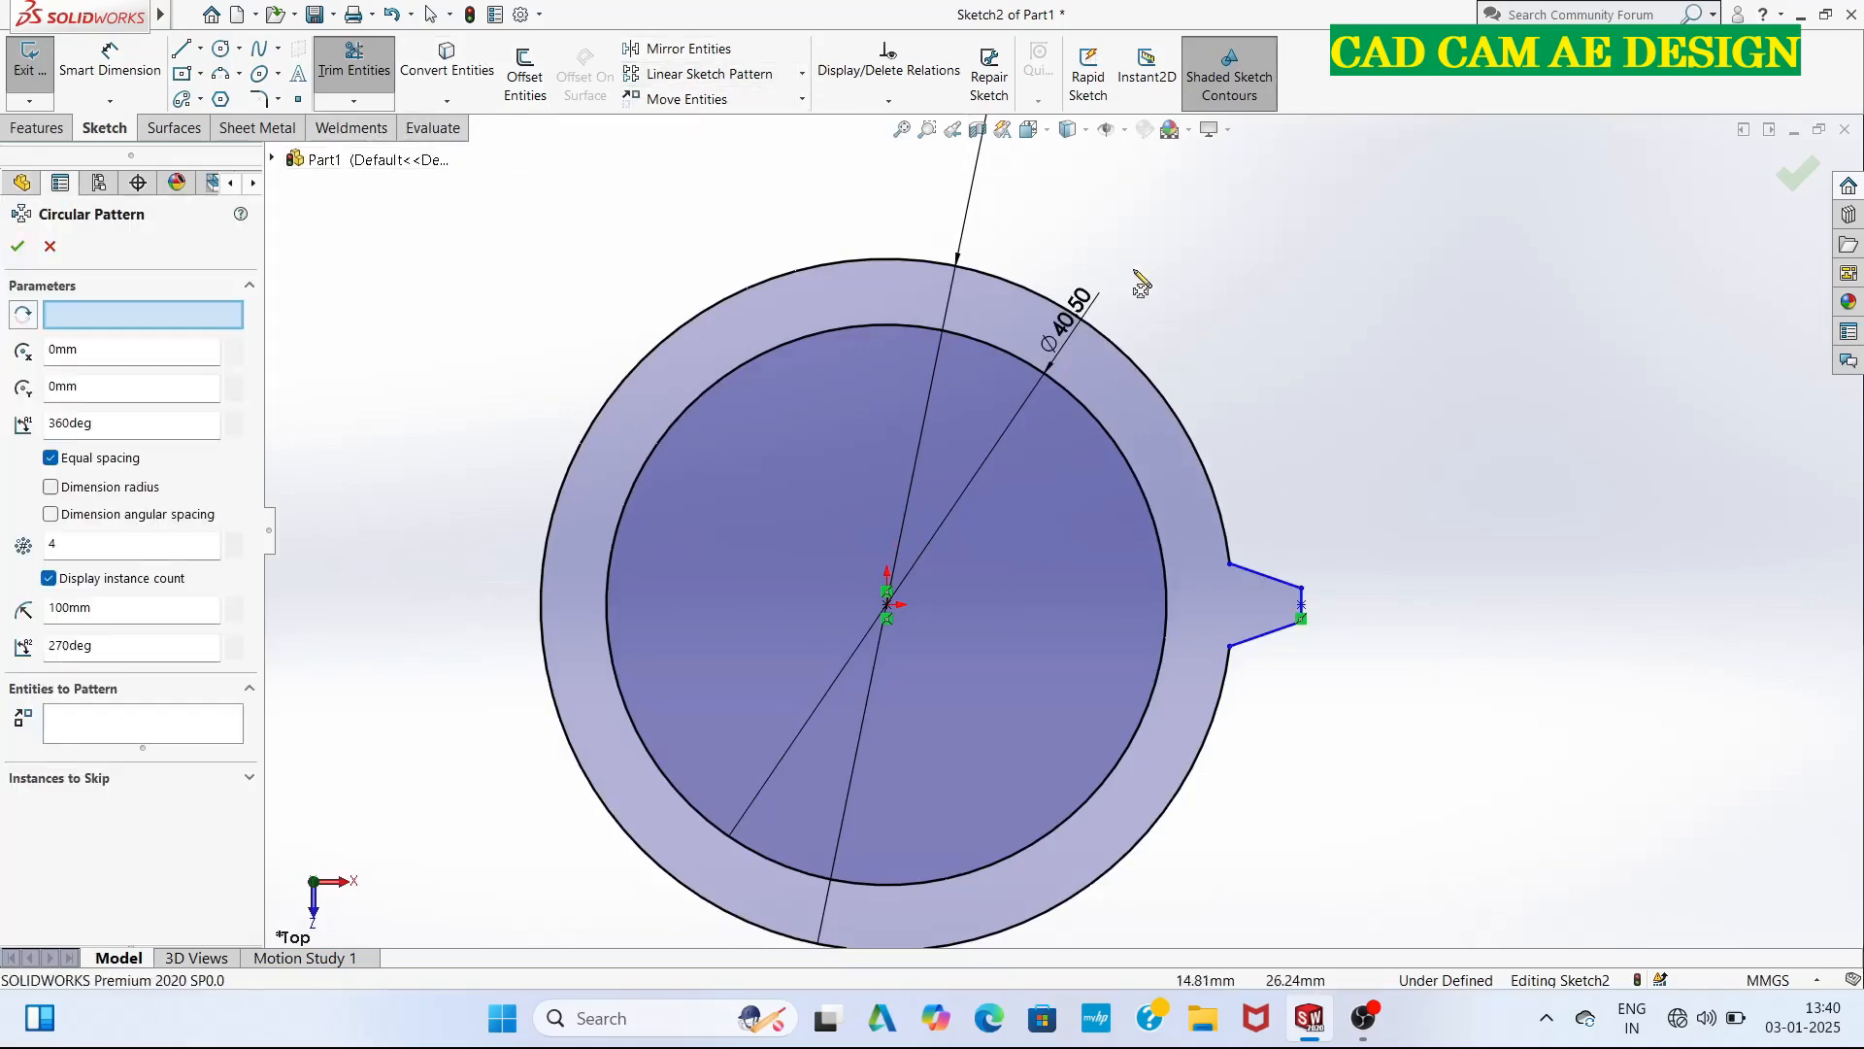
click(1272, 581)
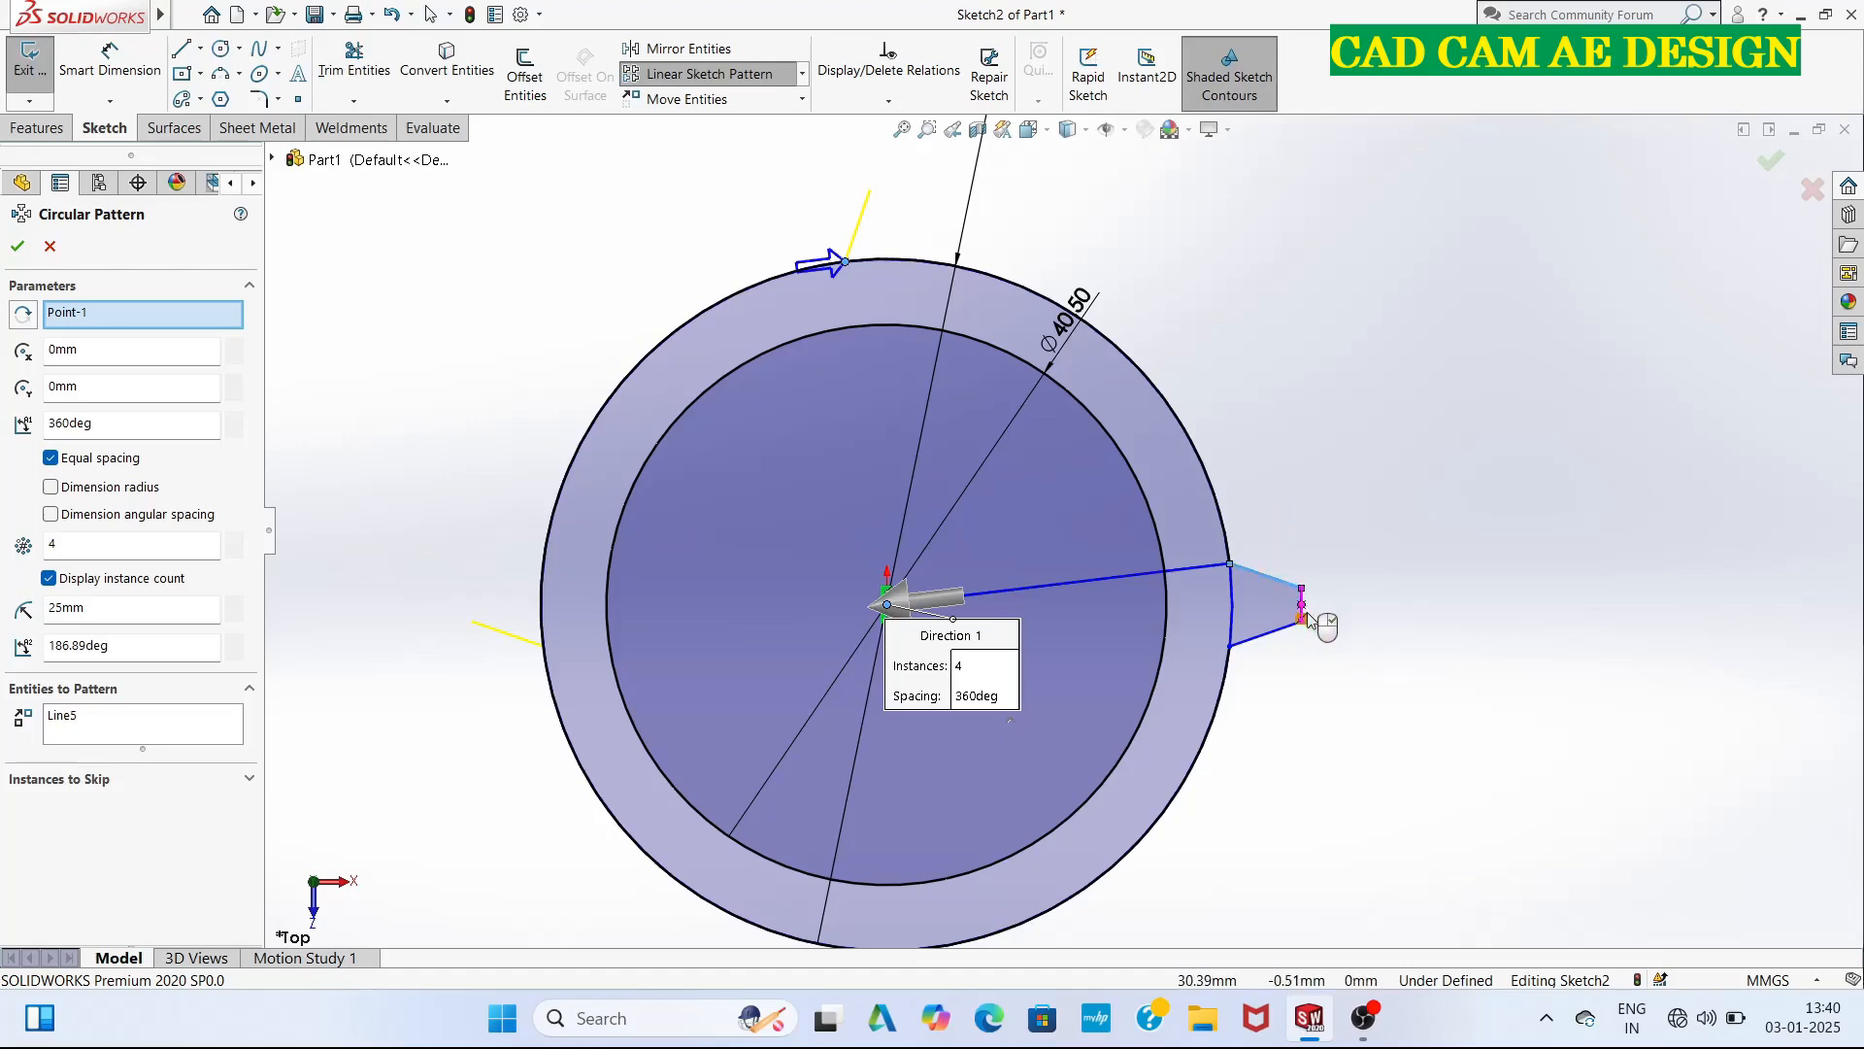
click(1272, 638)
scroll(1296, 631, down, 3)
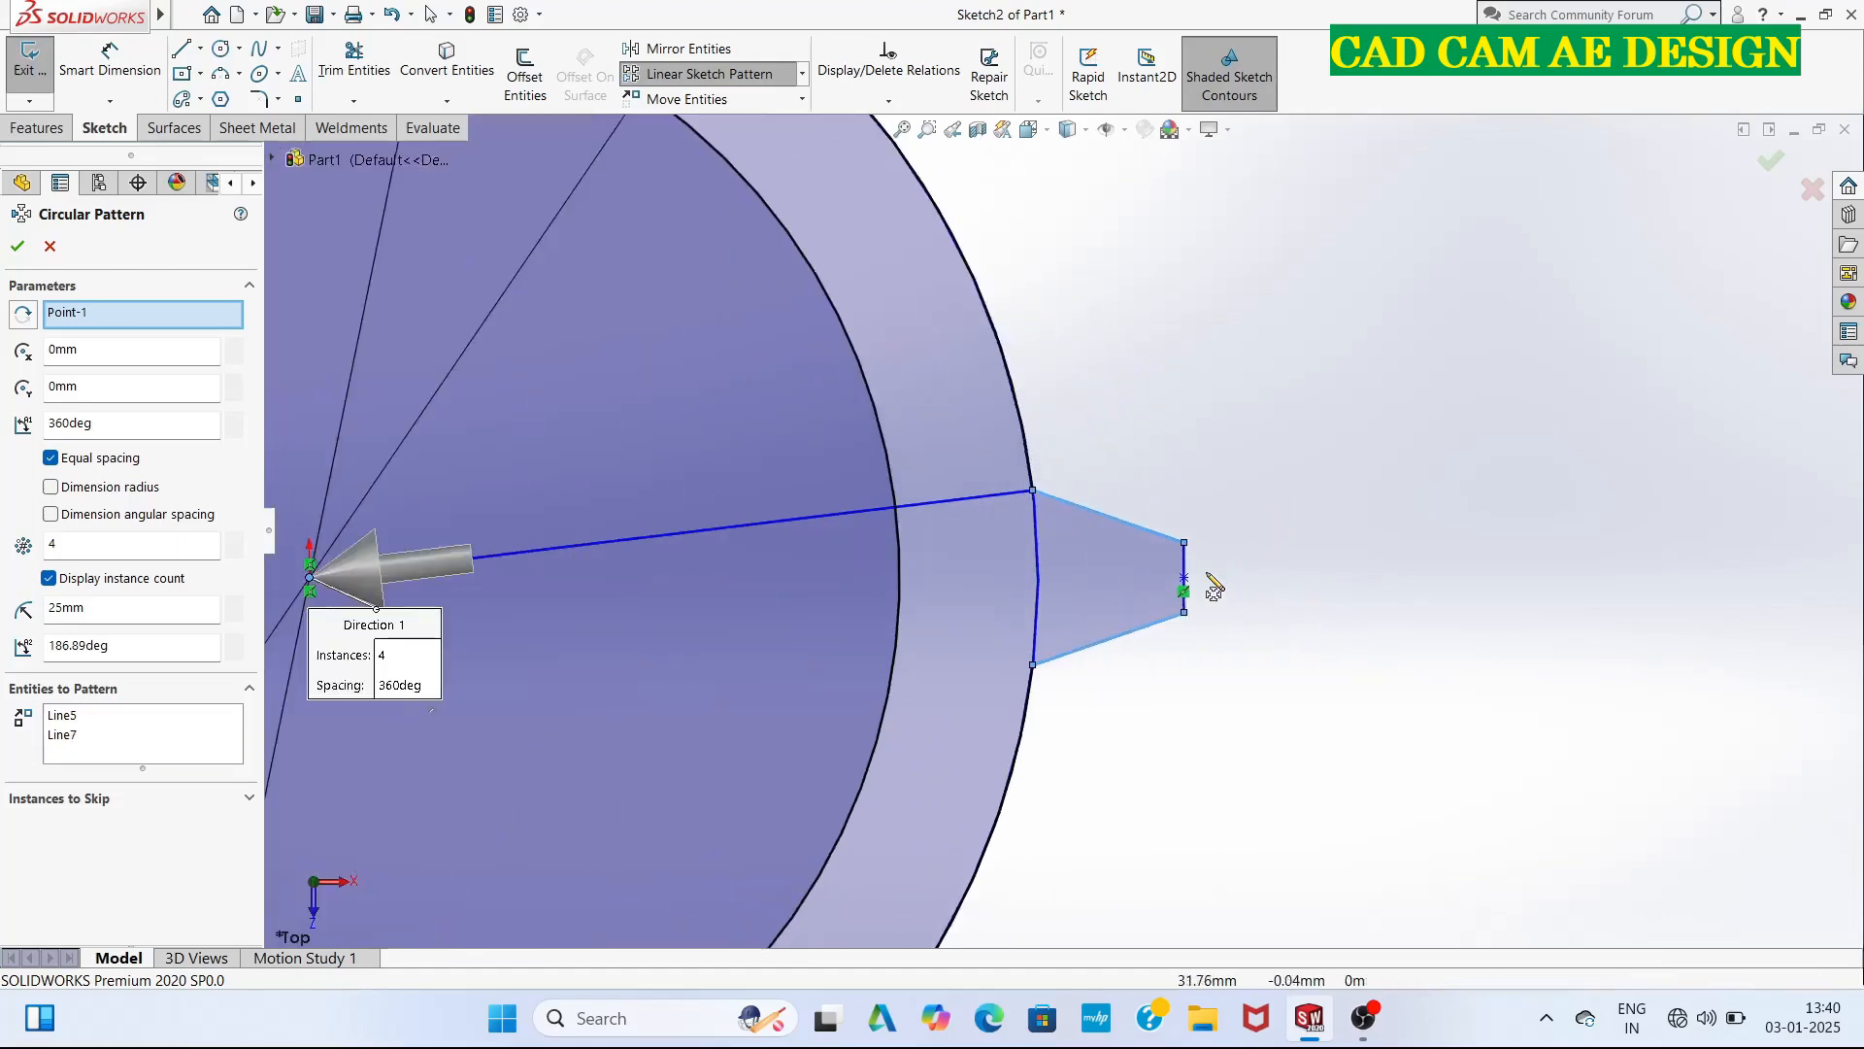
click(1186, 575)
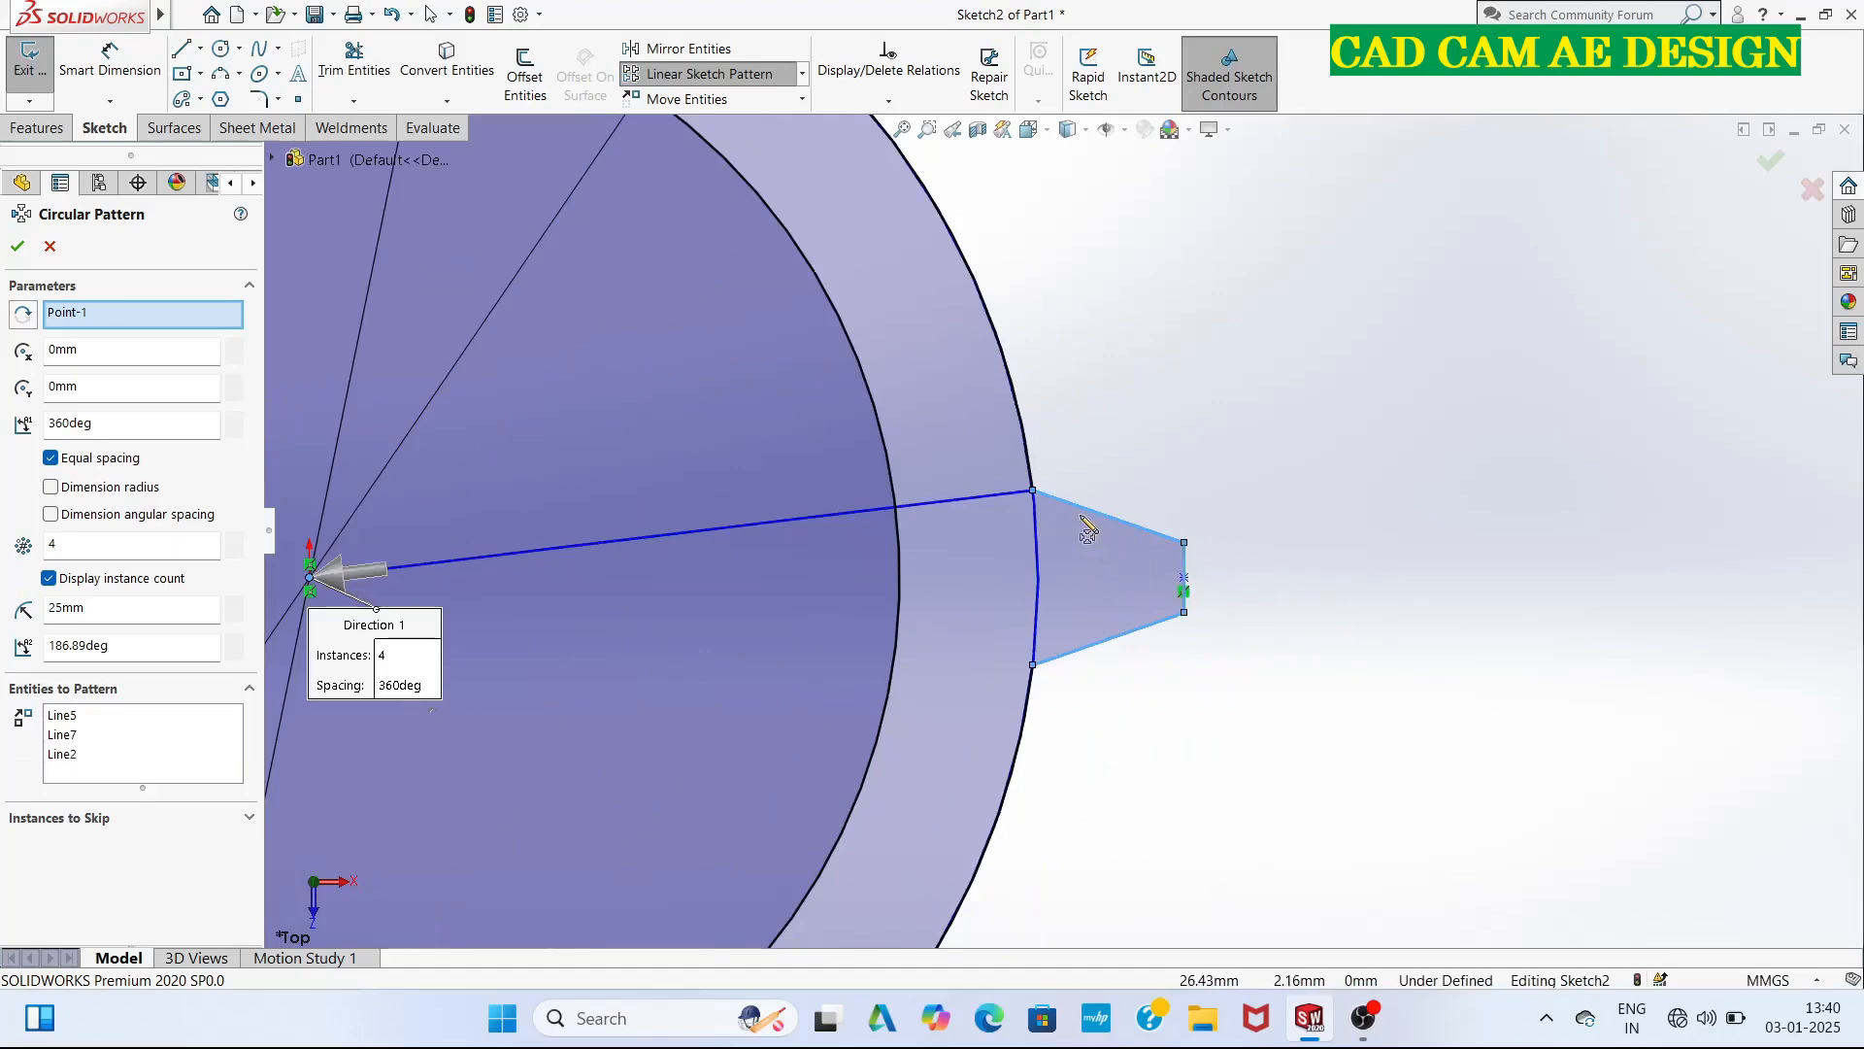
scroll(1233, 583, up, 5)
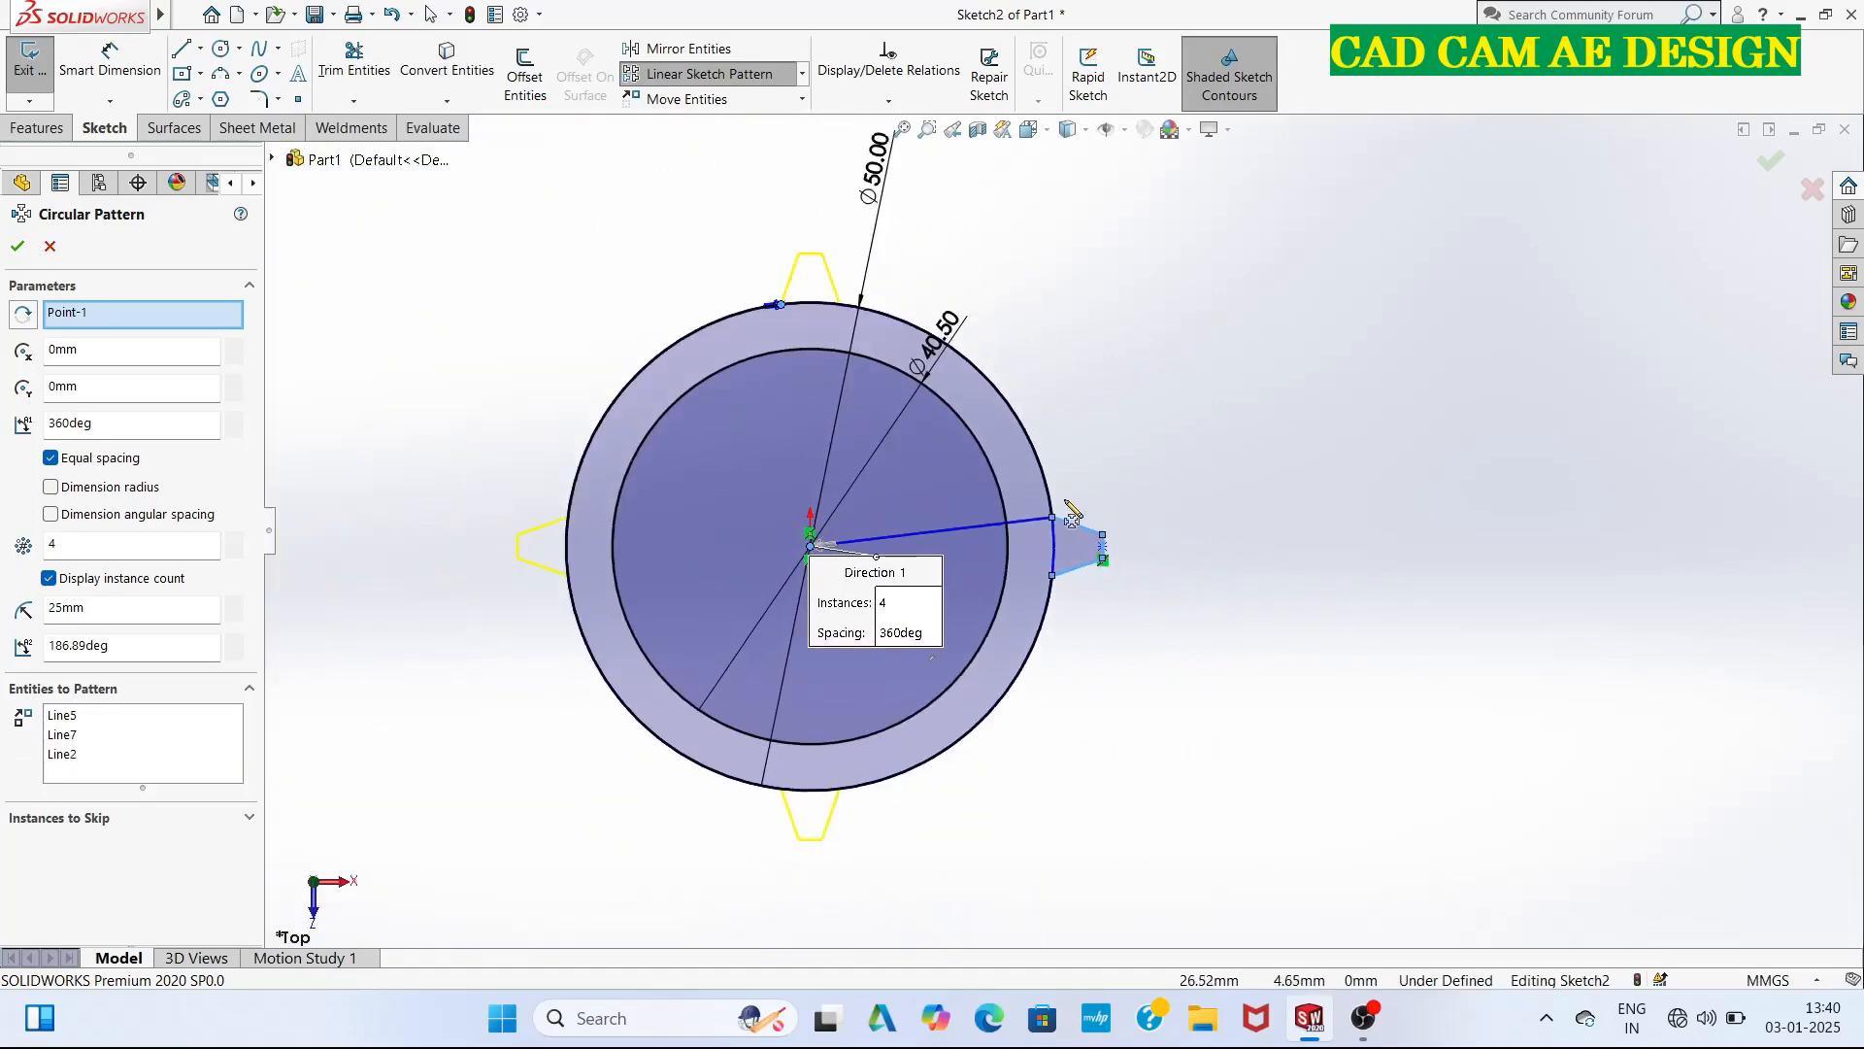
click(80, 547)
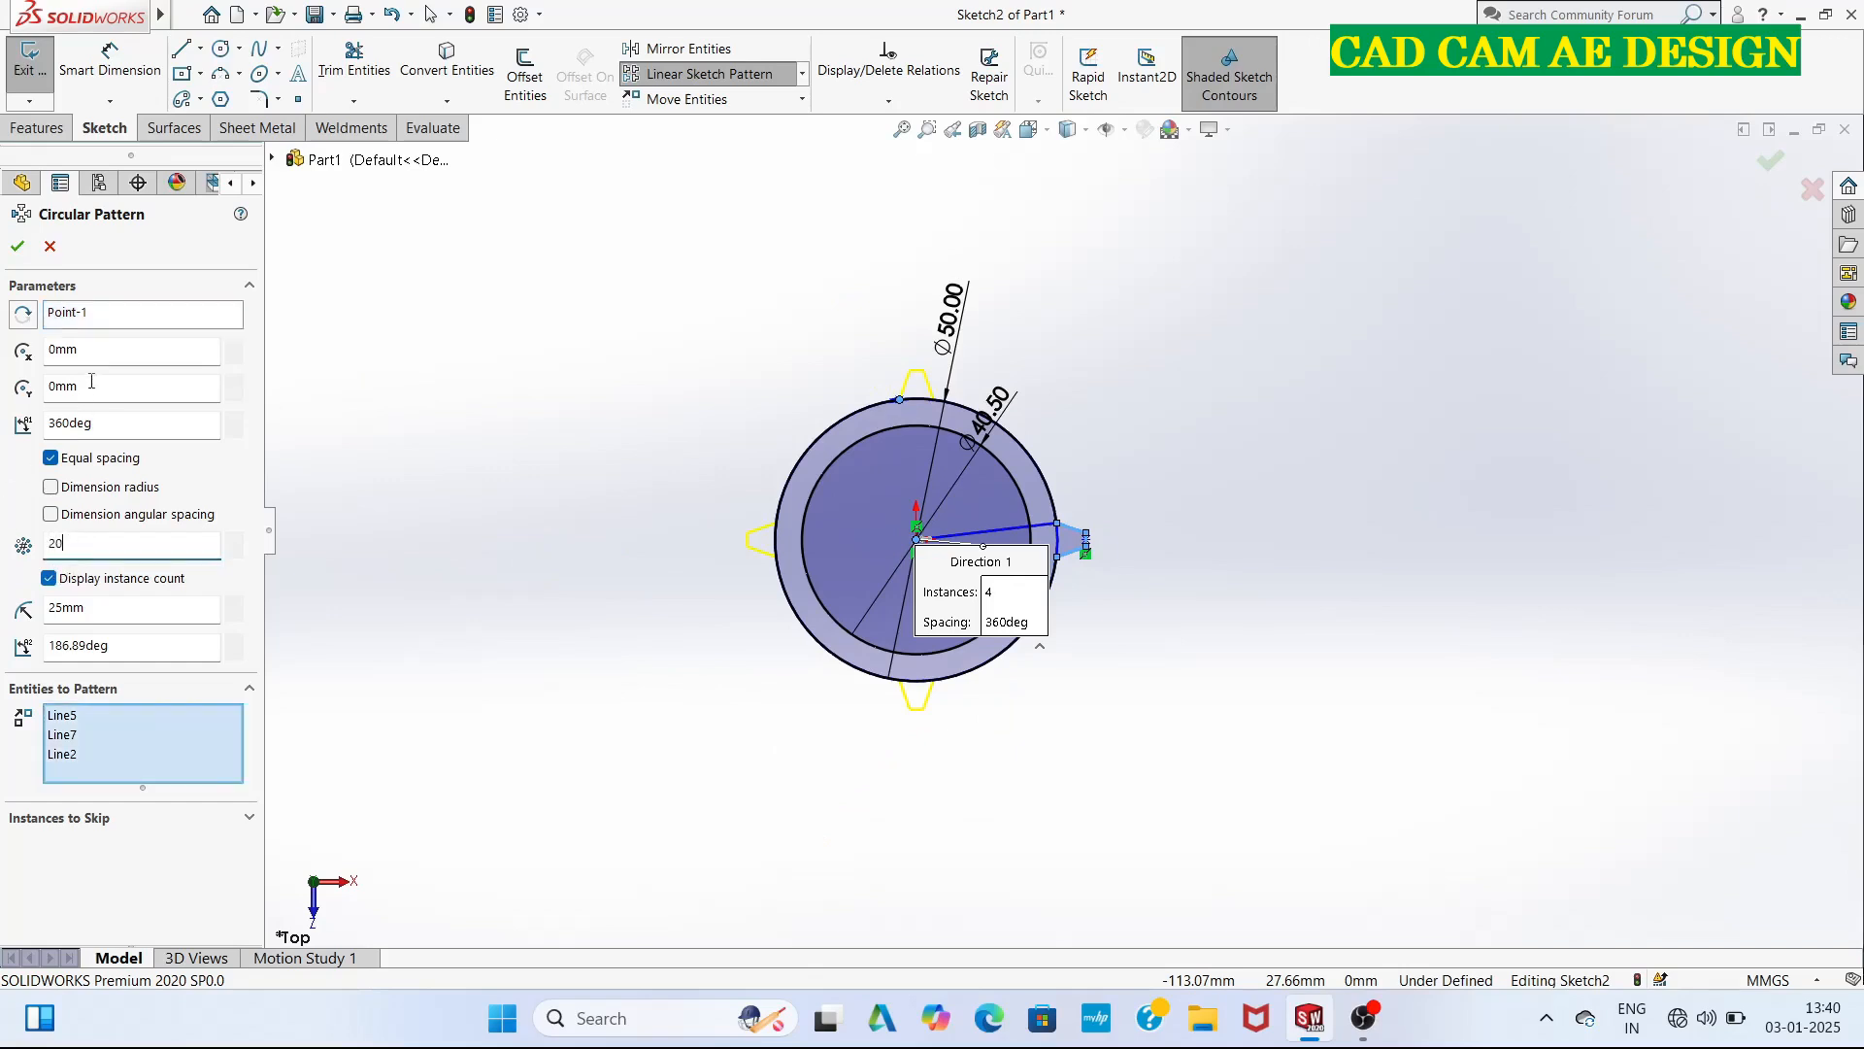
click(19, 247)
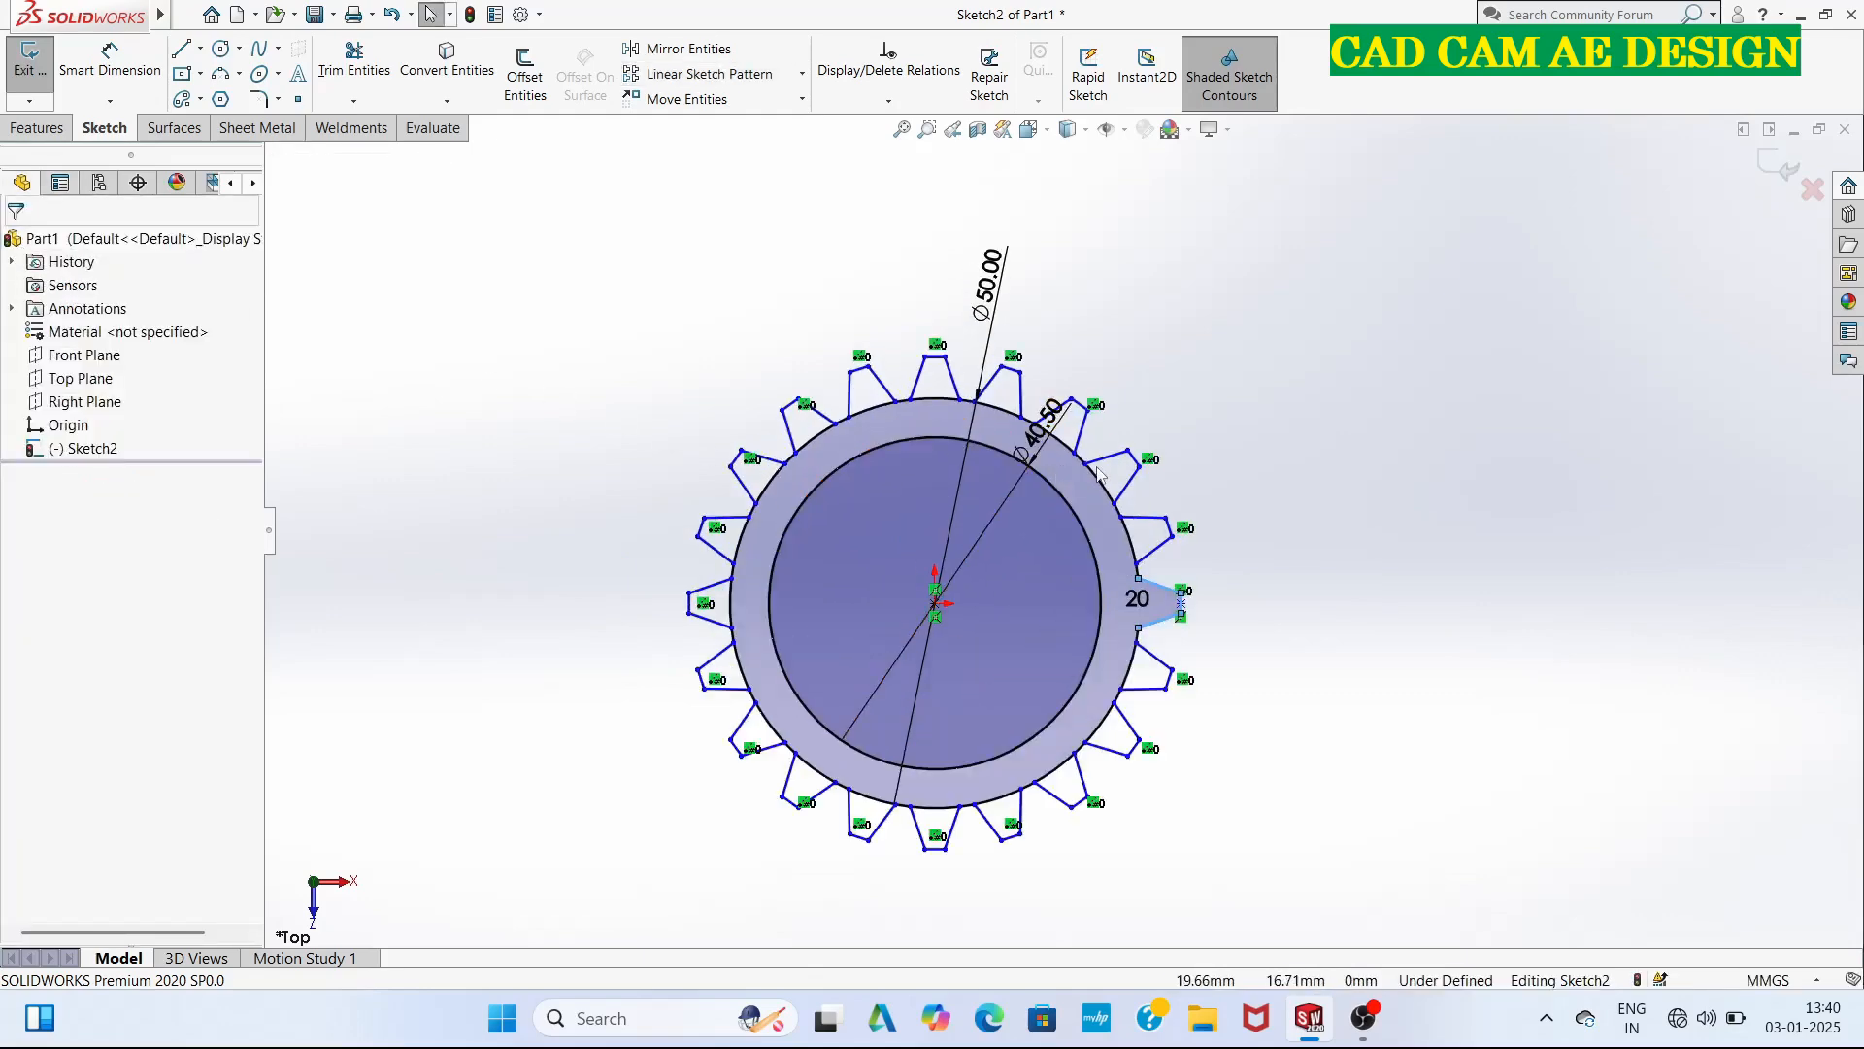
Trim the 50 mm circle's arcs at the tooth bases clockwise from the top tooth to the bottom, and trim away the 40.5 mm circle.
scroll(932, 417, down, 3)
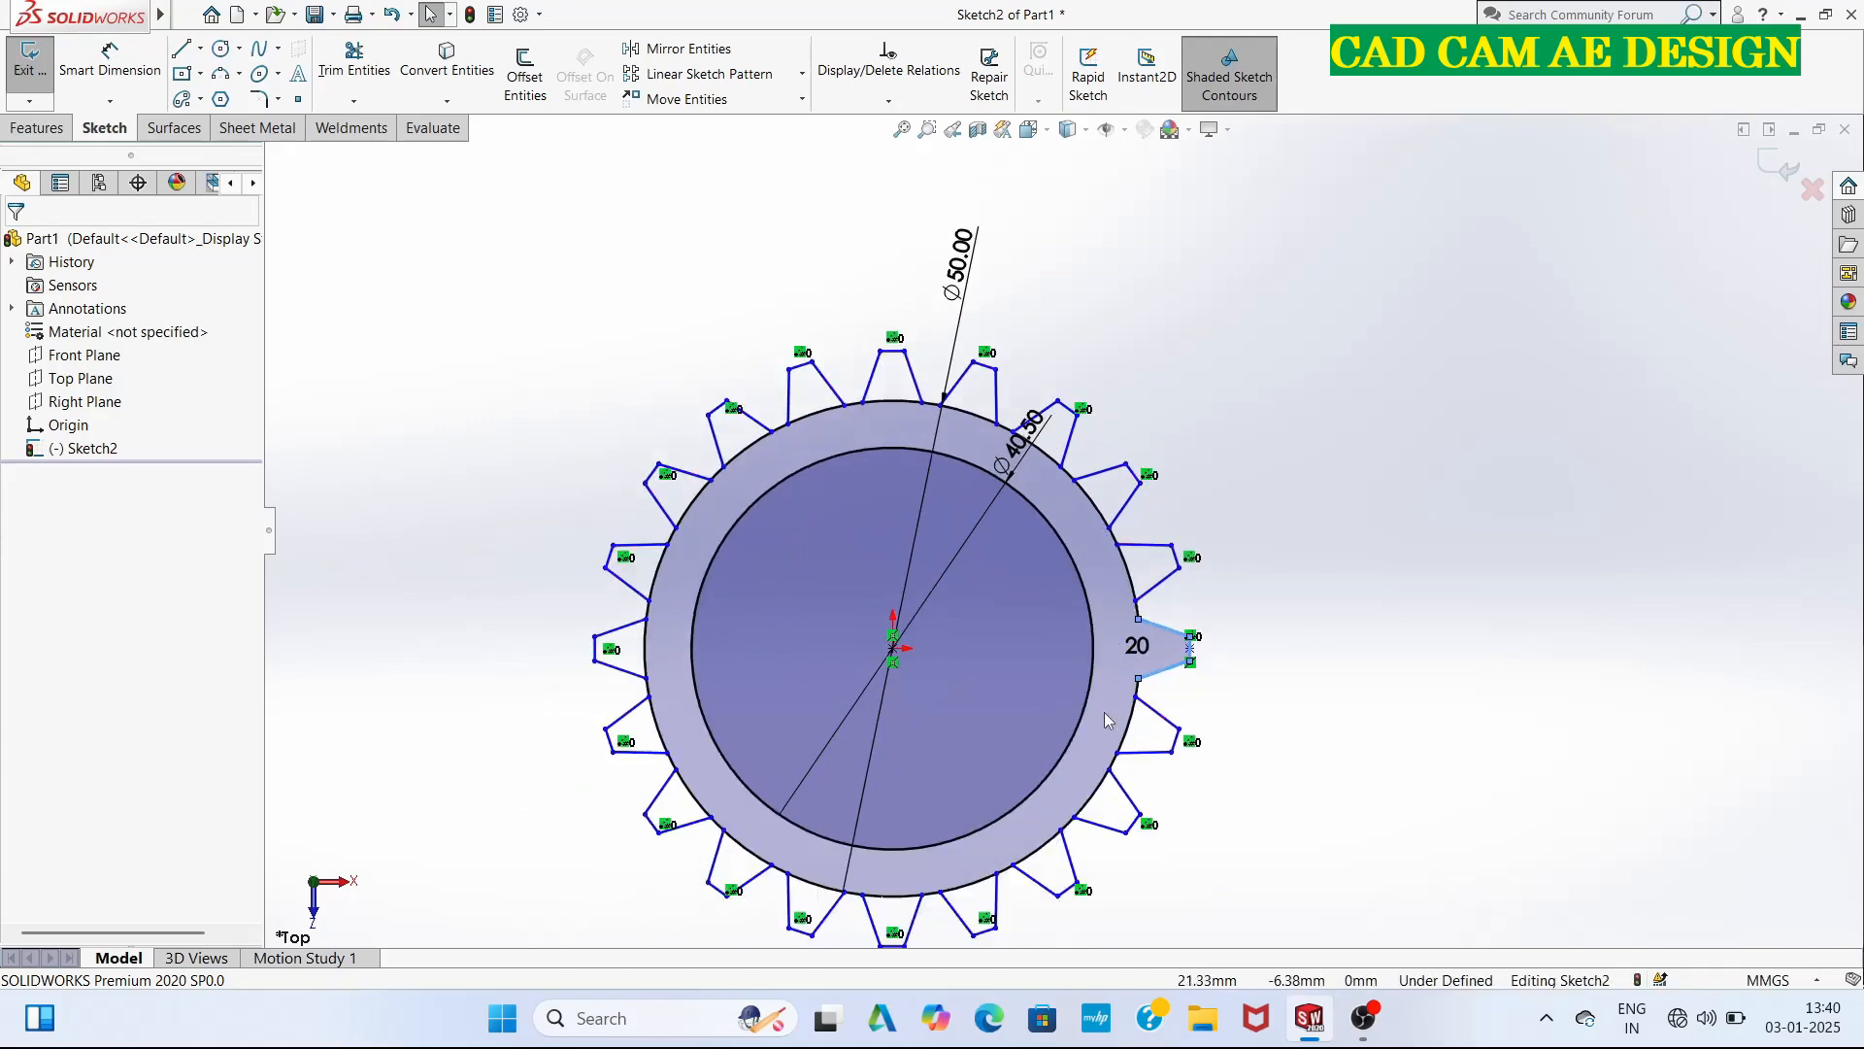
scroll(1107, 758, down, 2)
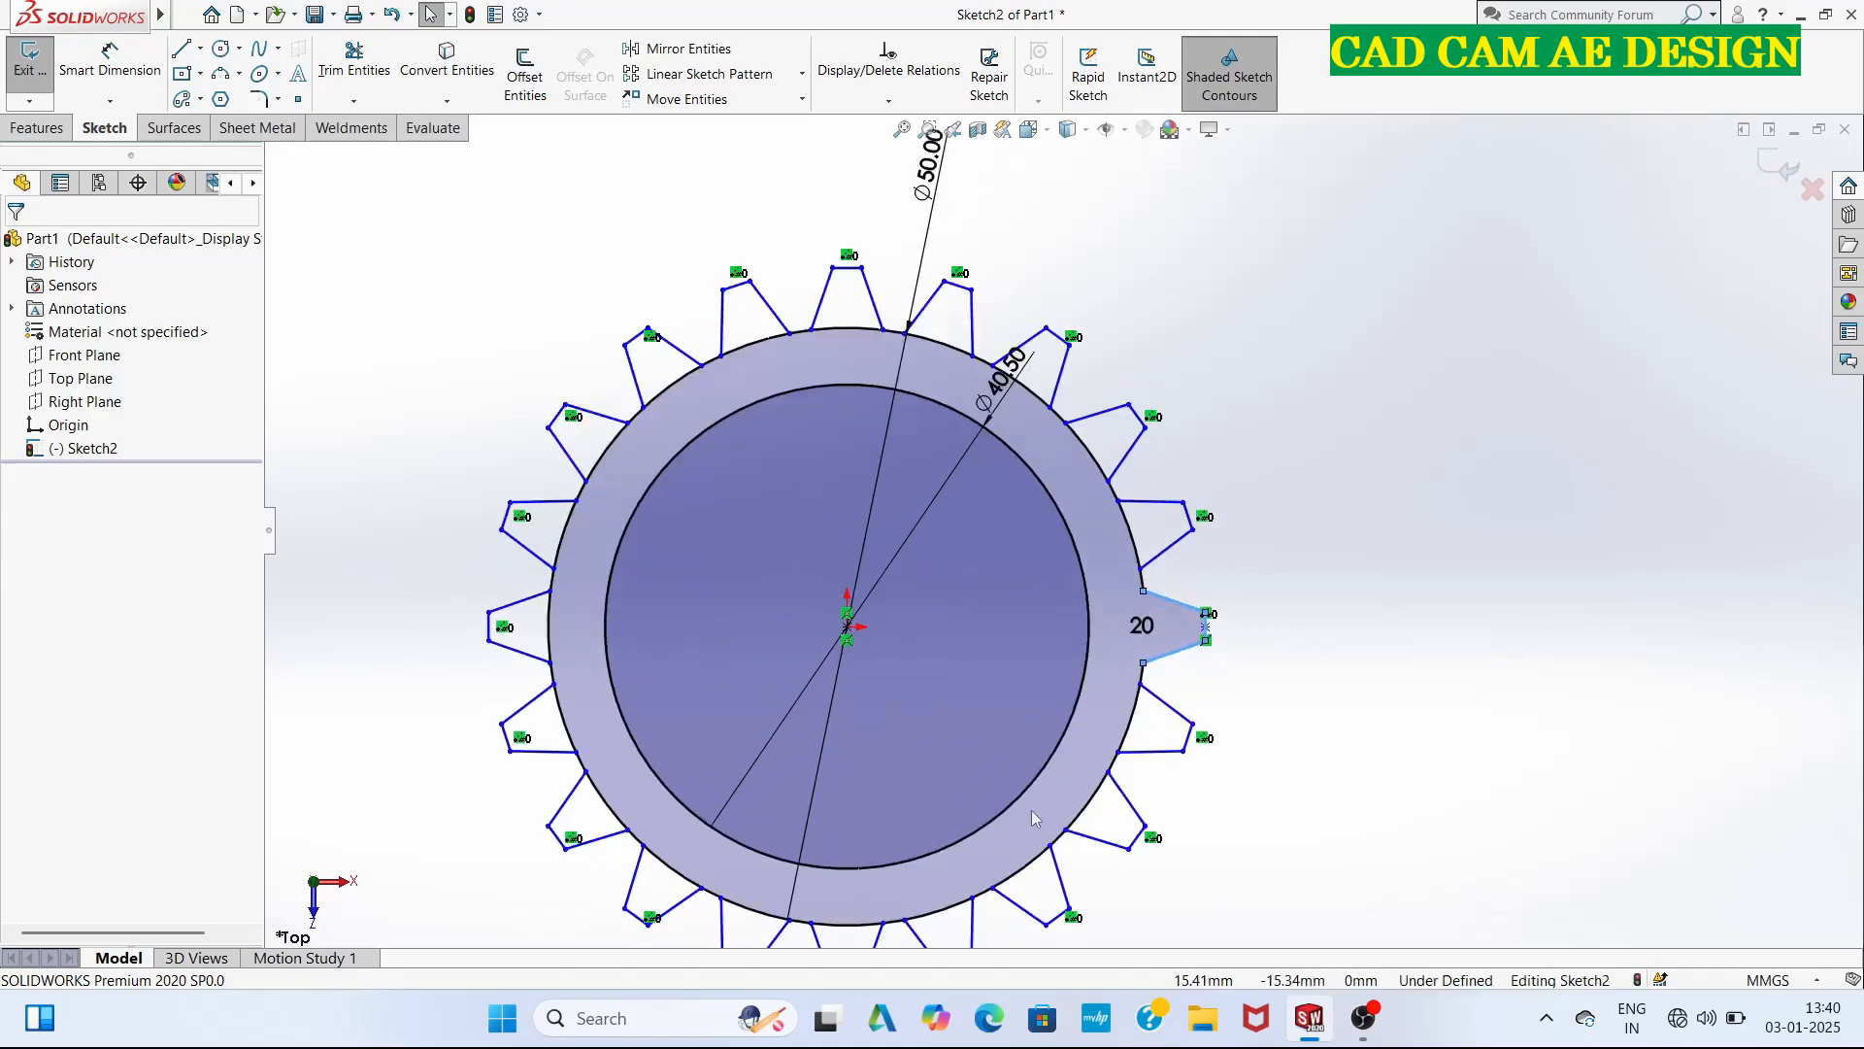
right_click(1088, 817)
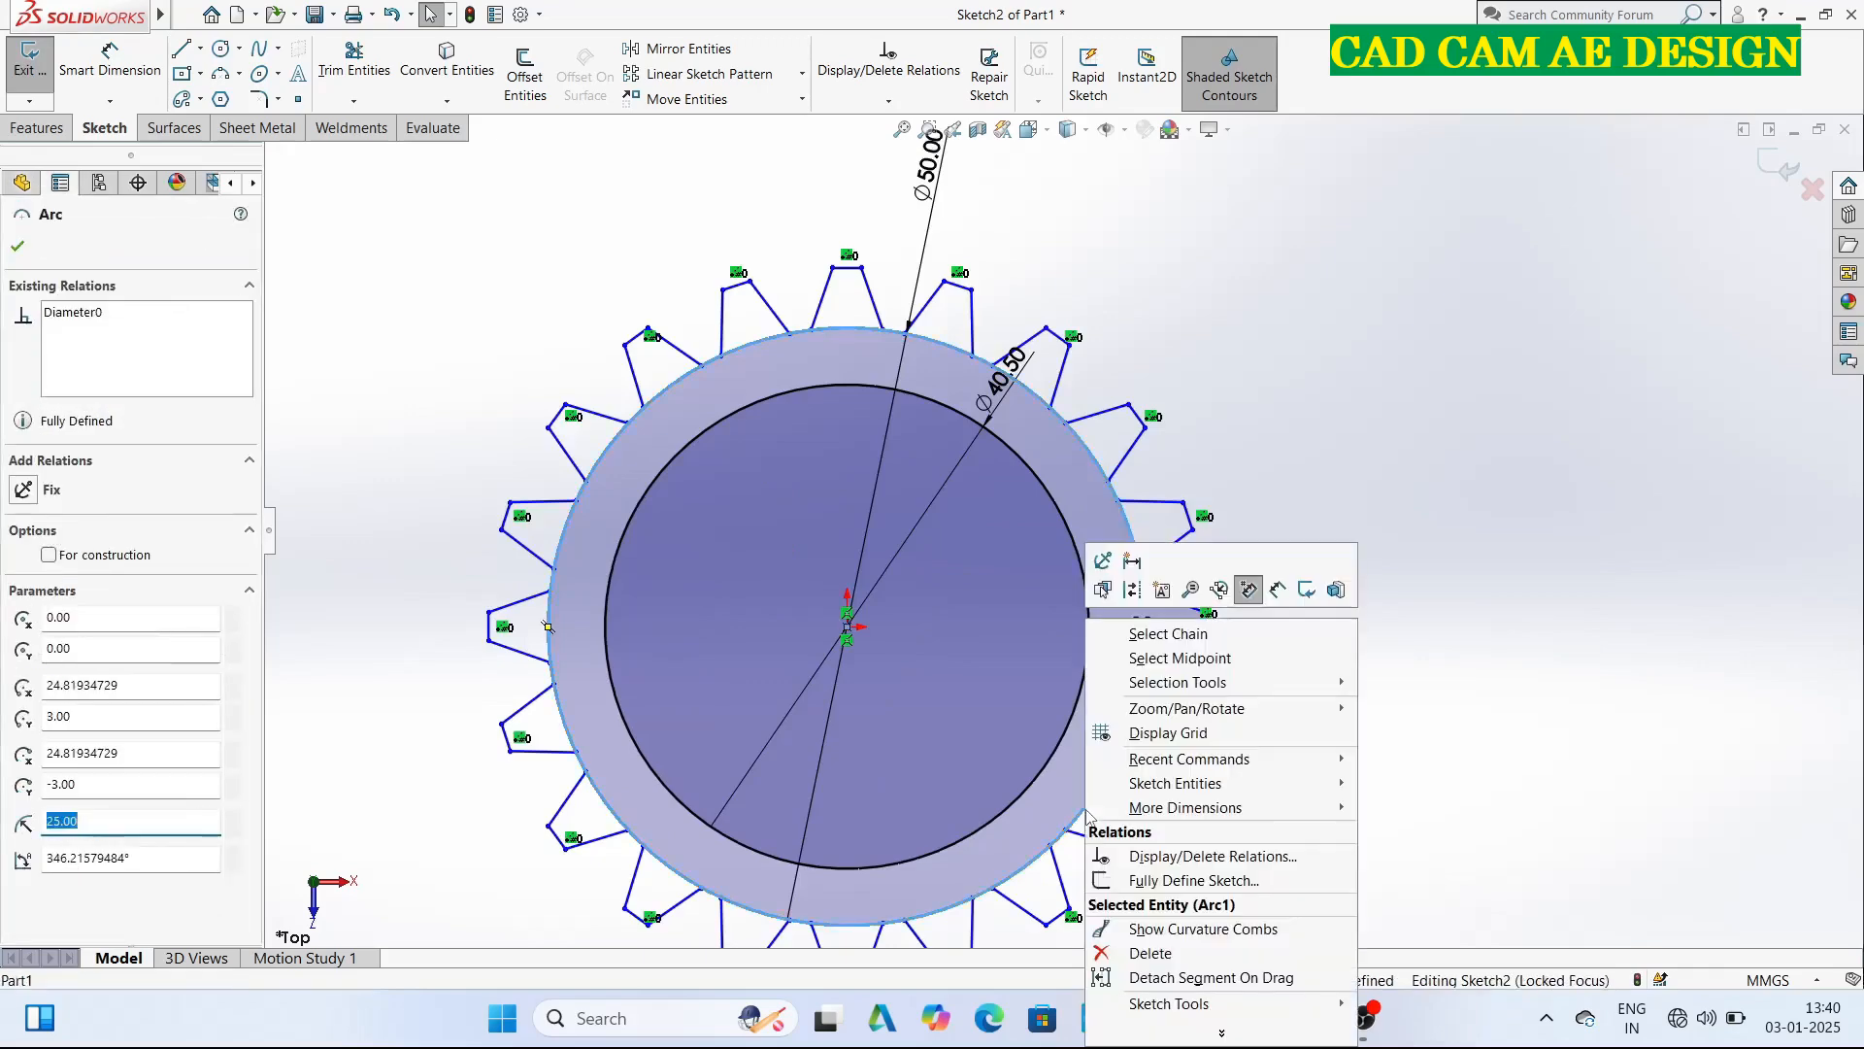
click(475, 336)
click(327, 47)
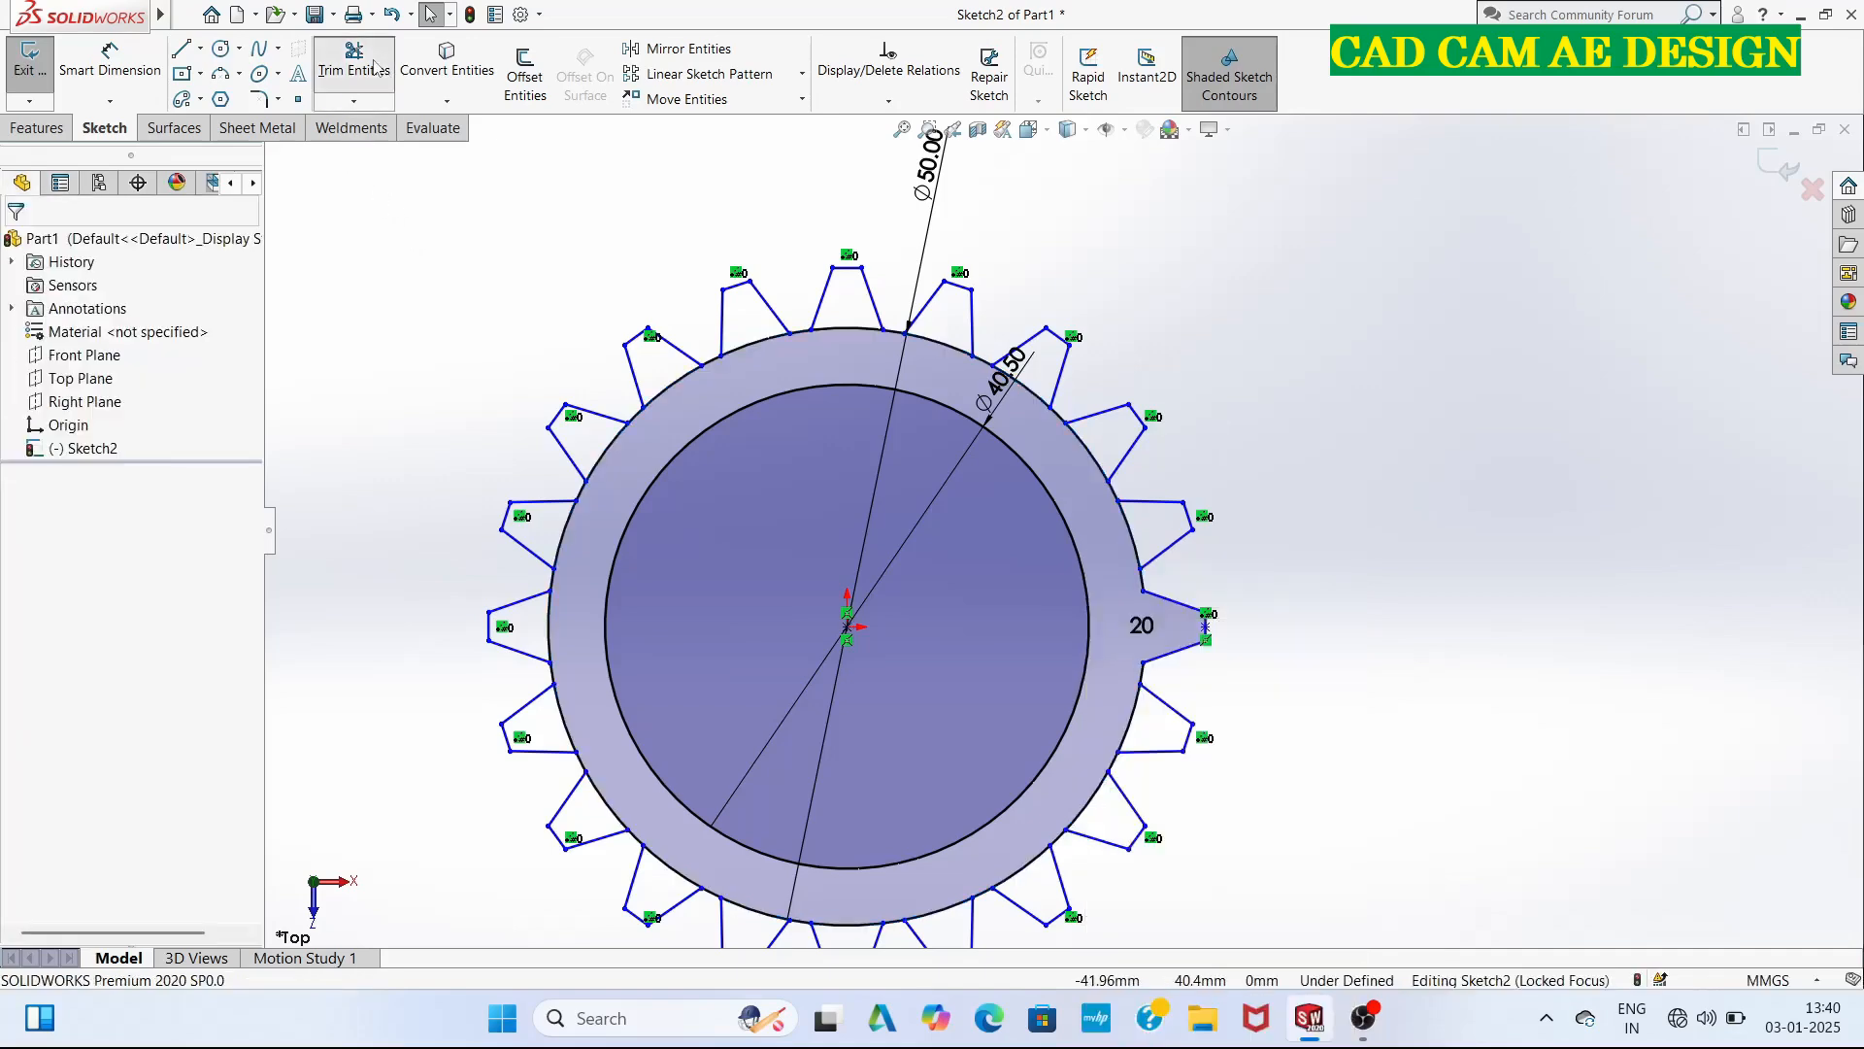
mouse_move(831, 351)
mouse_down()
mouse_move(857, 311)
mouse_move(940, 345)
mouse_up()
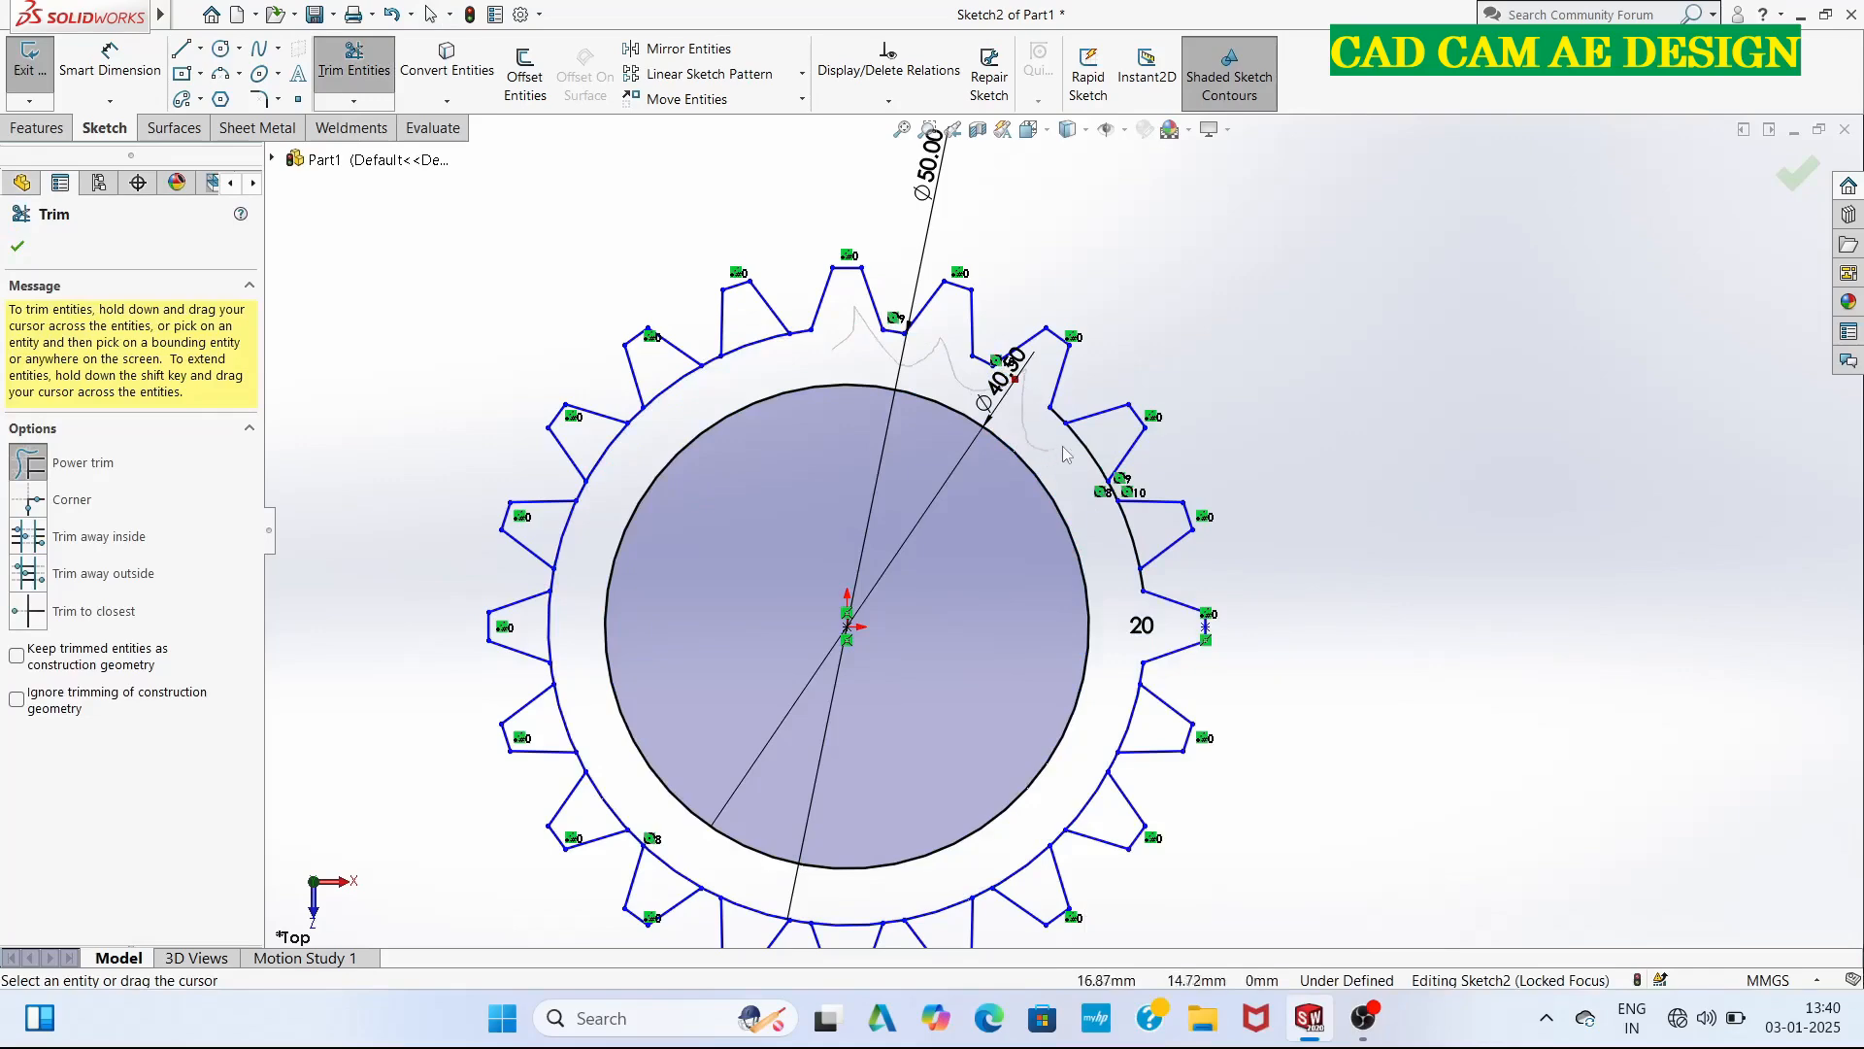
drag(1065, 453, 1126, 525)
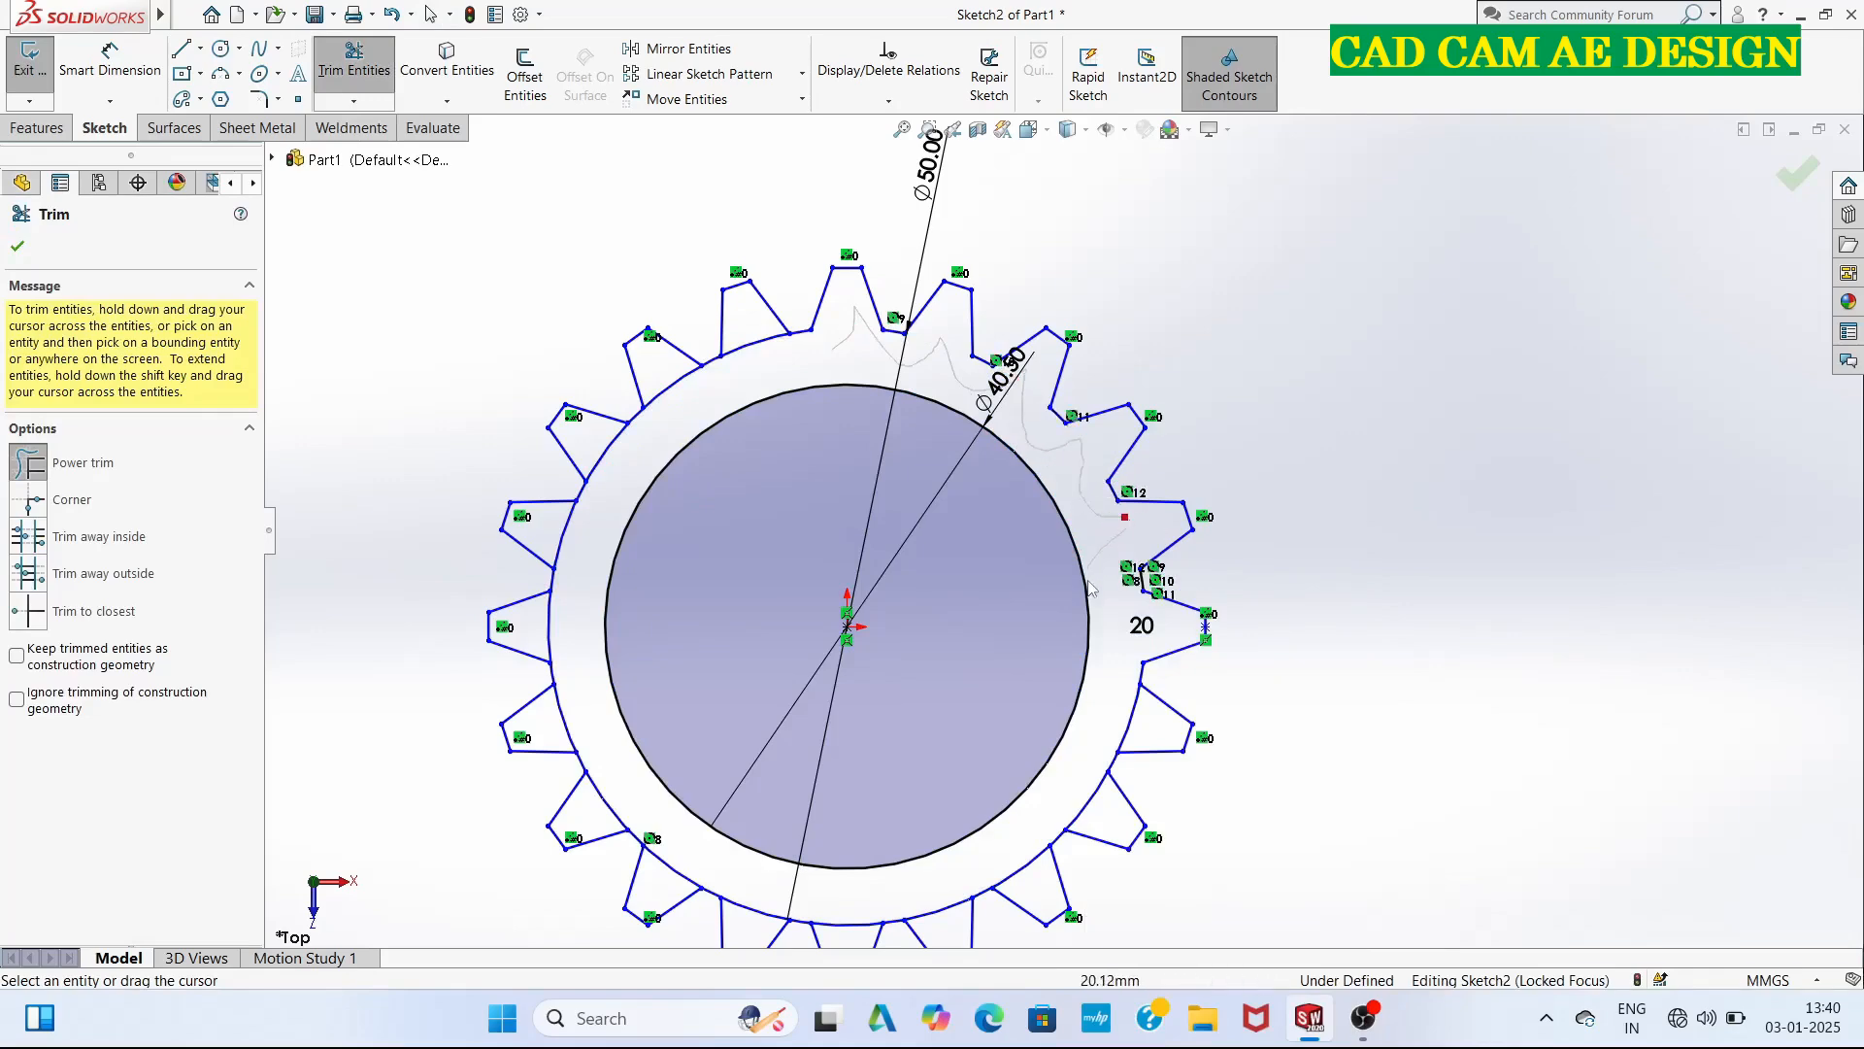
drag(1089, 588, 1144, 722)
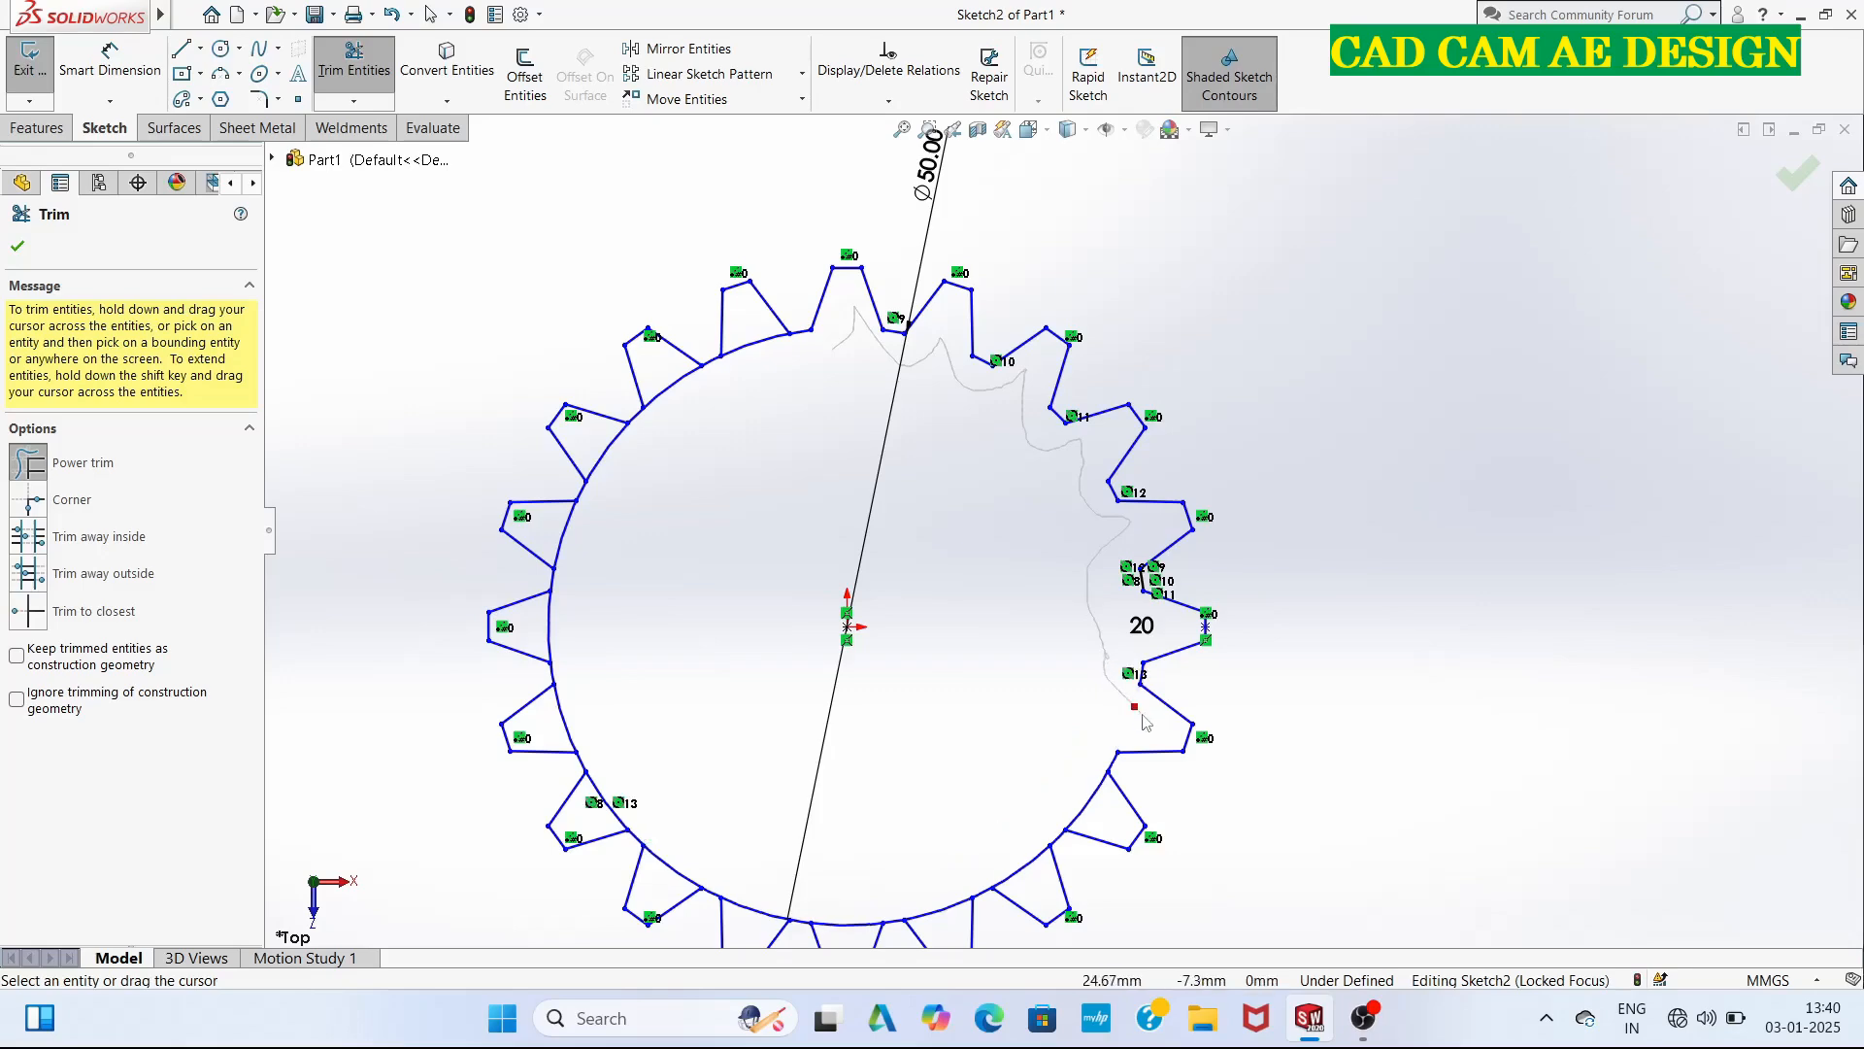
mouse_move(1090, 808)
mouse_down()
mouse_move(1097, 823)
mouse_move(952, 910)
mouse_move(822, 927)
mouse_up()
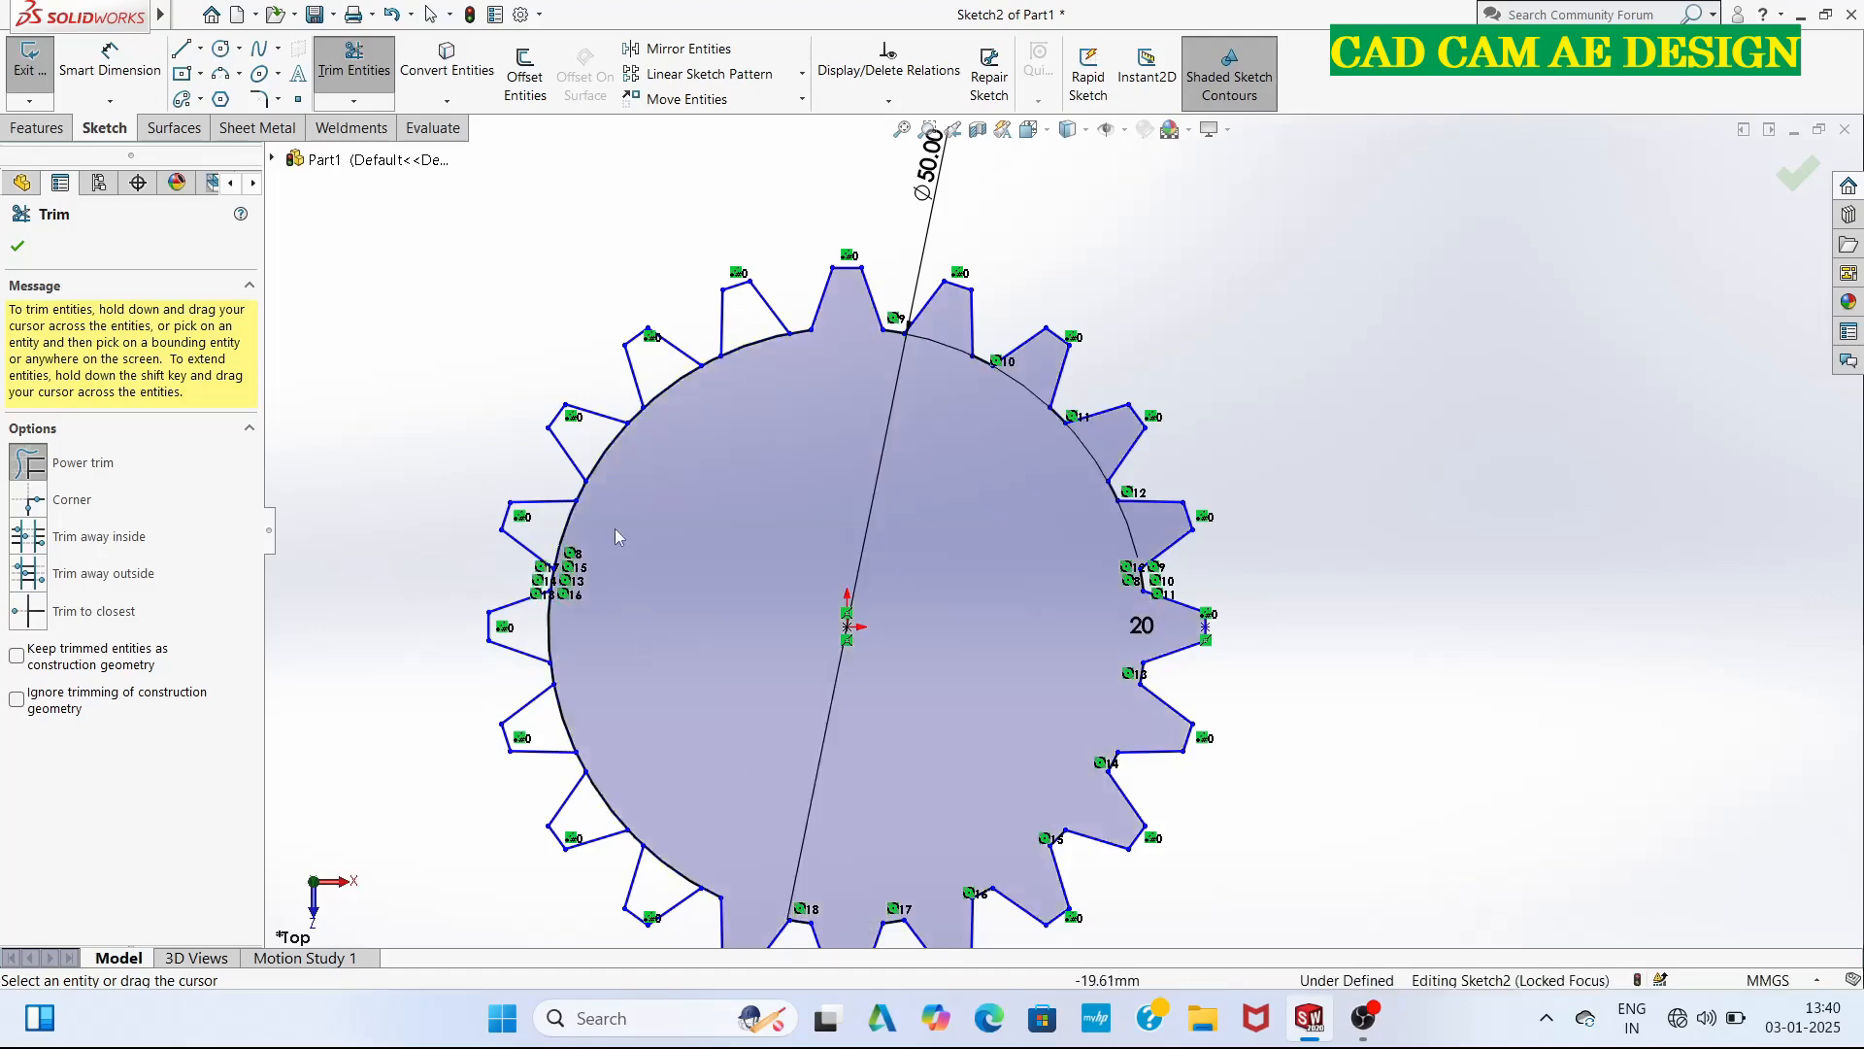
Trim the remaining 50 mm circle arcs at the bases of the teeth along the gear's left half.
drag(666, 364, 722, 425)
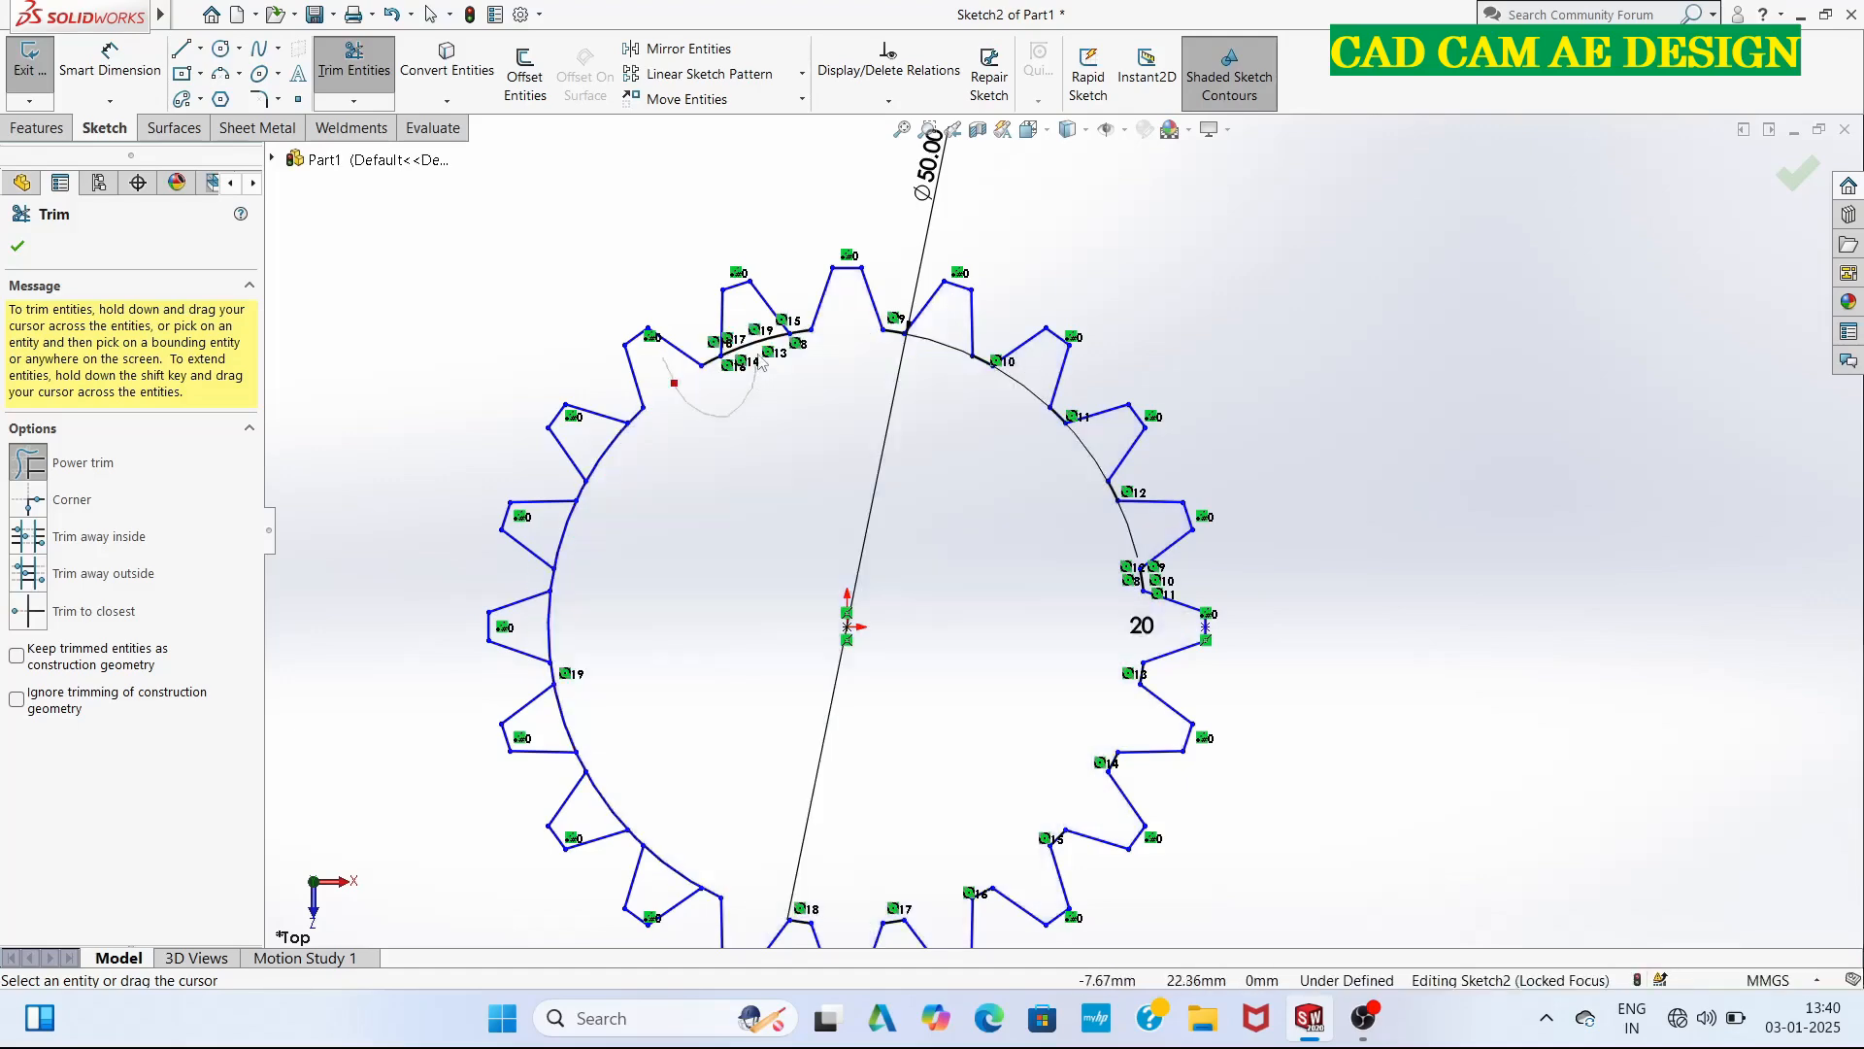
drag(761, 364, 767, 340)
drag(622, 452, 606, 447)
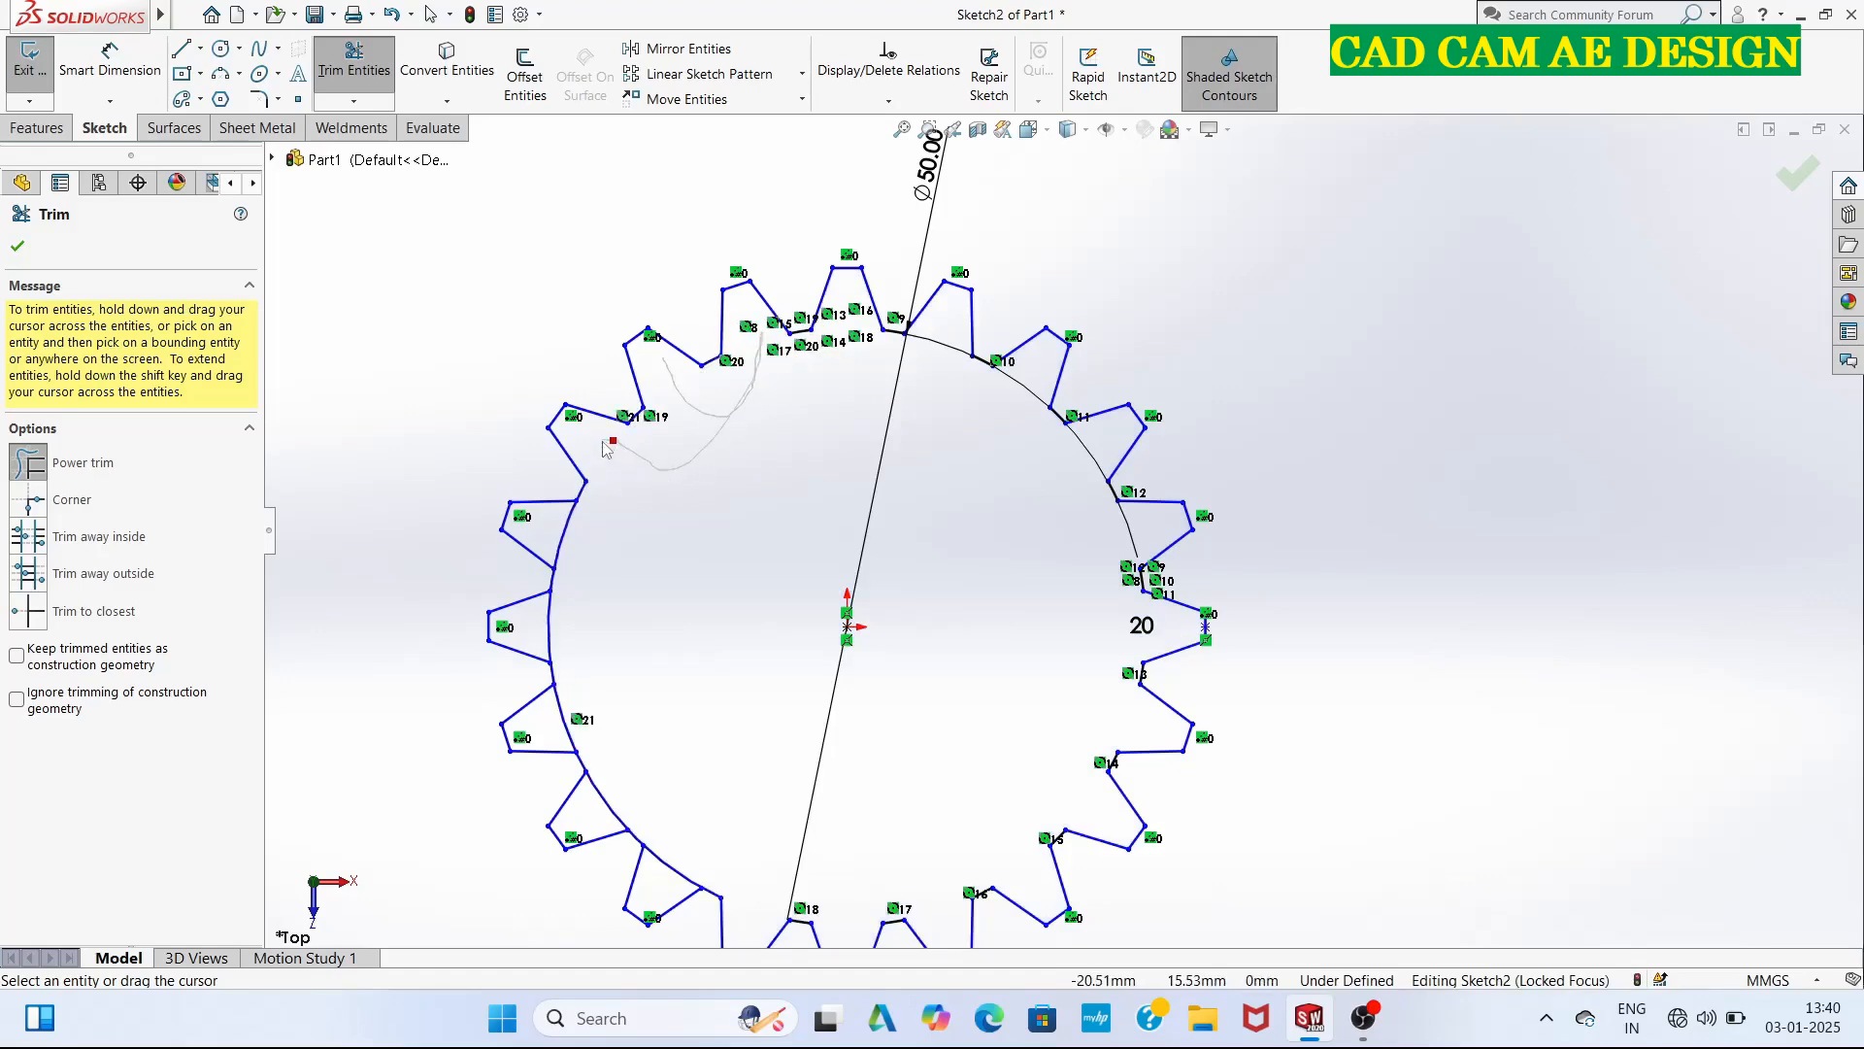
drag(595, 525, 563, 537)
drag(576, 607, 549, 627)
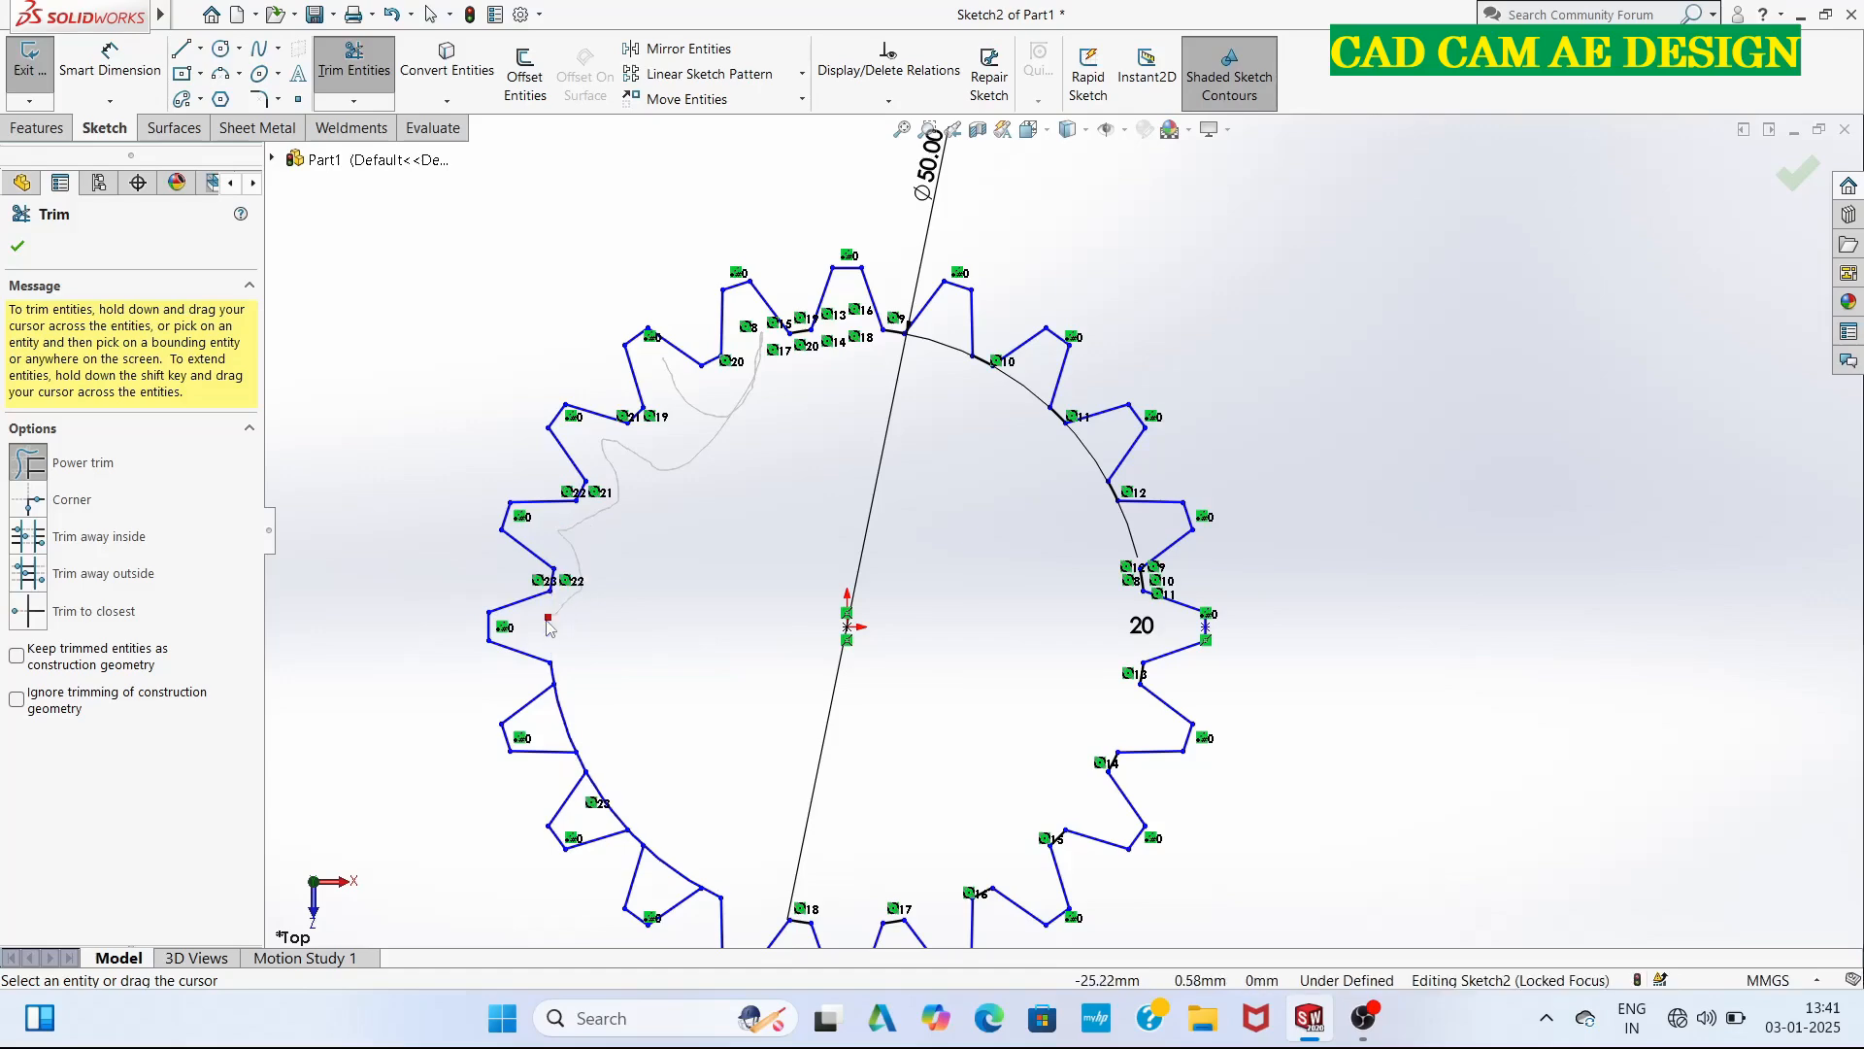
drag(557, 718, 599, 814)
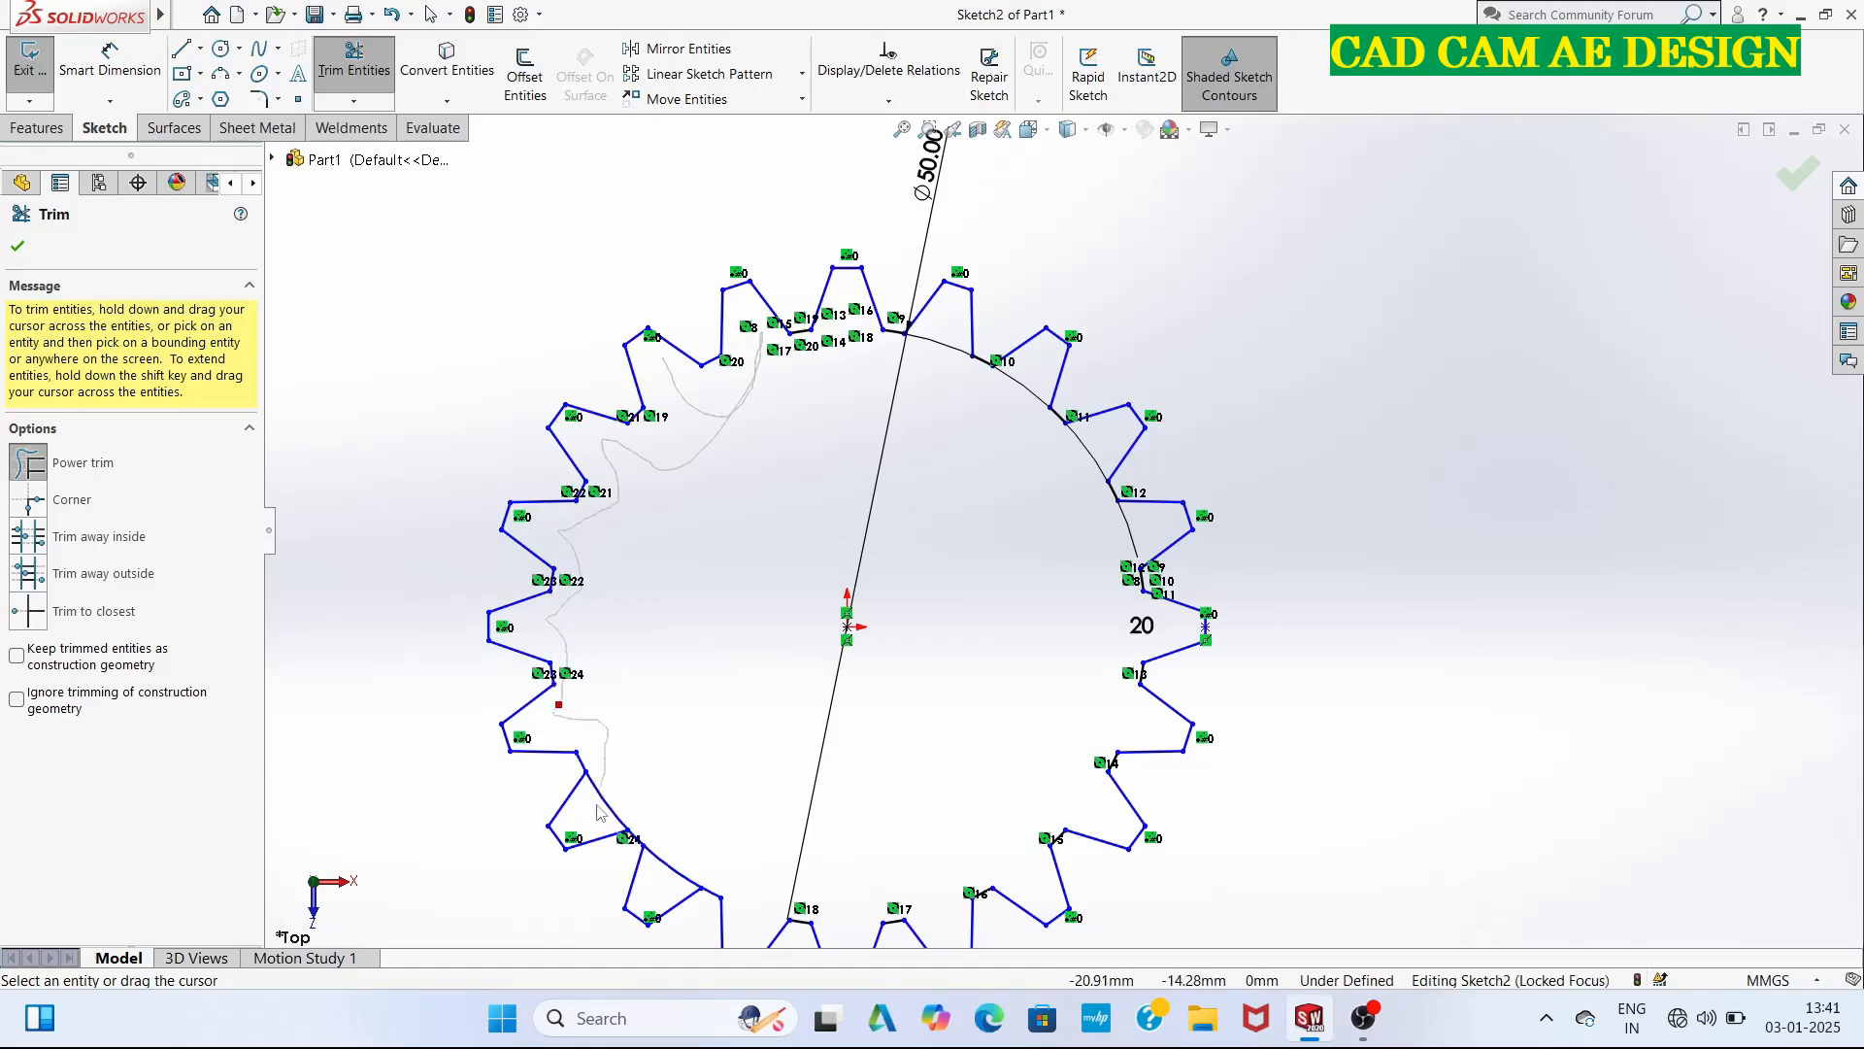
drag(667, 884, 680, 854)
scroll(707, 681, up, 4)
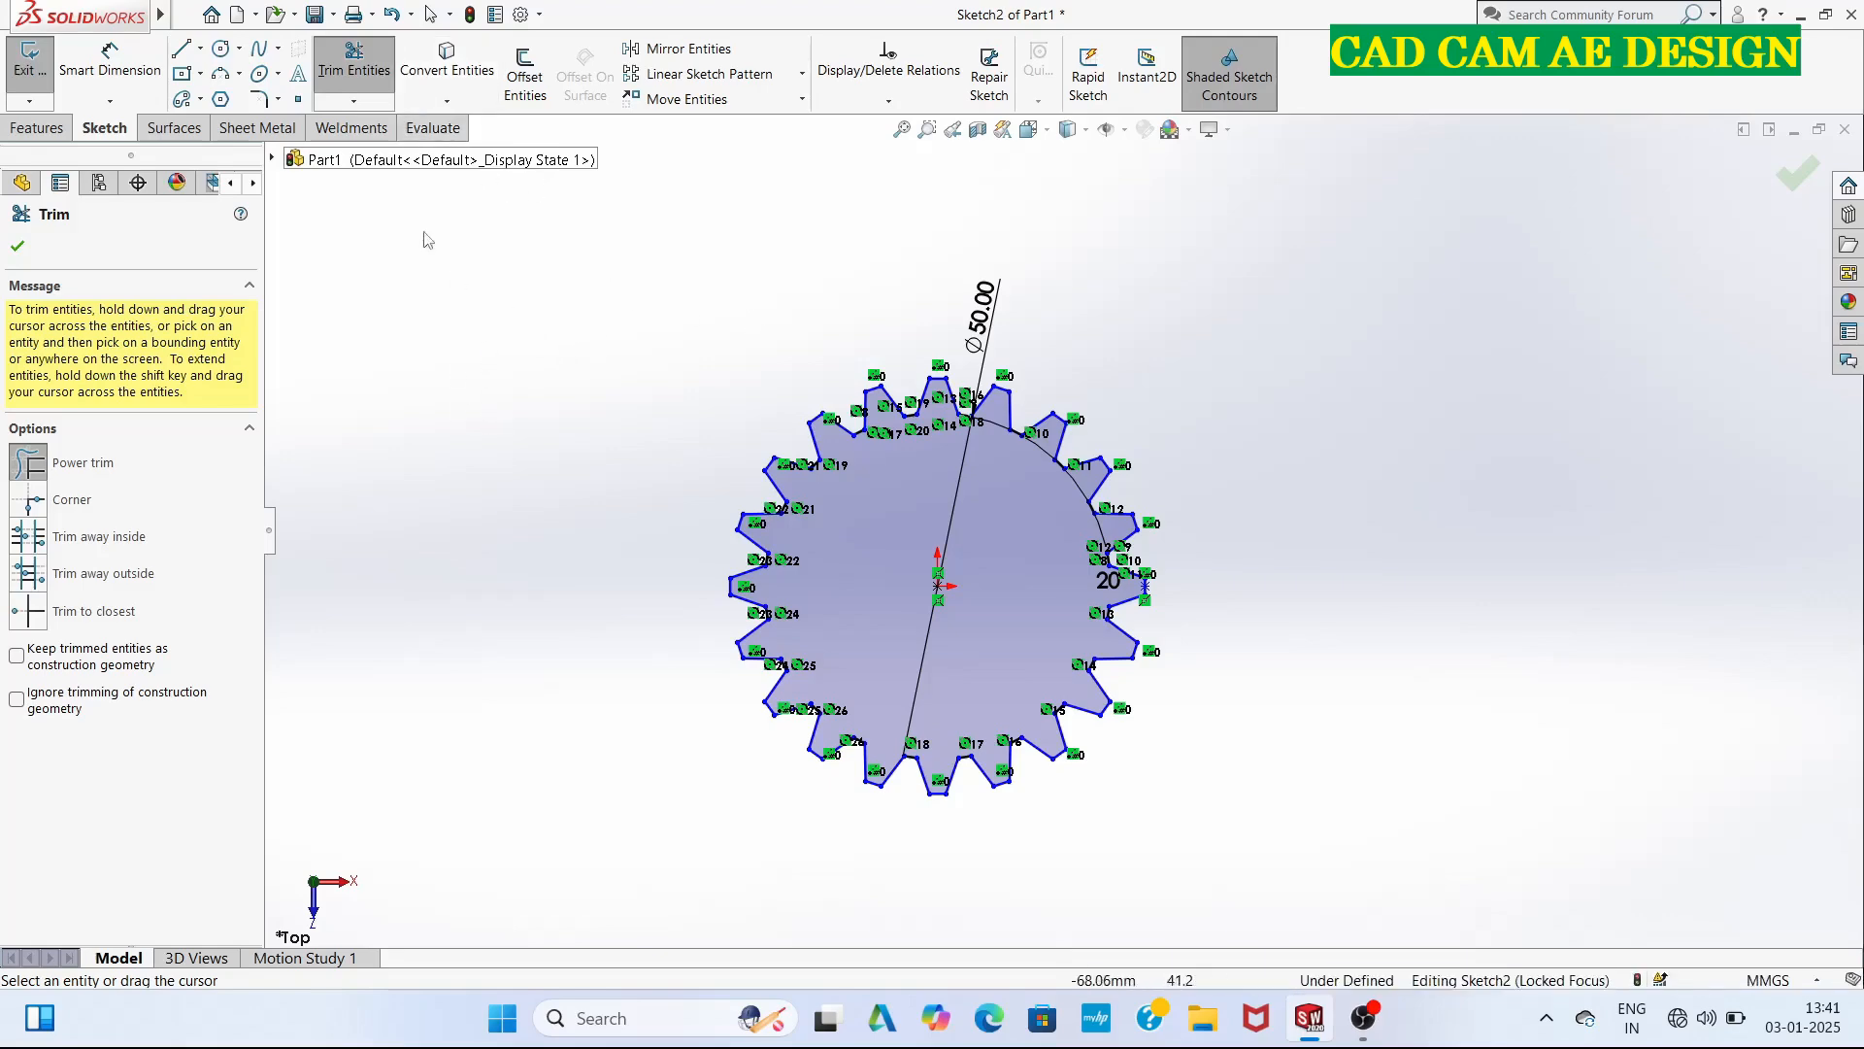
Draw a 40.5 mm diameter circle centred on the origin inside the gear profile.
click(223, 49)
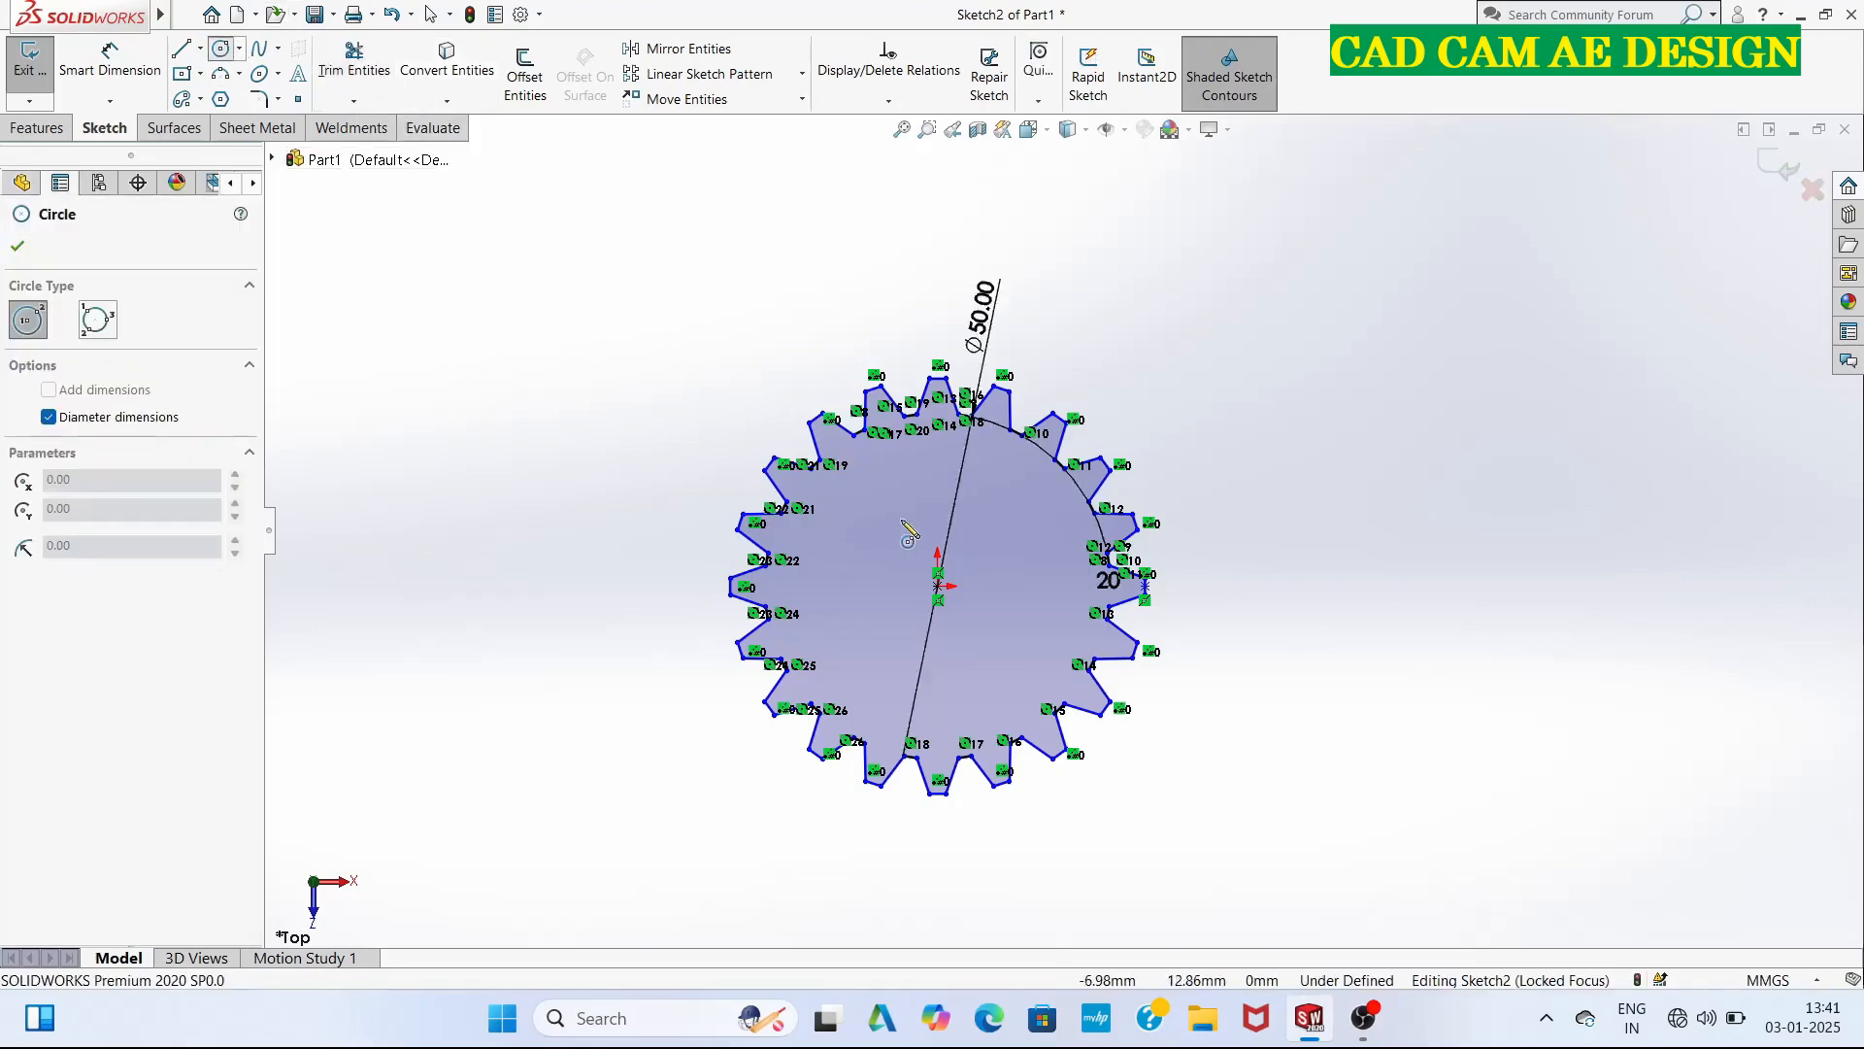
click(938, 587)
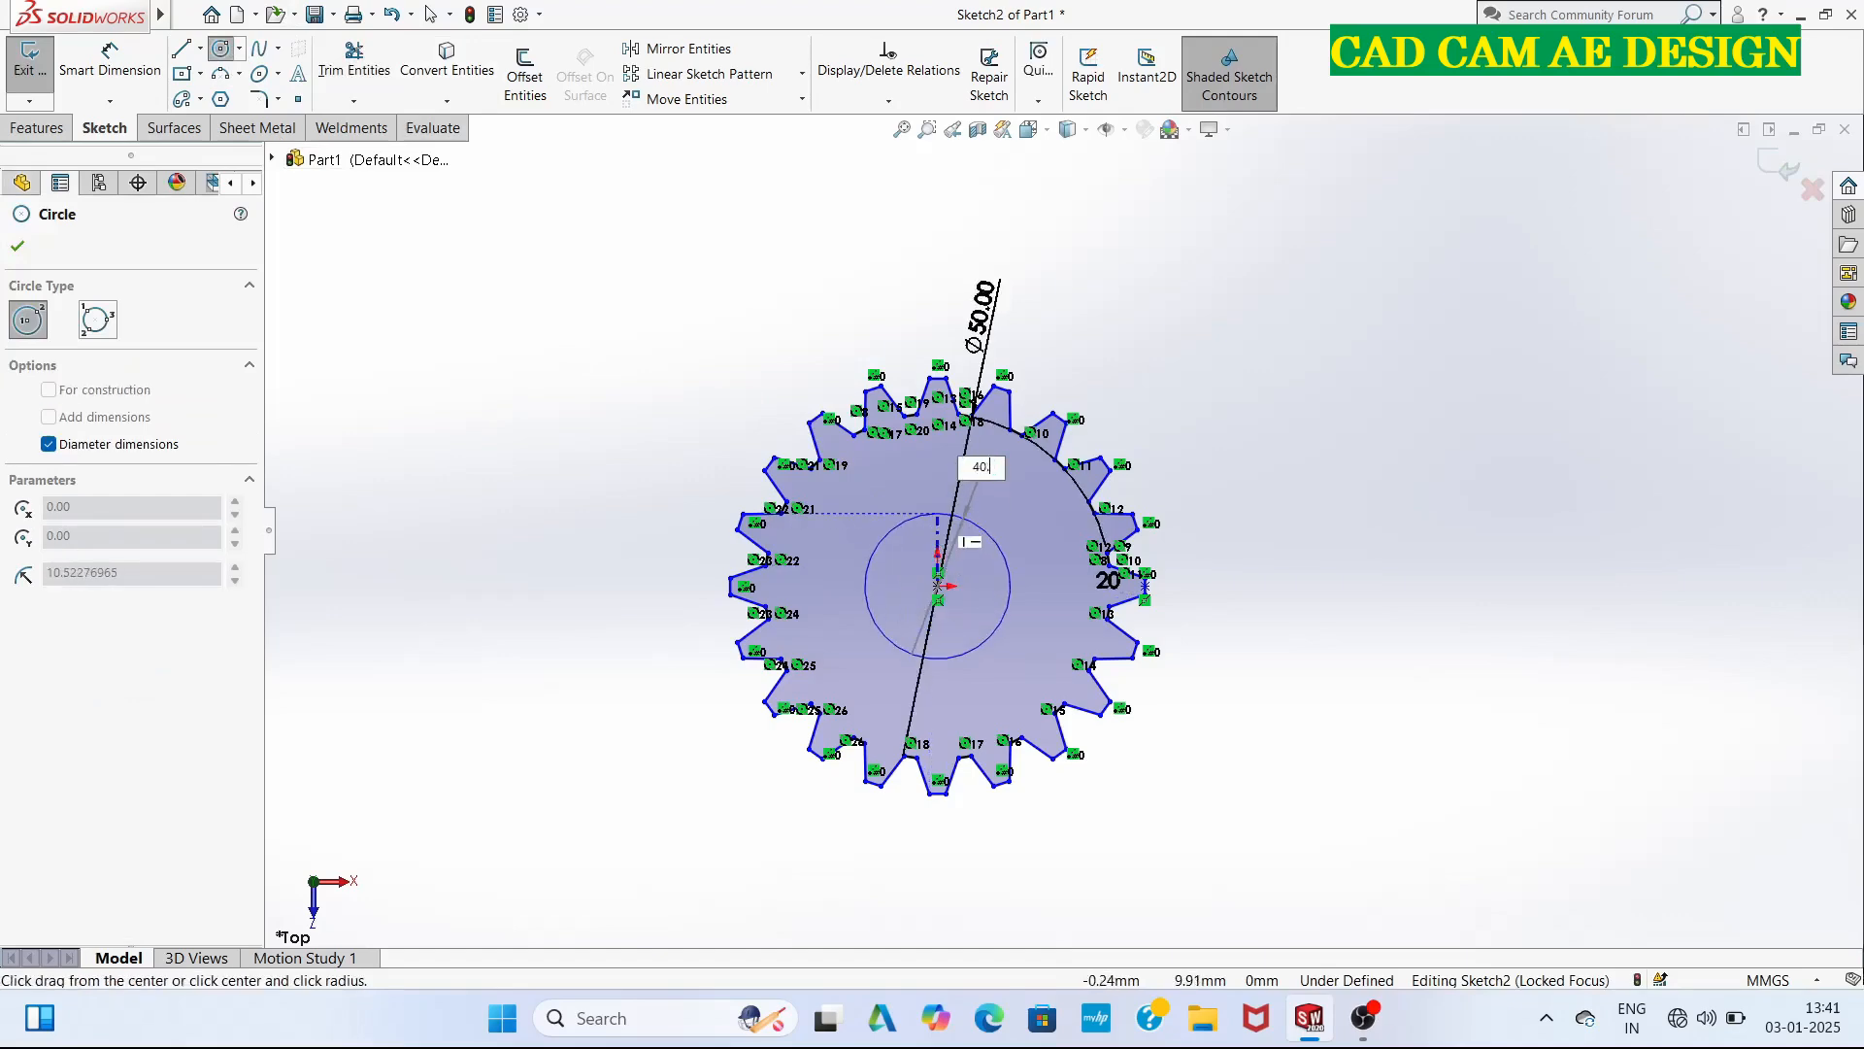
text(40.5)
key(Return)
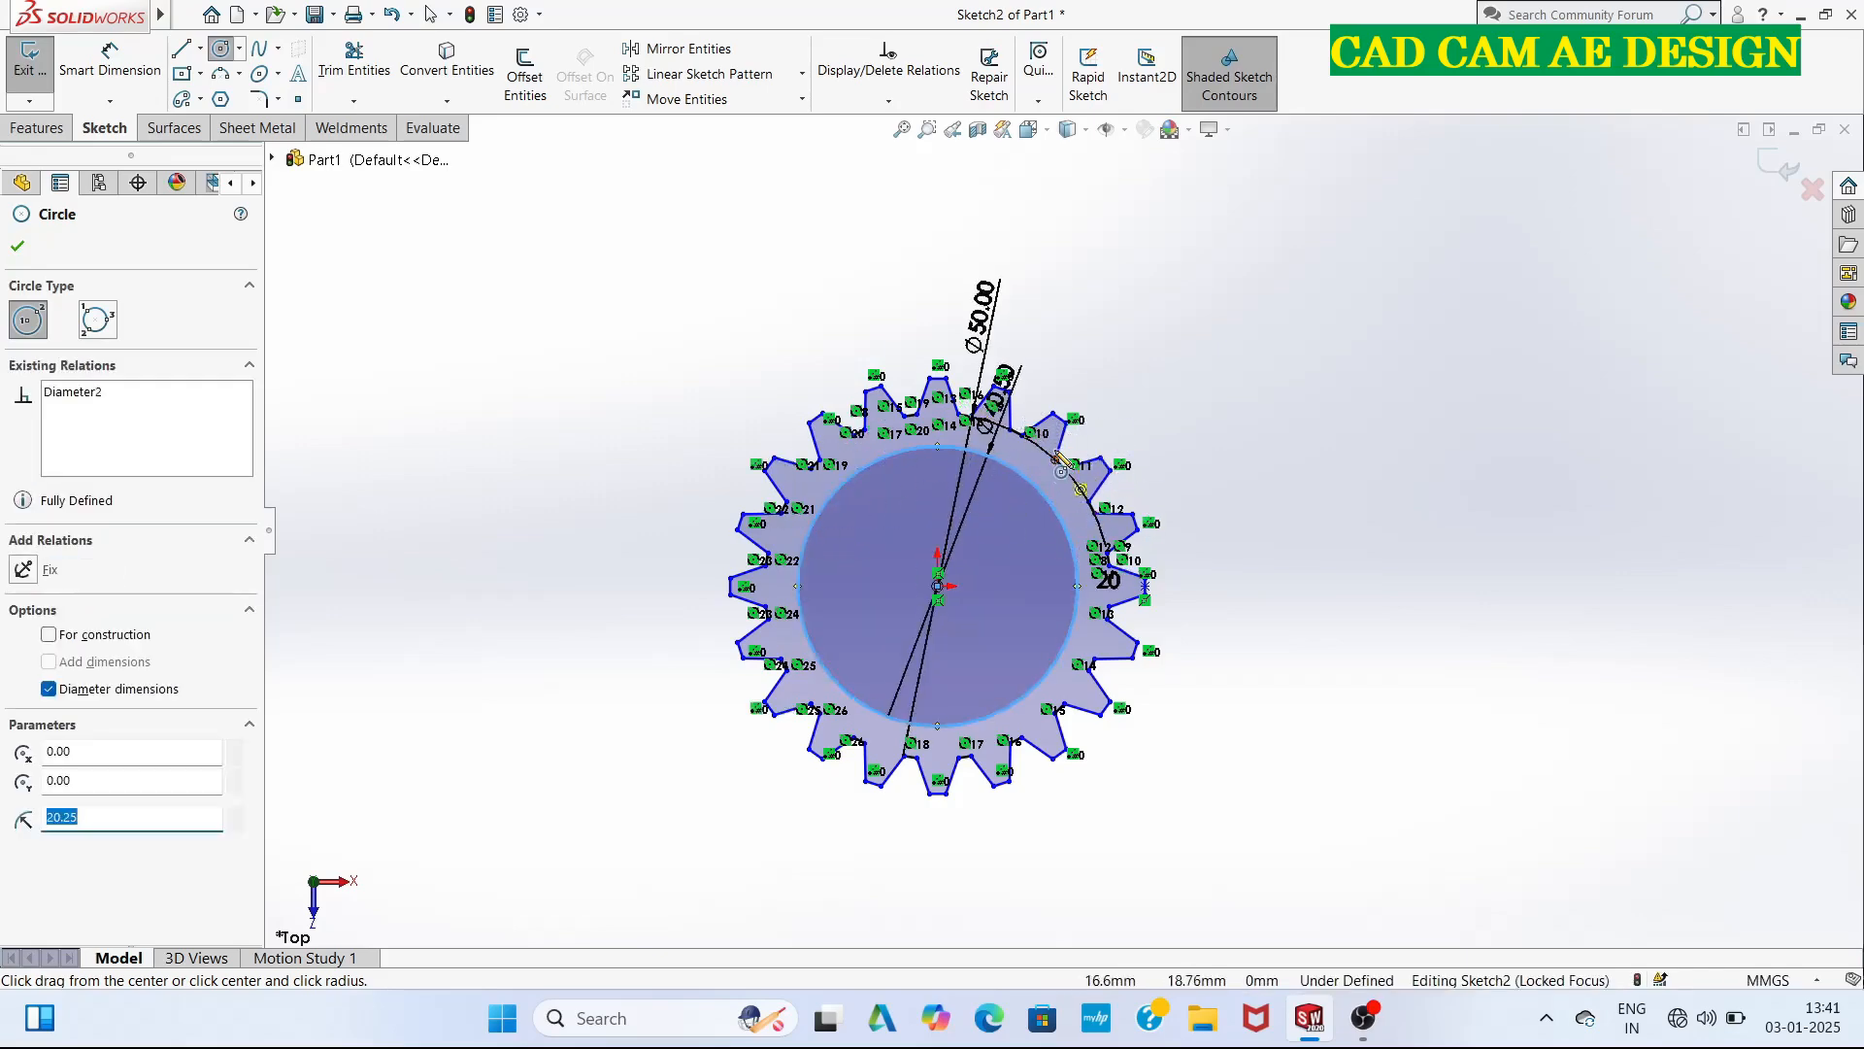
scroll(1062, 460, up, 2)
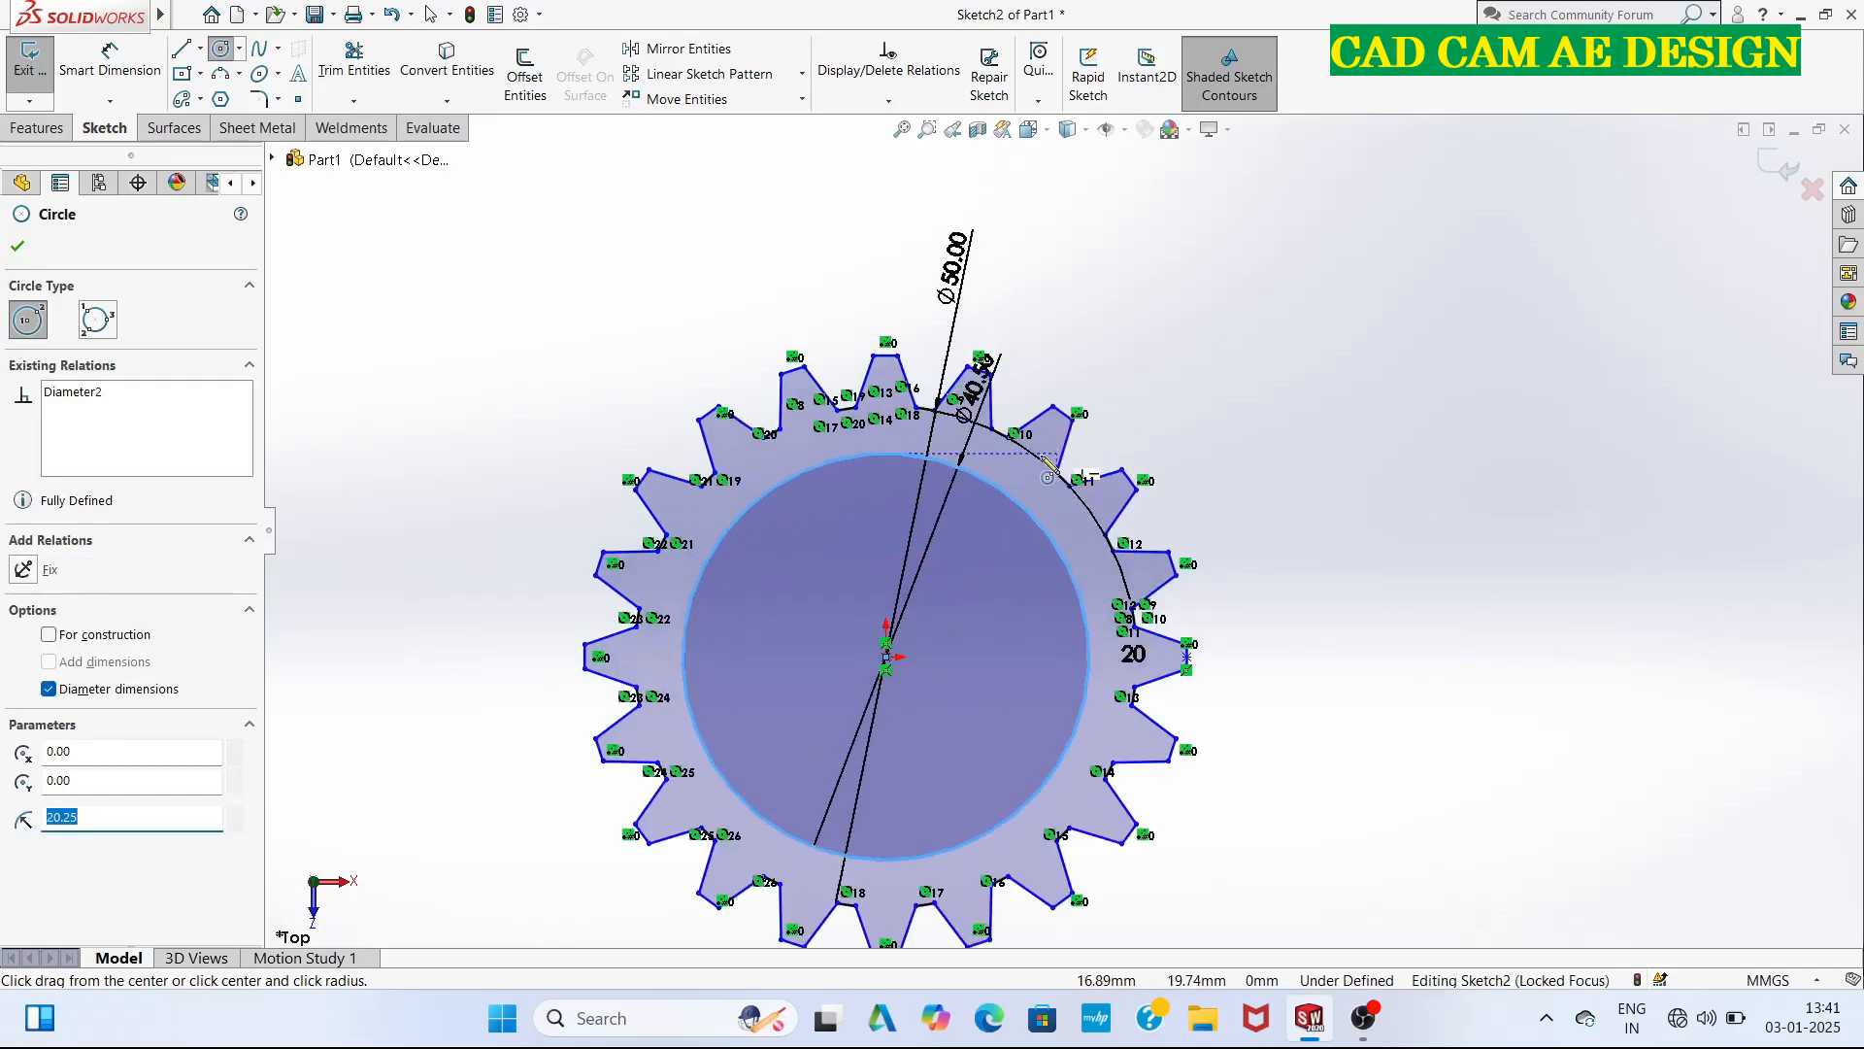
click(19, 248)
scroll(1196, 567, up, 3)
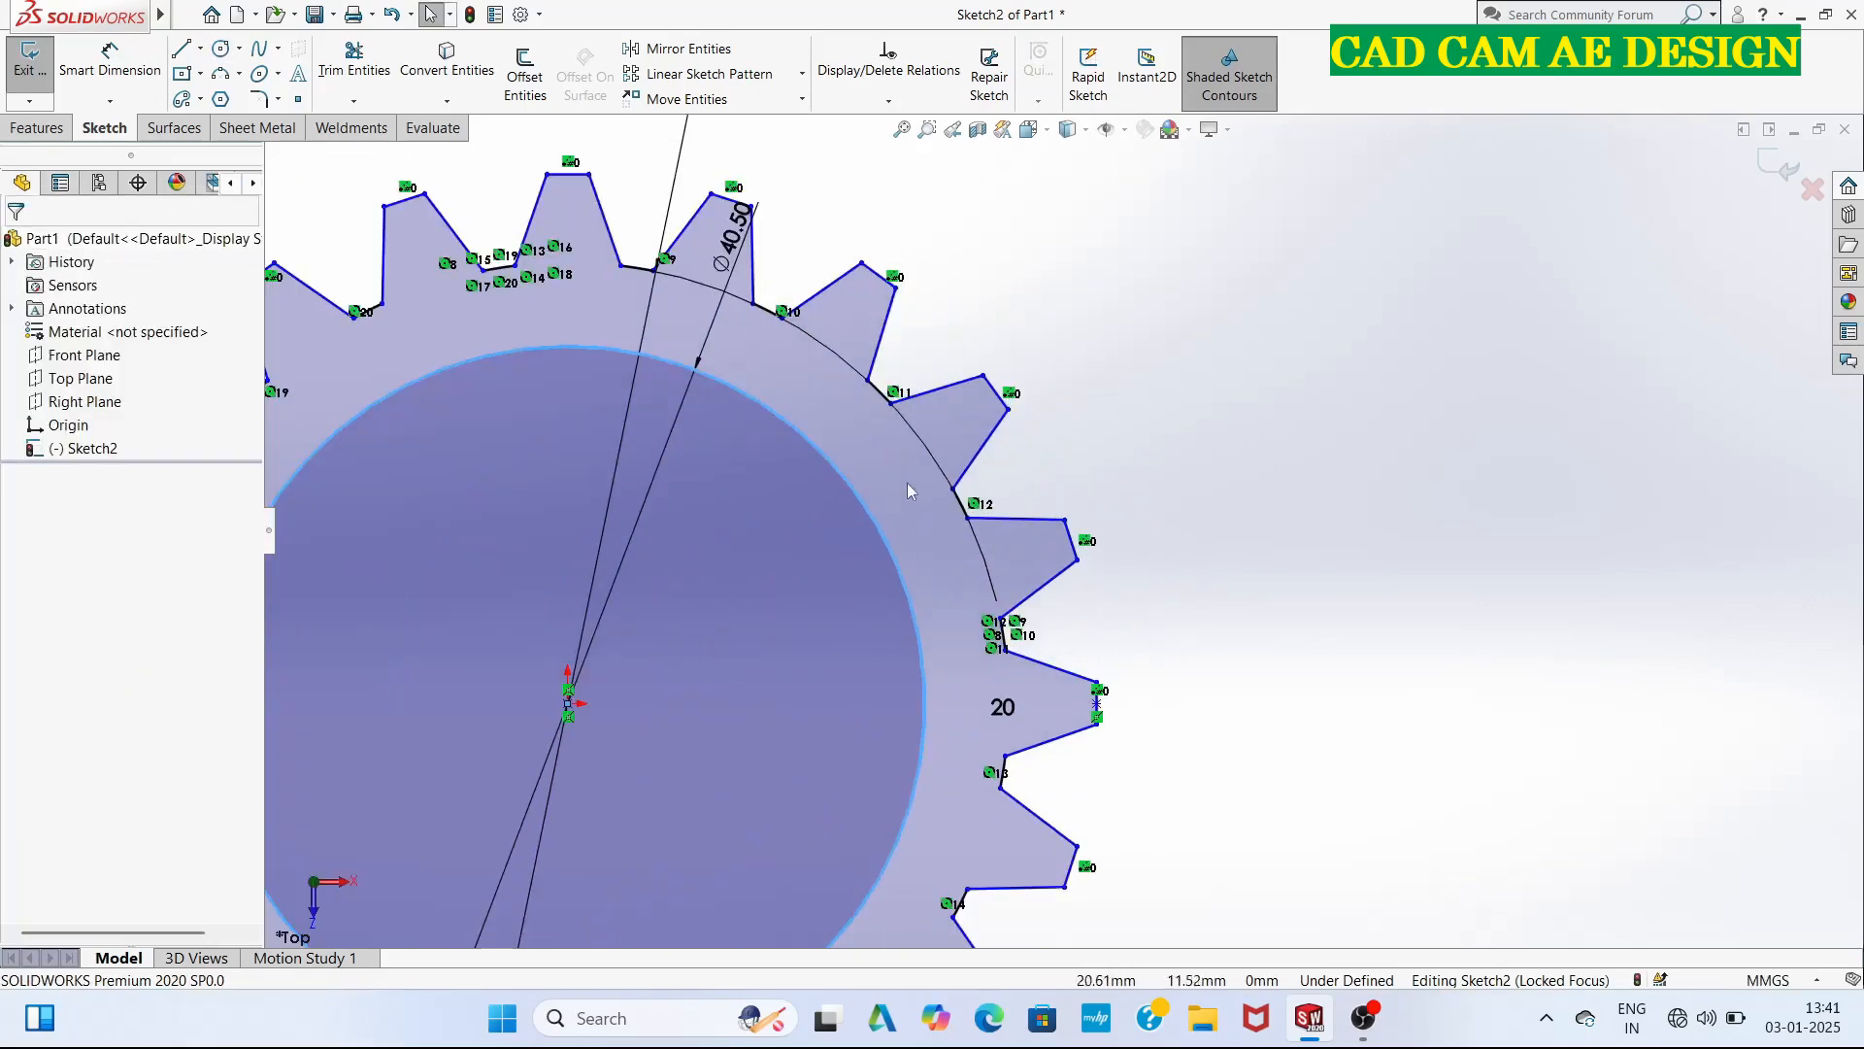
scroll(855, 556, down, 3)
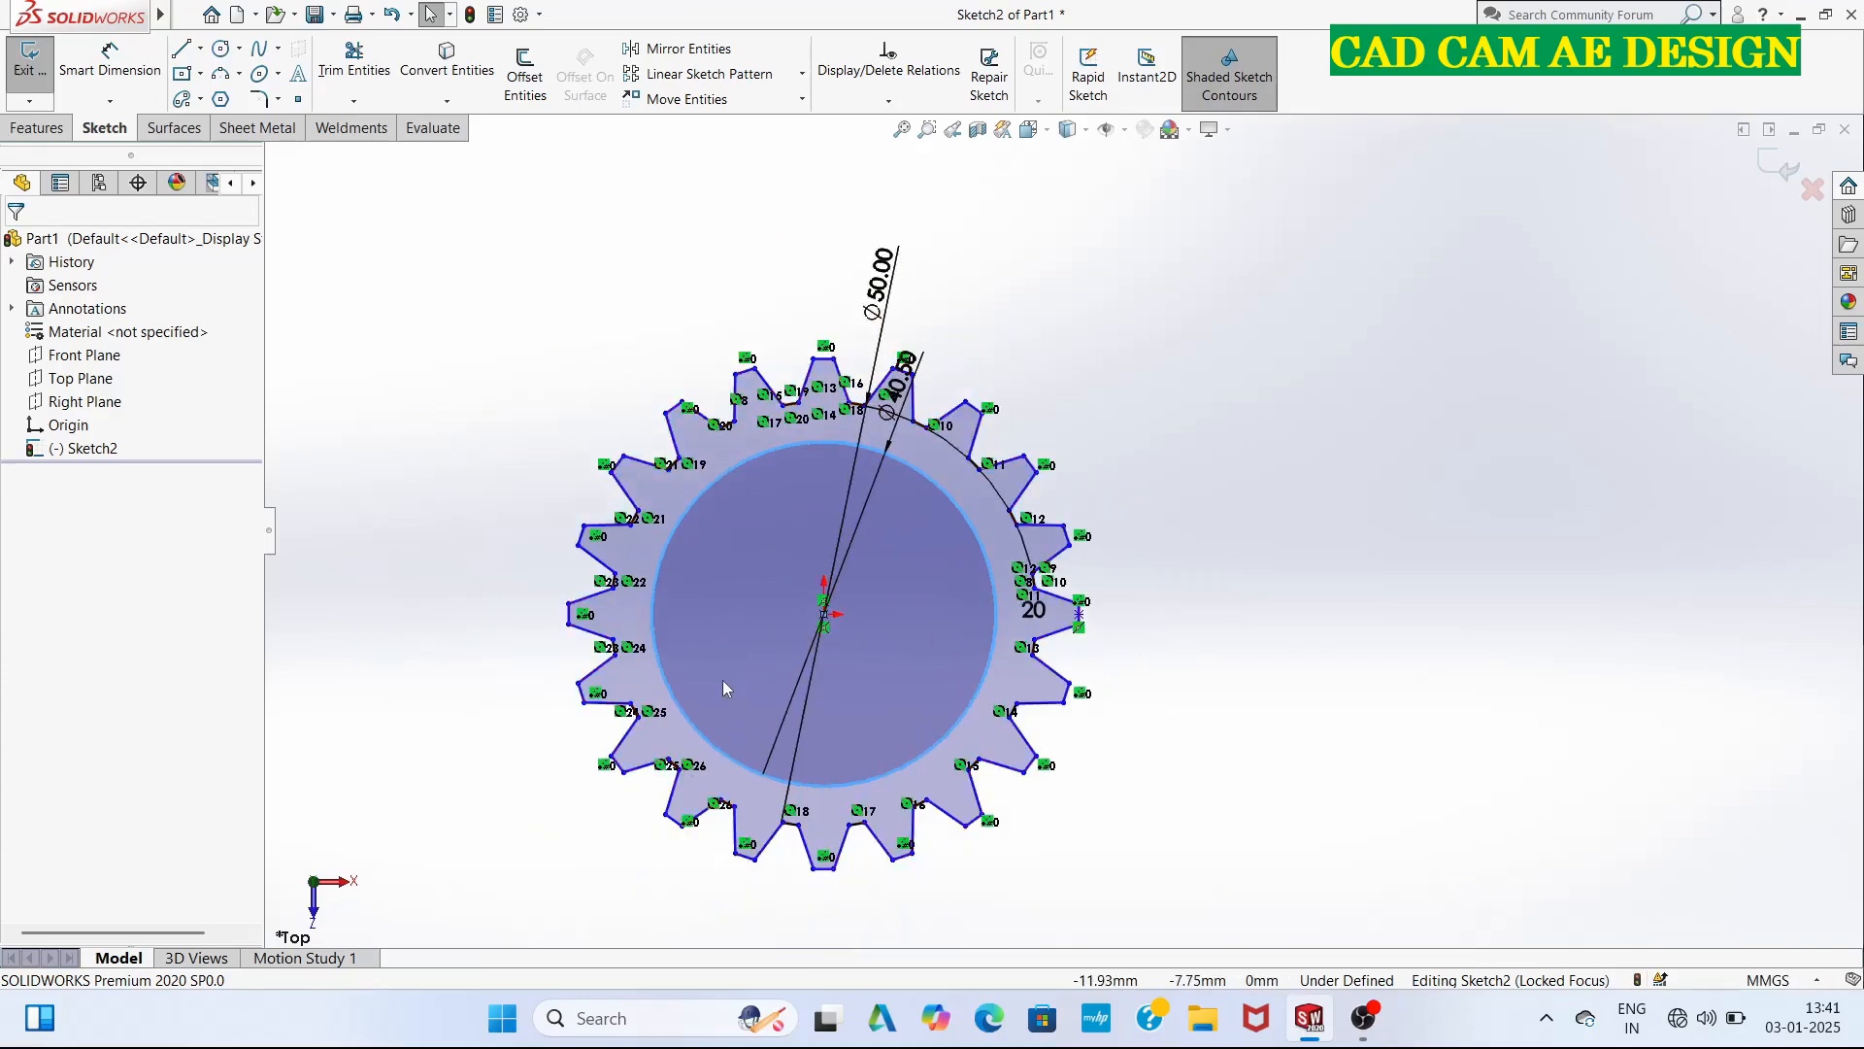
Exit the gear sketch and extrude its profile as a blind boss 20 mm deep.
click(1782, 167)
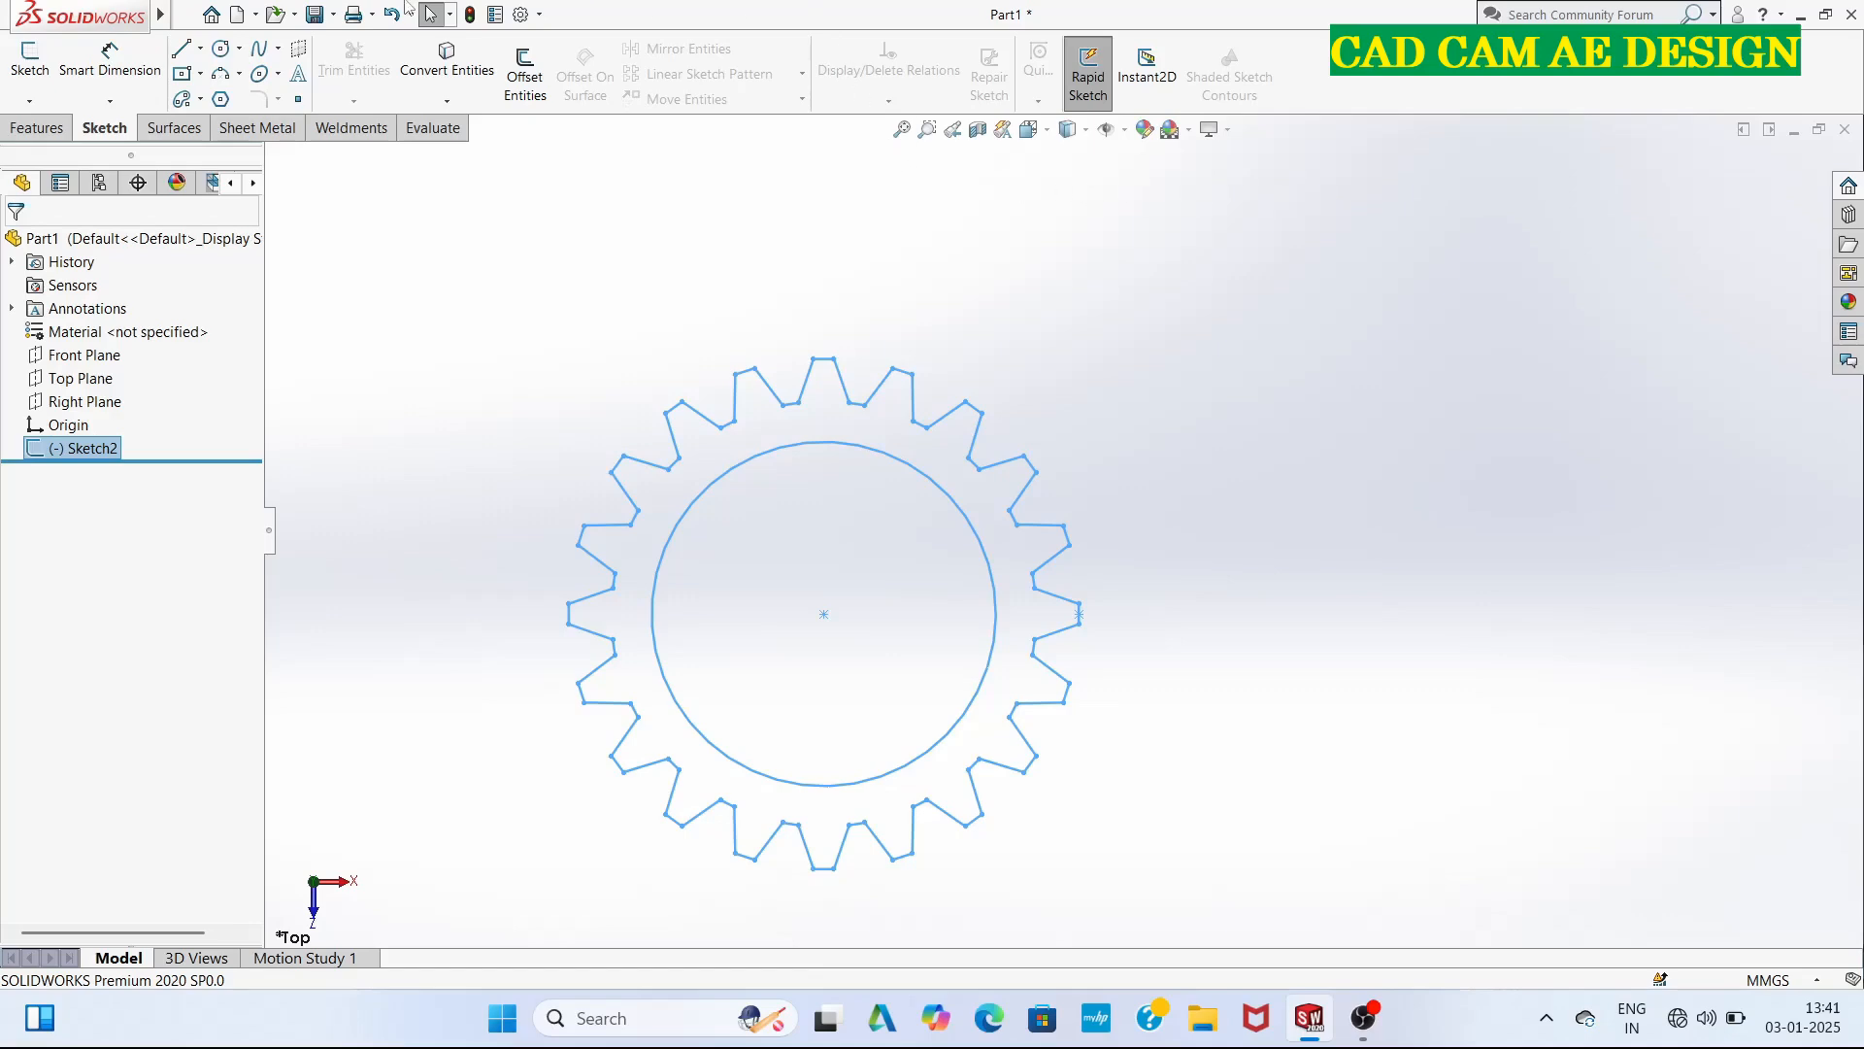
mouse_move(131, 32)
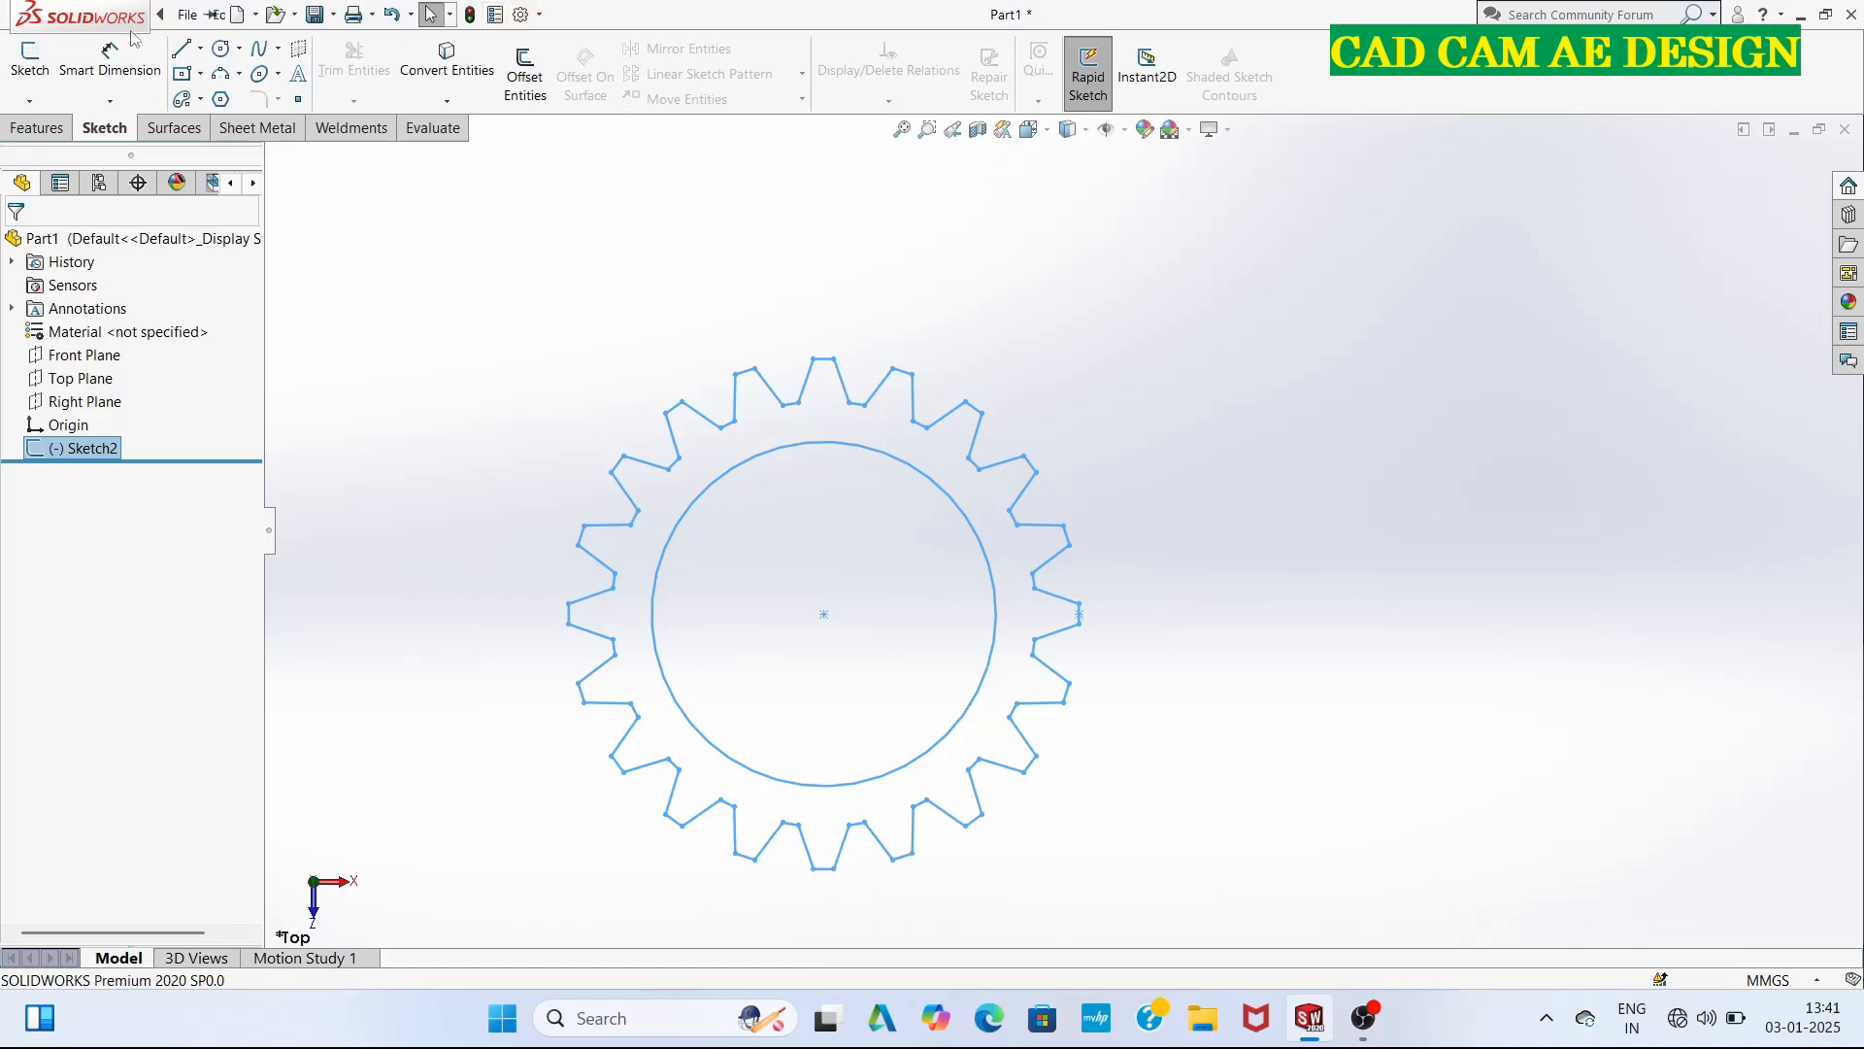
click(37, 127)
click(56, 80)
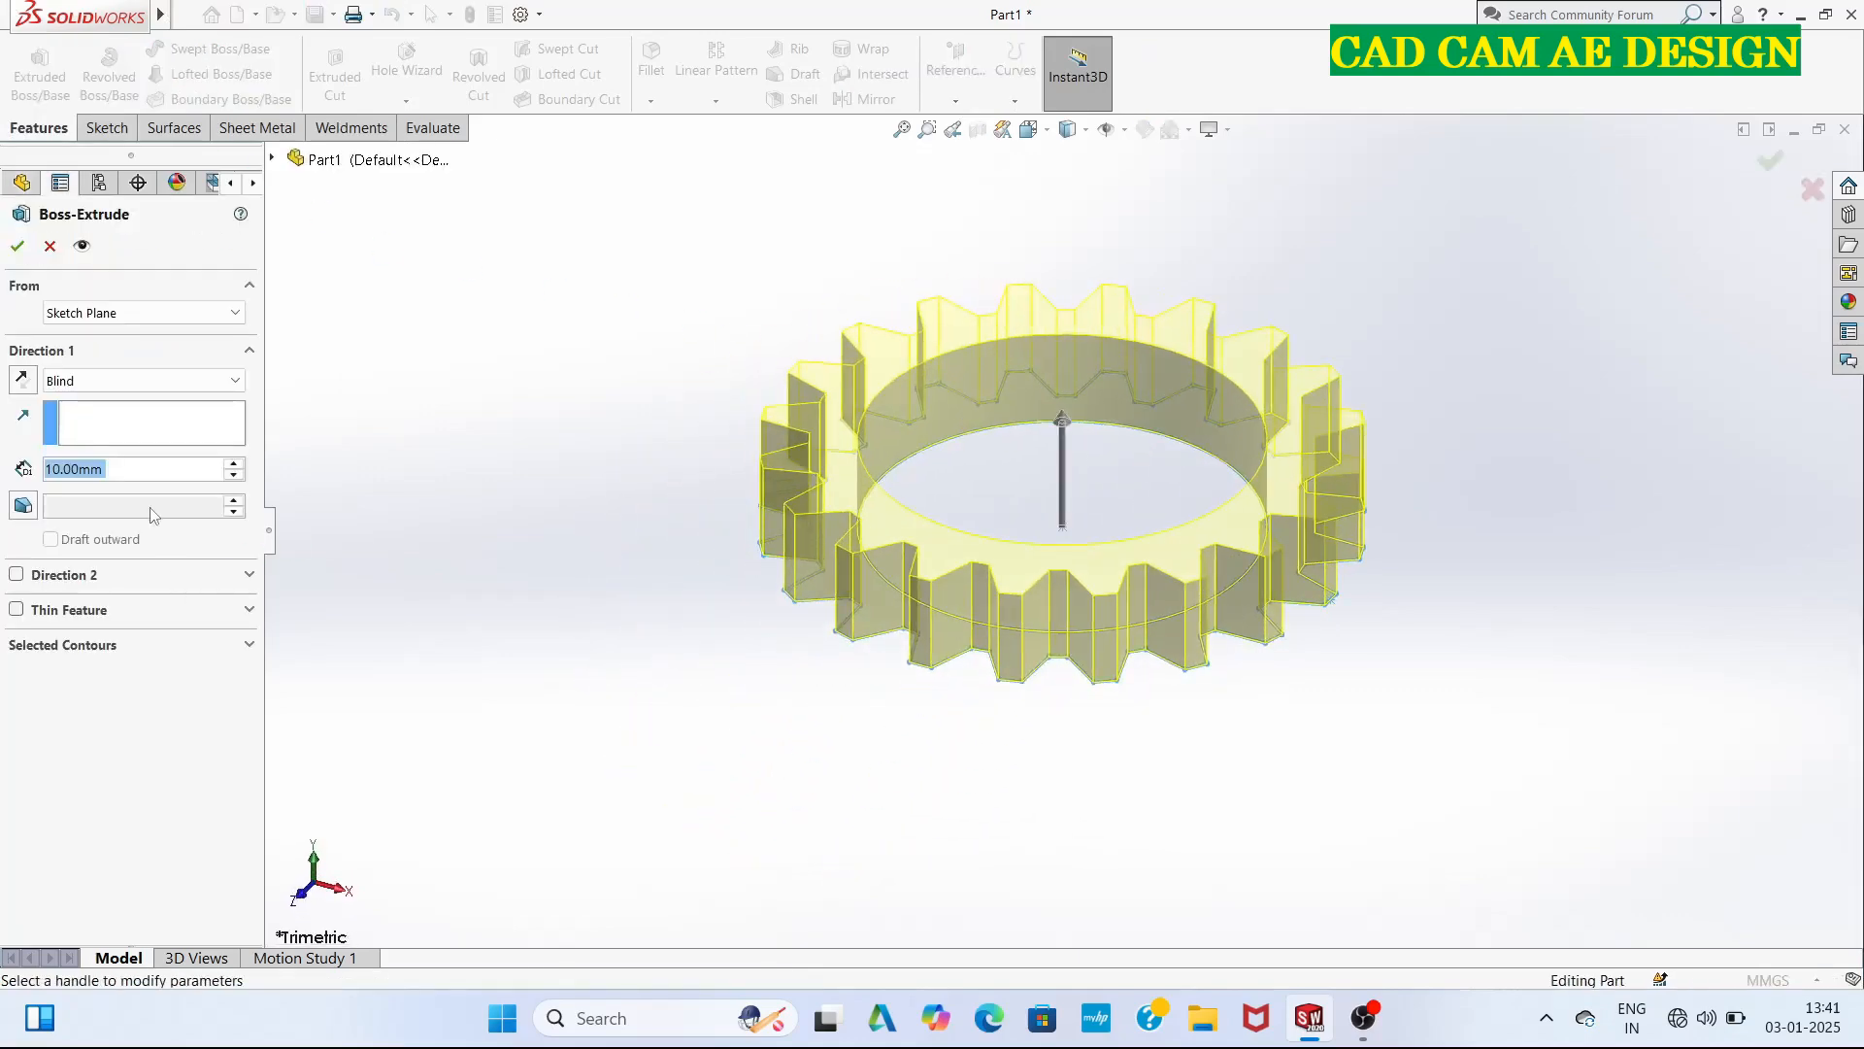
key(BackSpace)
text(20)
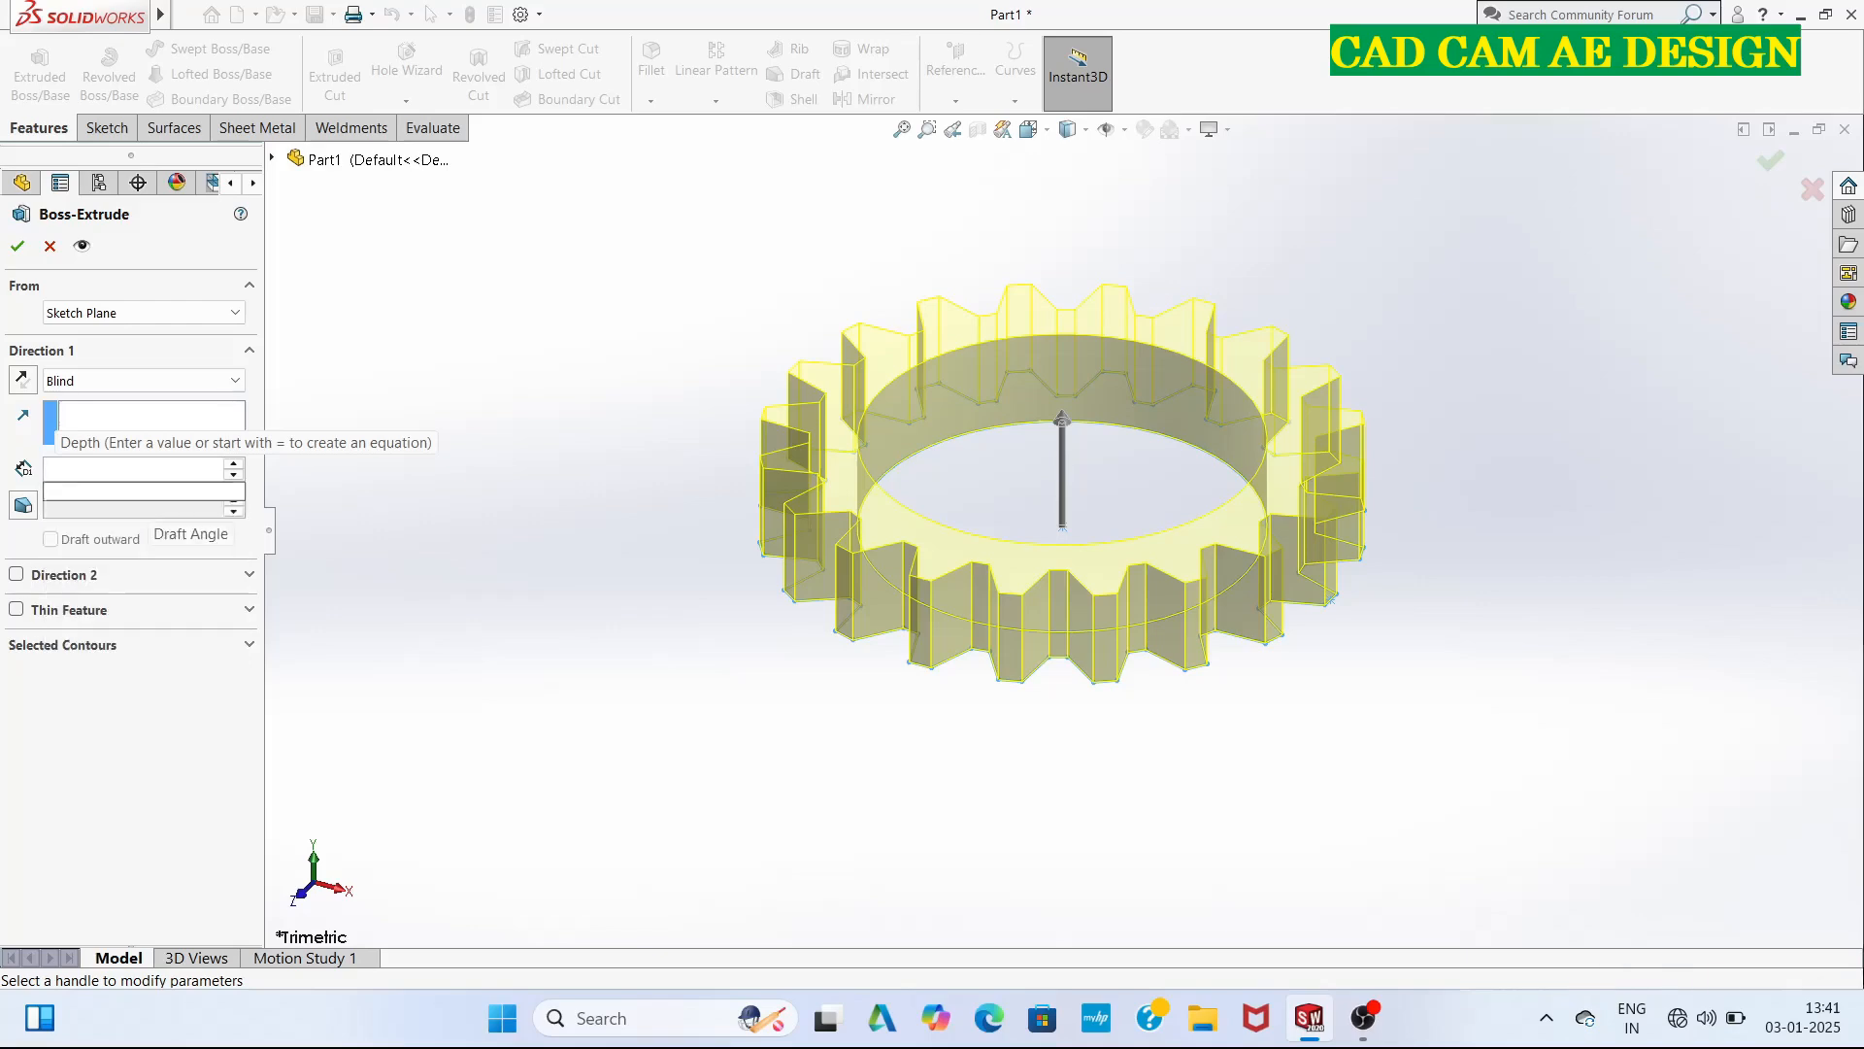
key(Return)
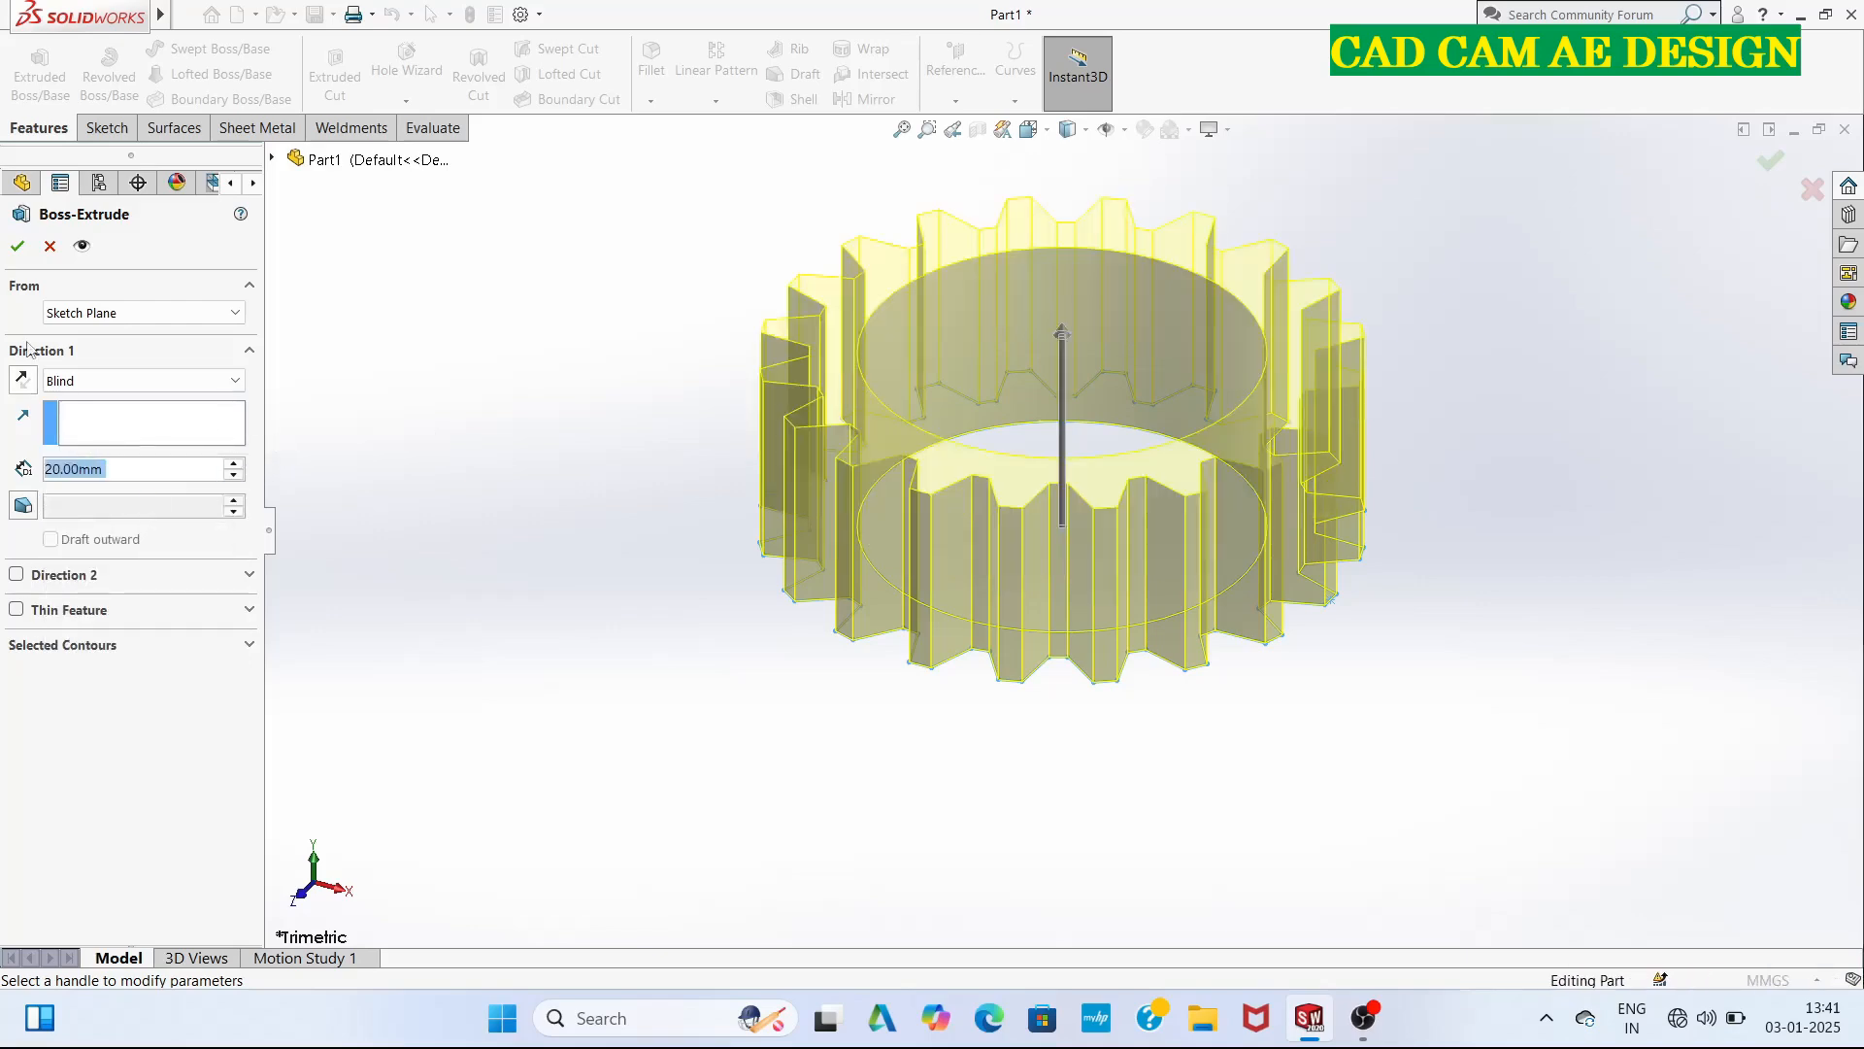
click(17, 246)
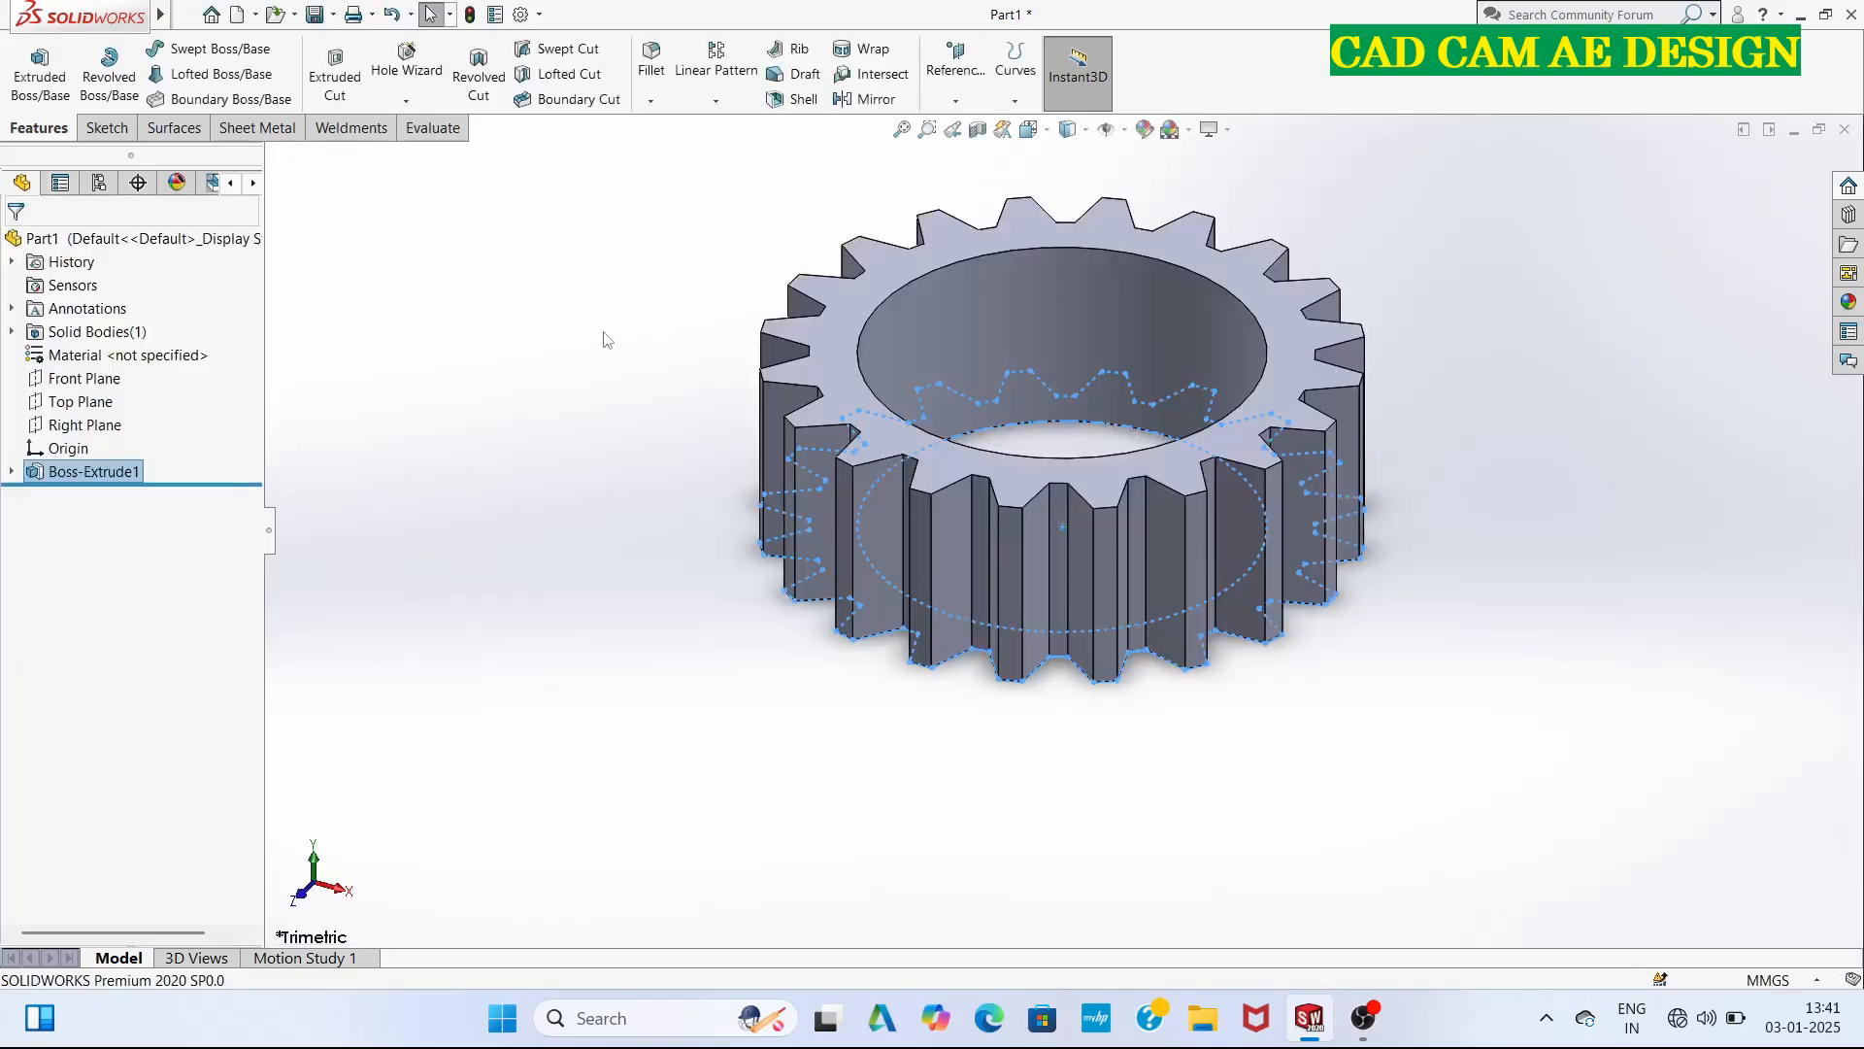
Switch the scene to a plain white background and rotate the gear to examine its teeth and bore.
click(1172, 130)
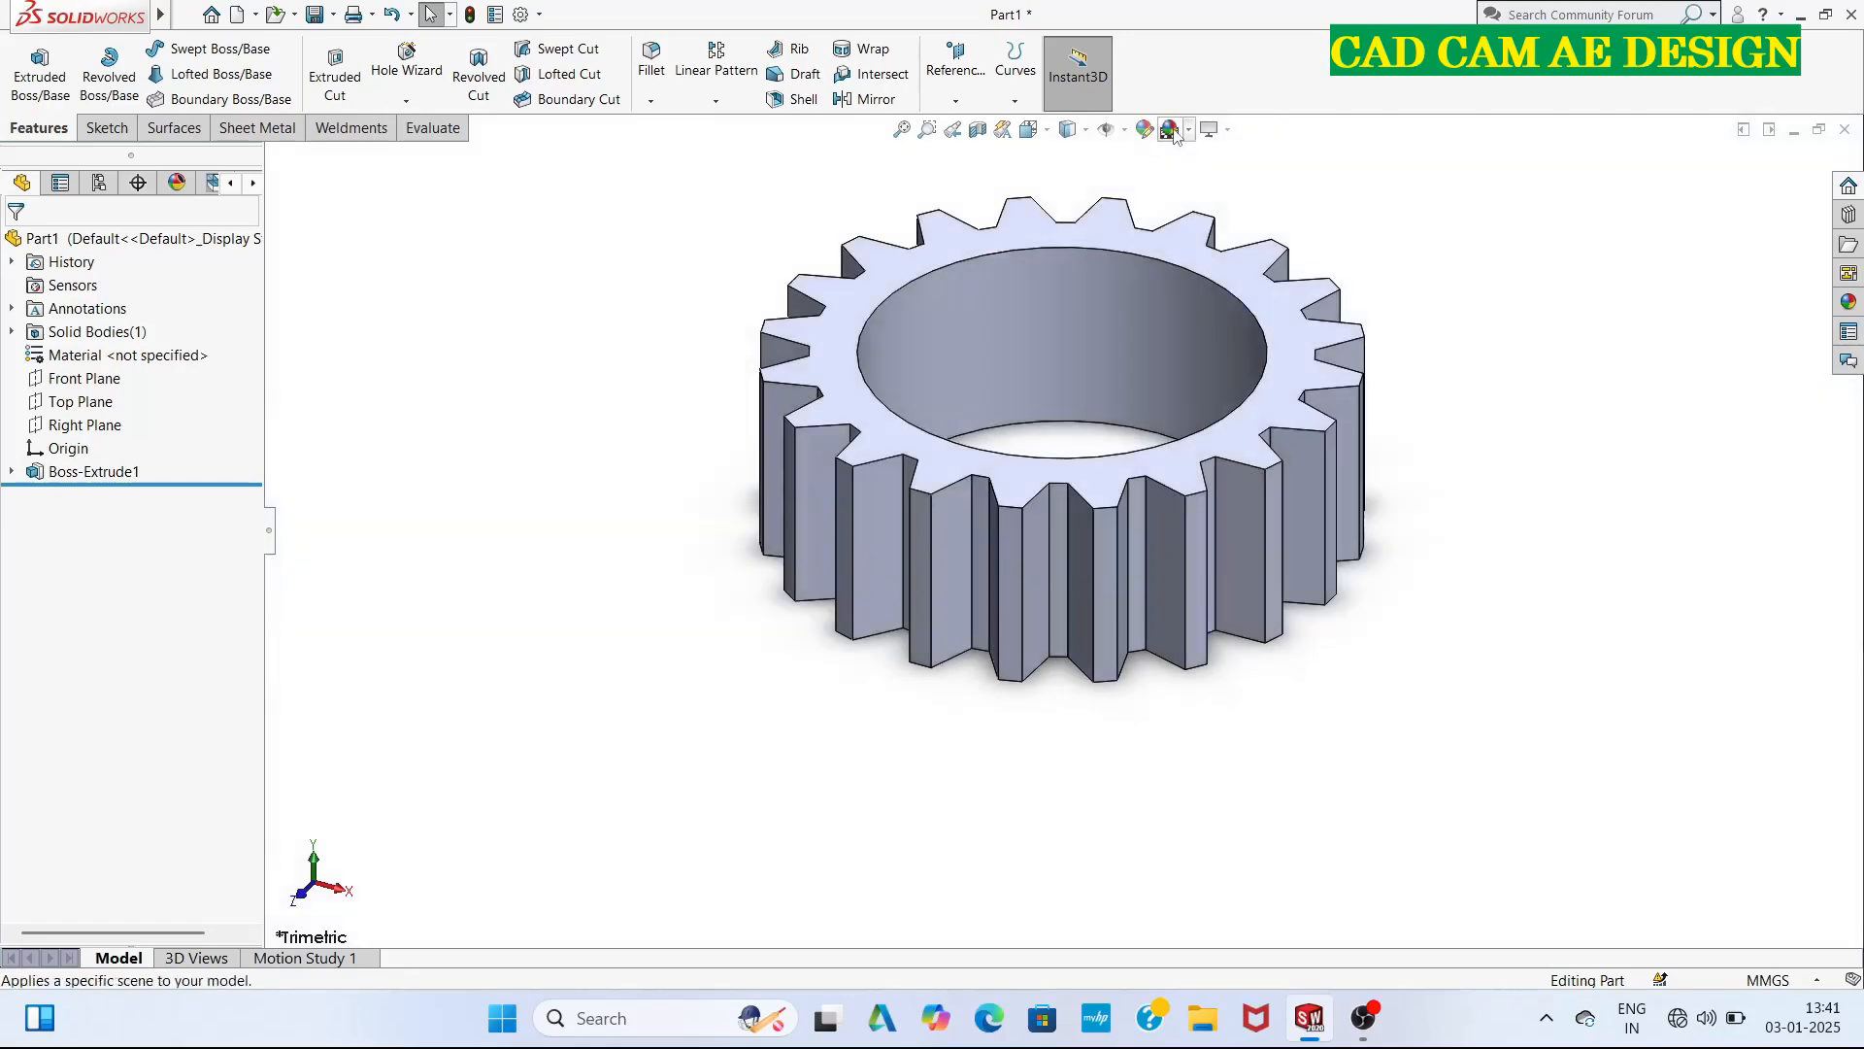
middle_drag(1265, 200, 1154, 347)
scroll(975, 338, up, 3)
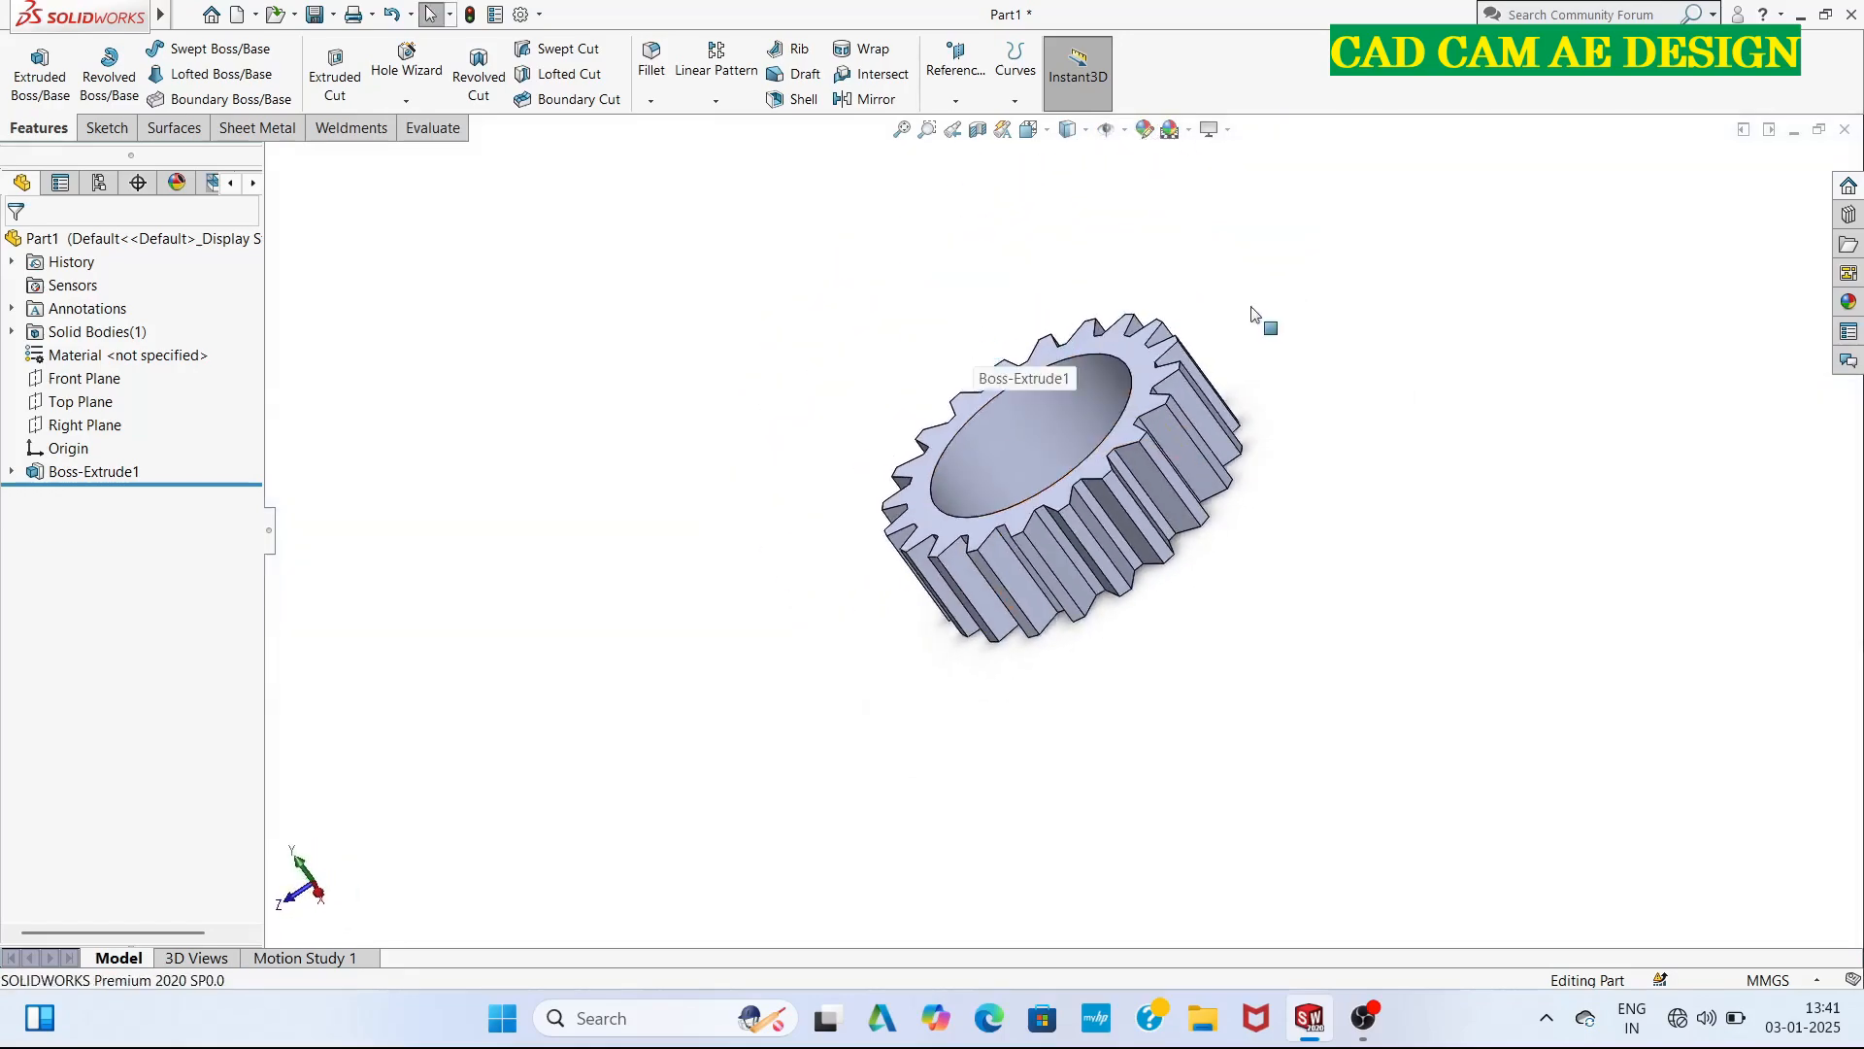
middle_drag(1262, 316, 777, 580)
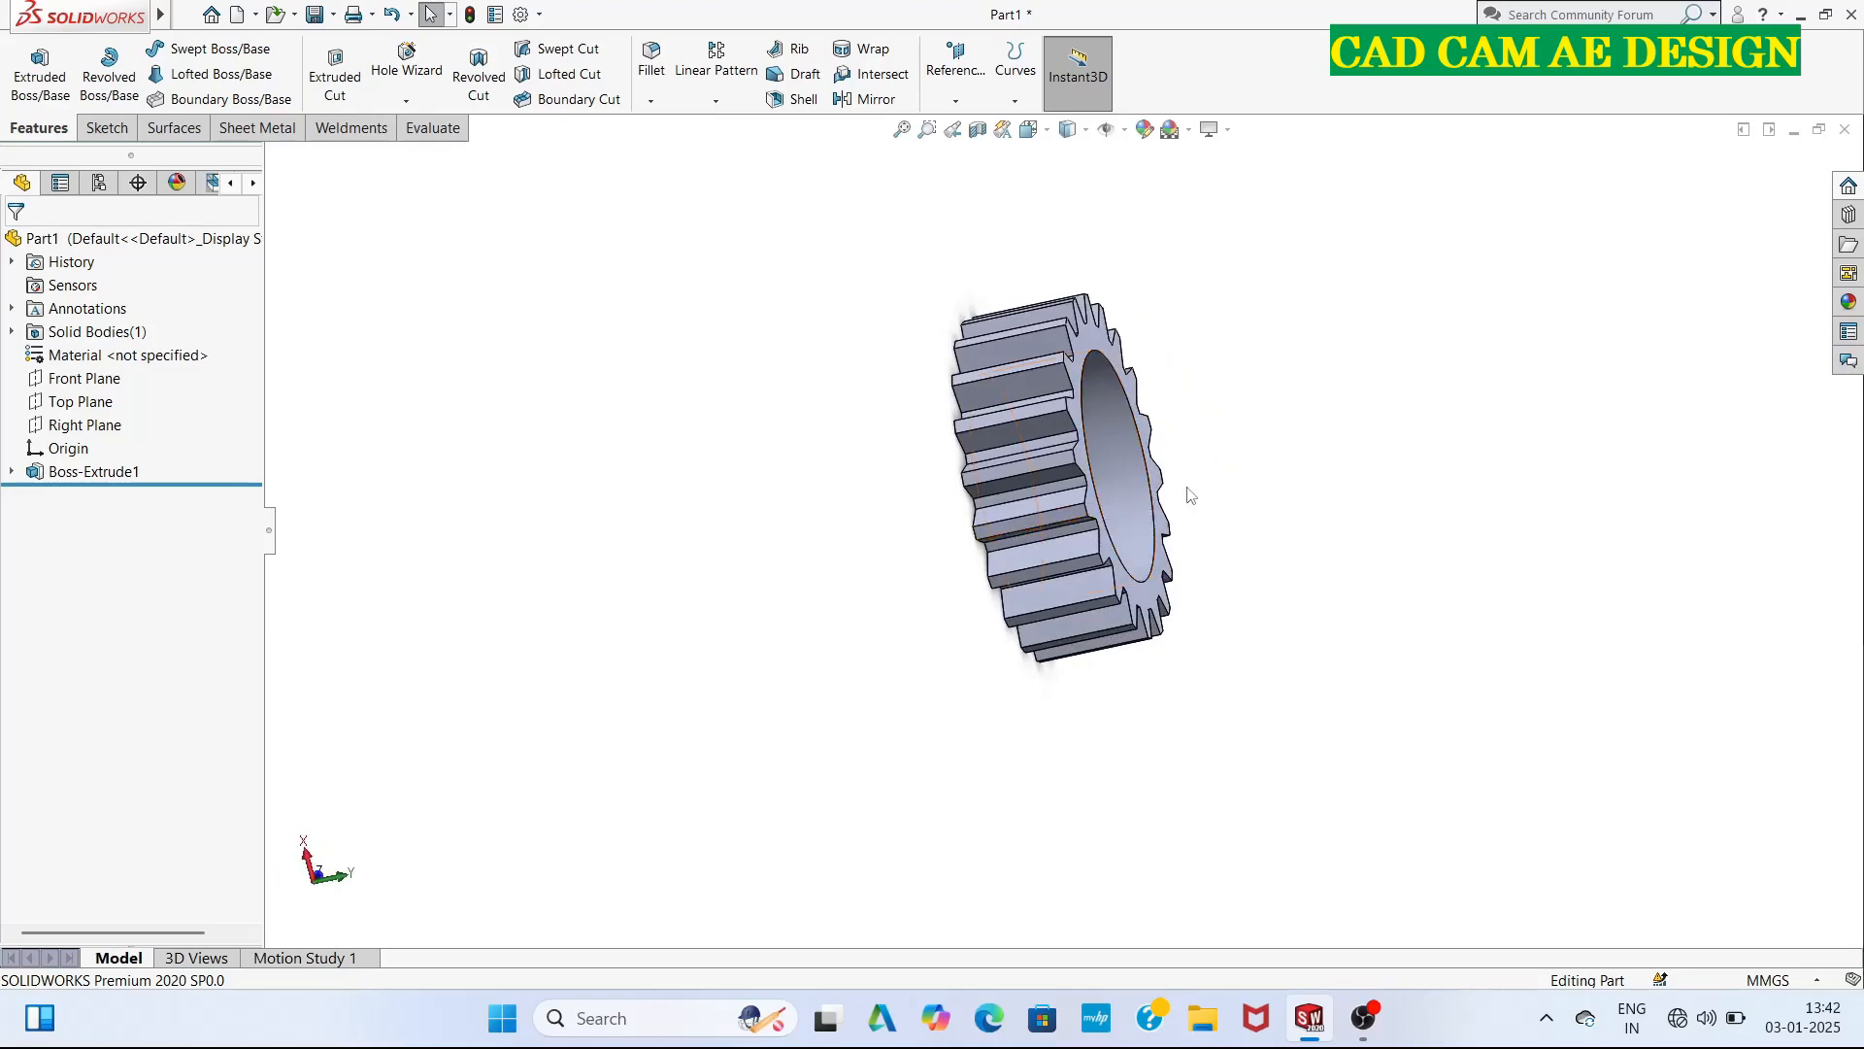
middle_drag(792, 510, 824, 486)
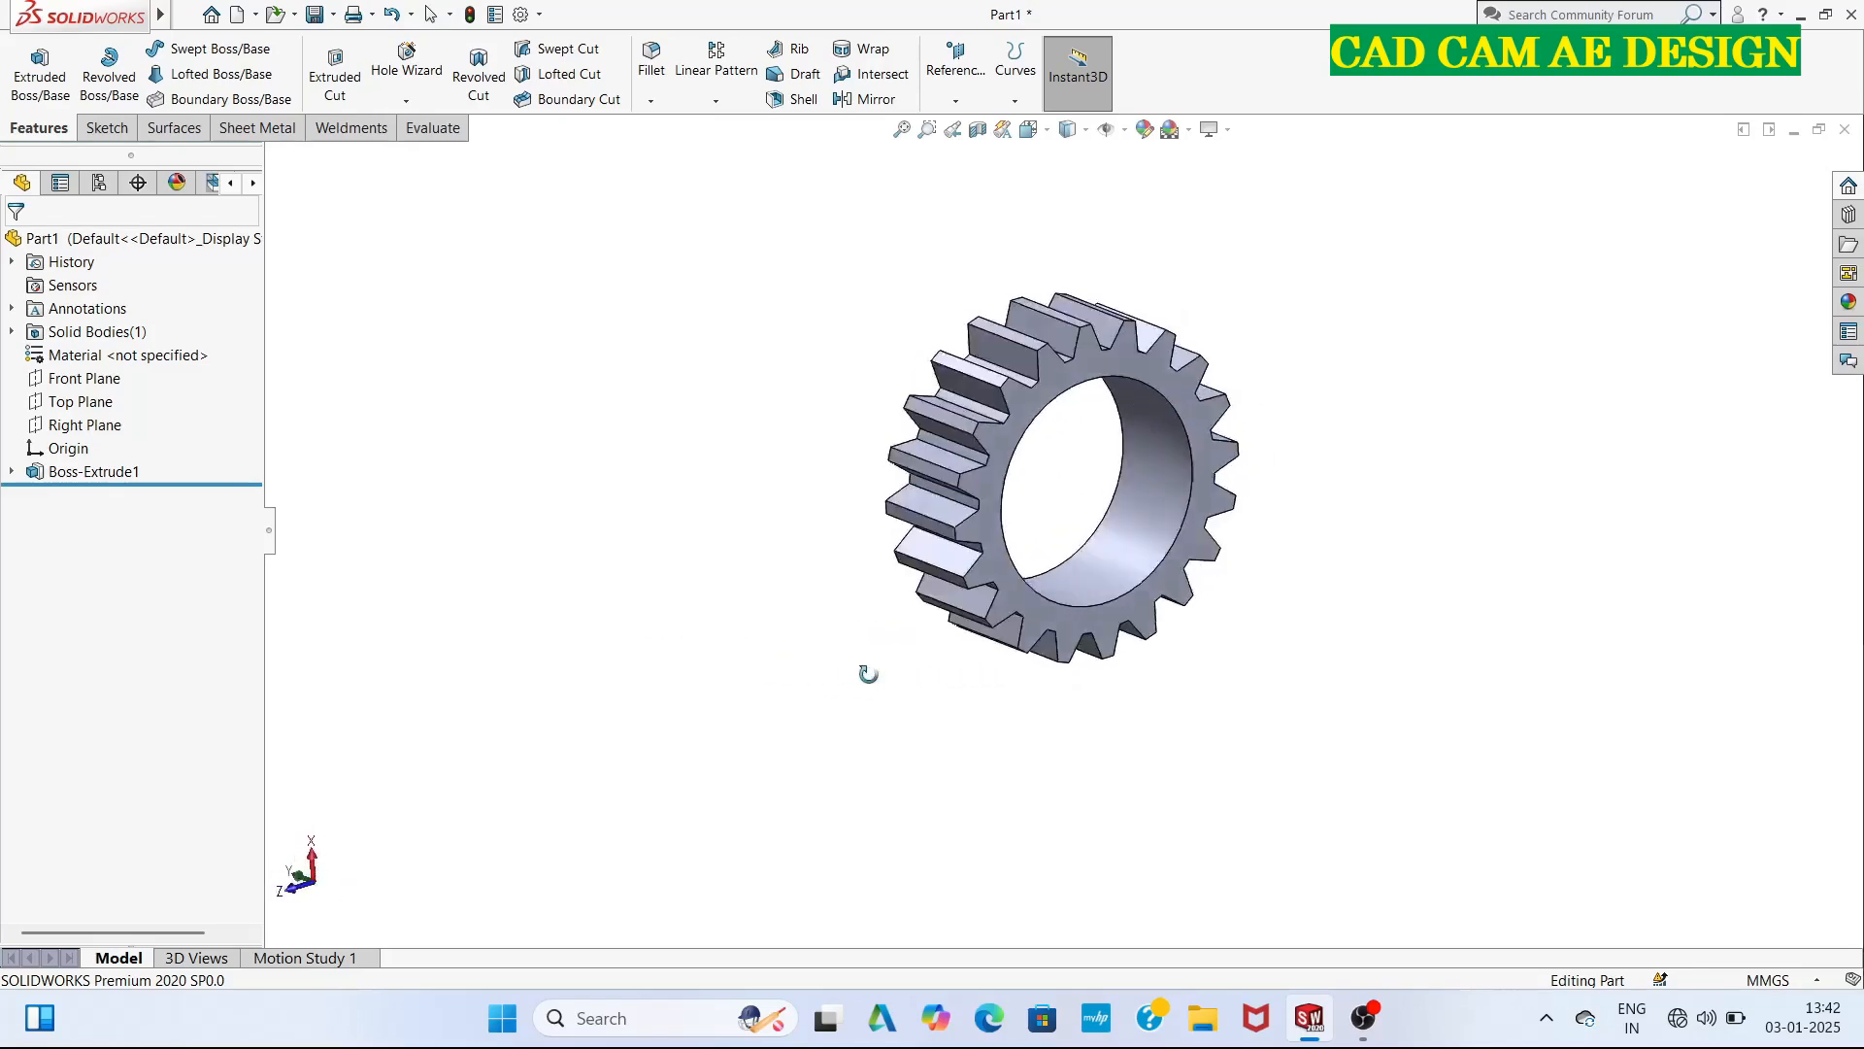
middle_drag(607, 619, 1064, 436)
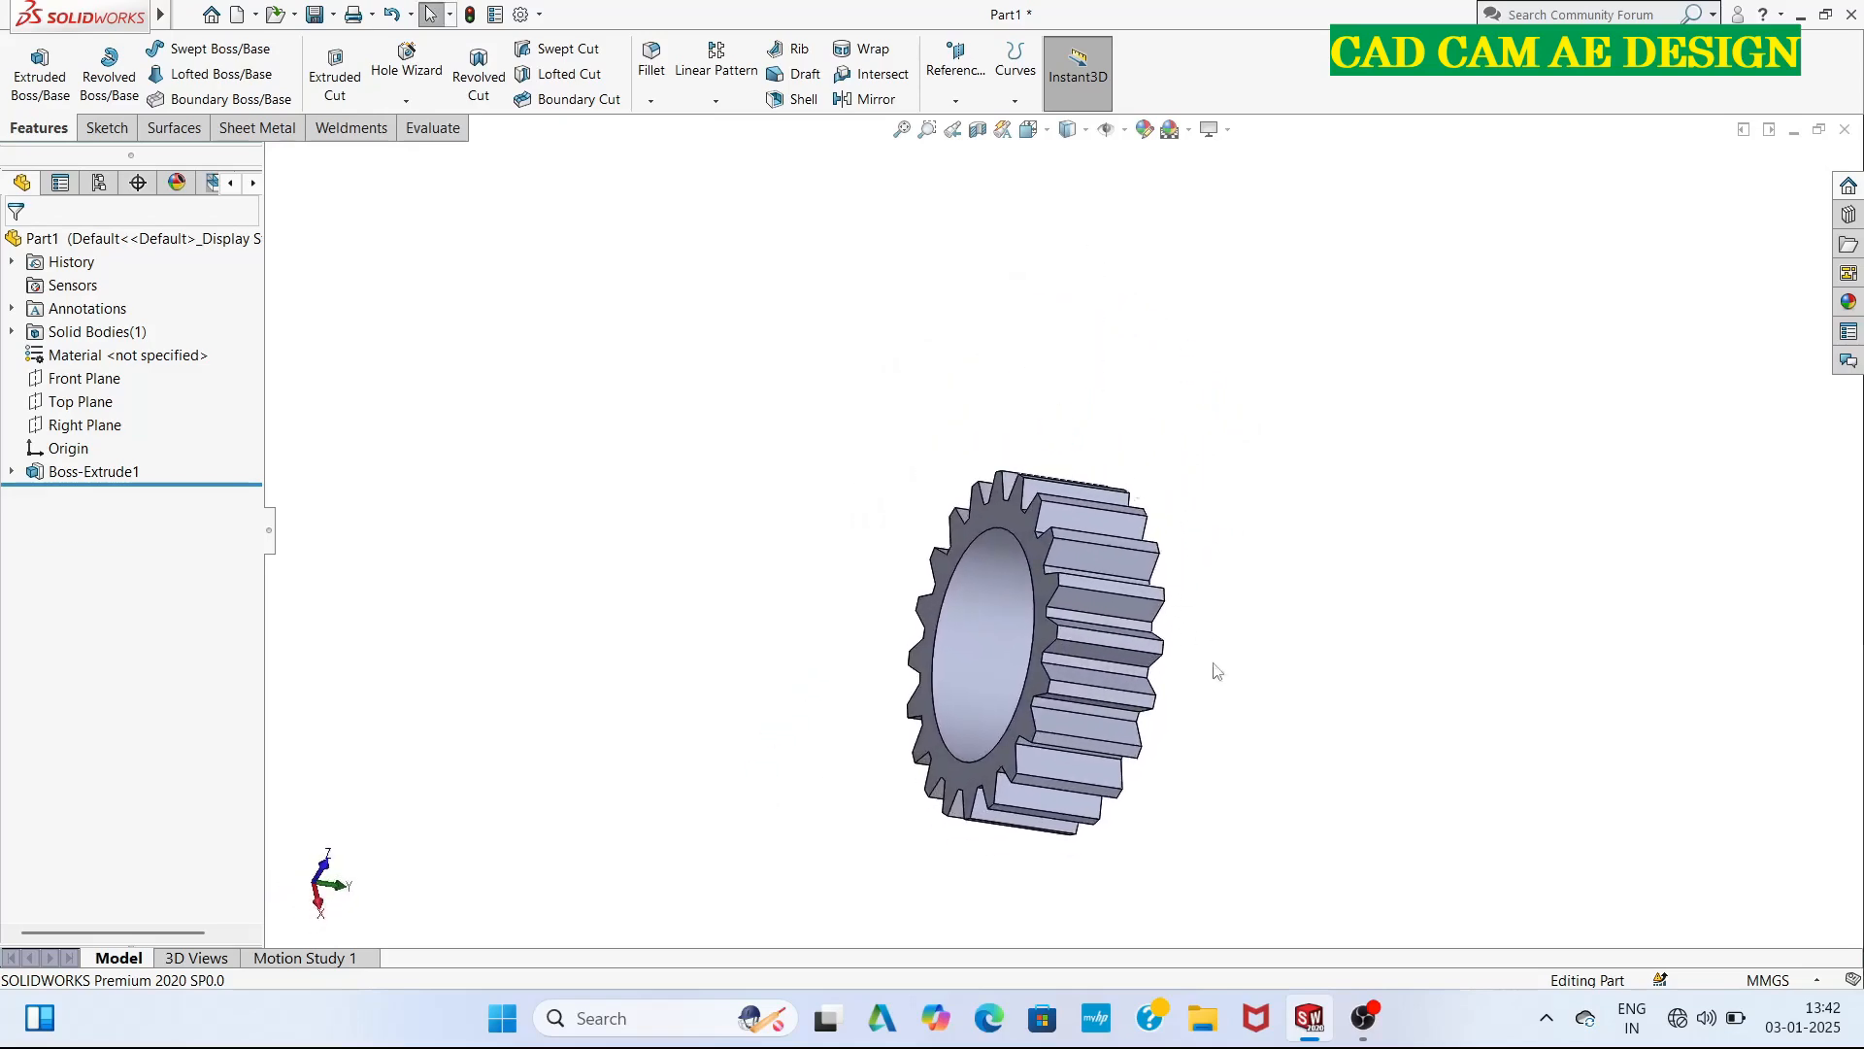
middle_drag(1222, 713, 1058, 592)
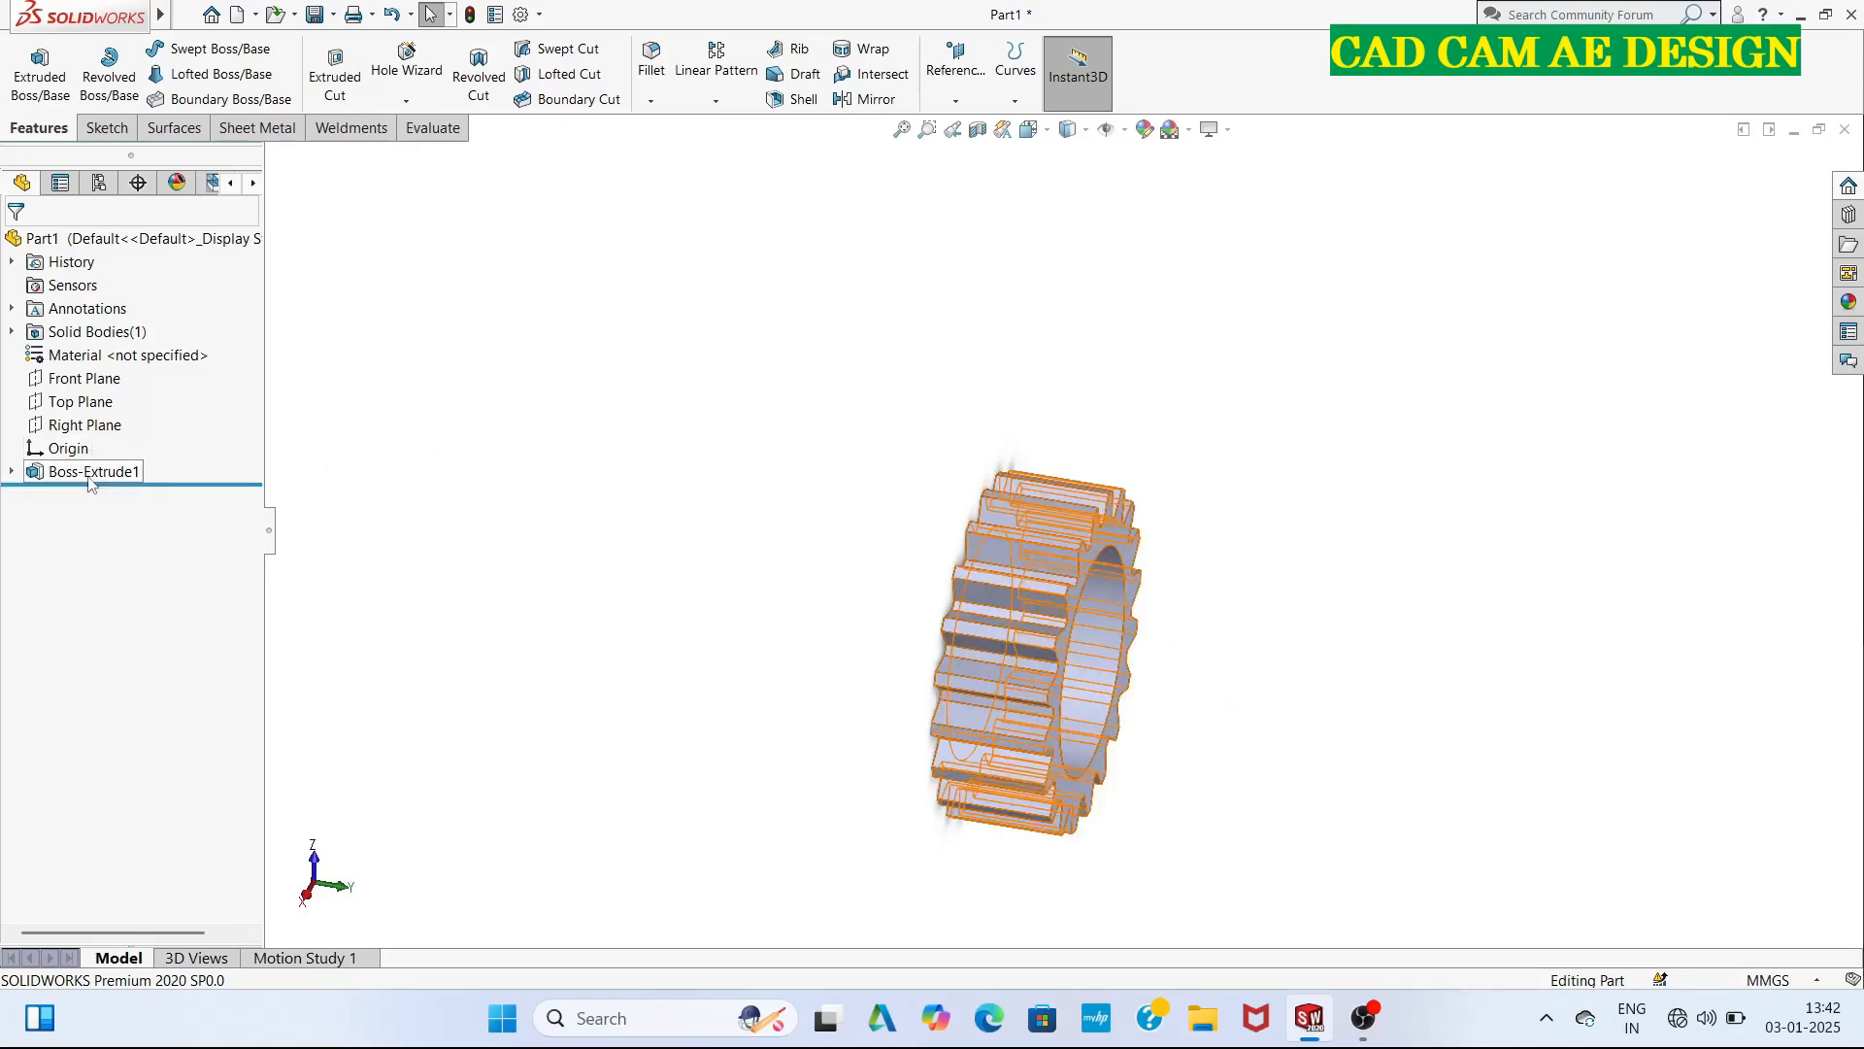
Edit the gear profile sketch, delete its inner 40.5 mm circle despite the associated dimension, and exit the sketch.
click(13, 263)
click(92, 308)
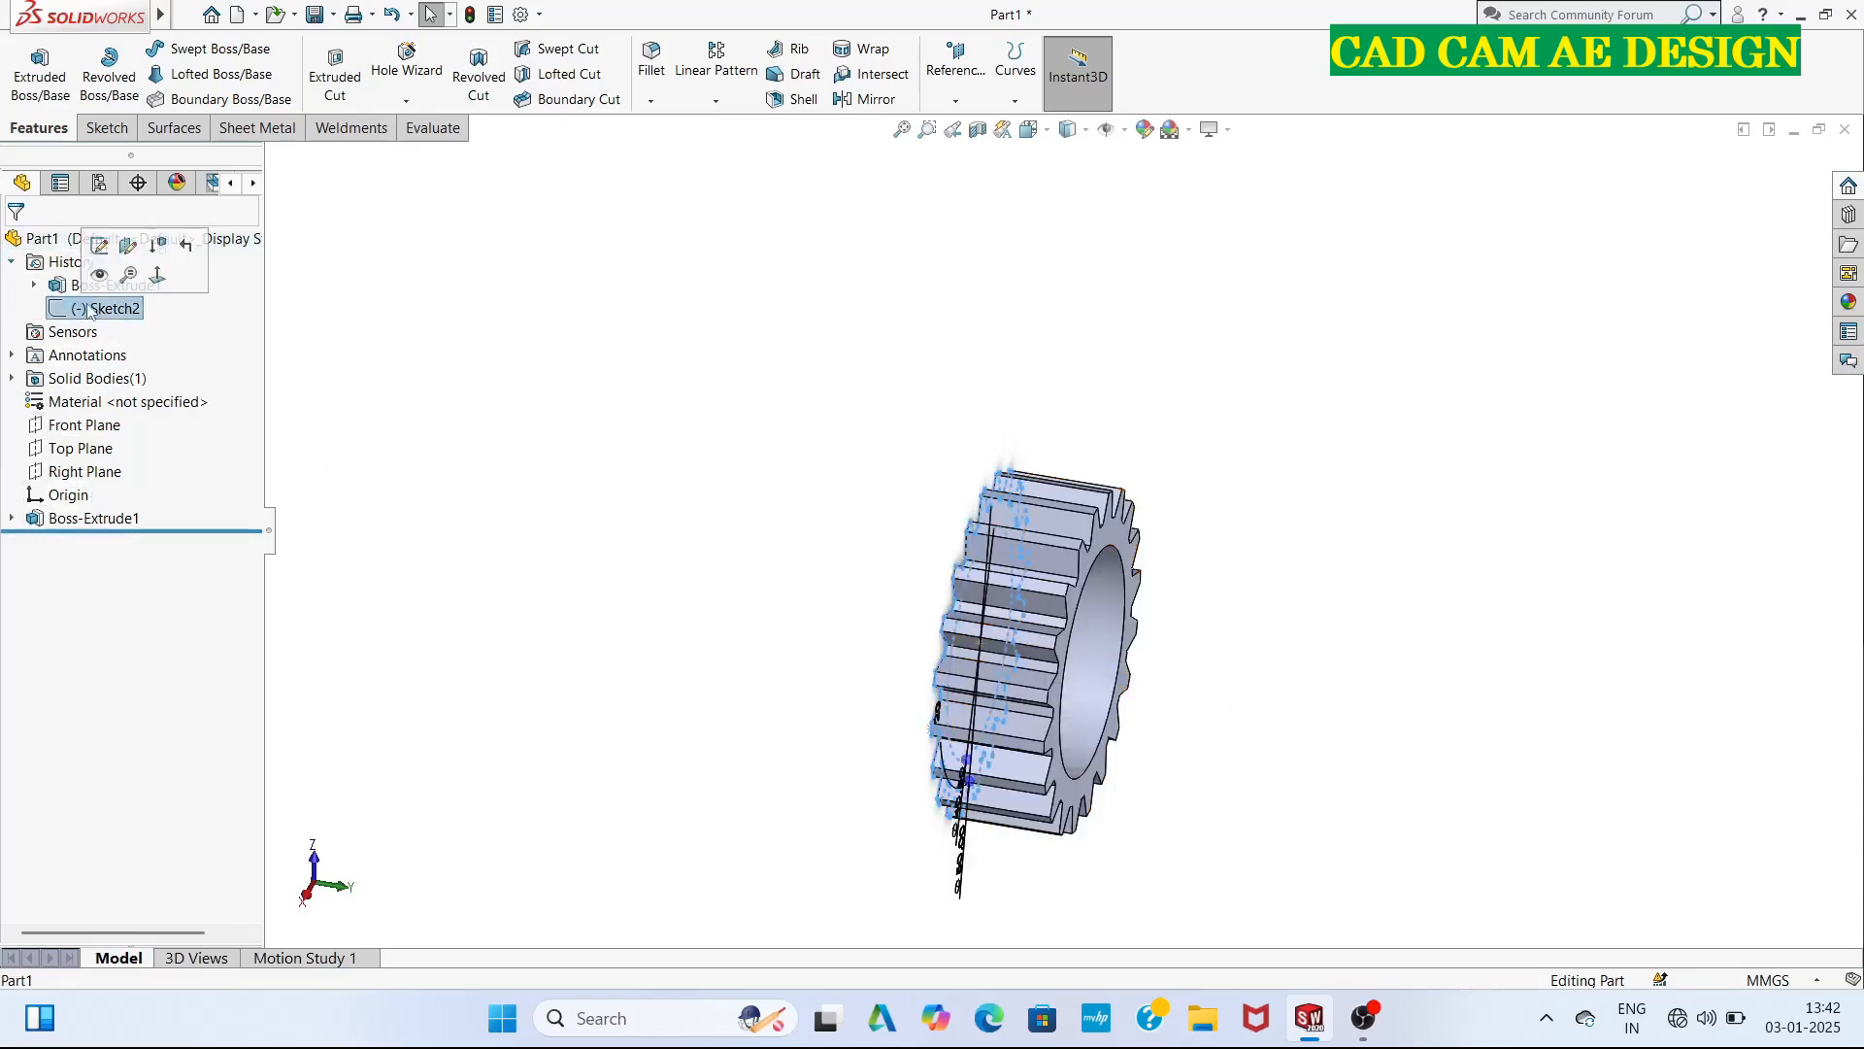
click(100, 247)
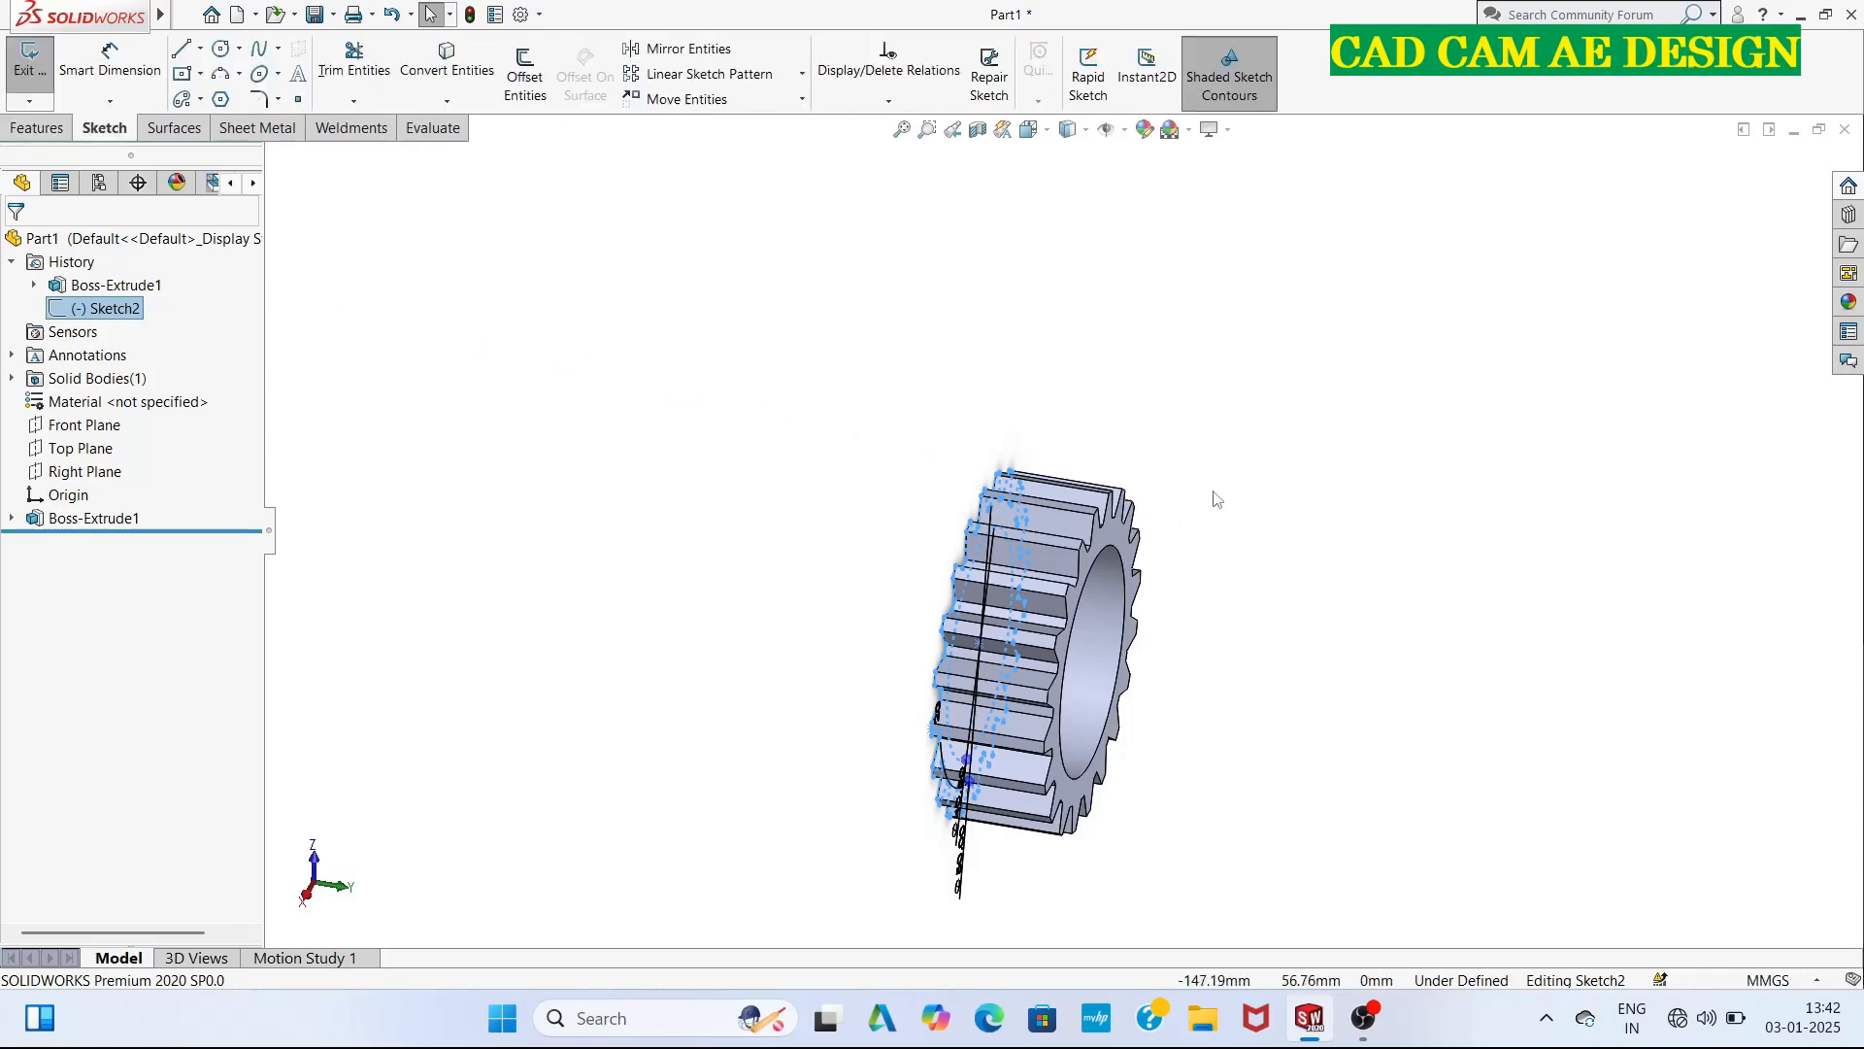
click(1033, 130)
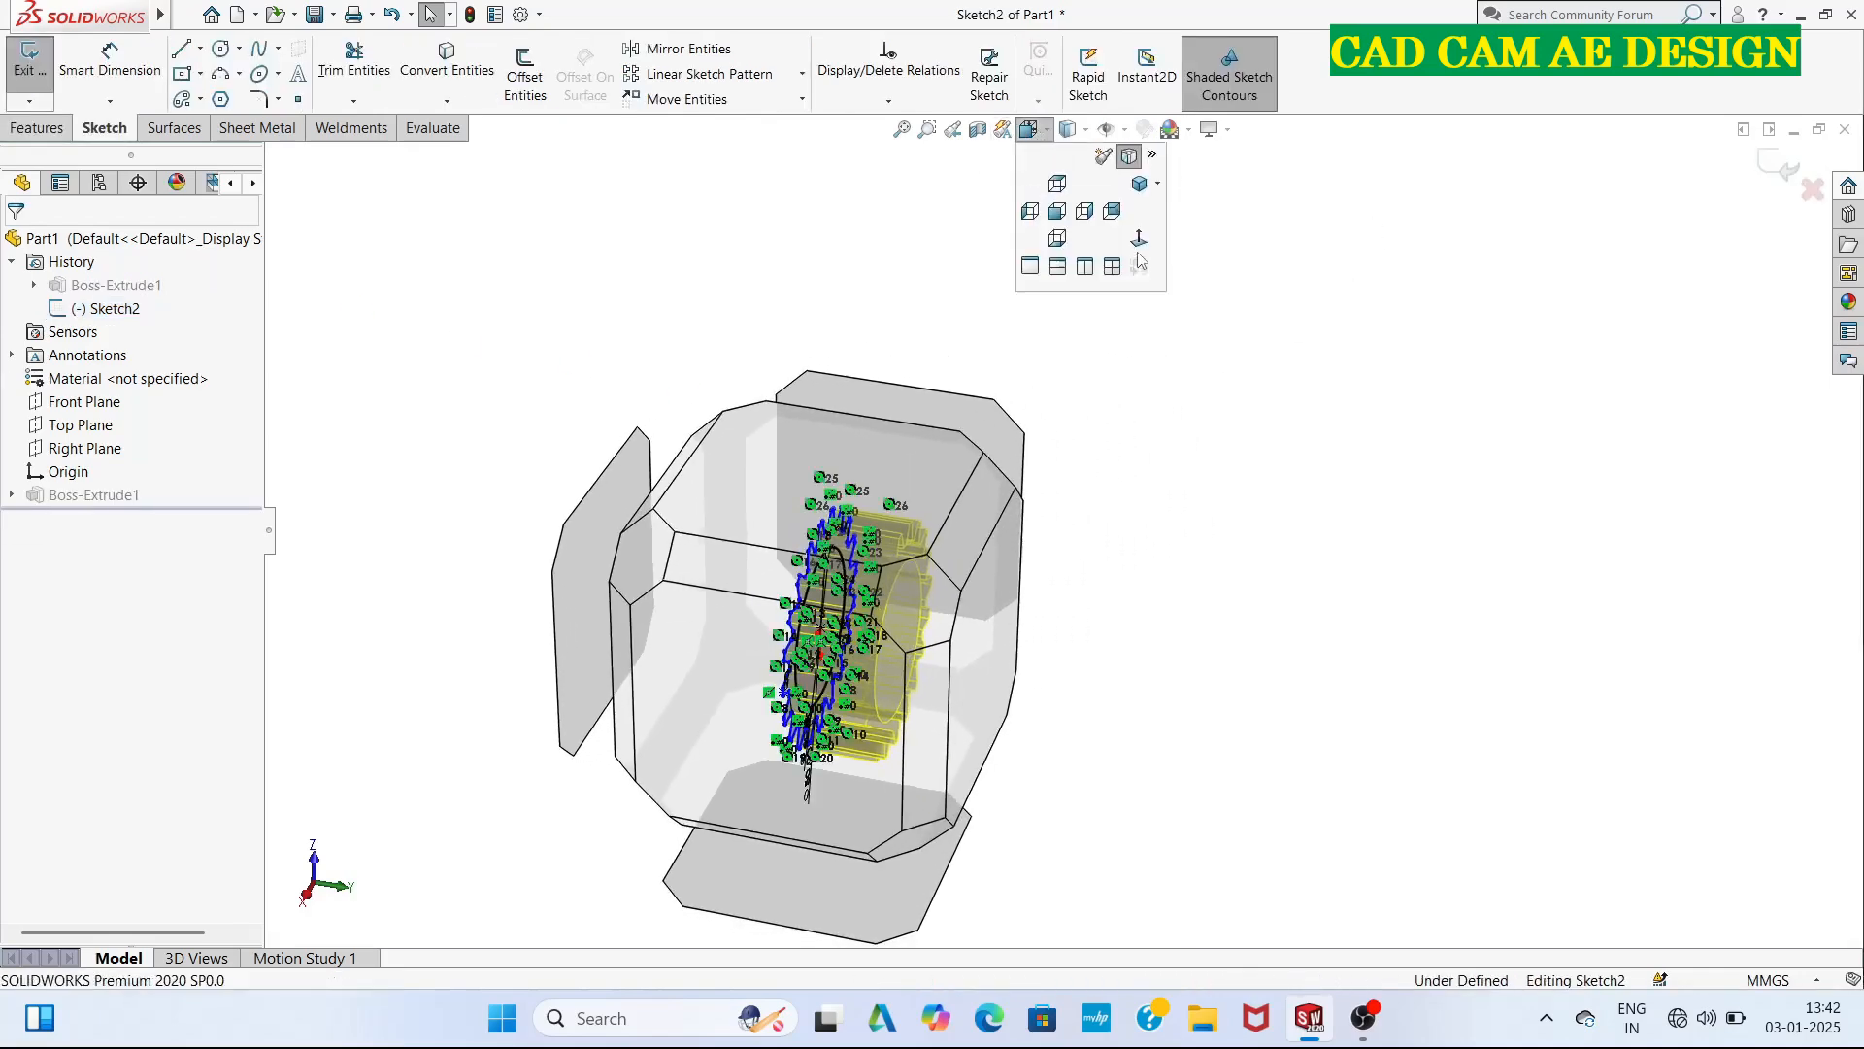
click(1139, 239)
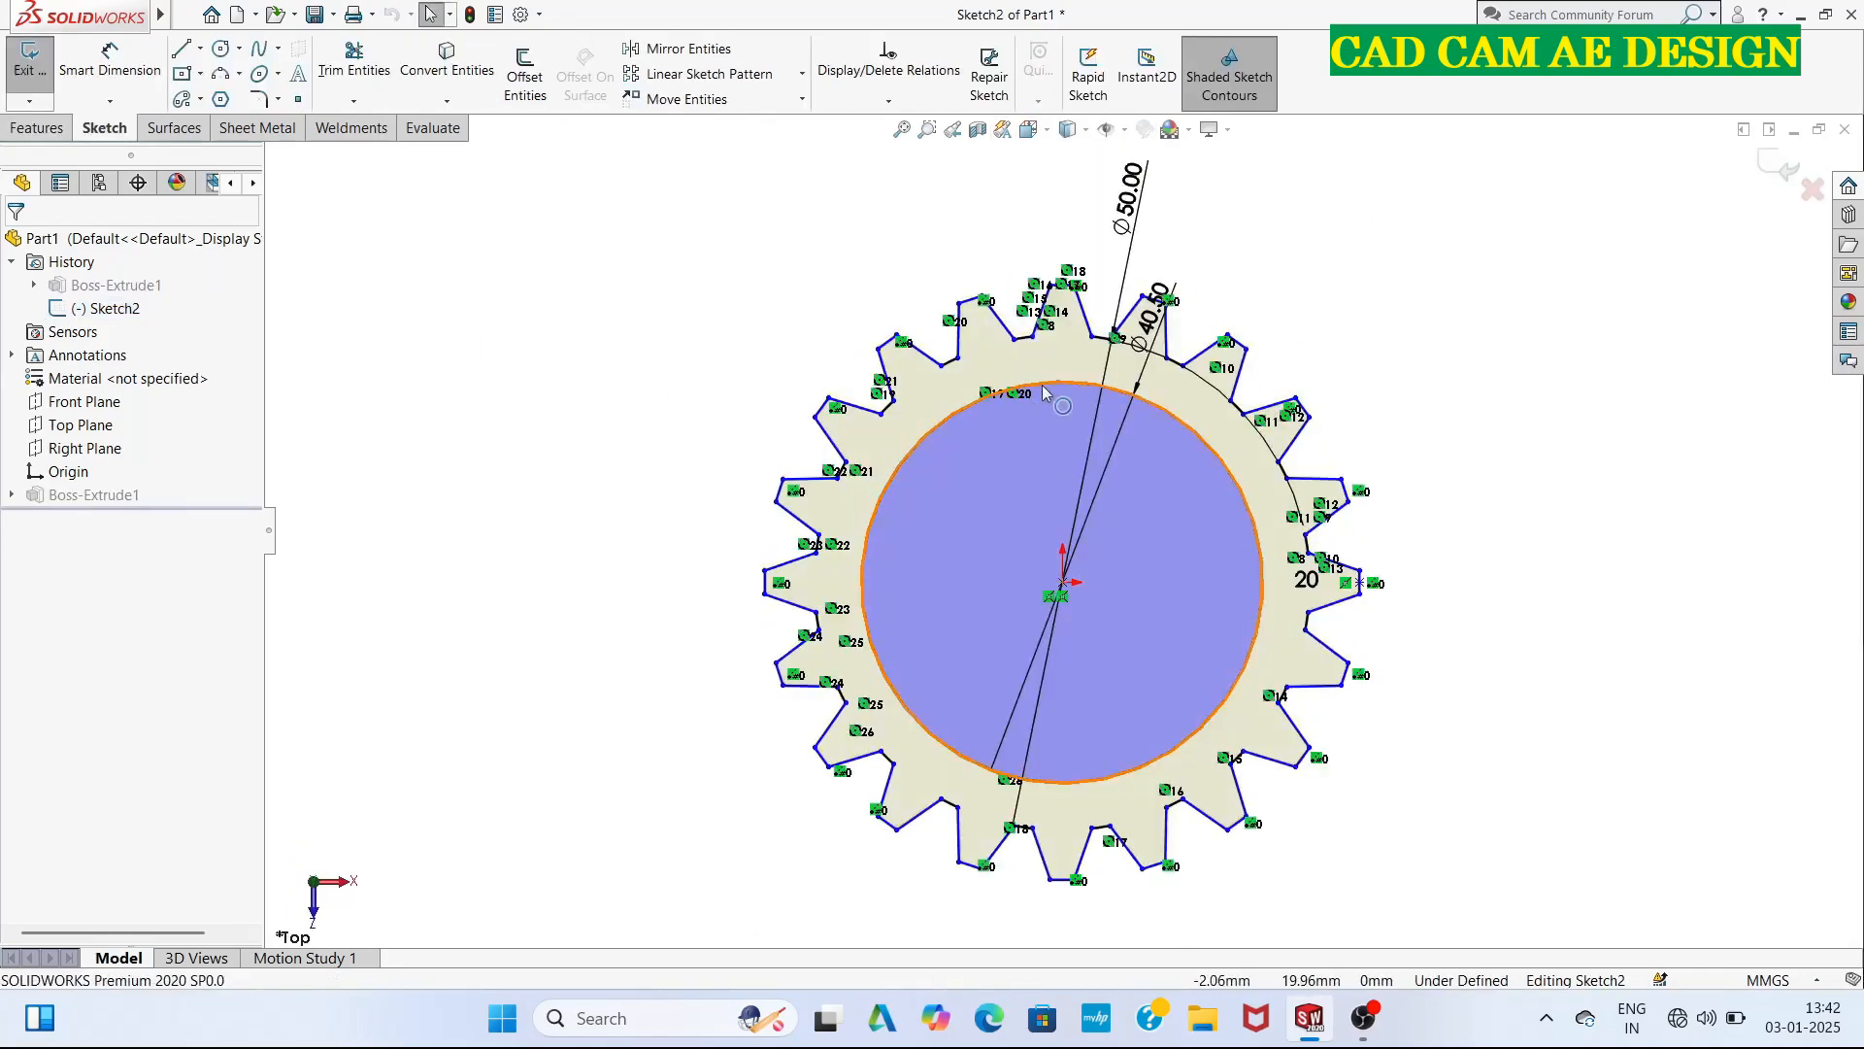
right_click(1041, 387)
click(1110, 673)
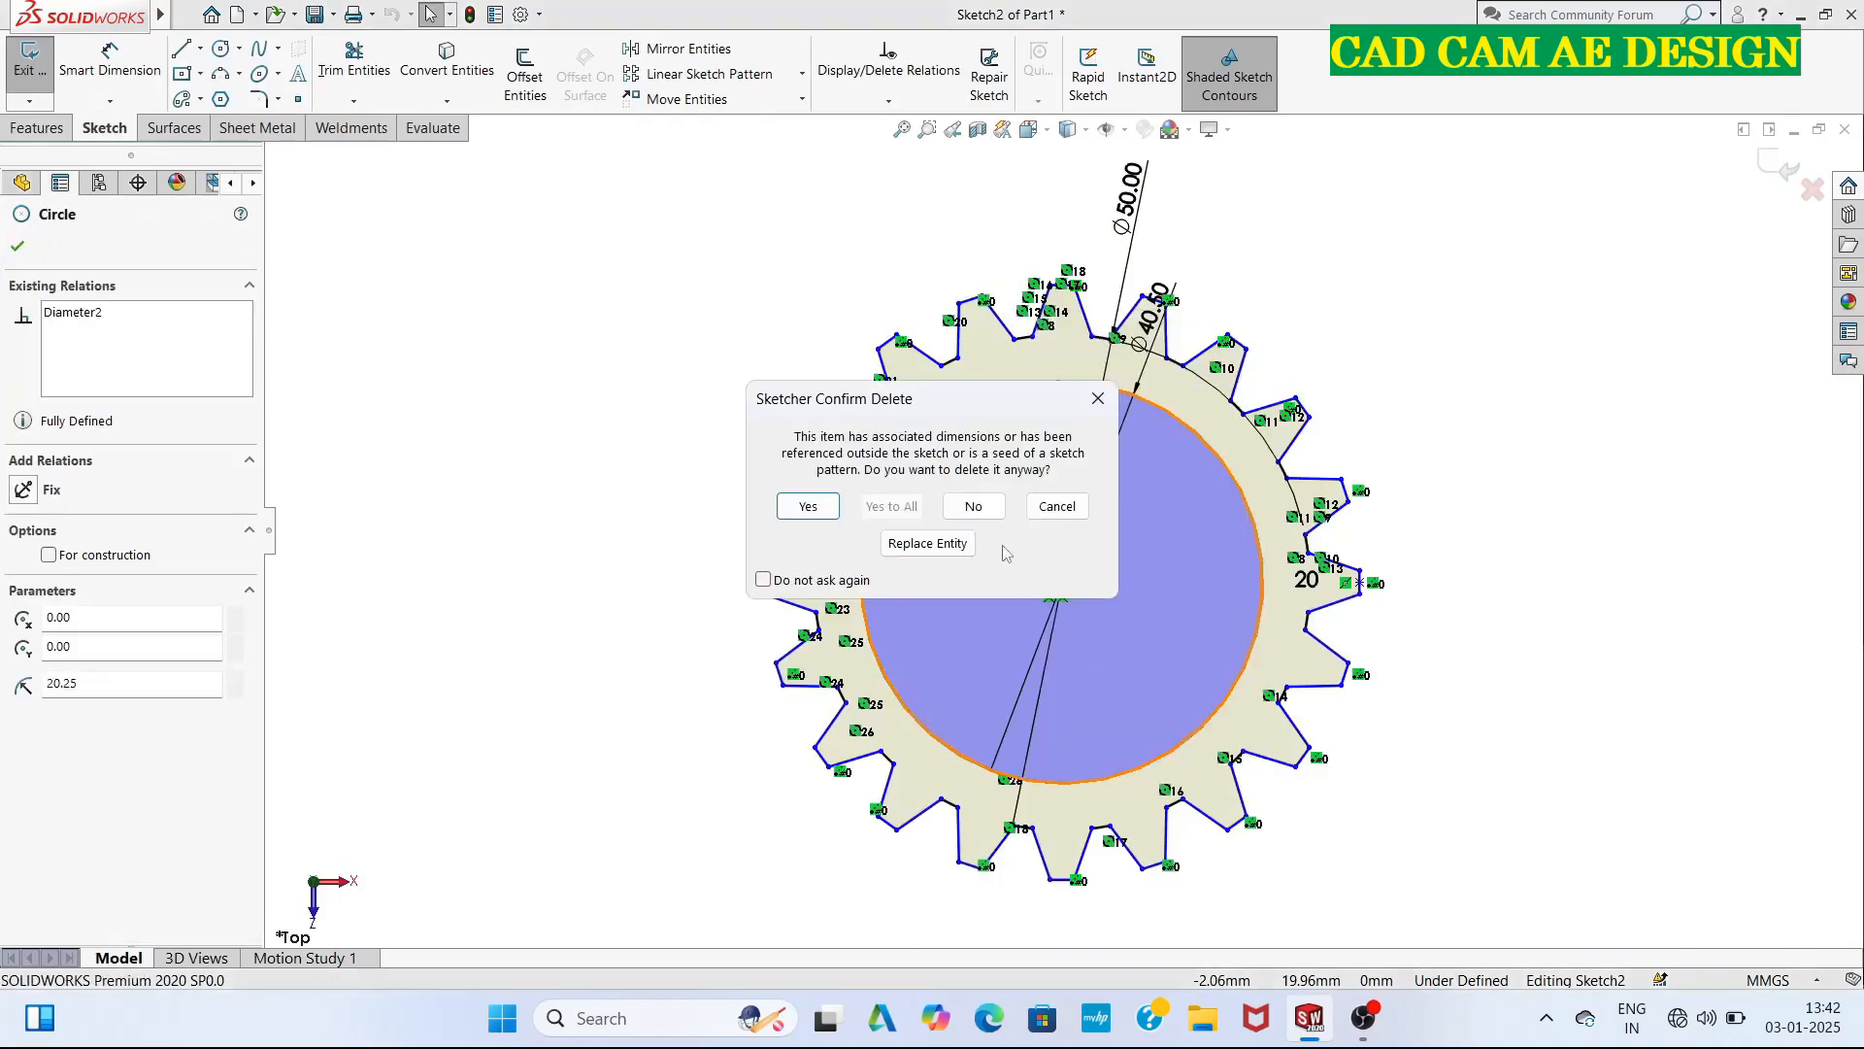
click(806, 505)
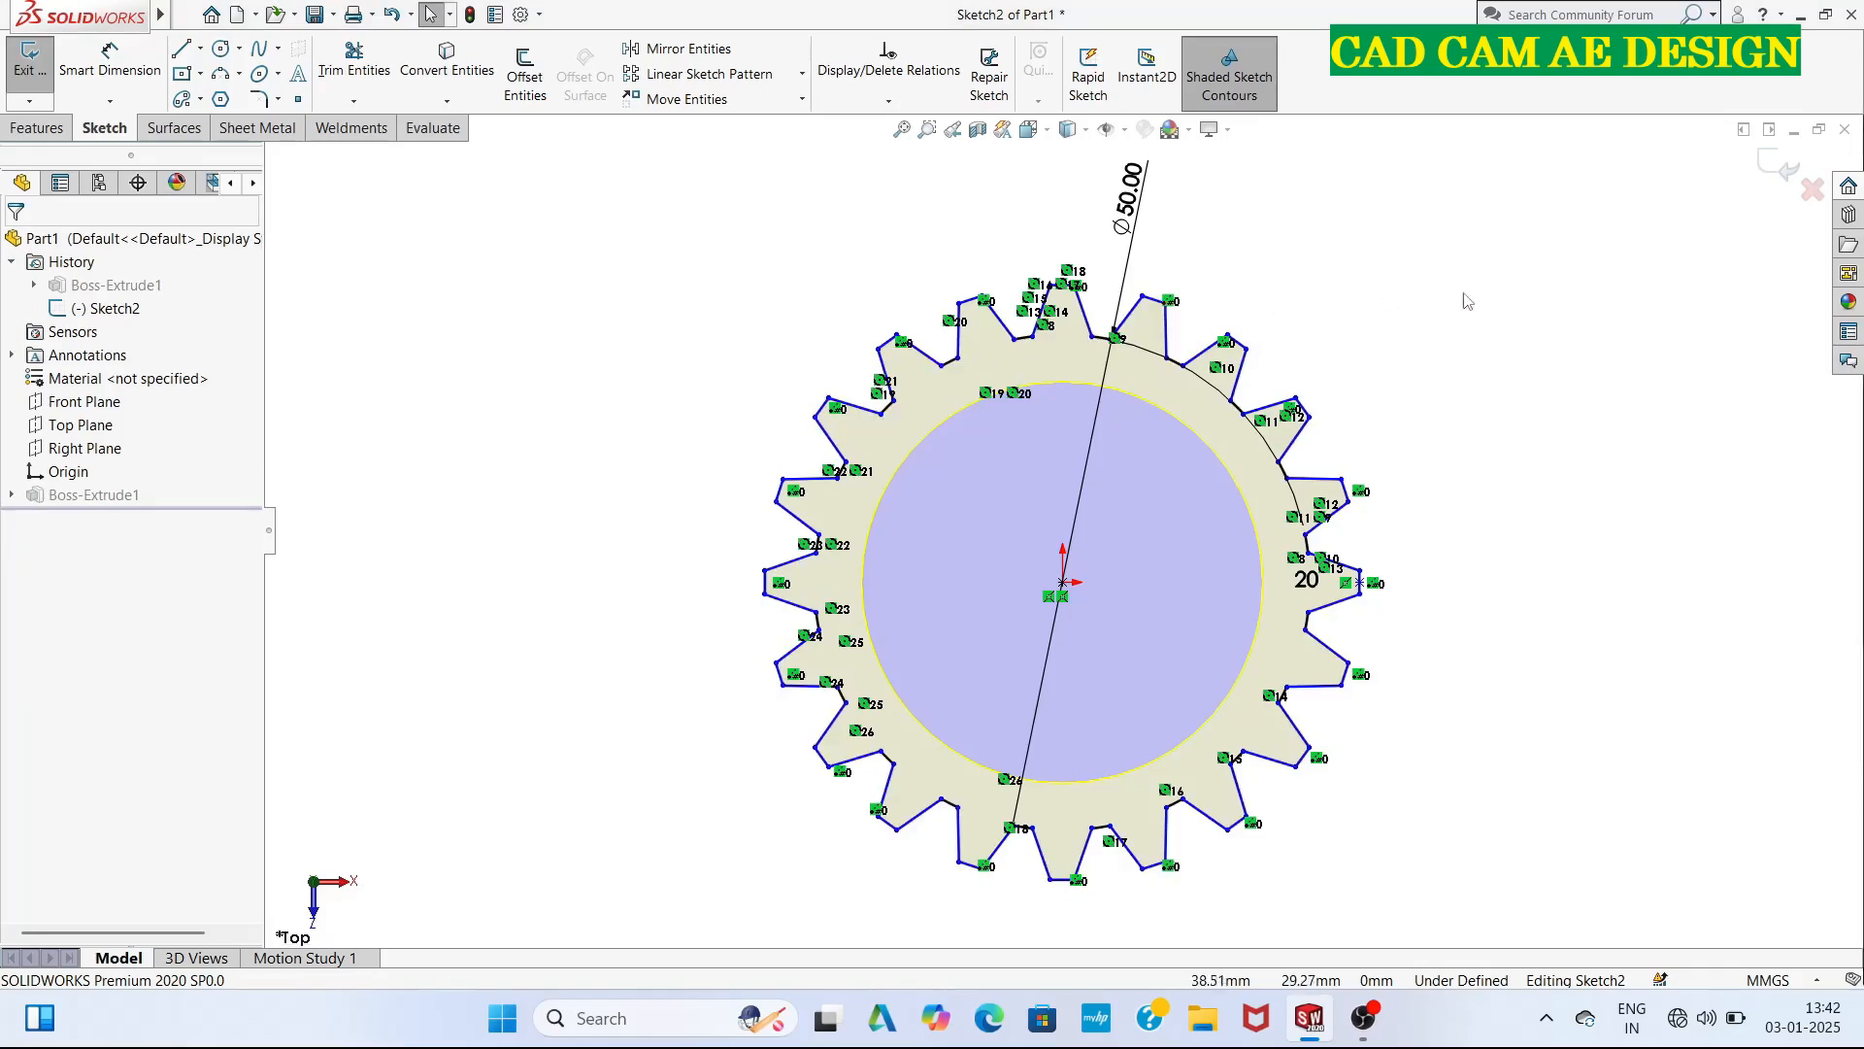
click(1767, 164)
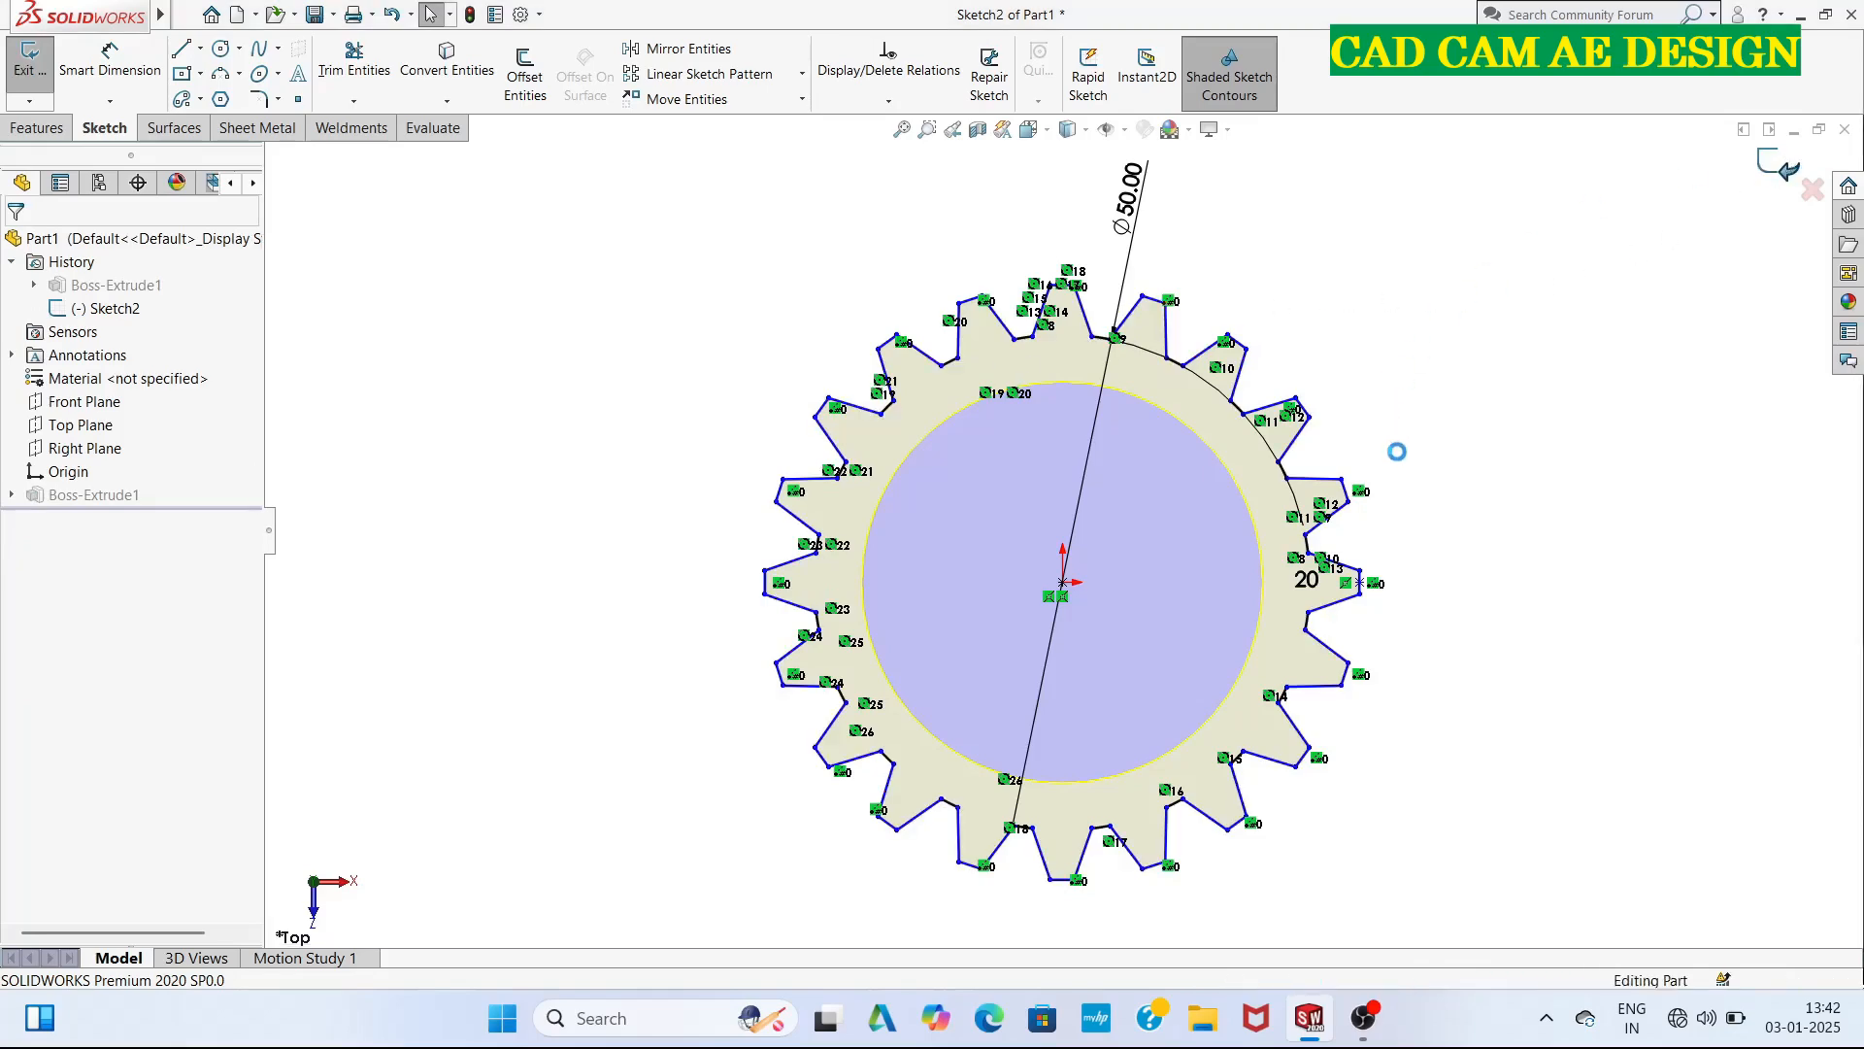
Sketch a 40.5 mm diameter circle centred on the origin on the gear's flat bottom face.
mouse_move(1477, 578)
middle_down()
mouse_move(1369, 553)
mouse_move(1071, 364)
middle_up()
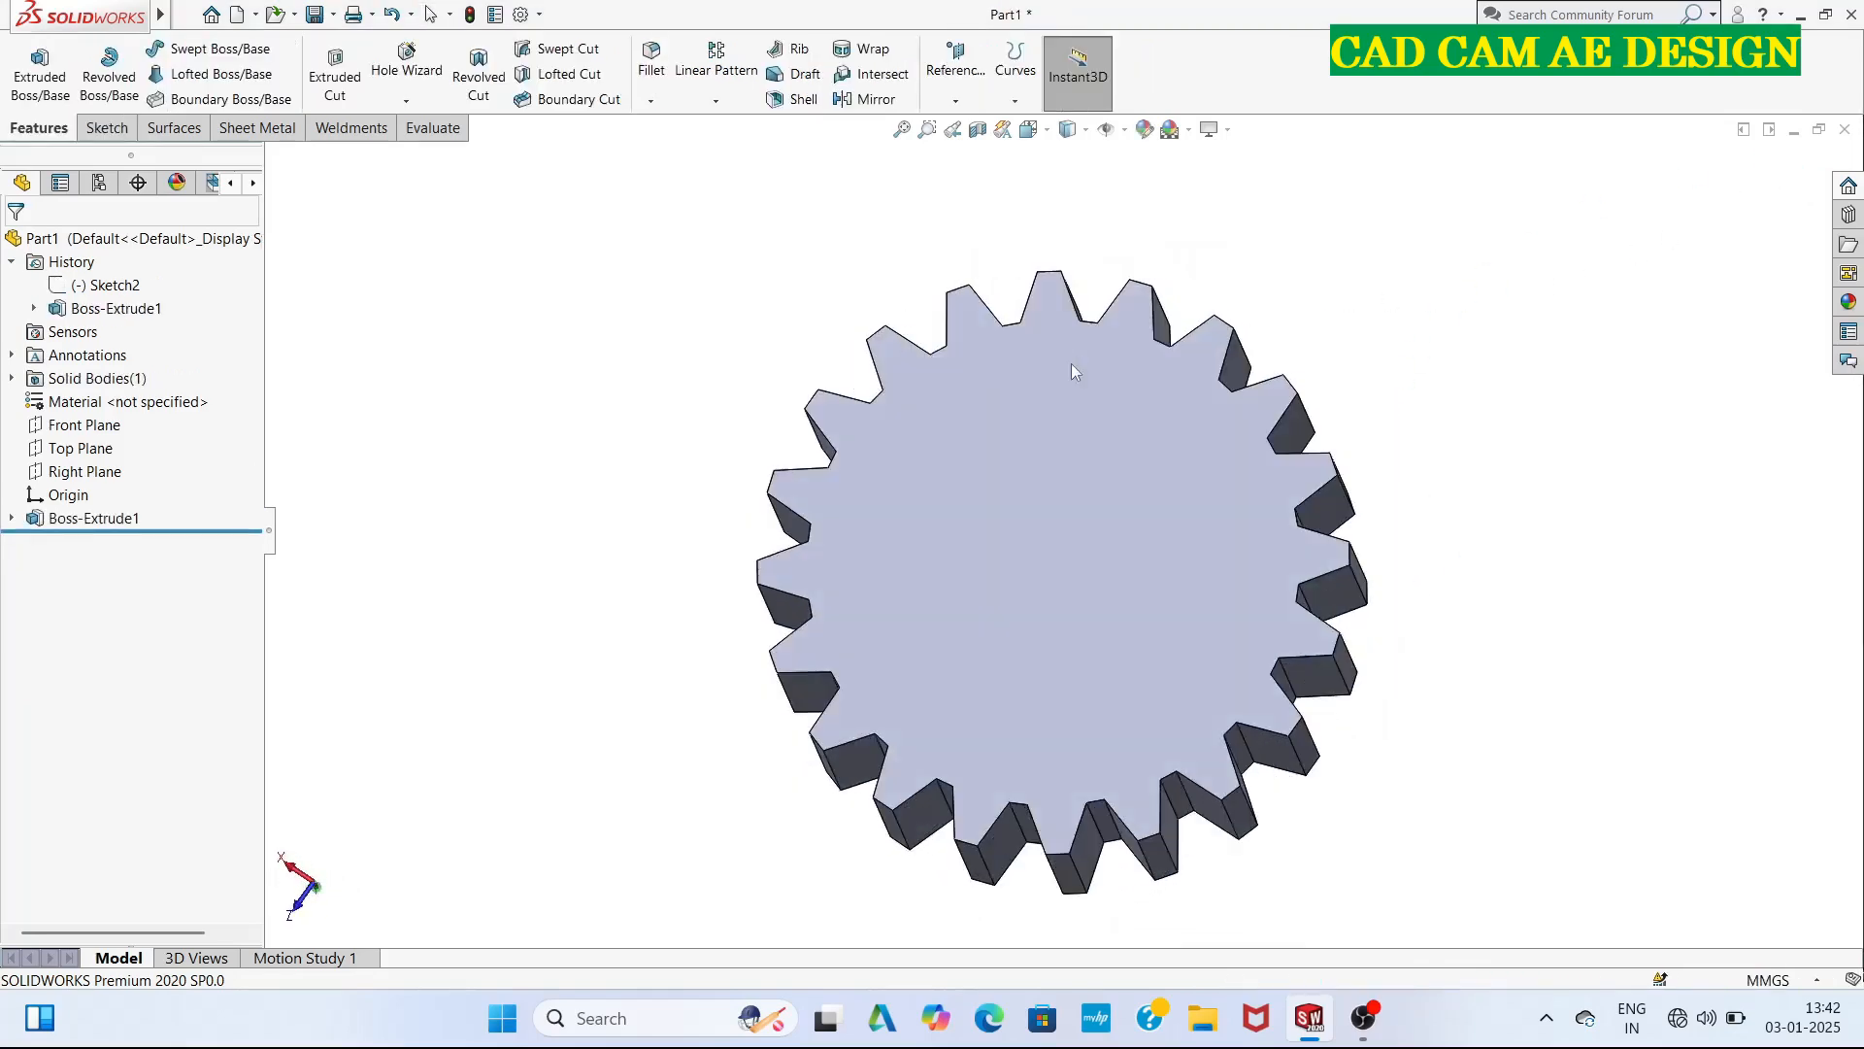
middle_drag(452, 552, 499, 470)
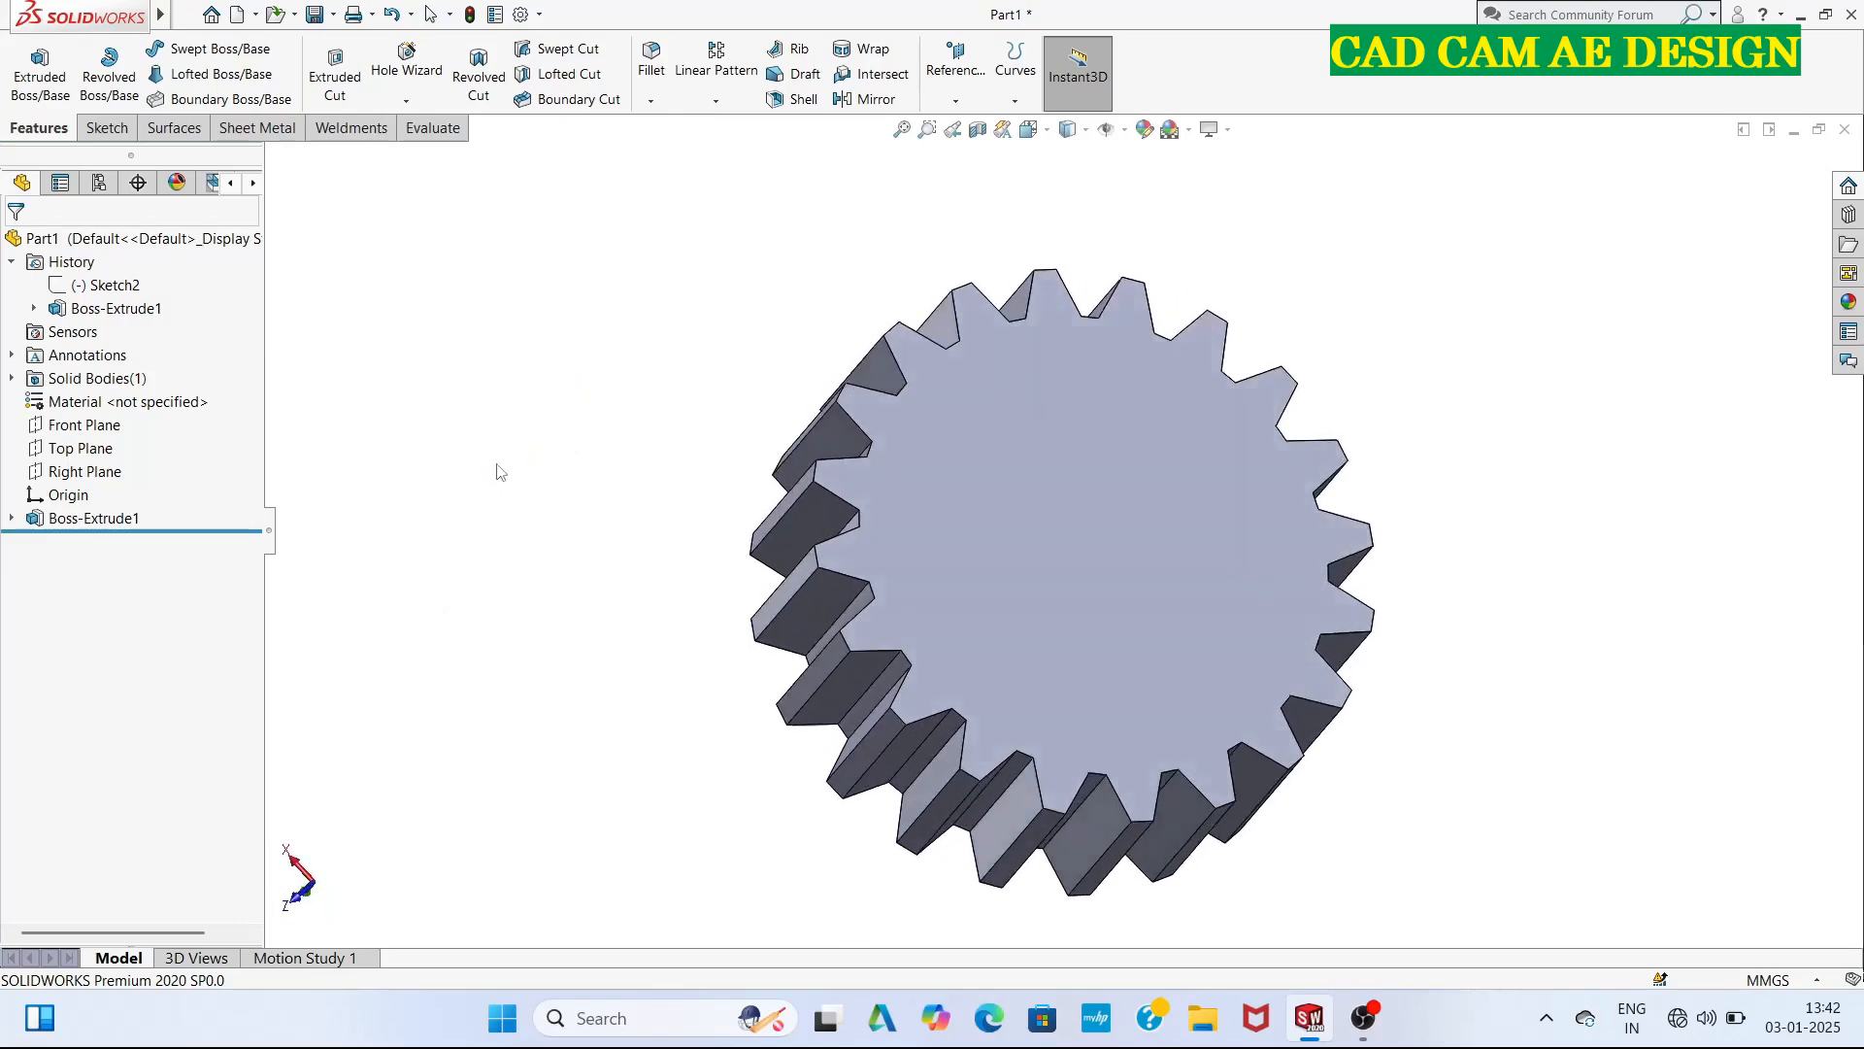
click(1127, 540)
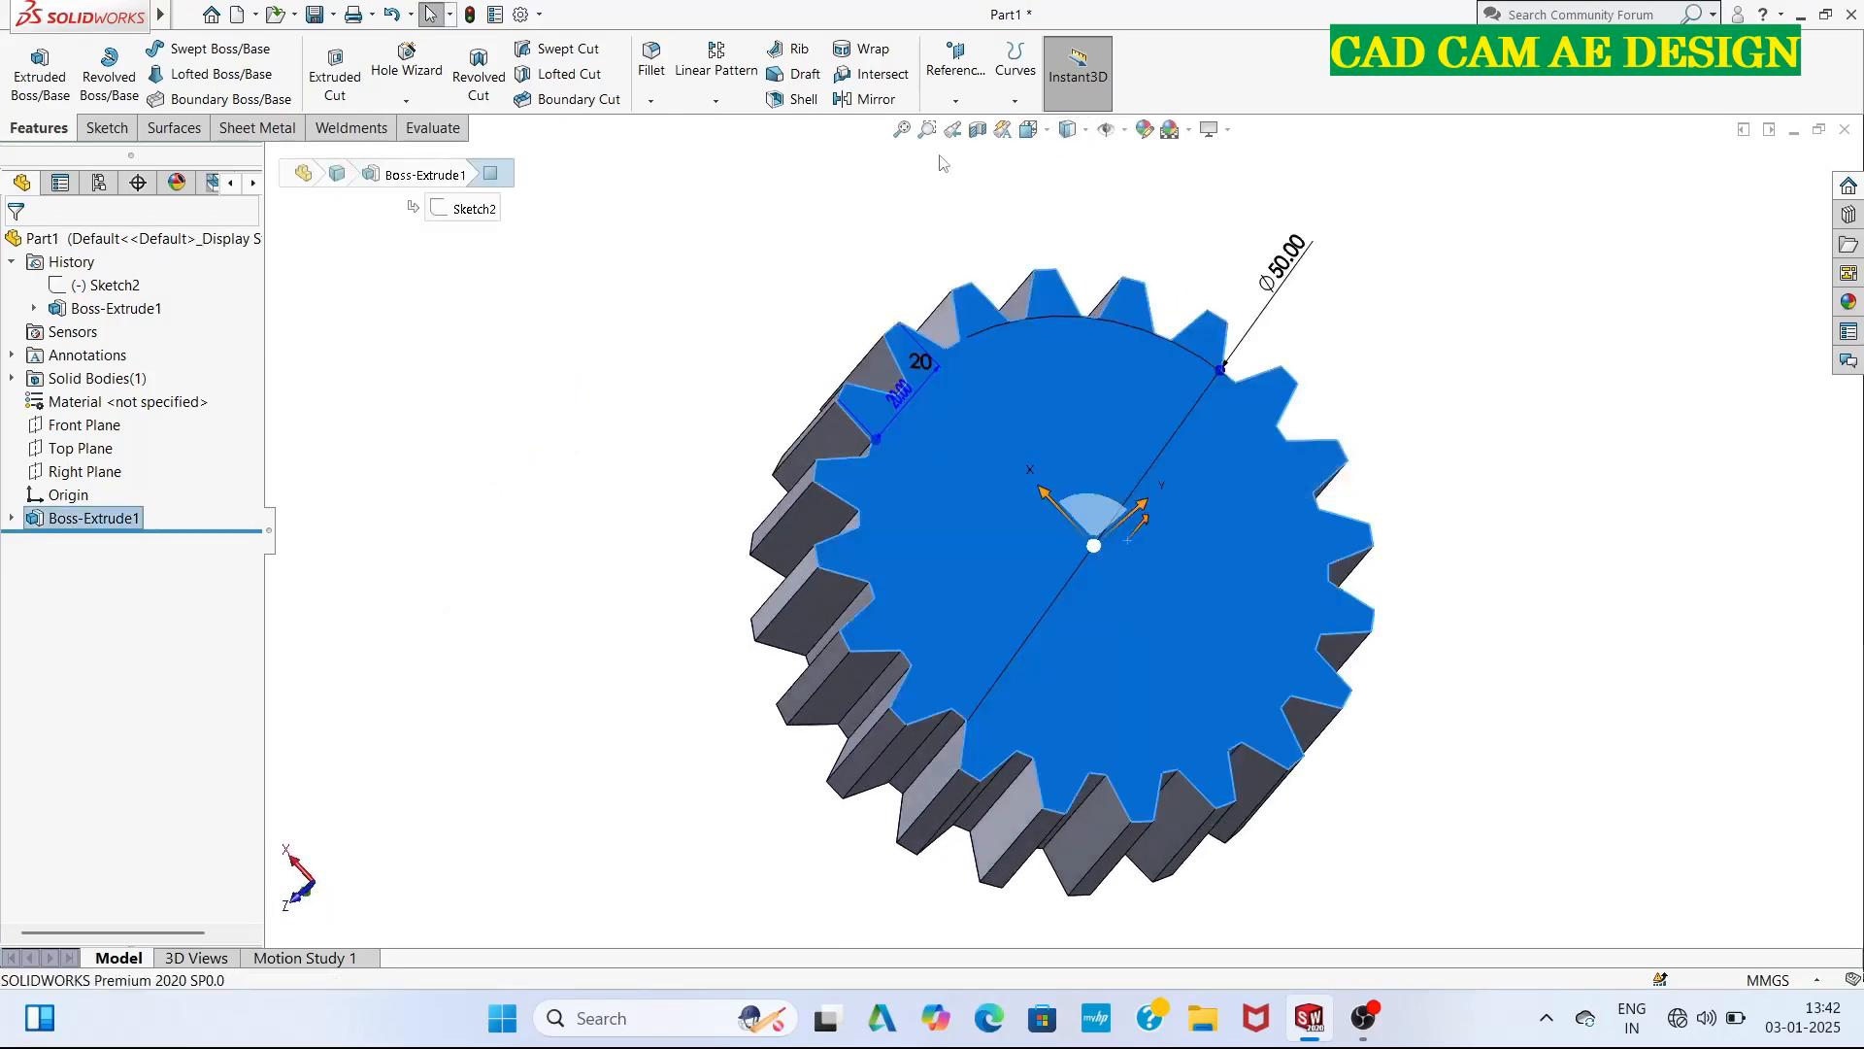
right_click(1157, 487)
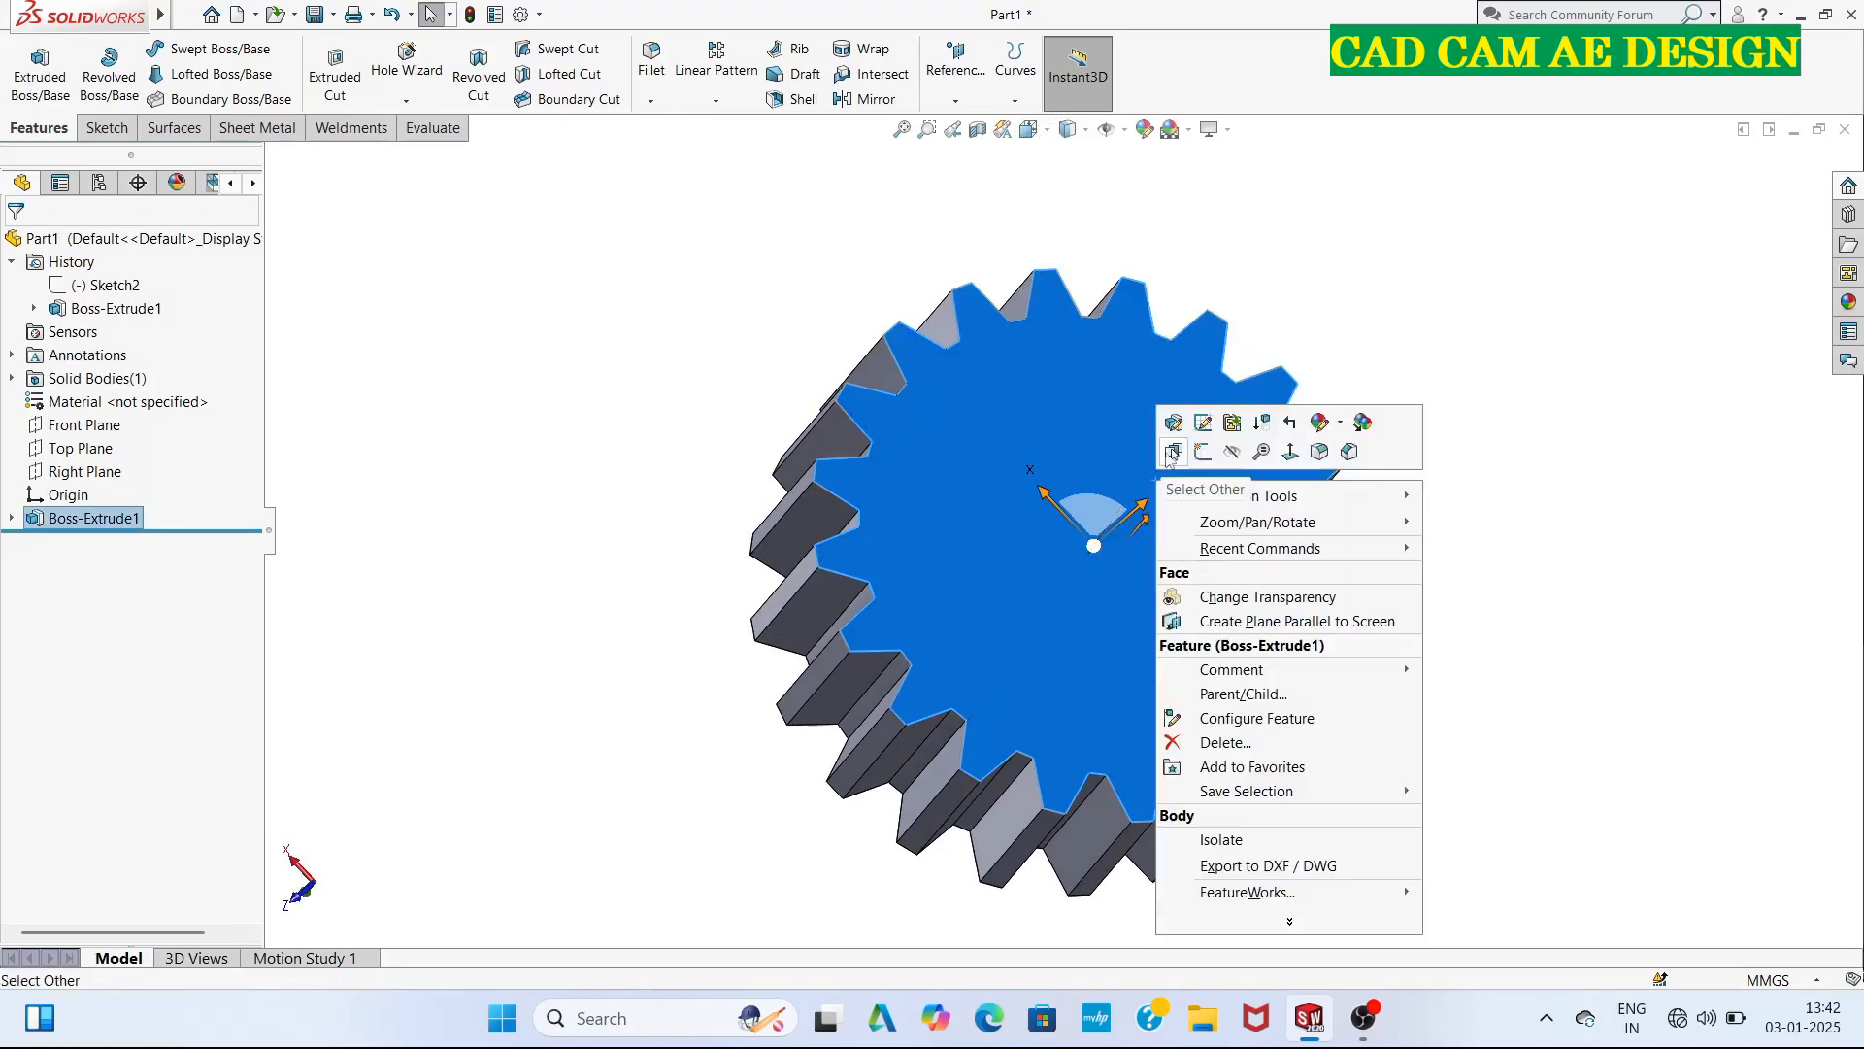
click(1195, 446)
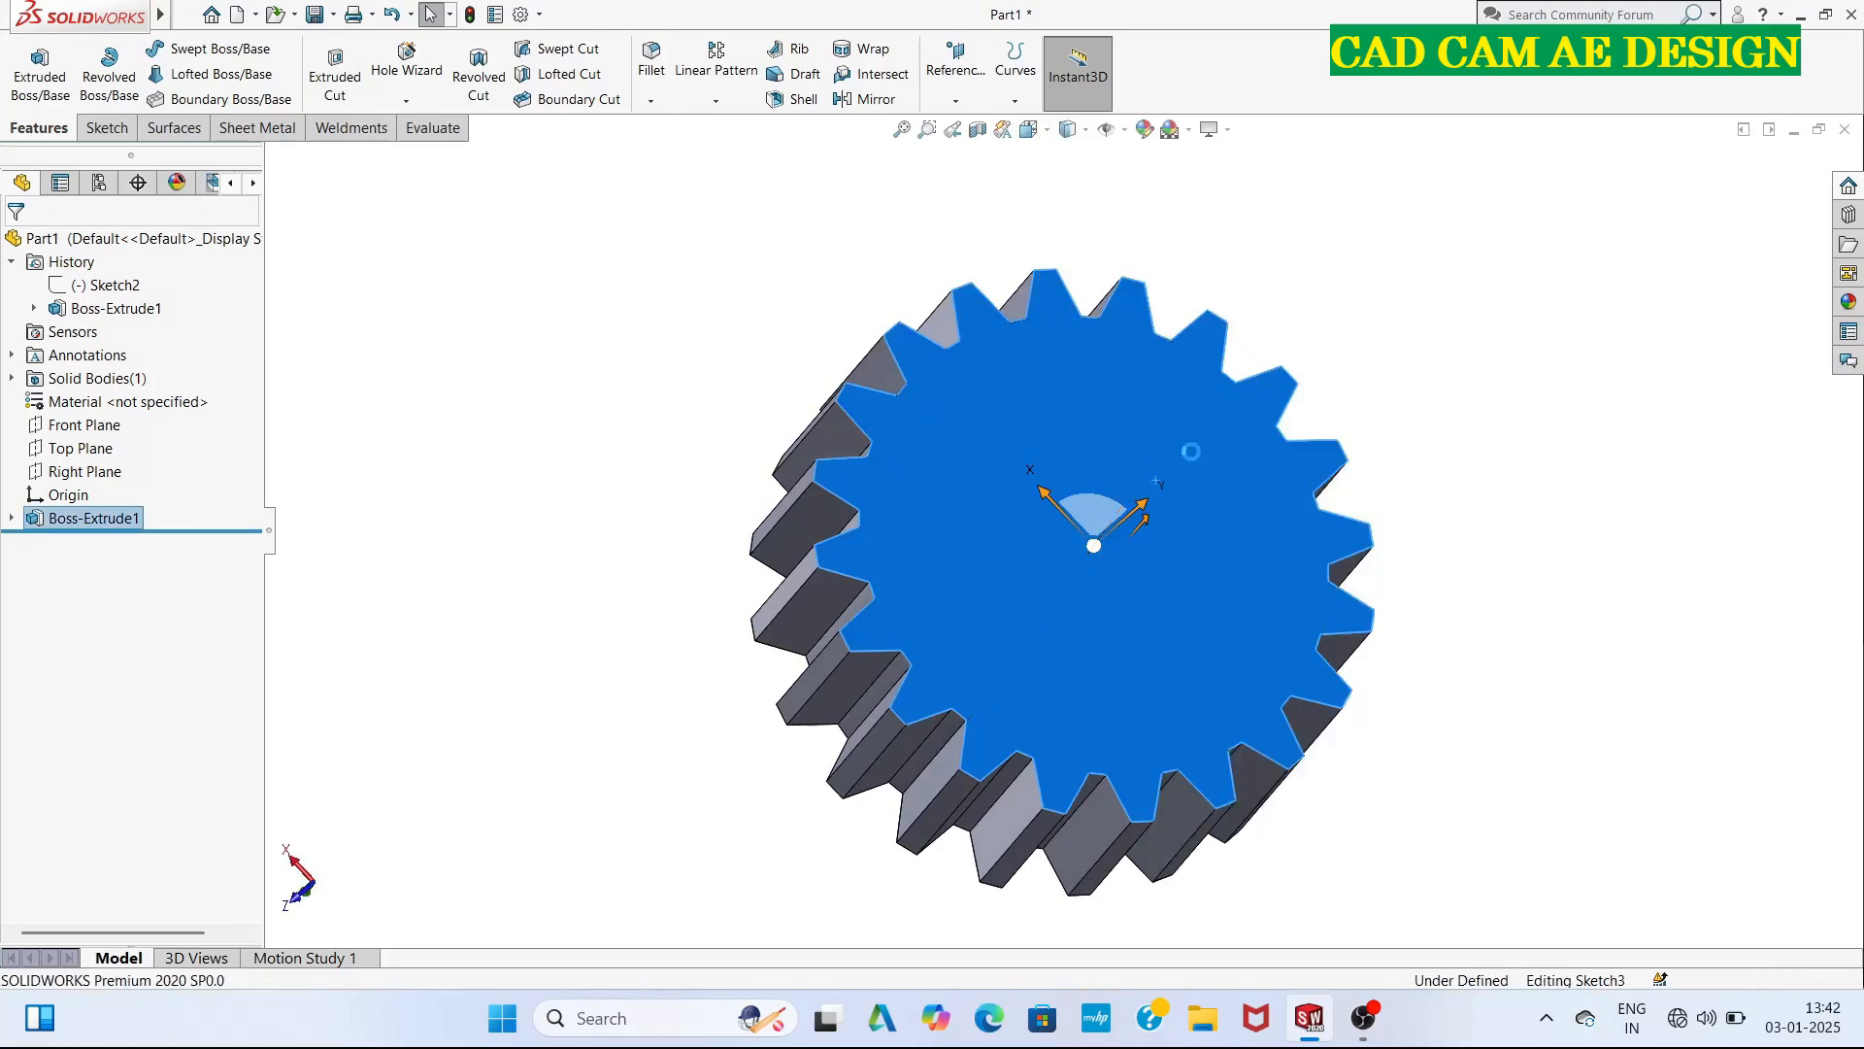
click(1028, 129)
click(1072, 194)
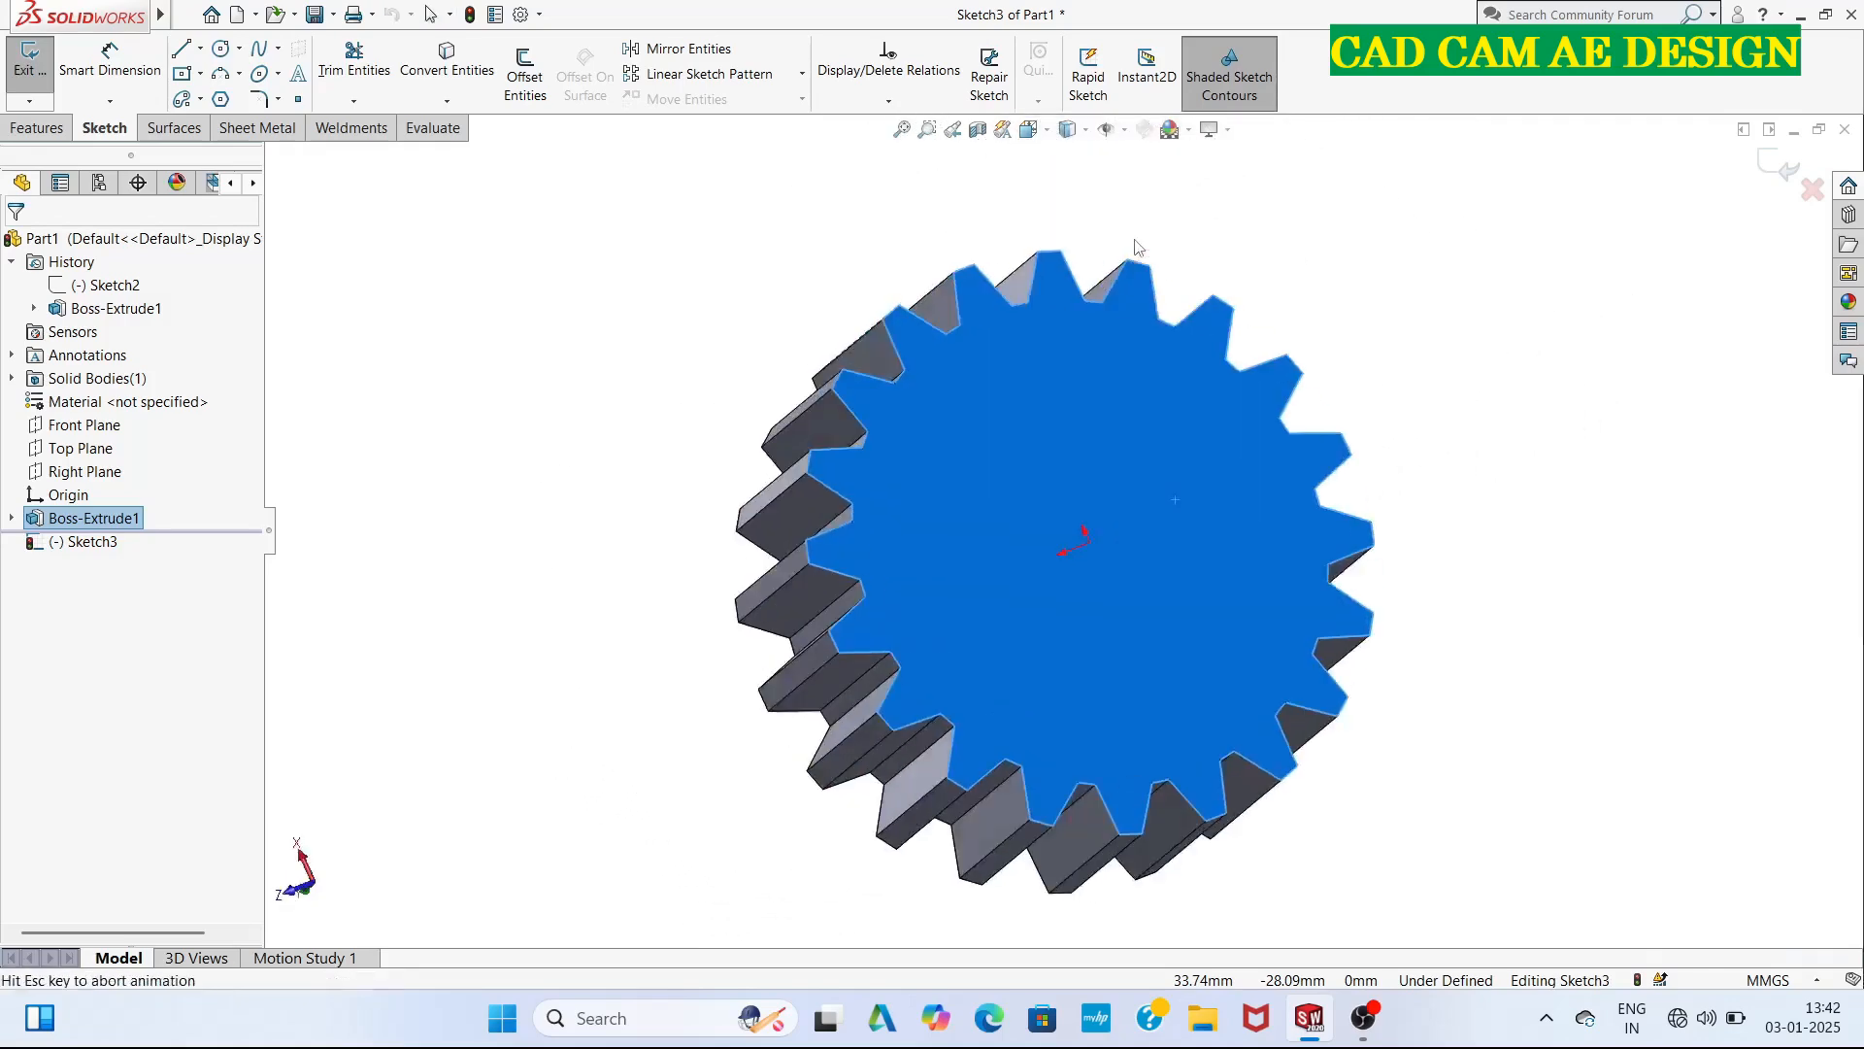
click(221, 49)
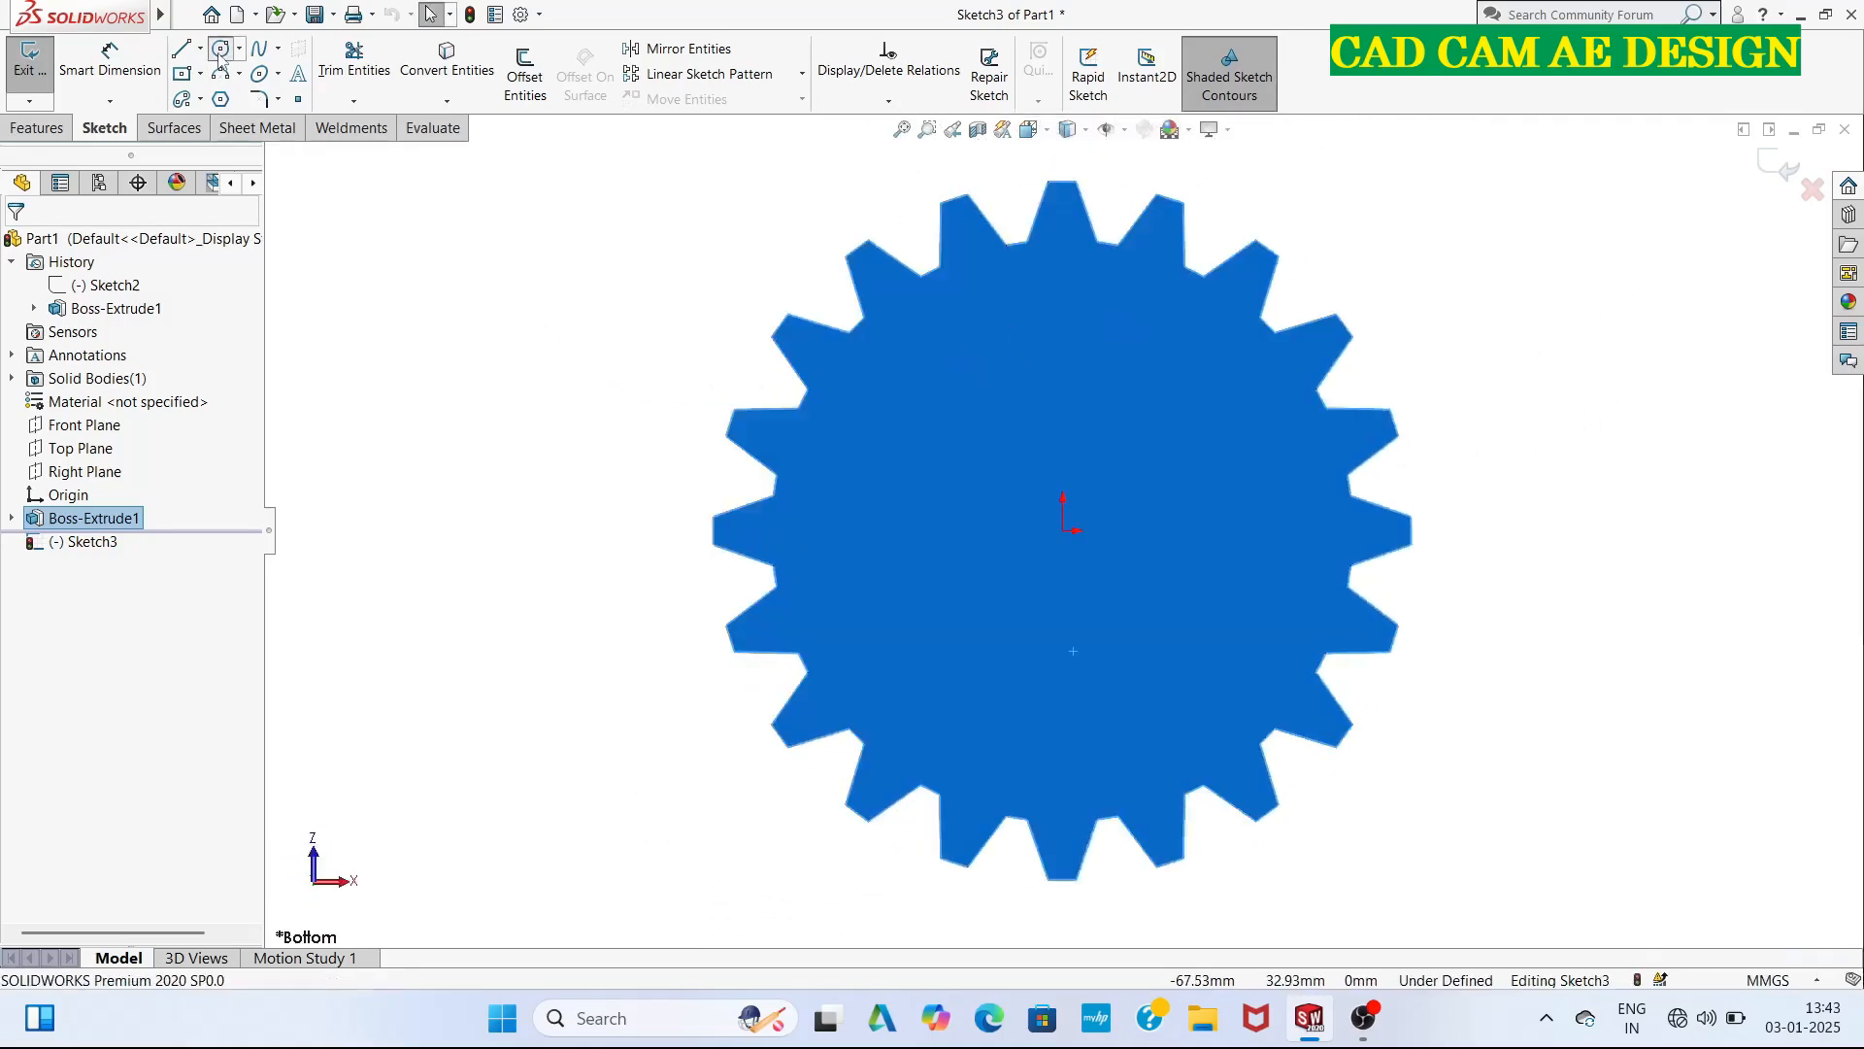
click(1064, 530)
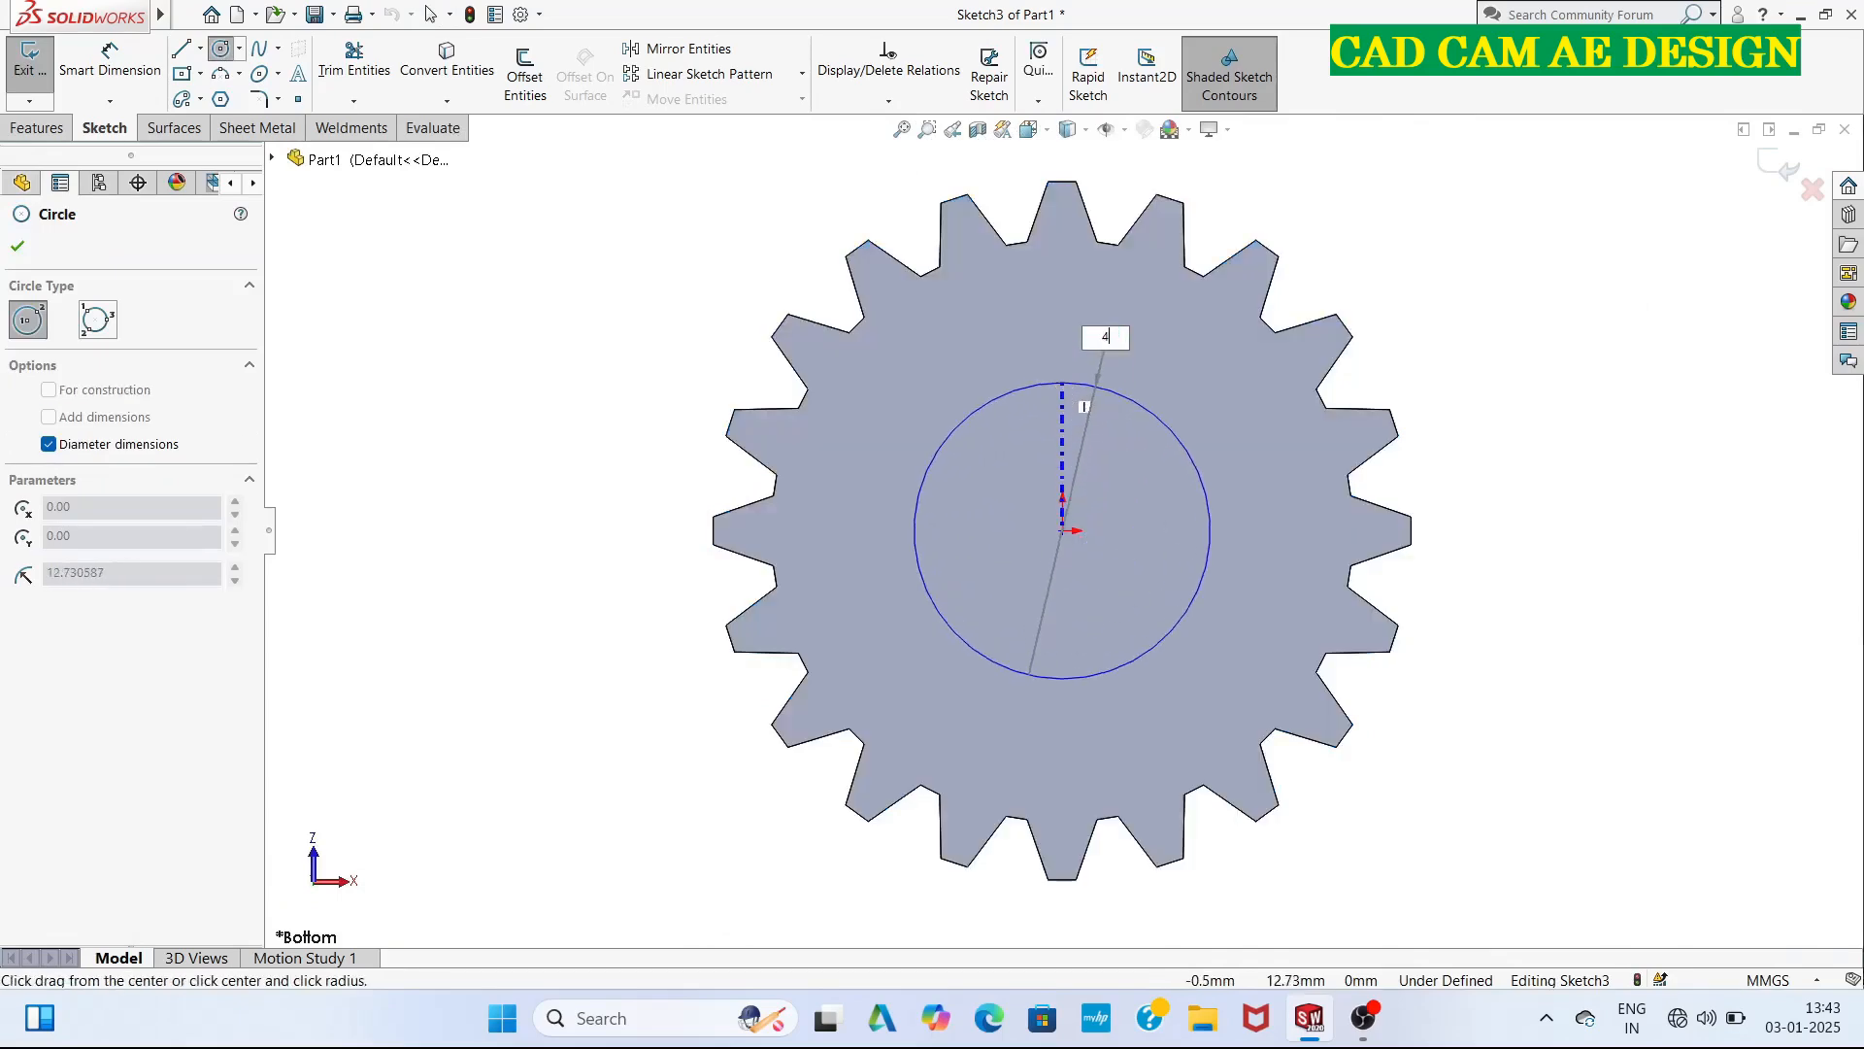
text(40.5)
key(Return)
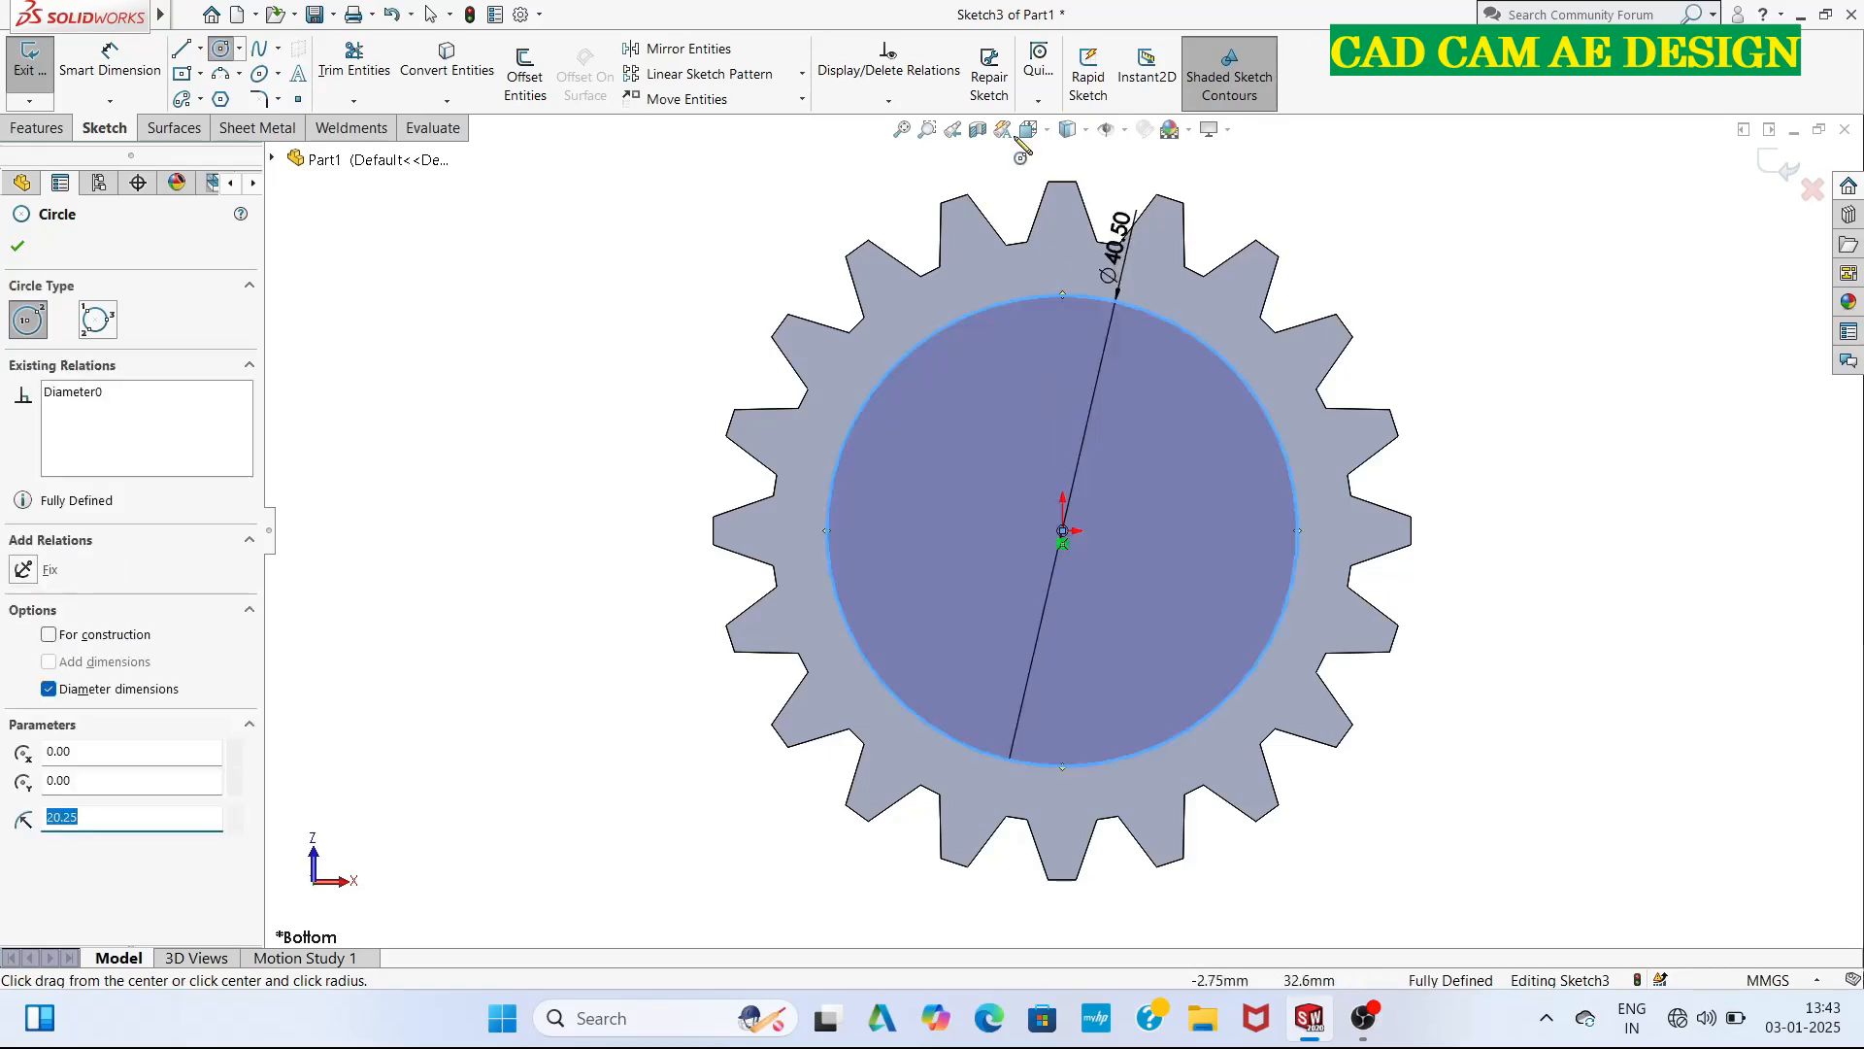
click(17, 246)
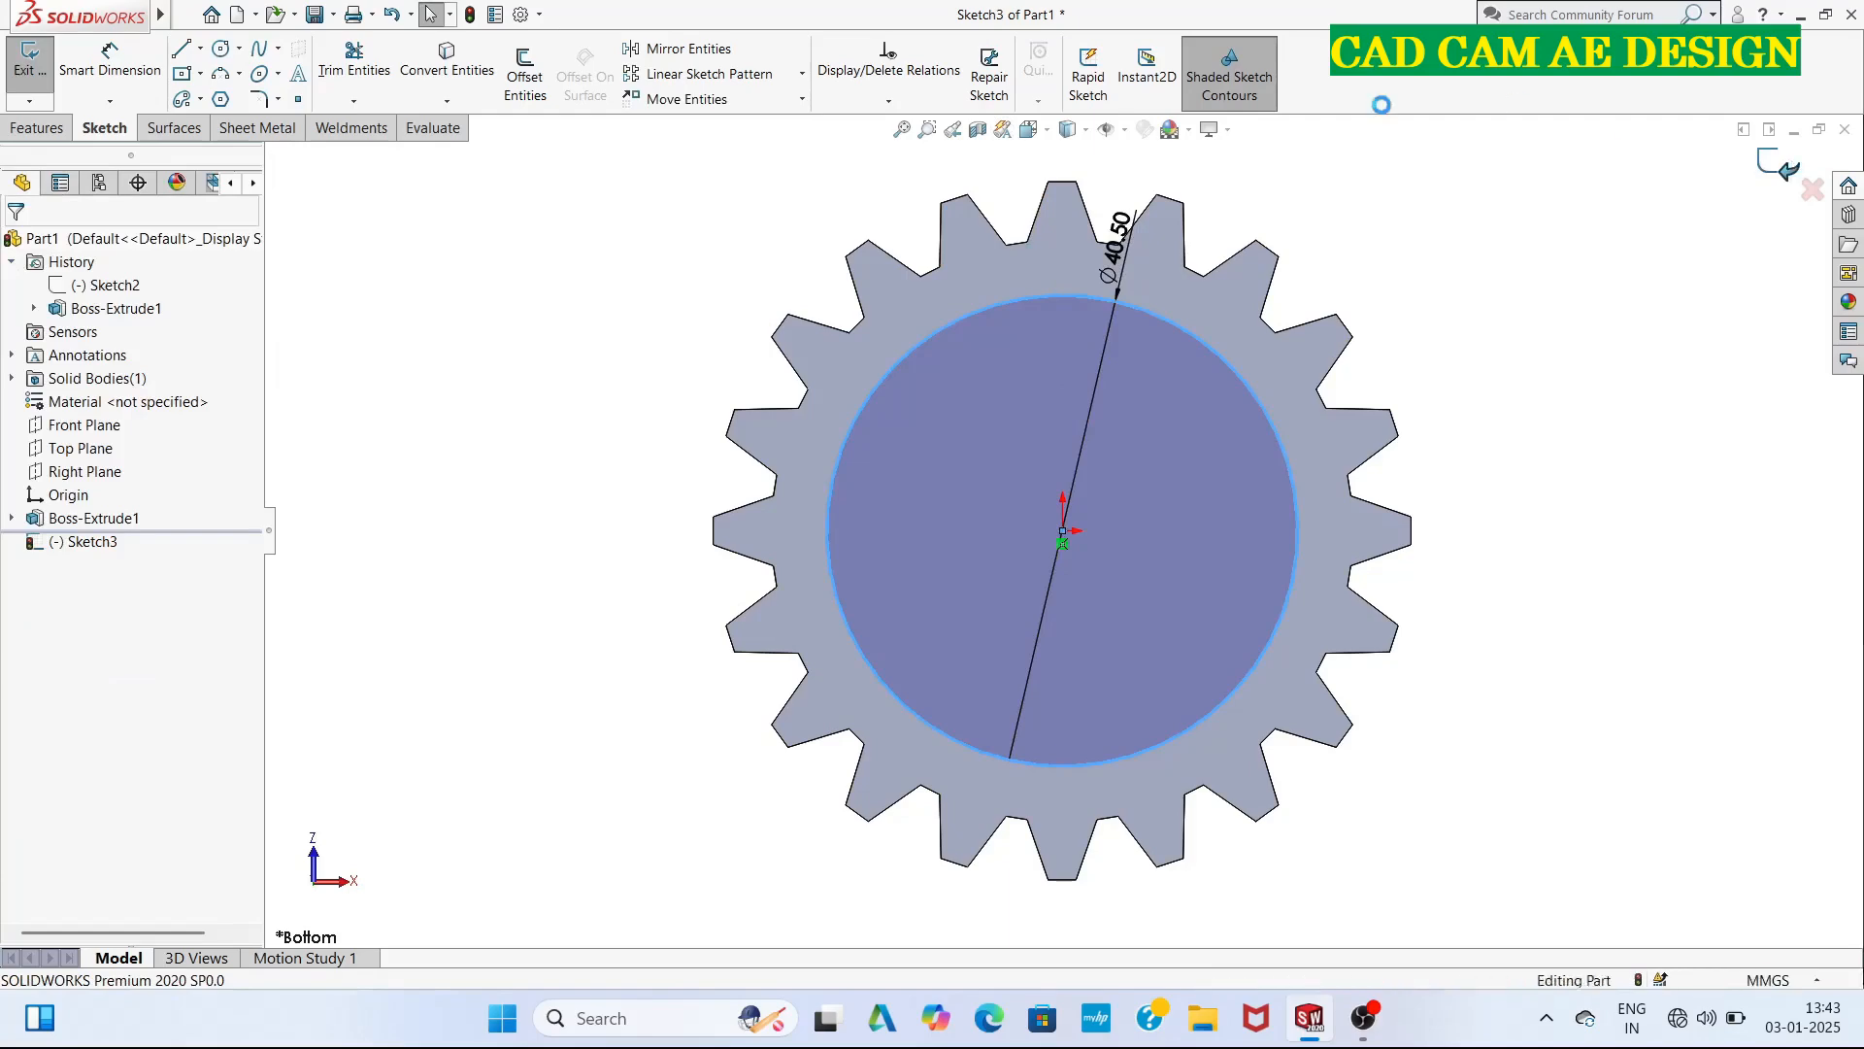
Exit the sketch and cut the 40.5 mm circle into the gear's bottom face as a blind extruded cut 5 mm deep.
click(28, 58)
click(350, 73)
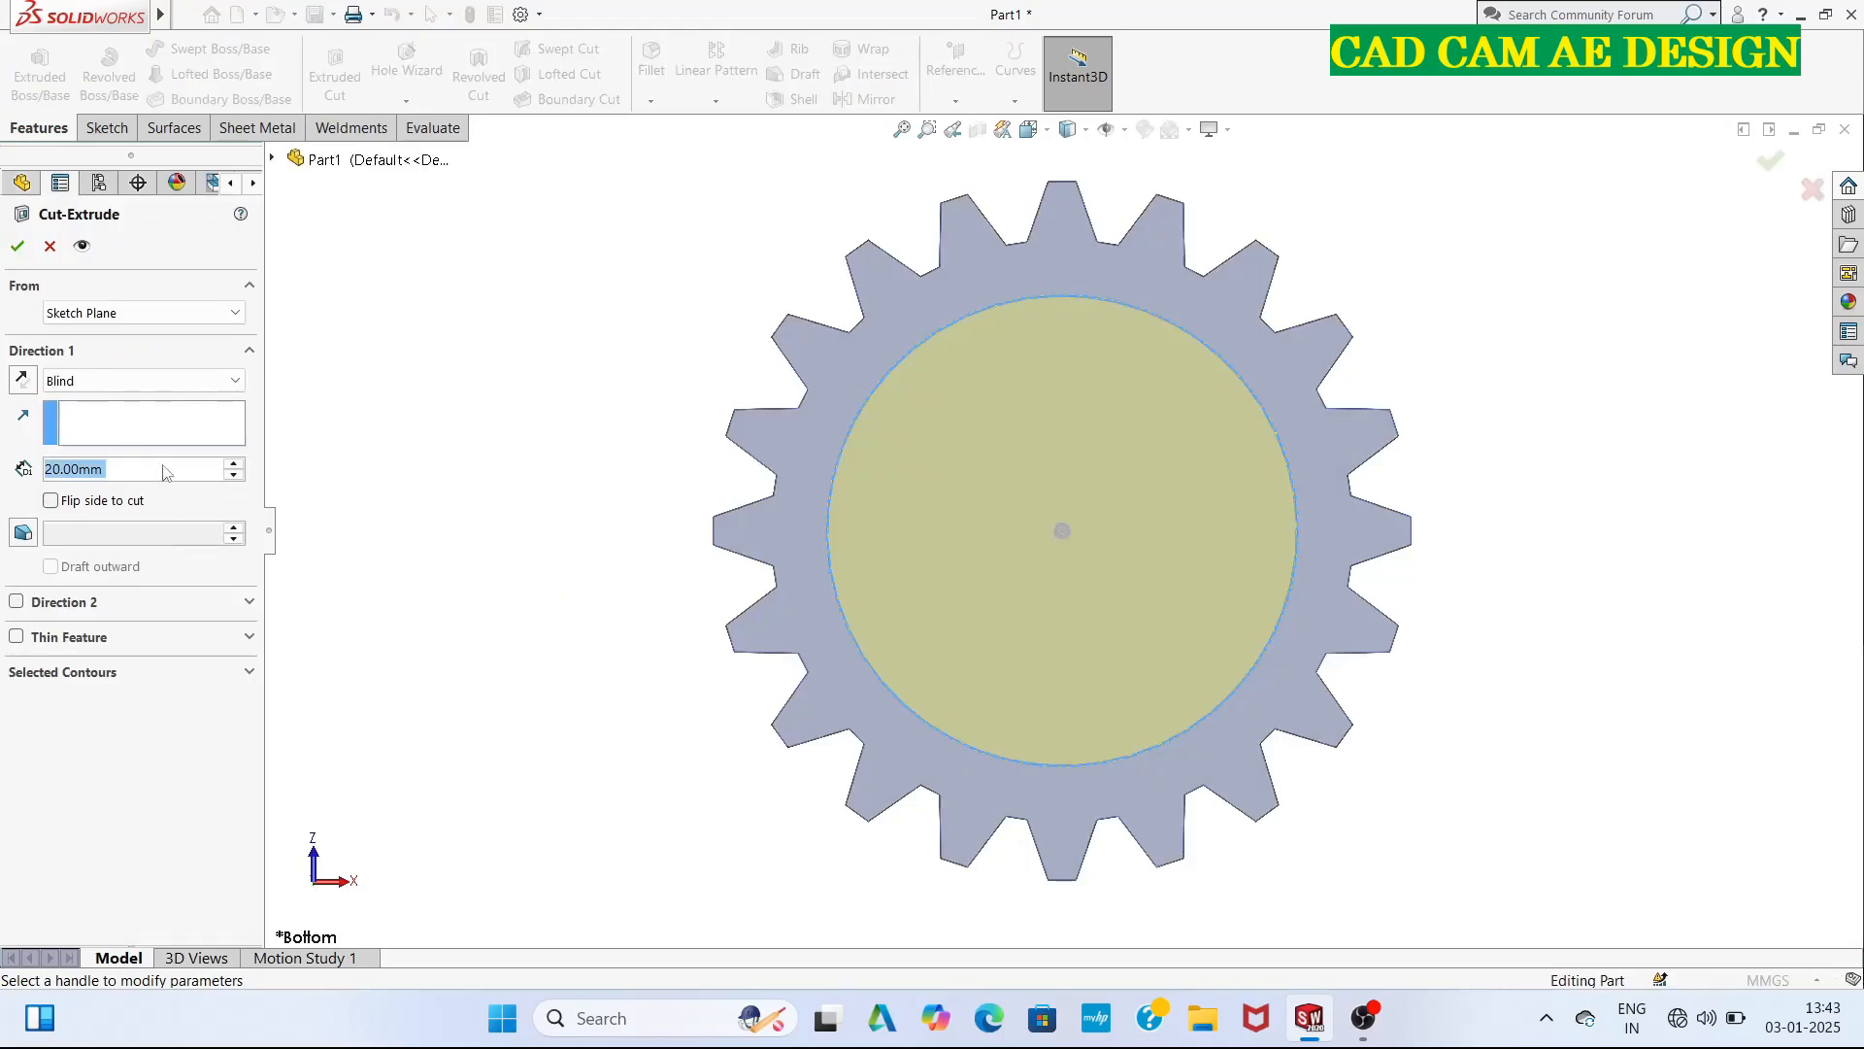
key(BackSpace)
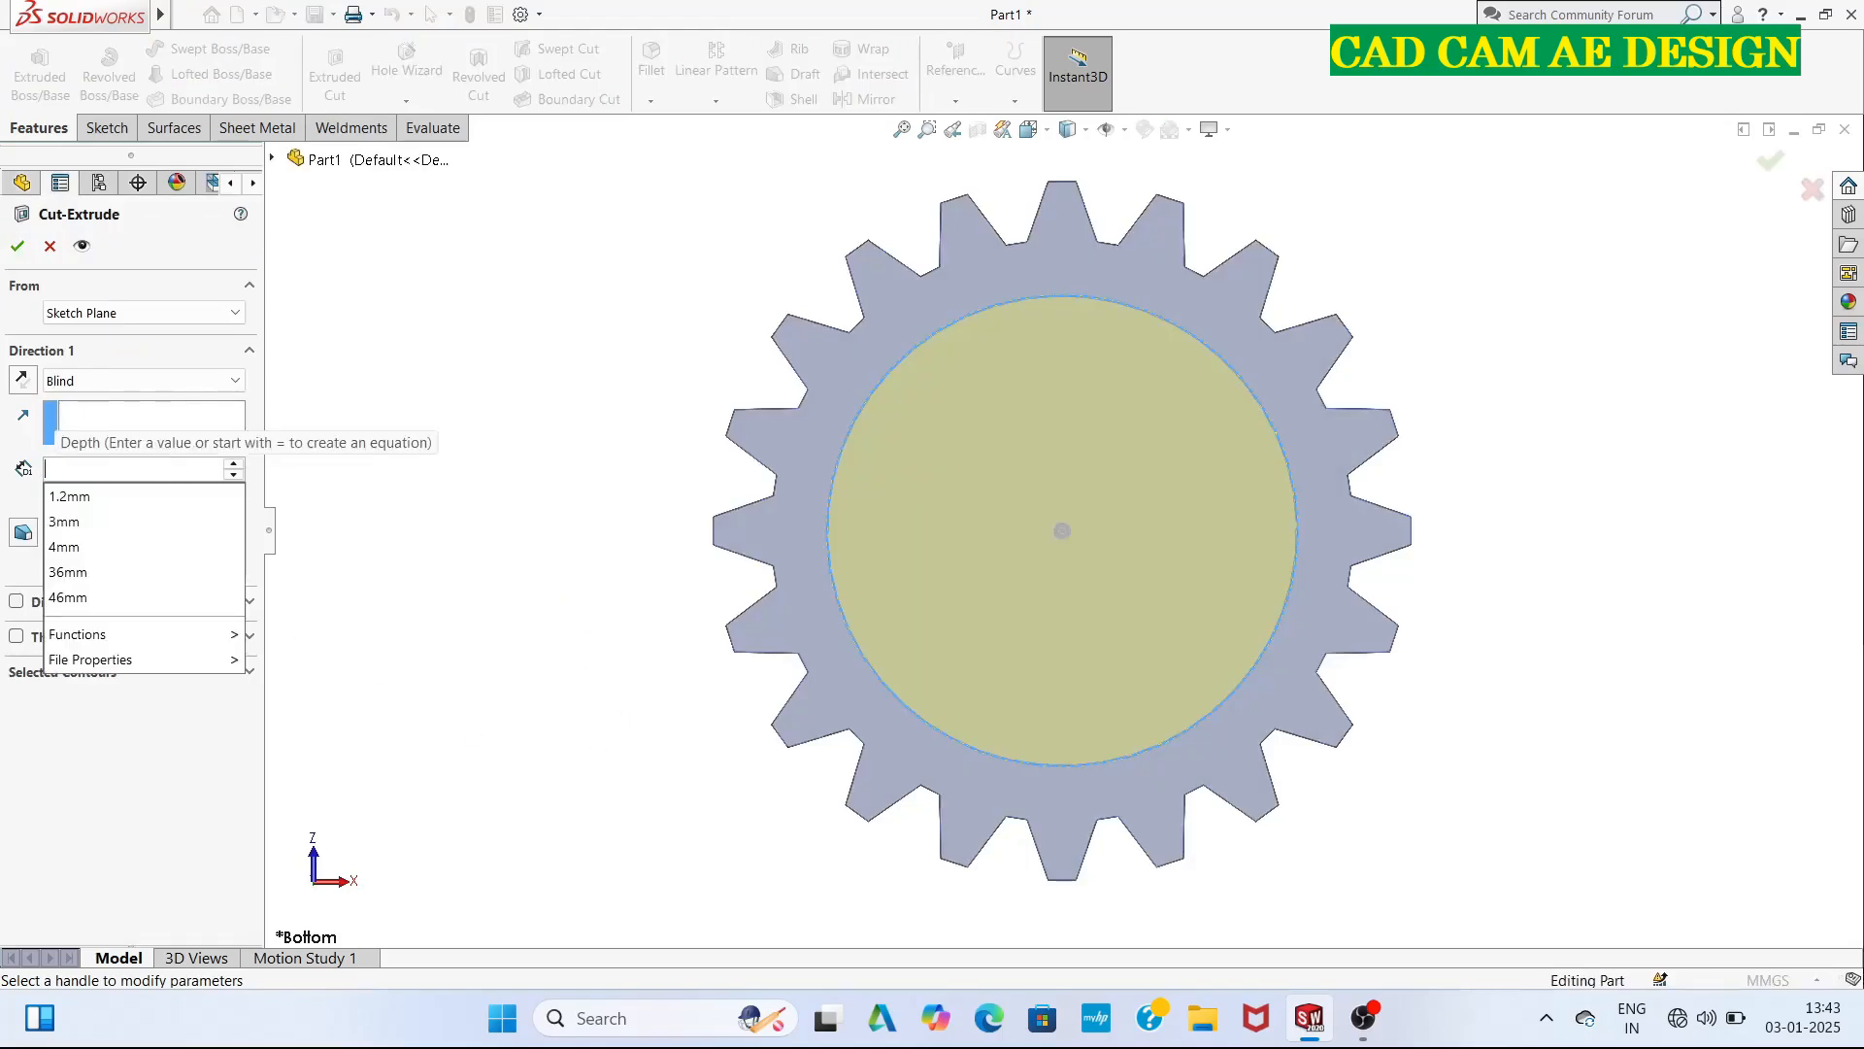
text(5)
key(Return)
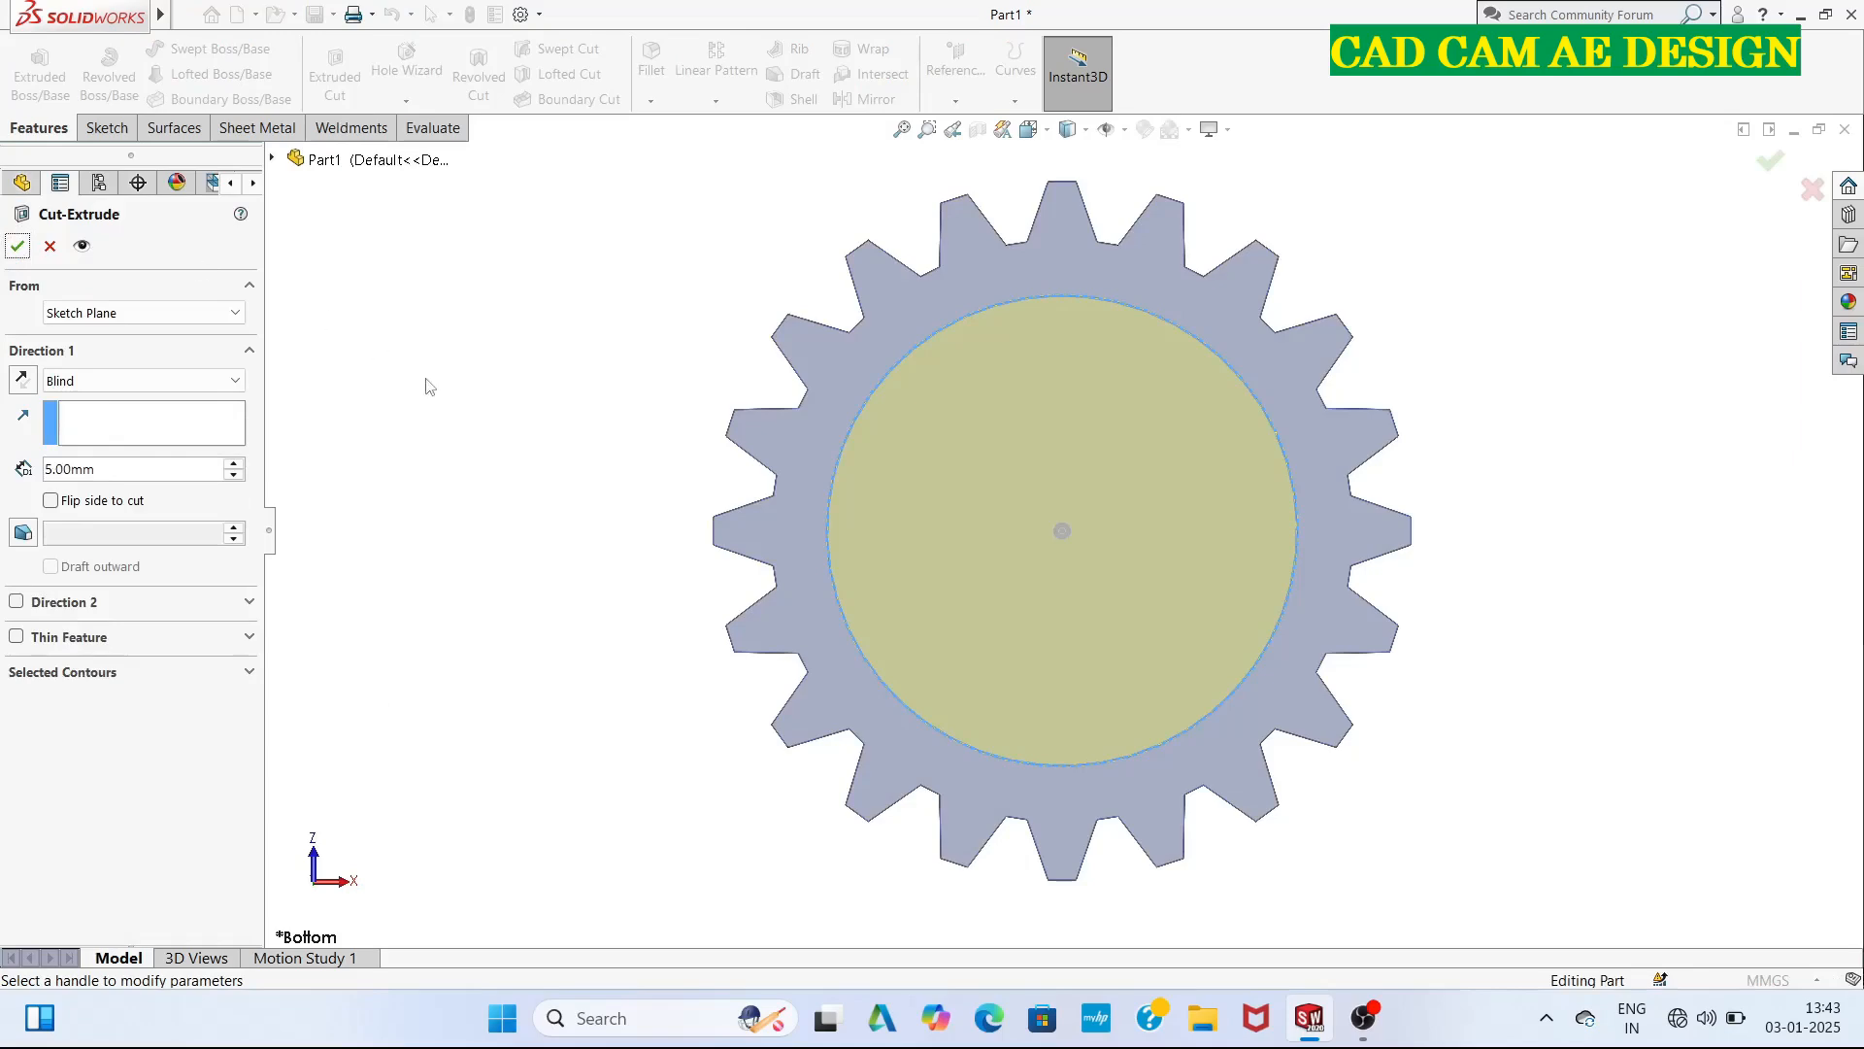
middle_drag(579, 837, 595, 745)
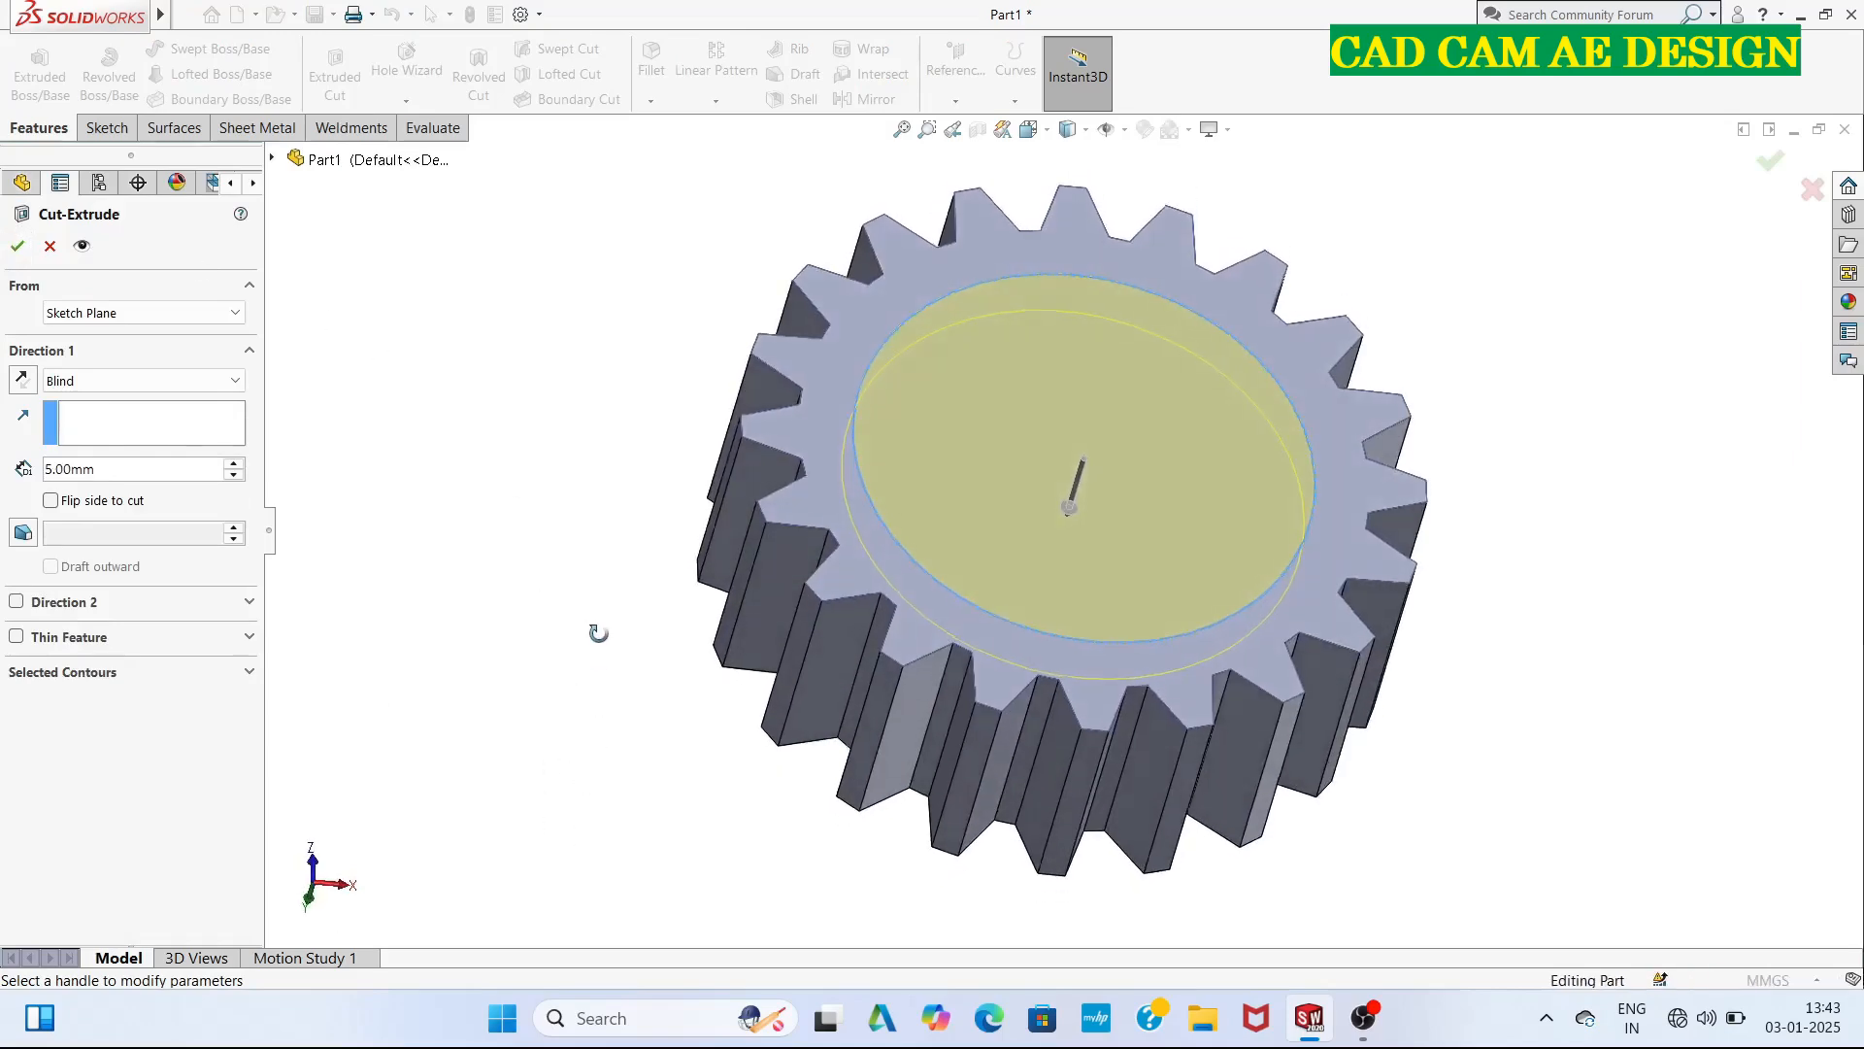
click(16, 245)
click(512, 596)
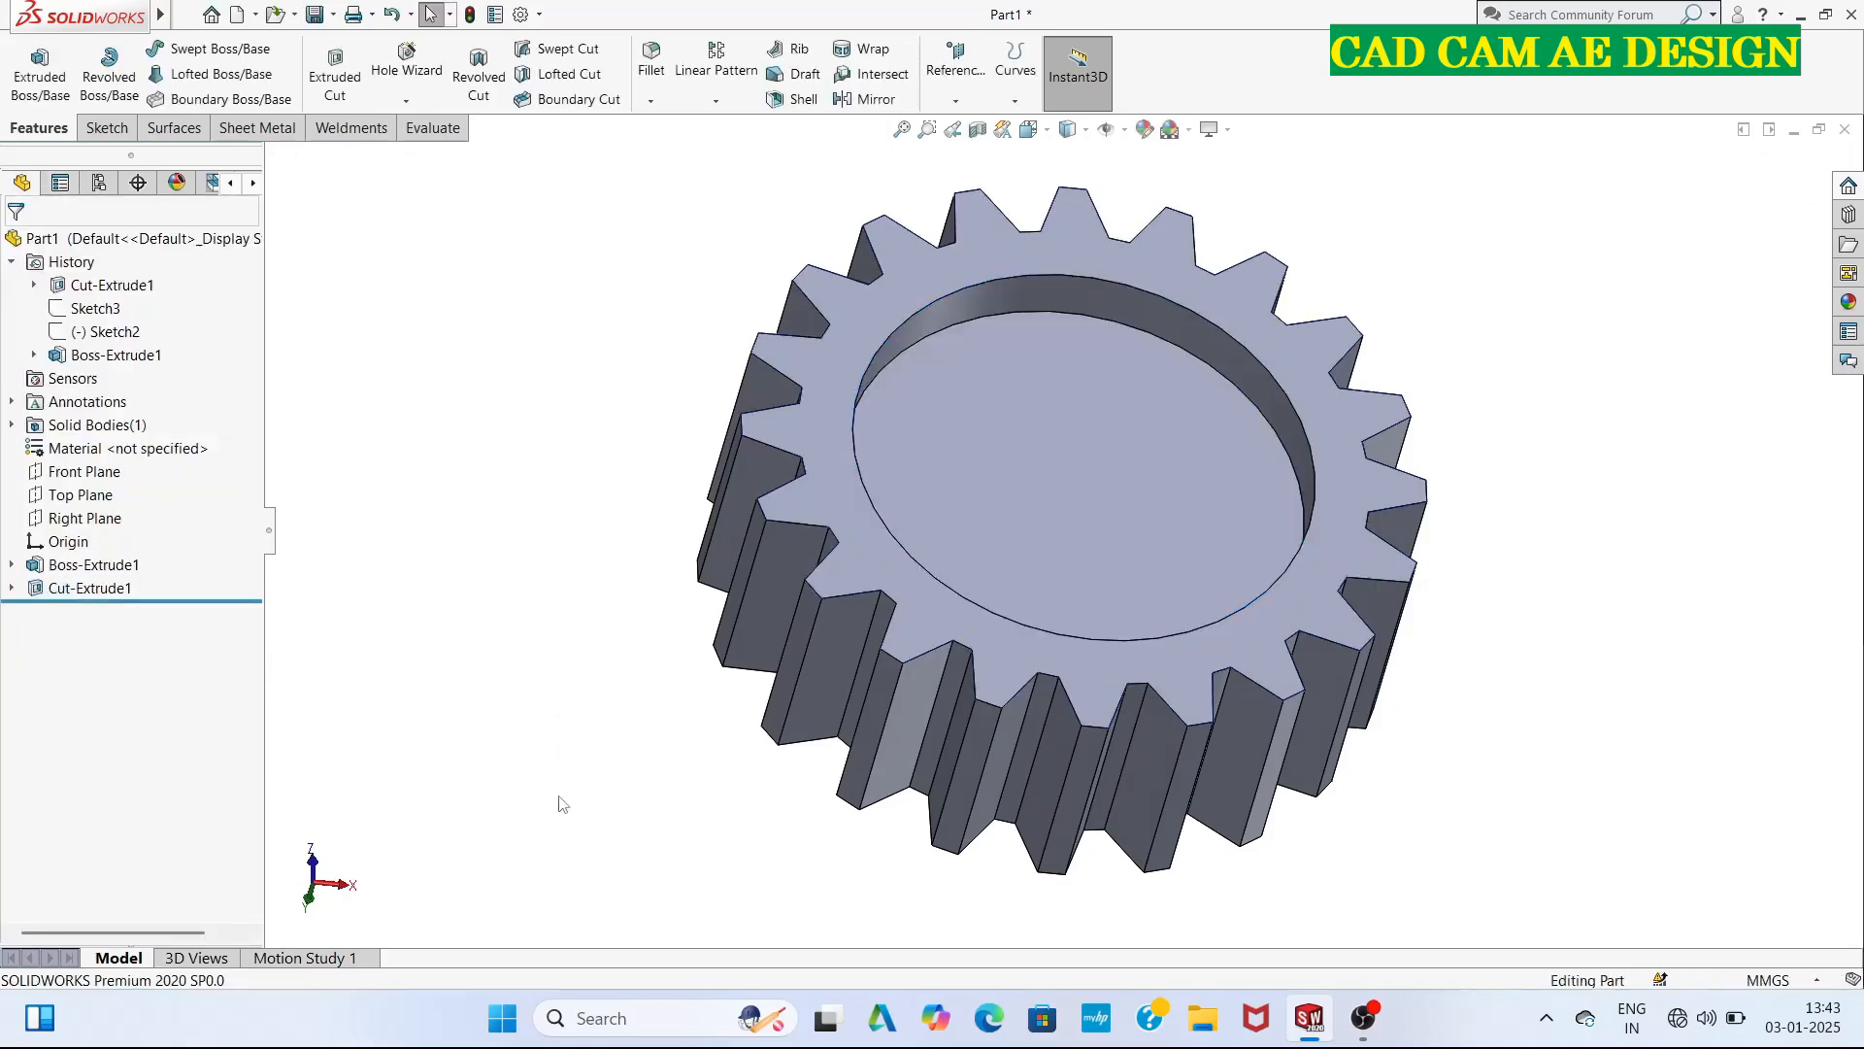
Sketch a 40.5 mm diameter circle centred on the origin on the gear's opposite, uncut flat face.
middle_drag(559, 803, 776, 346)
click(1043, 592)
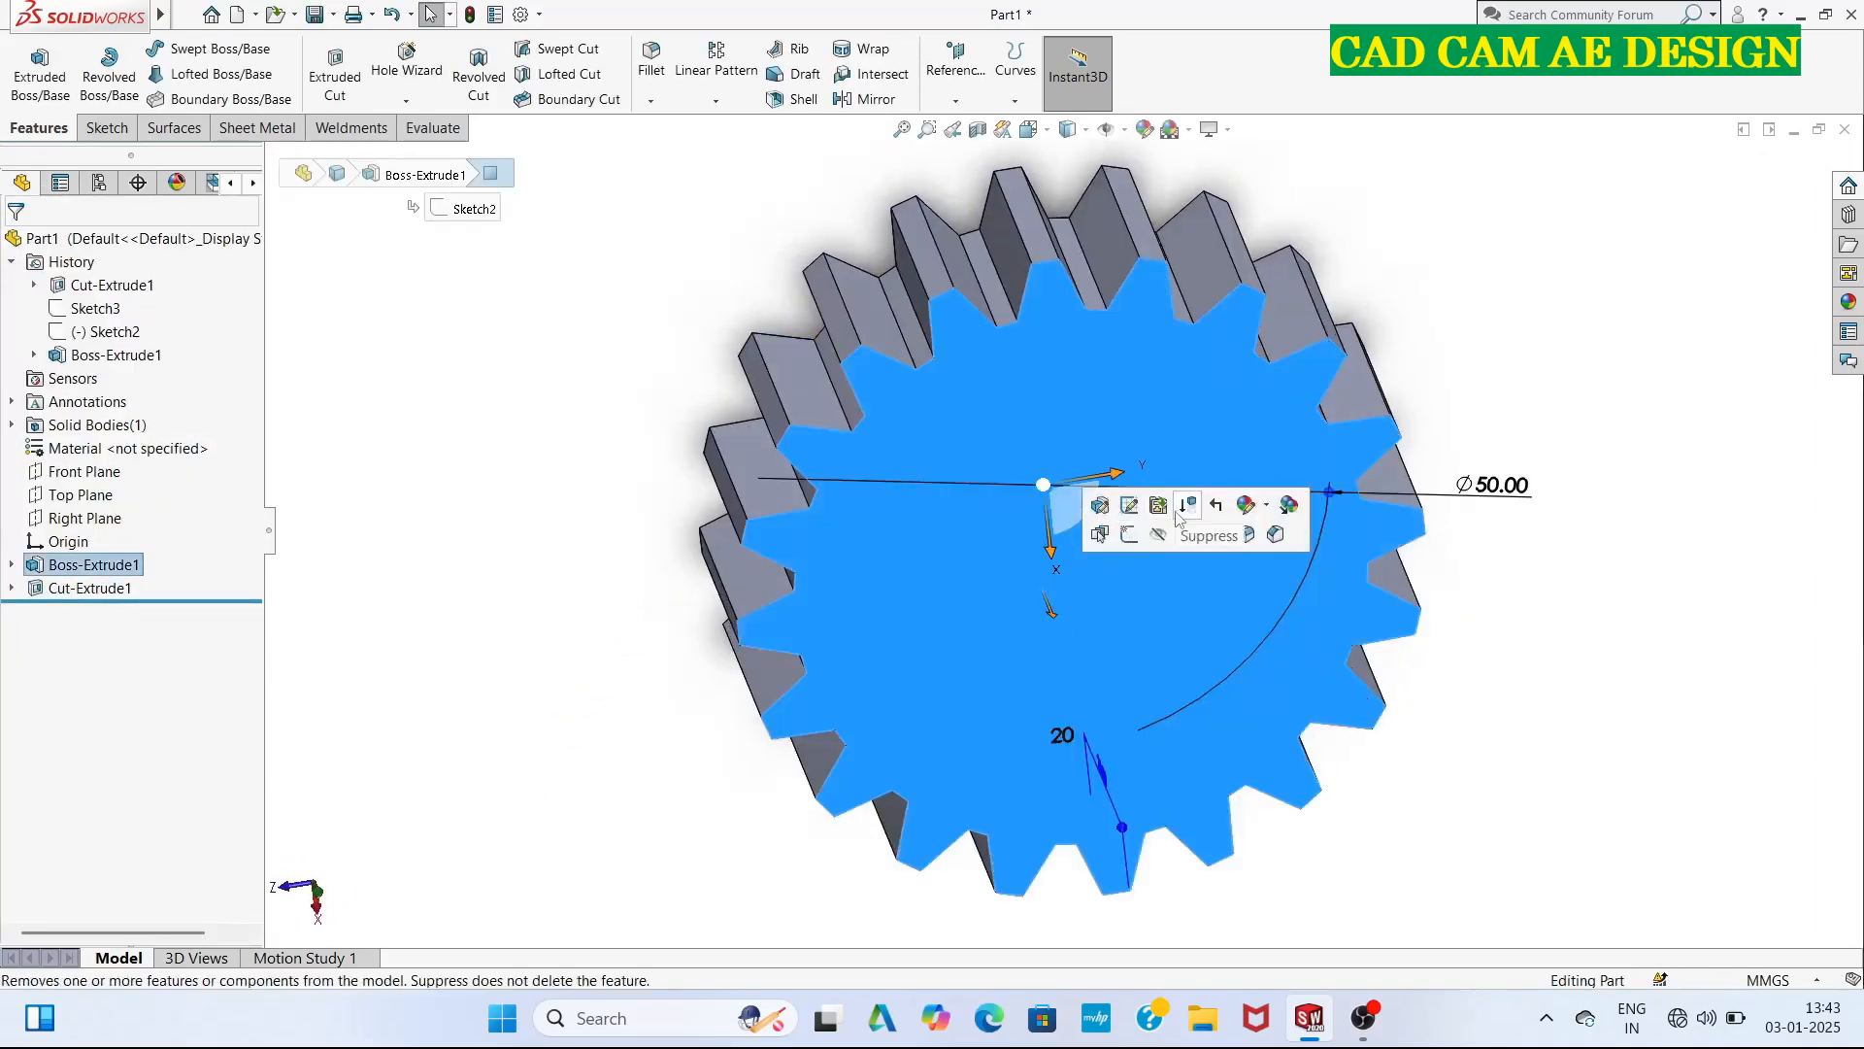
click(1129, 534)
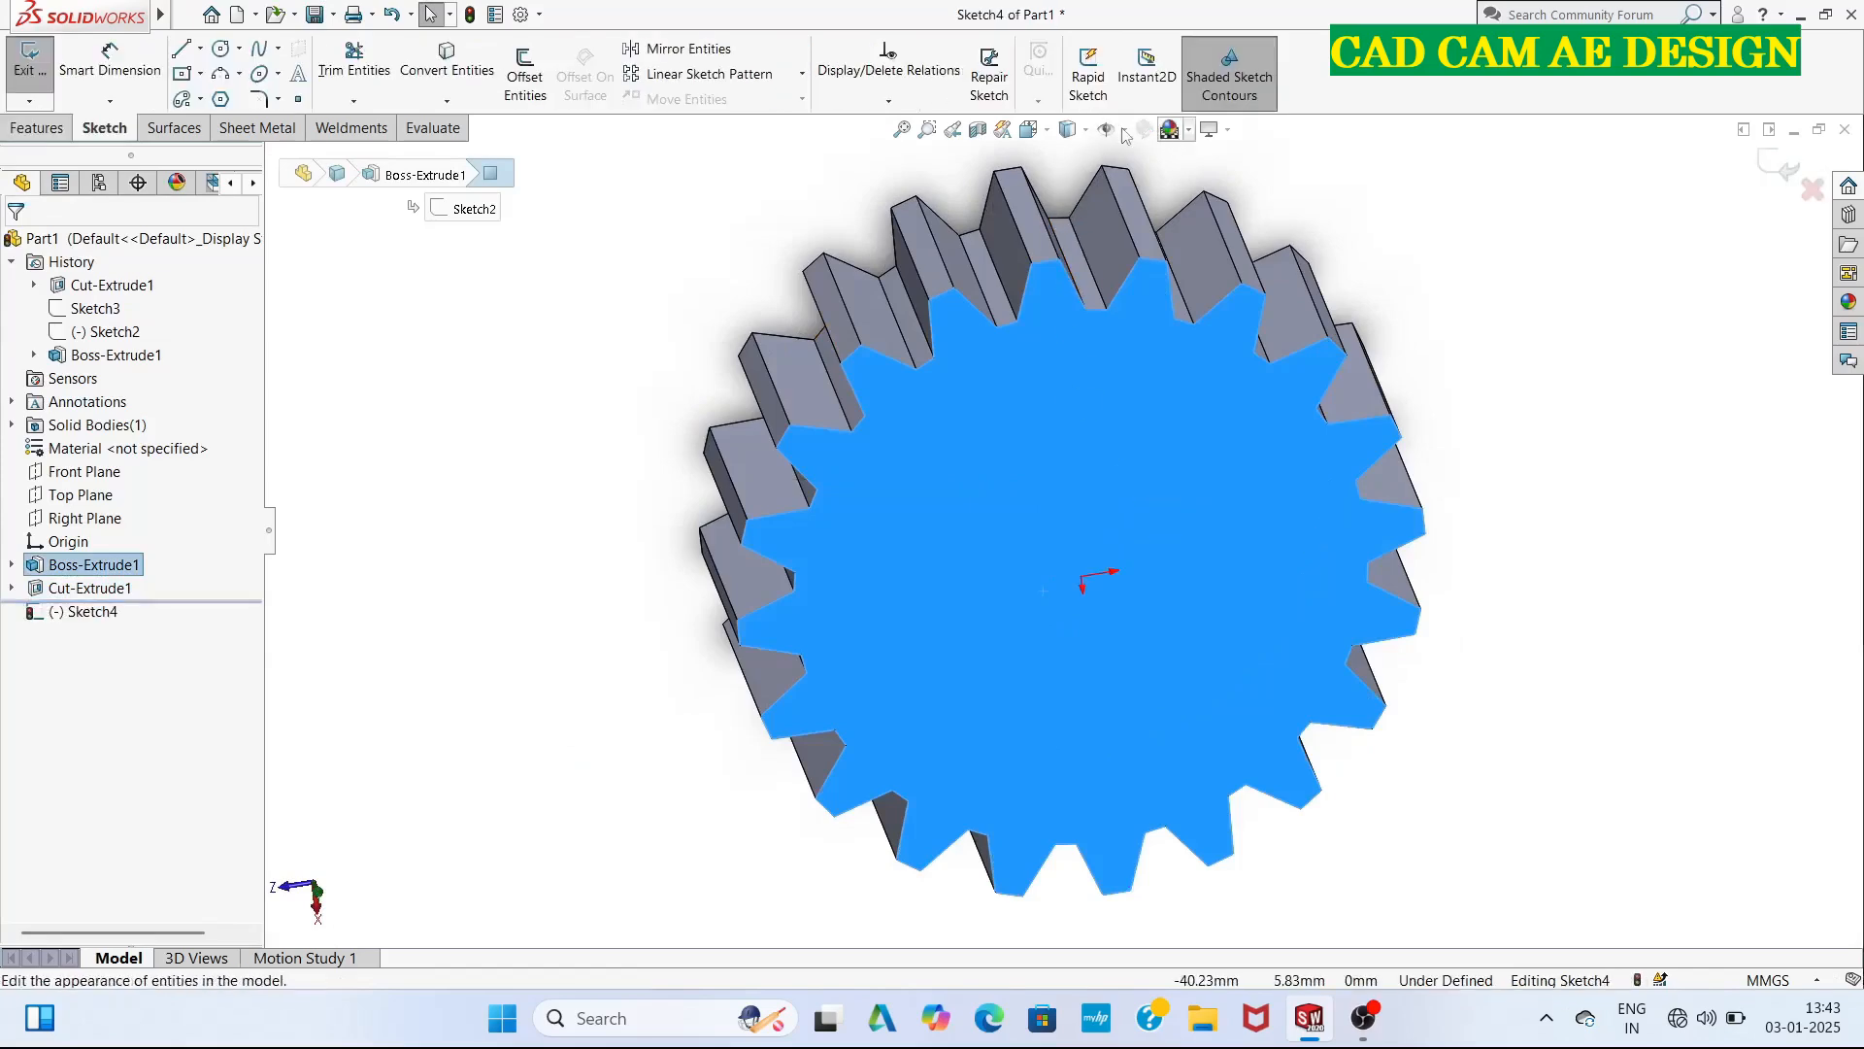
click(1029, 129)
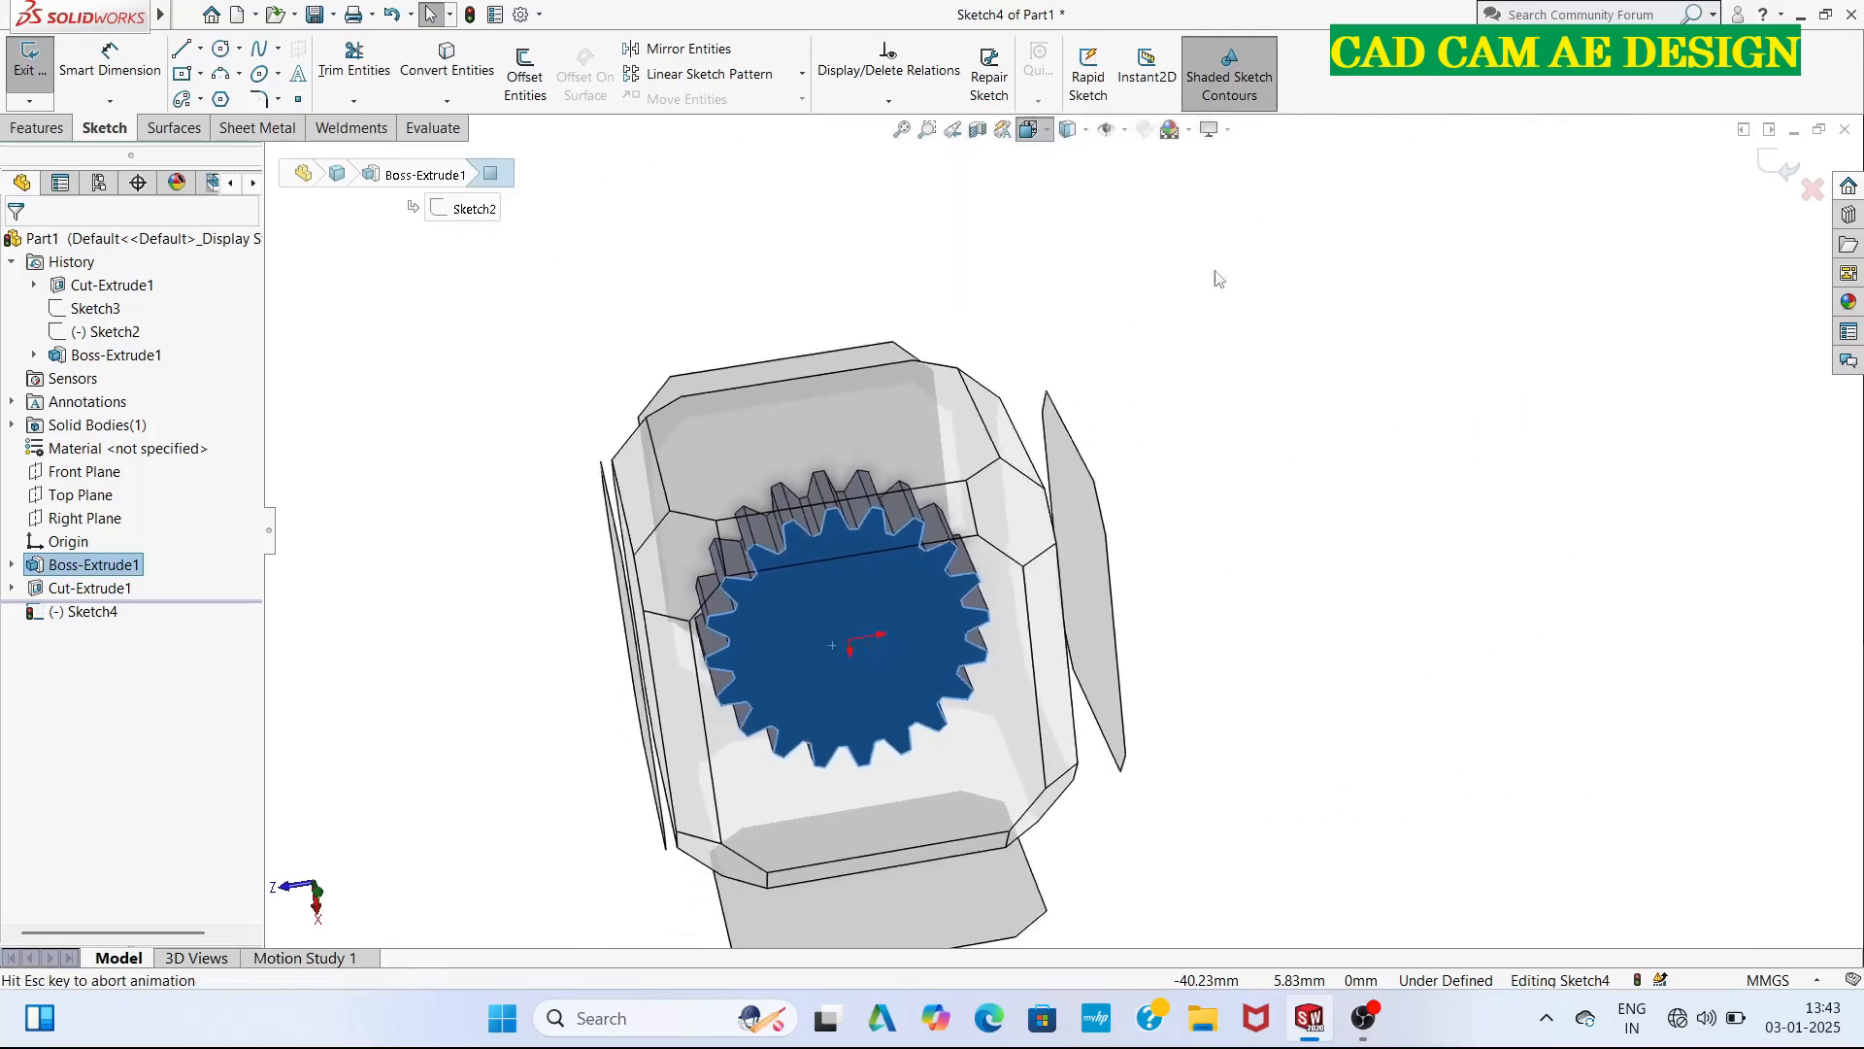
click(1150, 232)
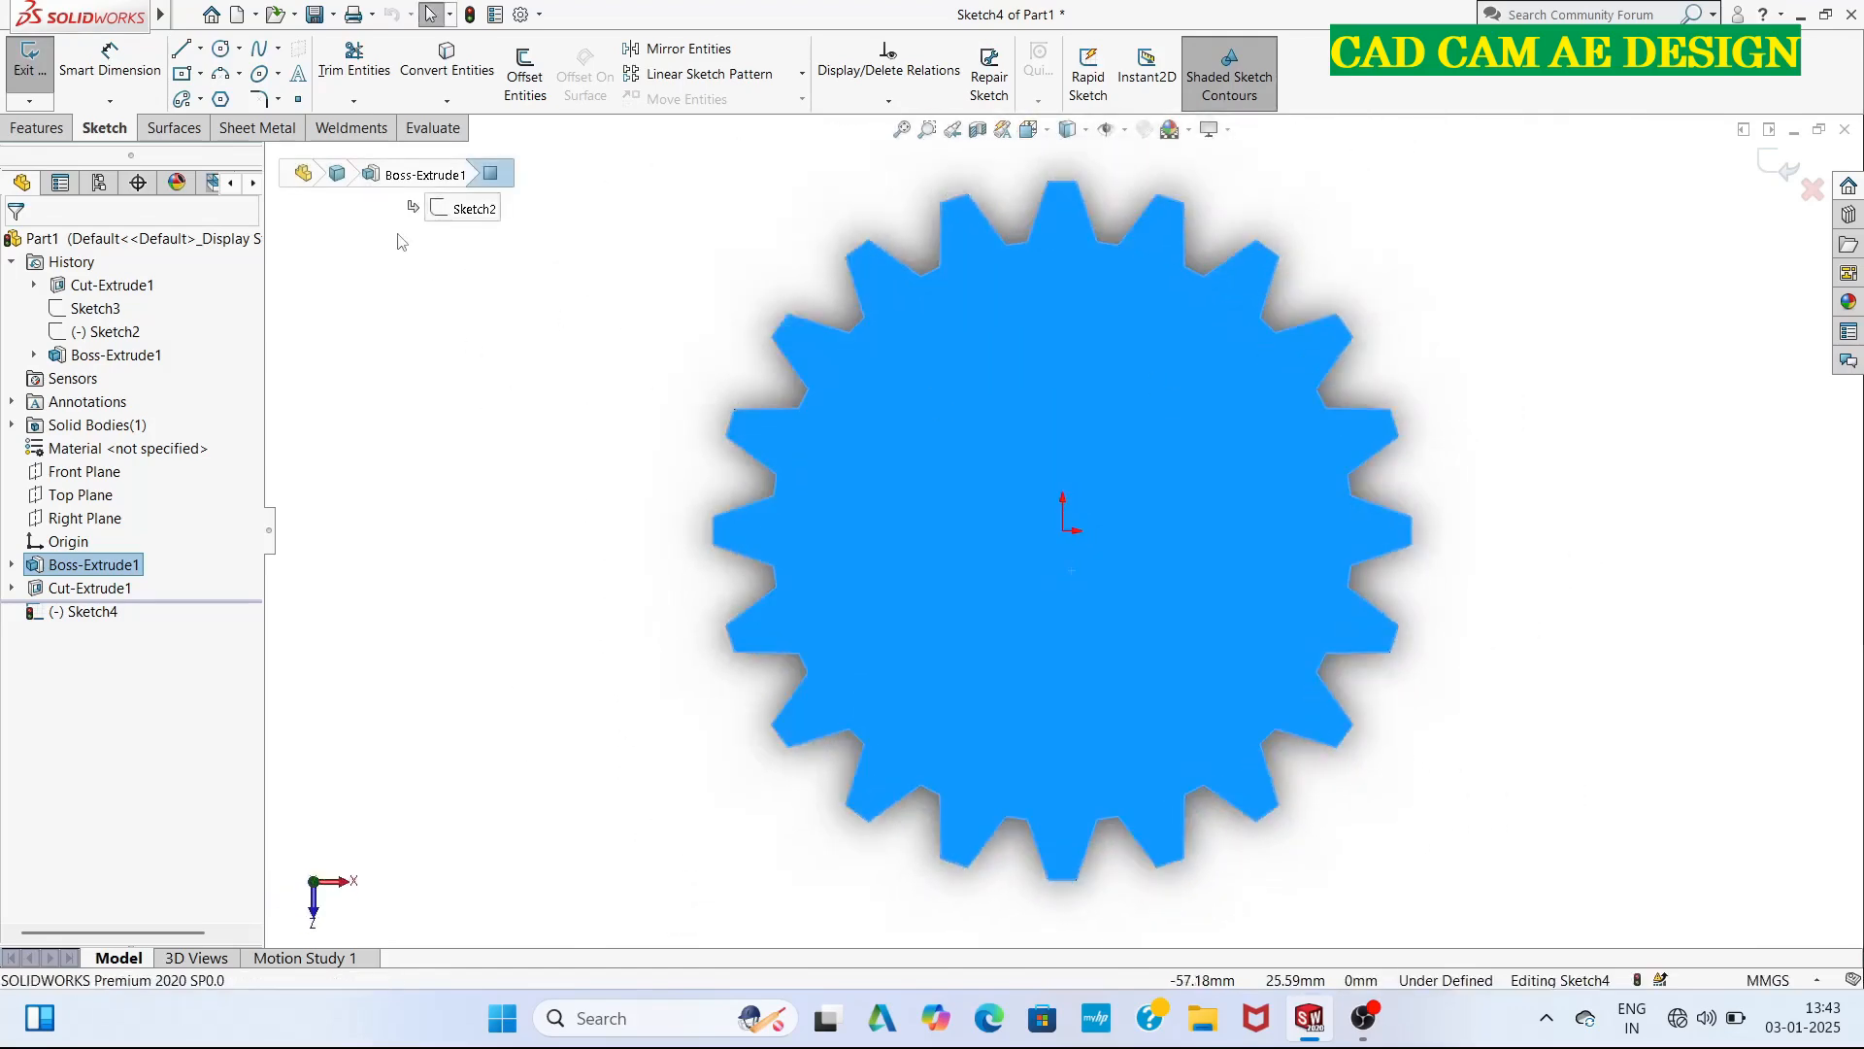
click(238, 49)
click(255, 74)
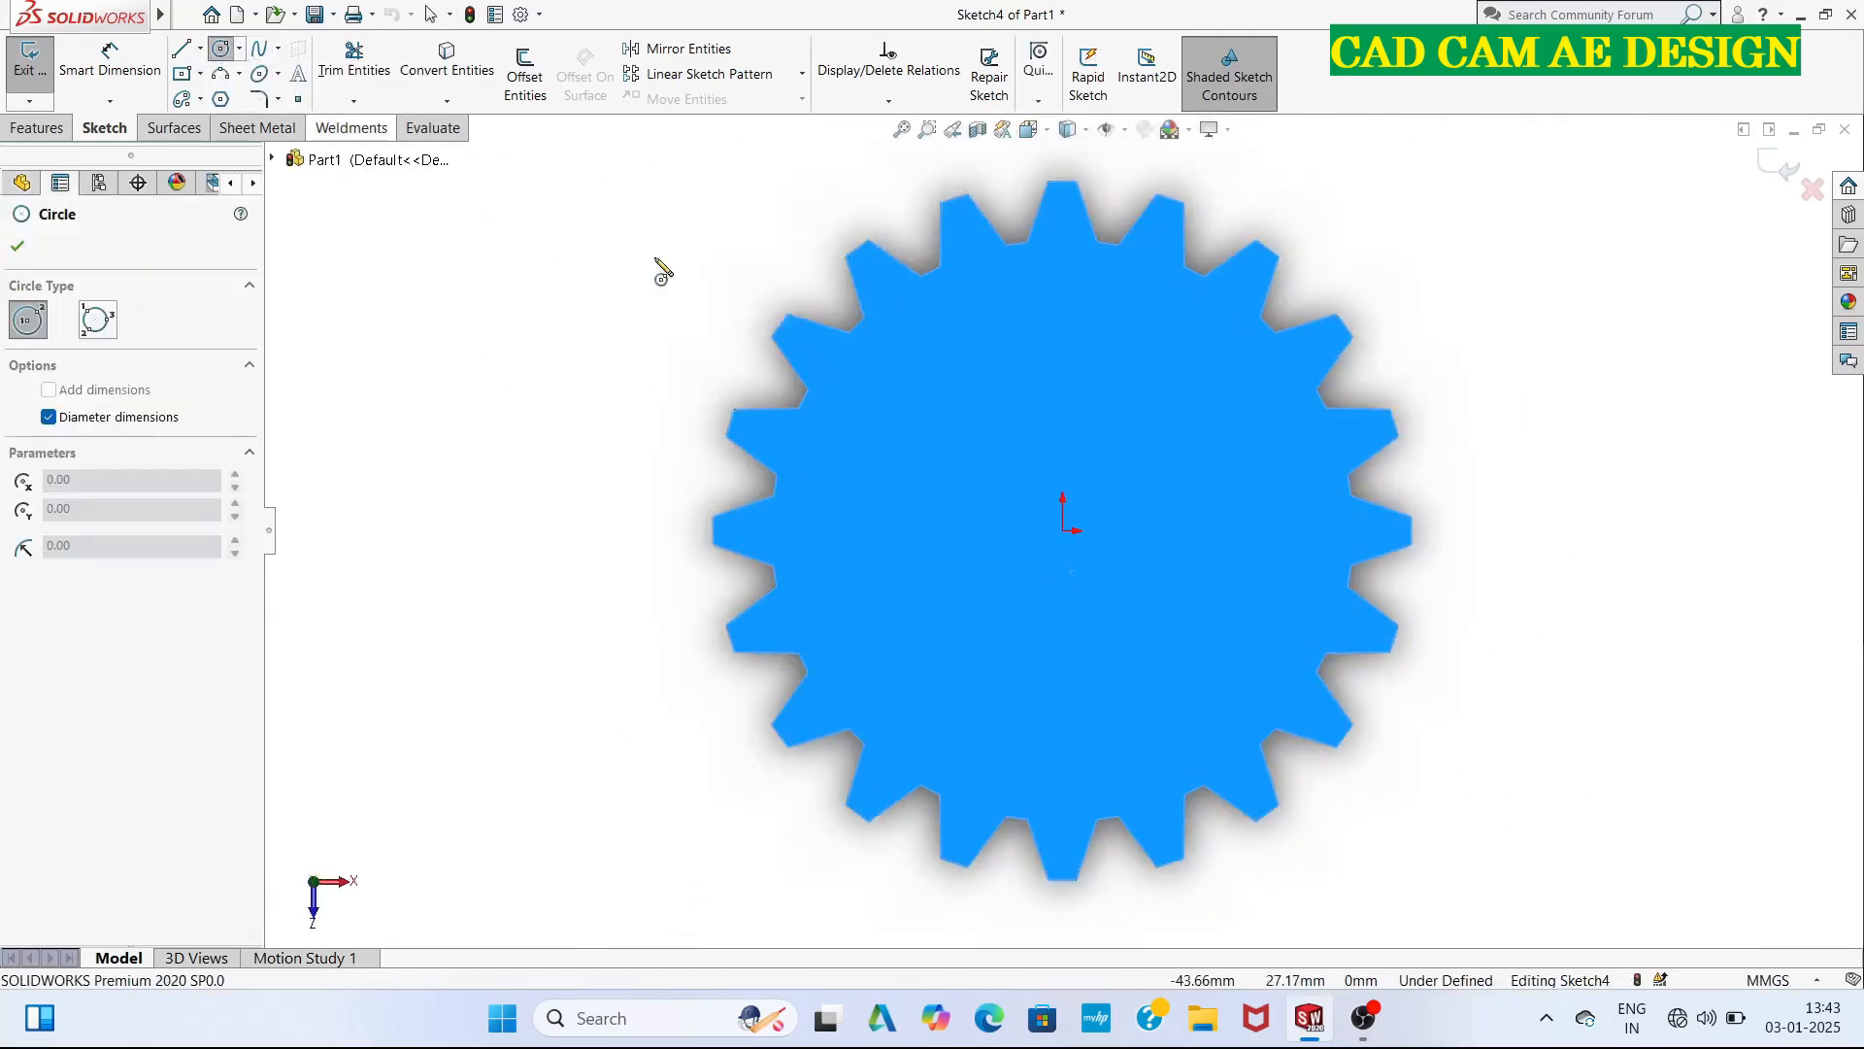
click(1062, 530)
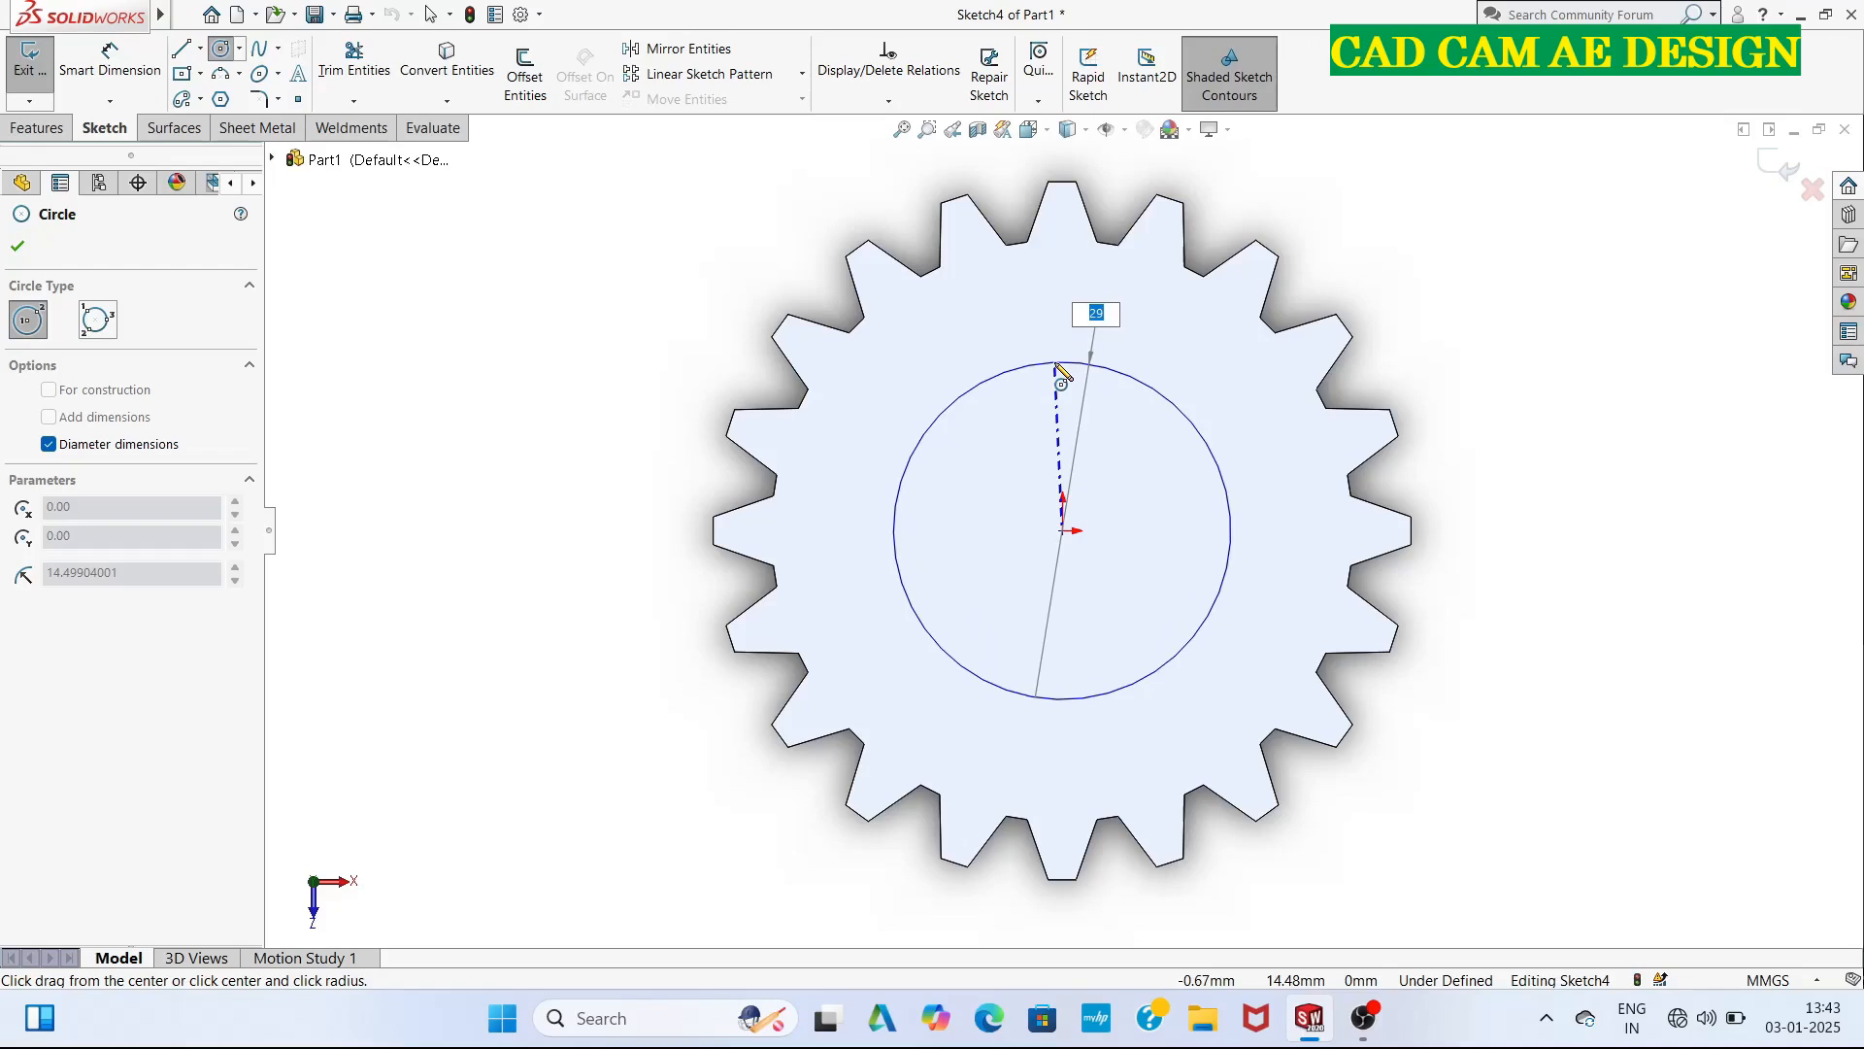
text(40.5)
key(Return)
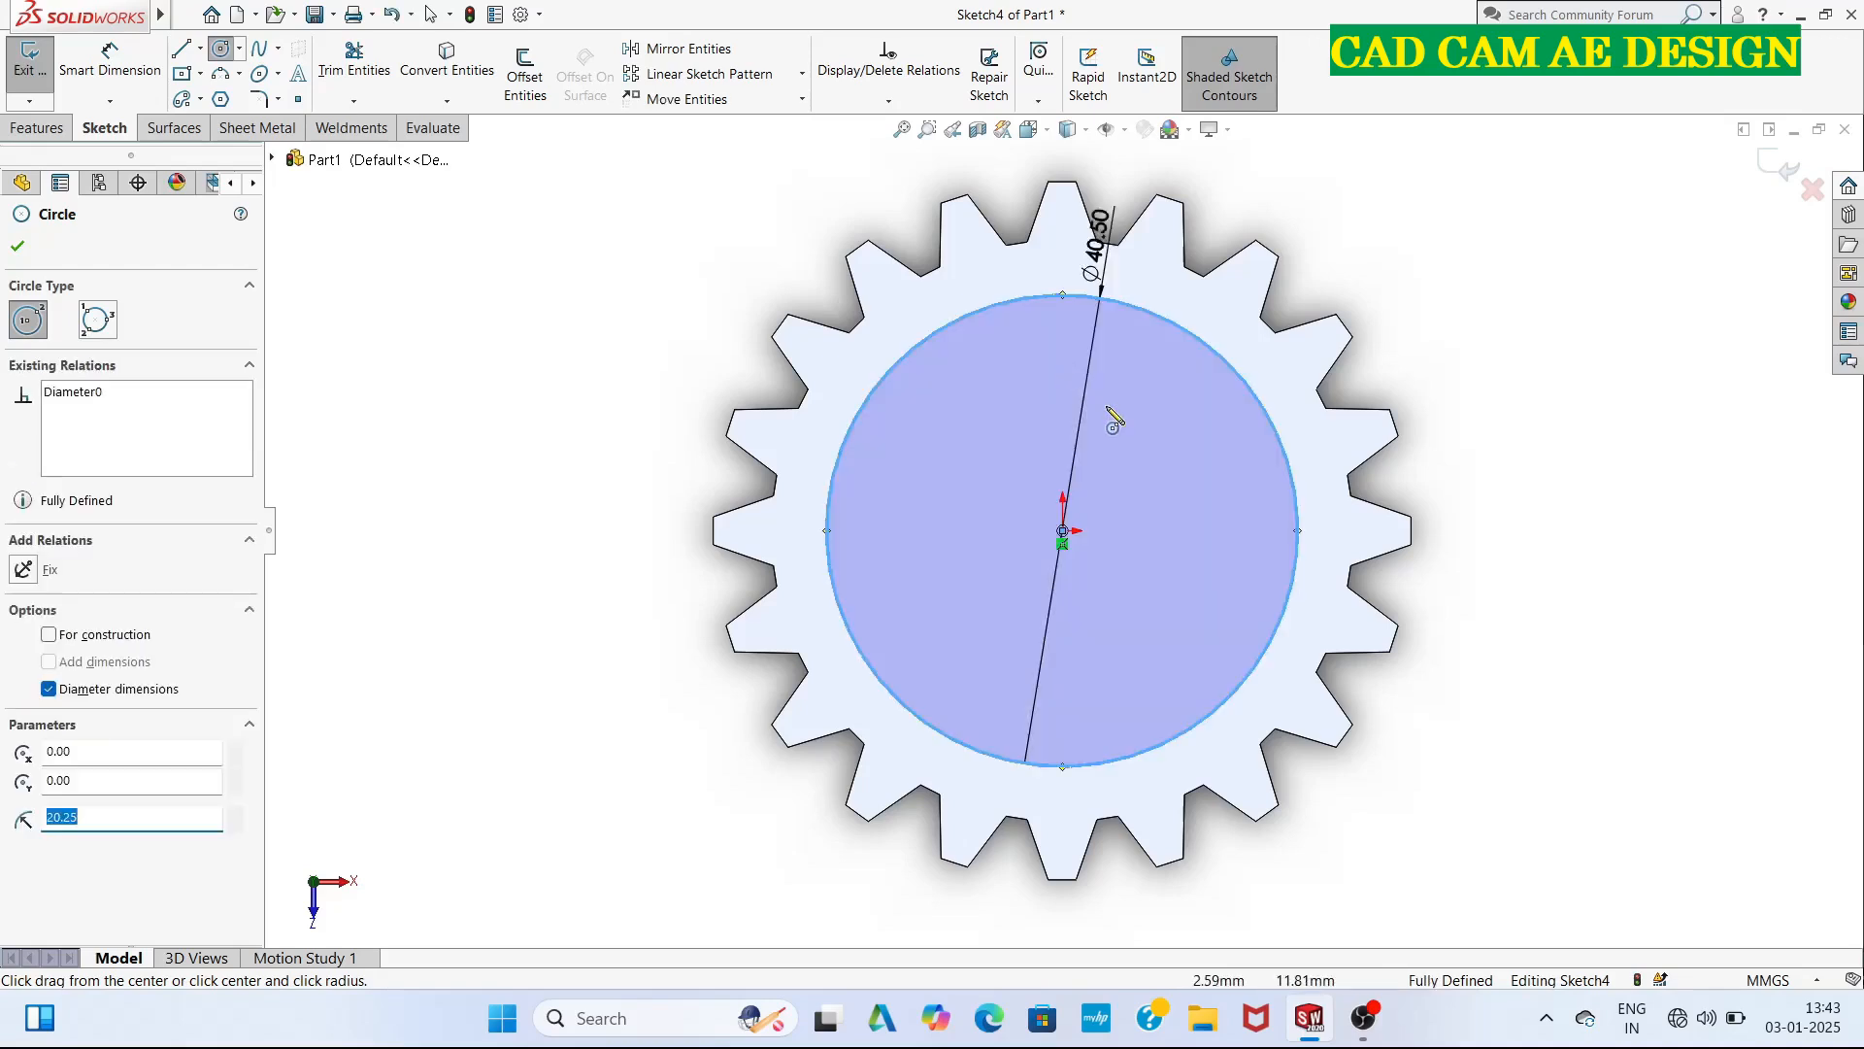
Exit the sketch and cut the circle into this face as a blind extruded cut 5 mm deep.
click(1769, 170)
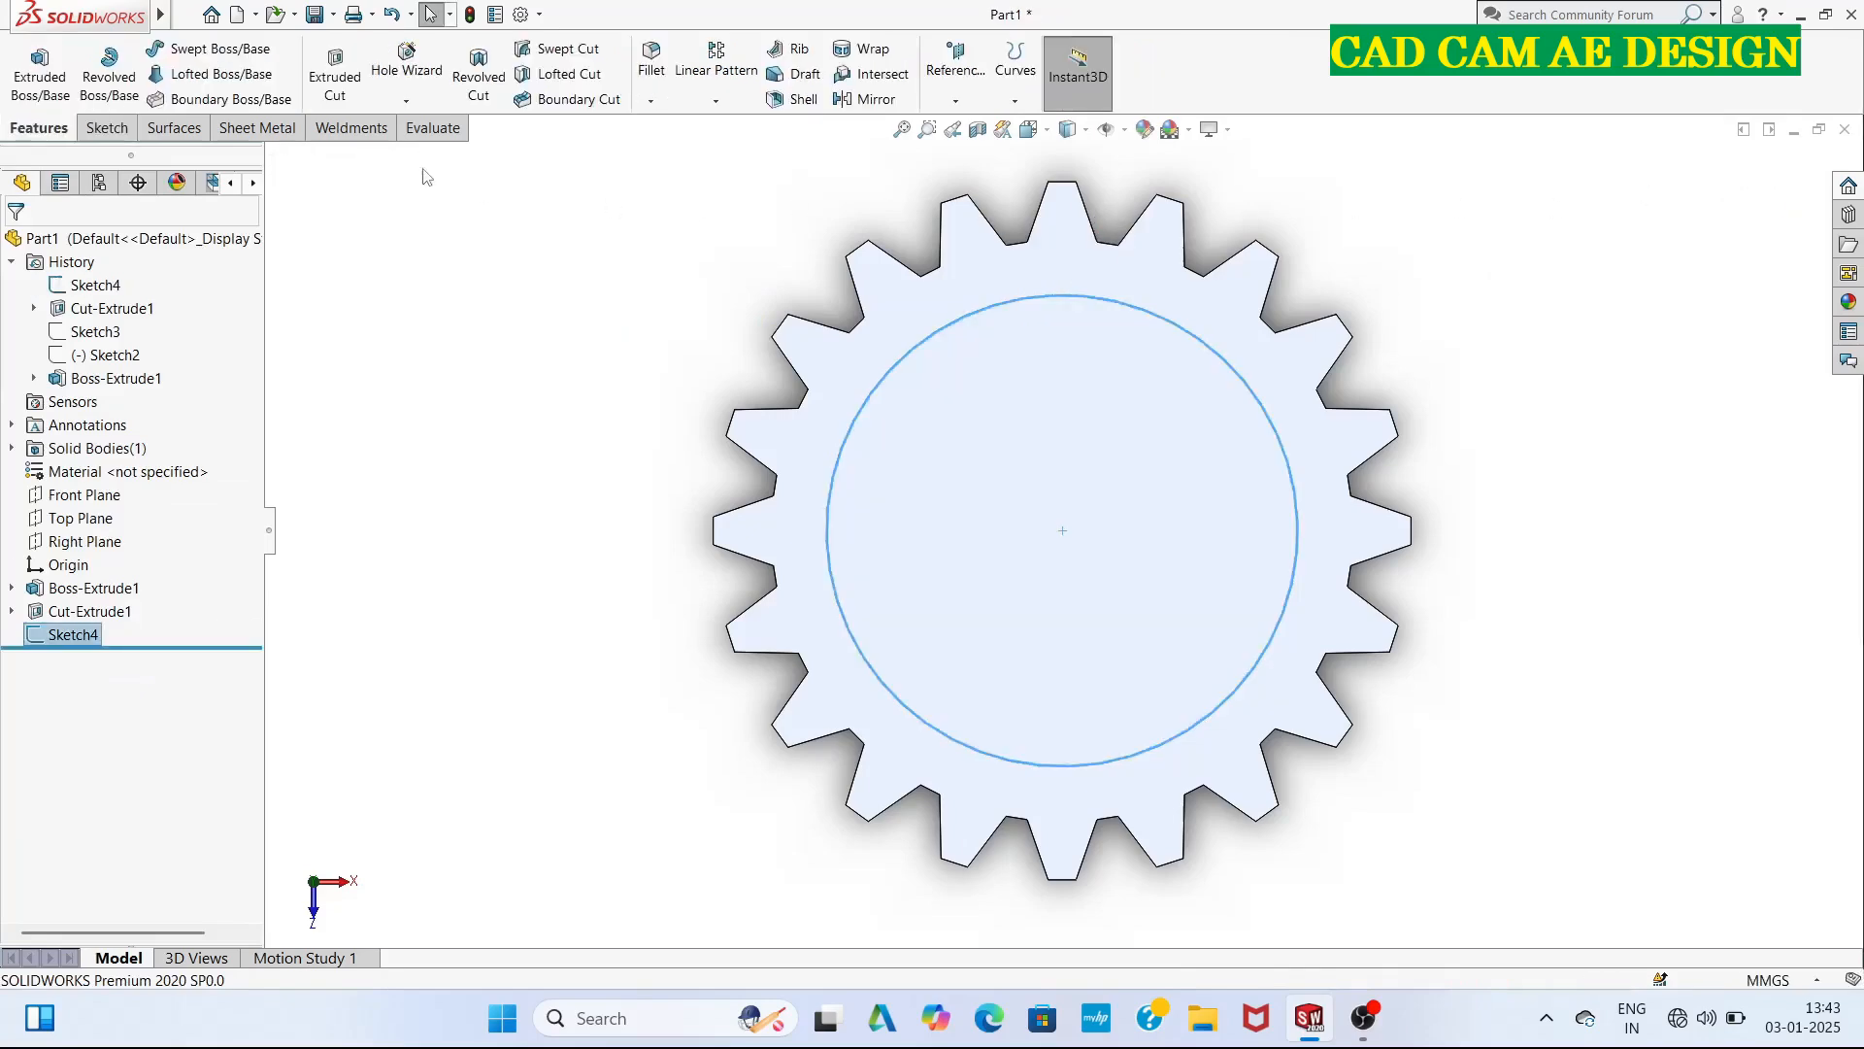
click(335, 73)
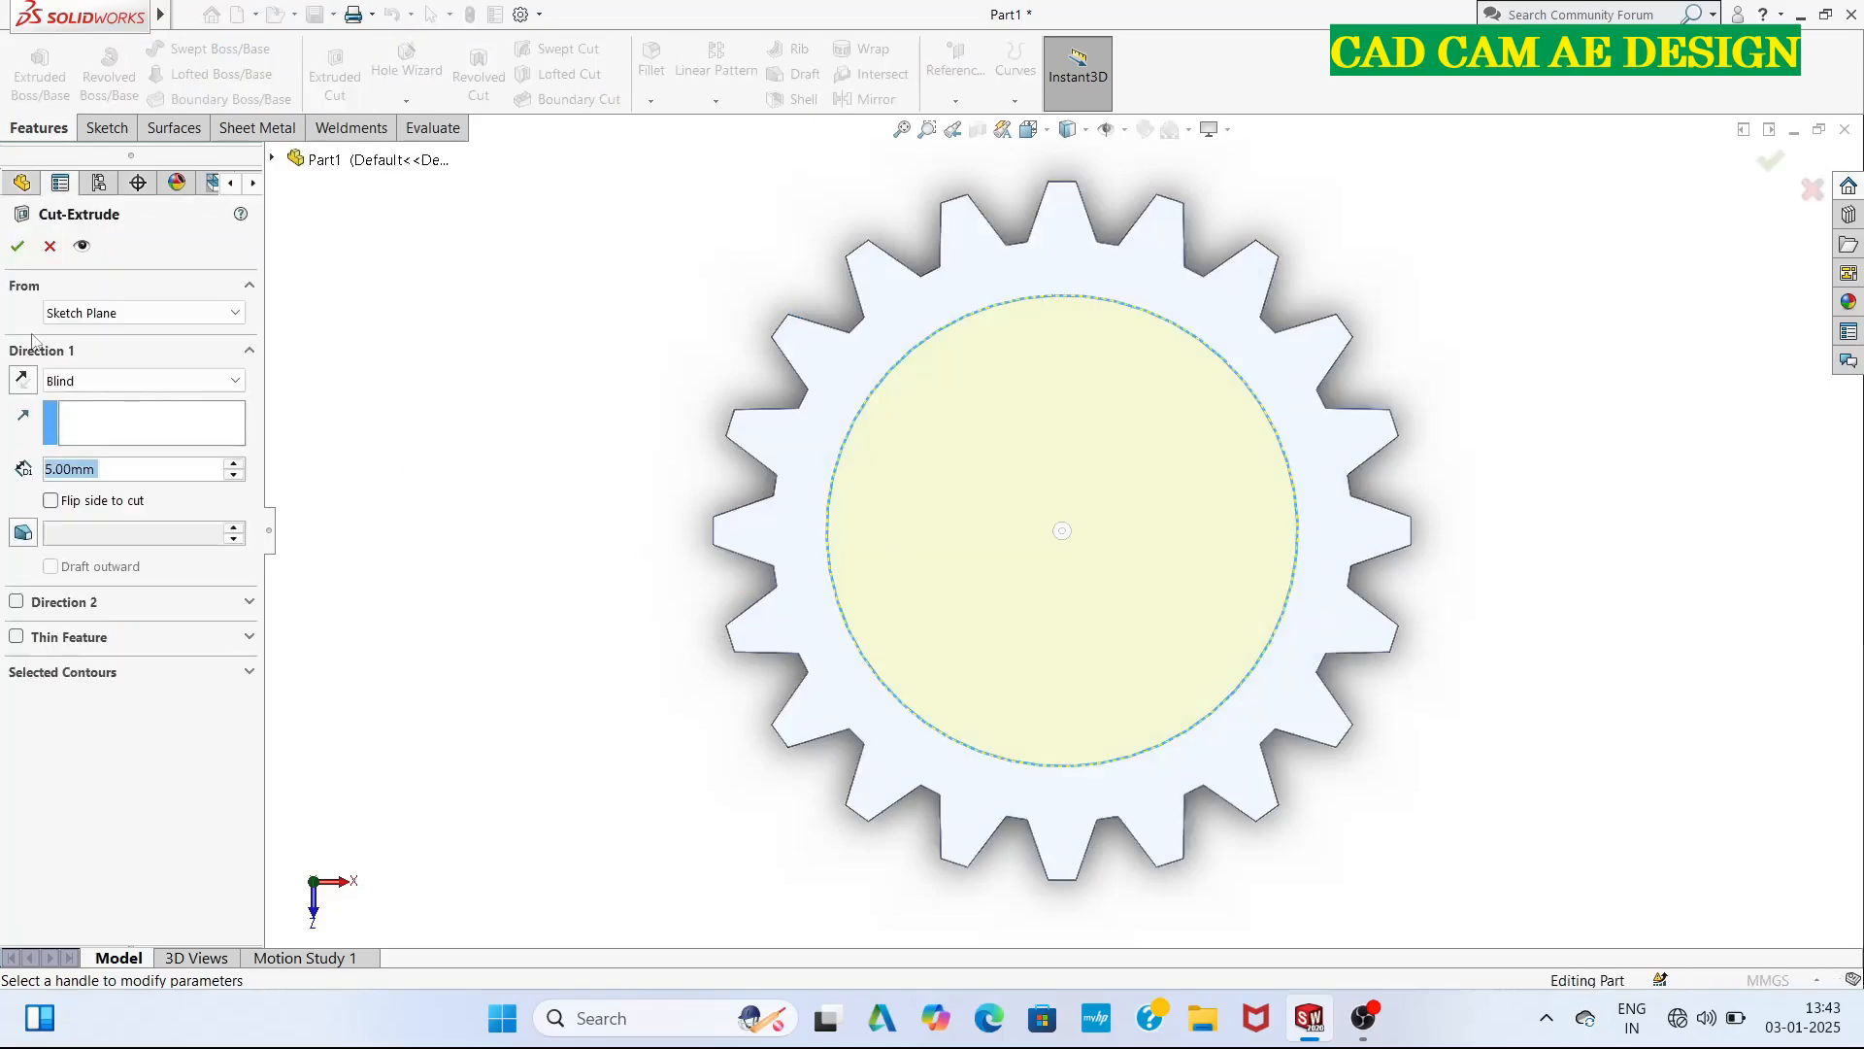
click(18, 246)
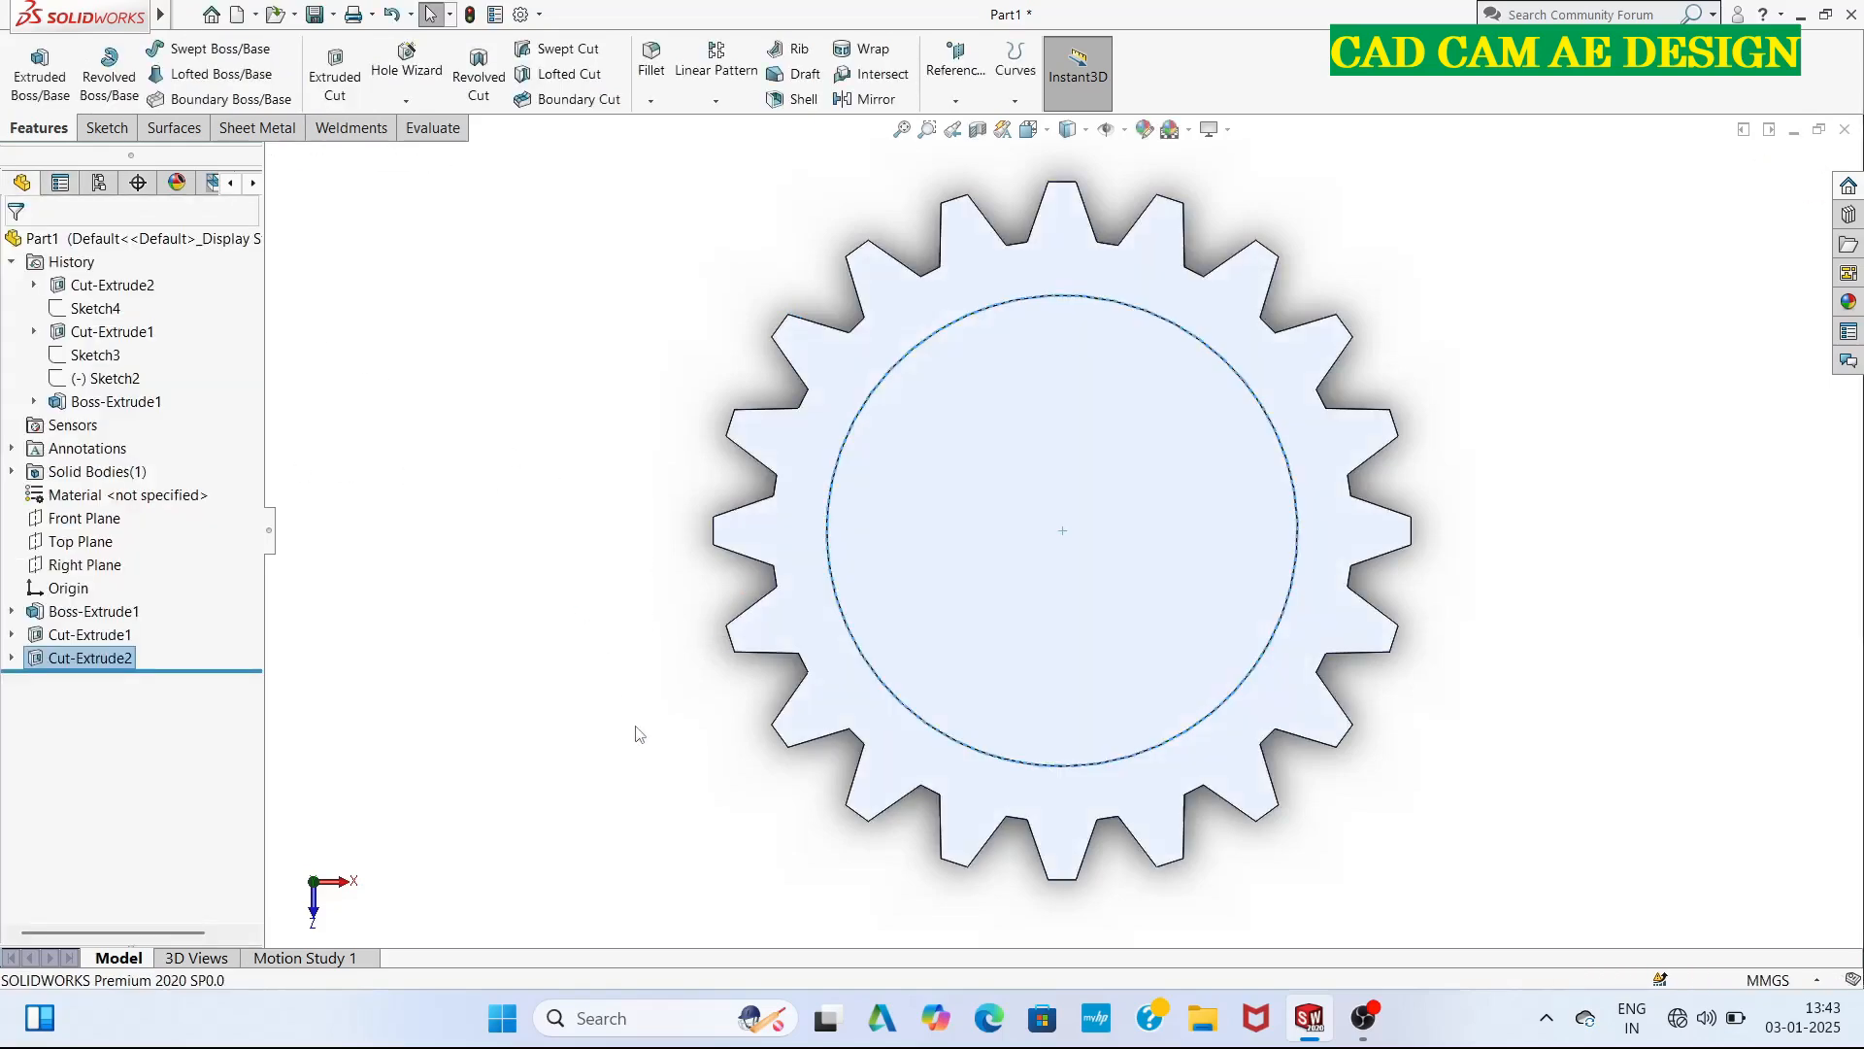
Sketch a 30 mm diameter circle centred on the origin on the floor of the new recess.
middle_drag(636, 735, 667, 548)
click(1053, 544)
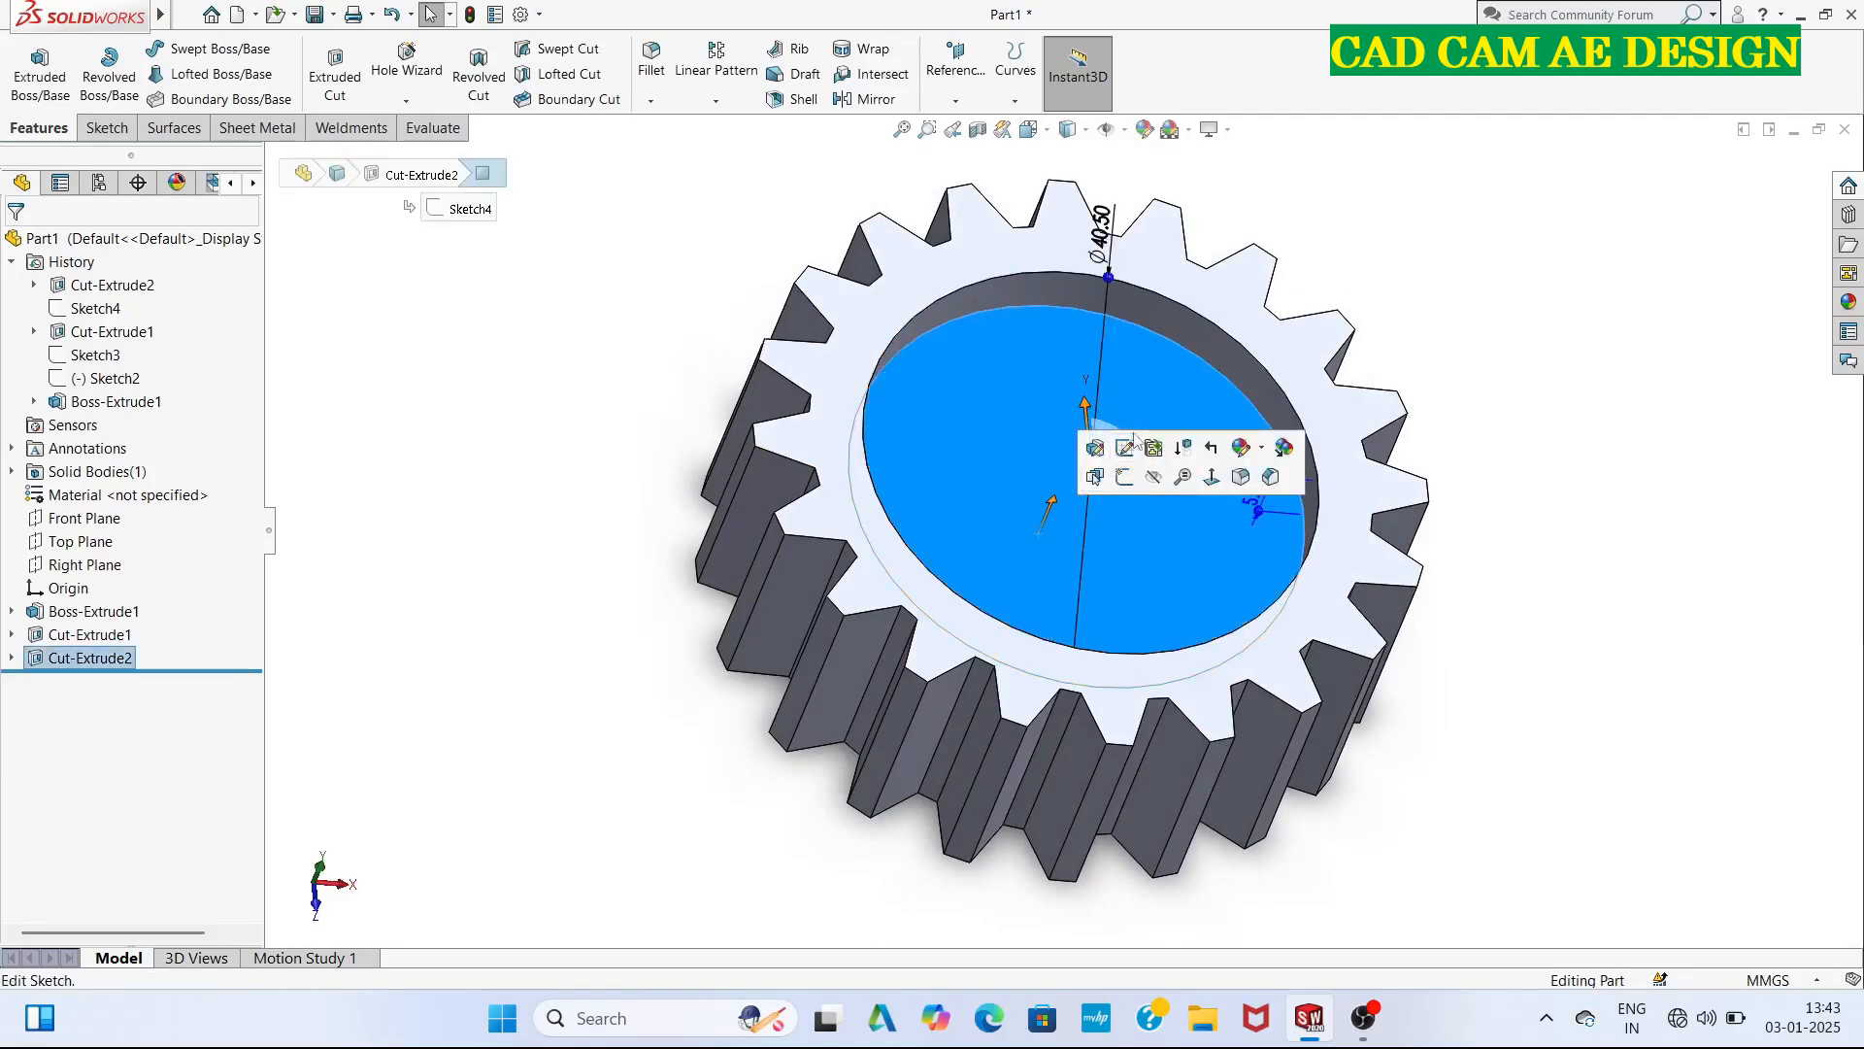
click(1123, 477)
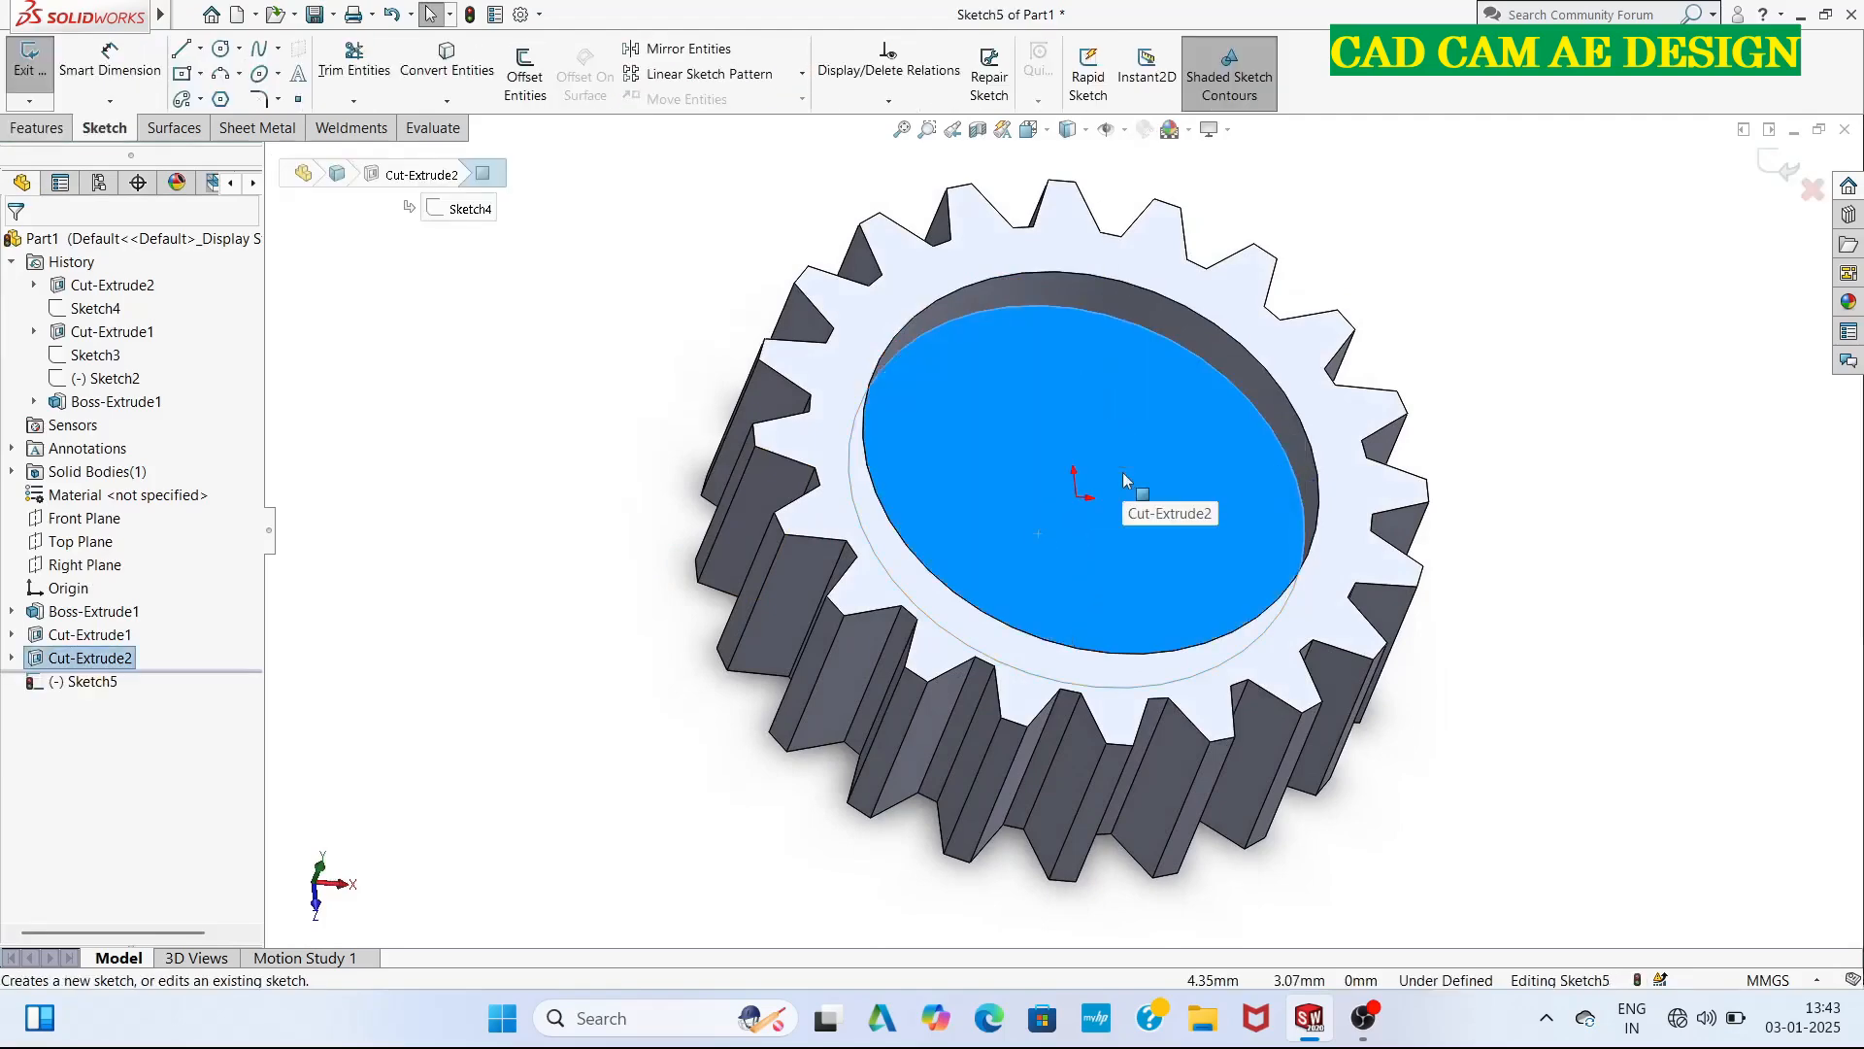
click(1048, 136)
click(1146, 244)
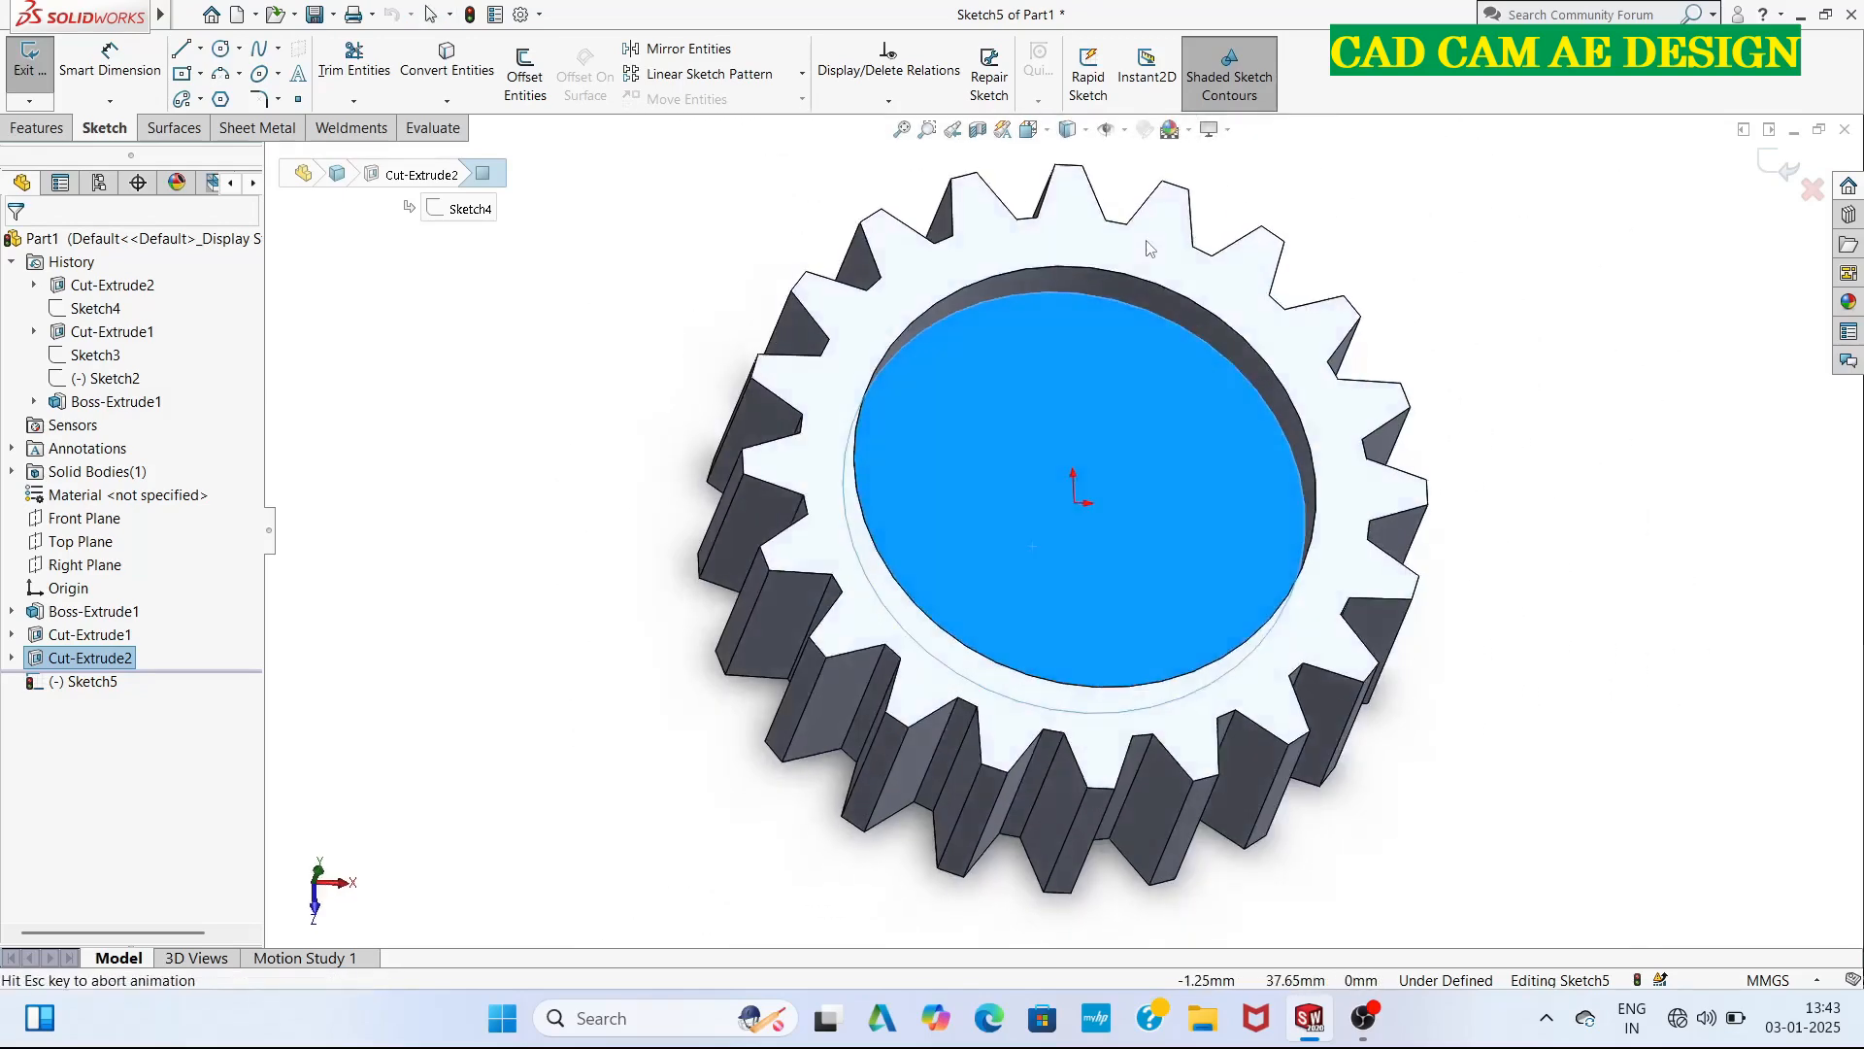
click(658, 325)
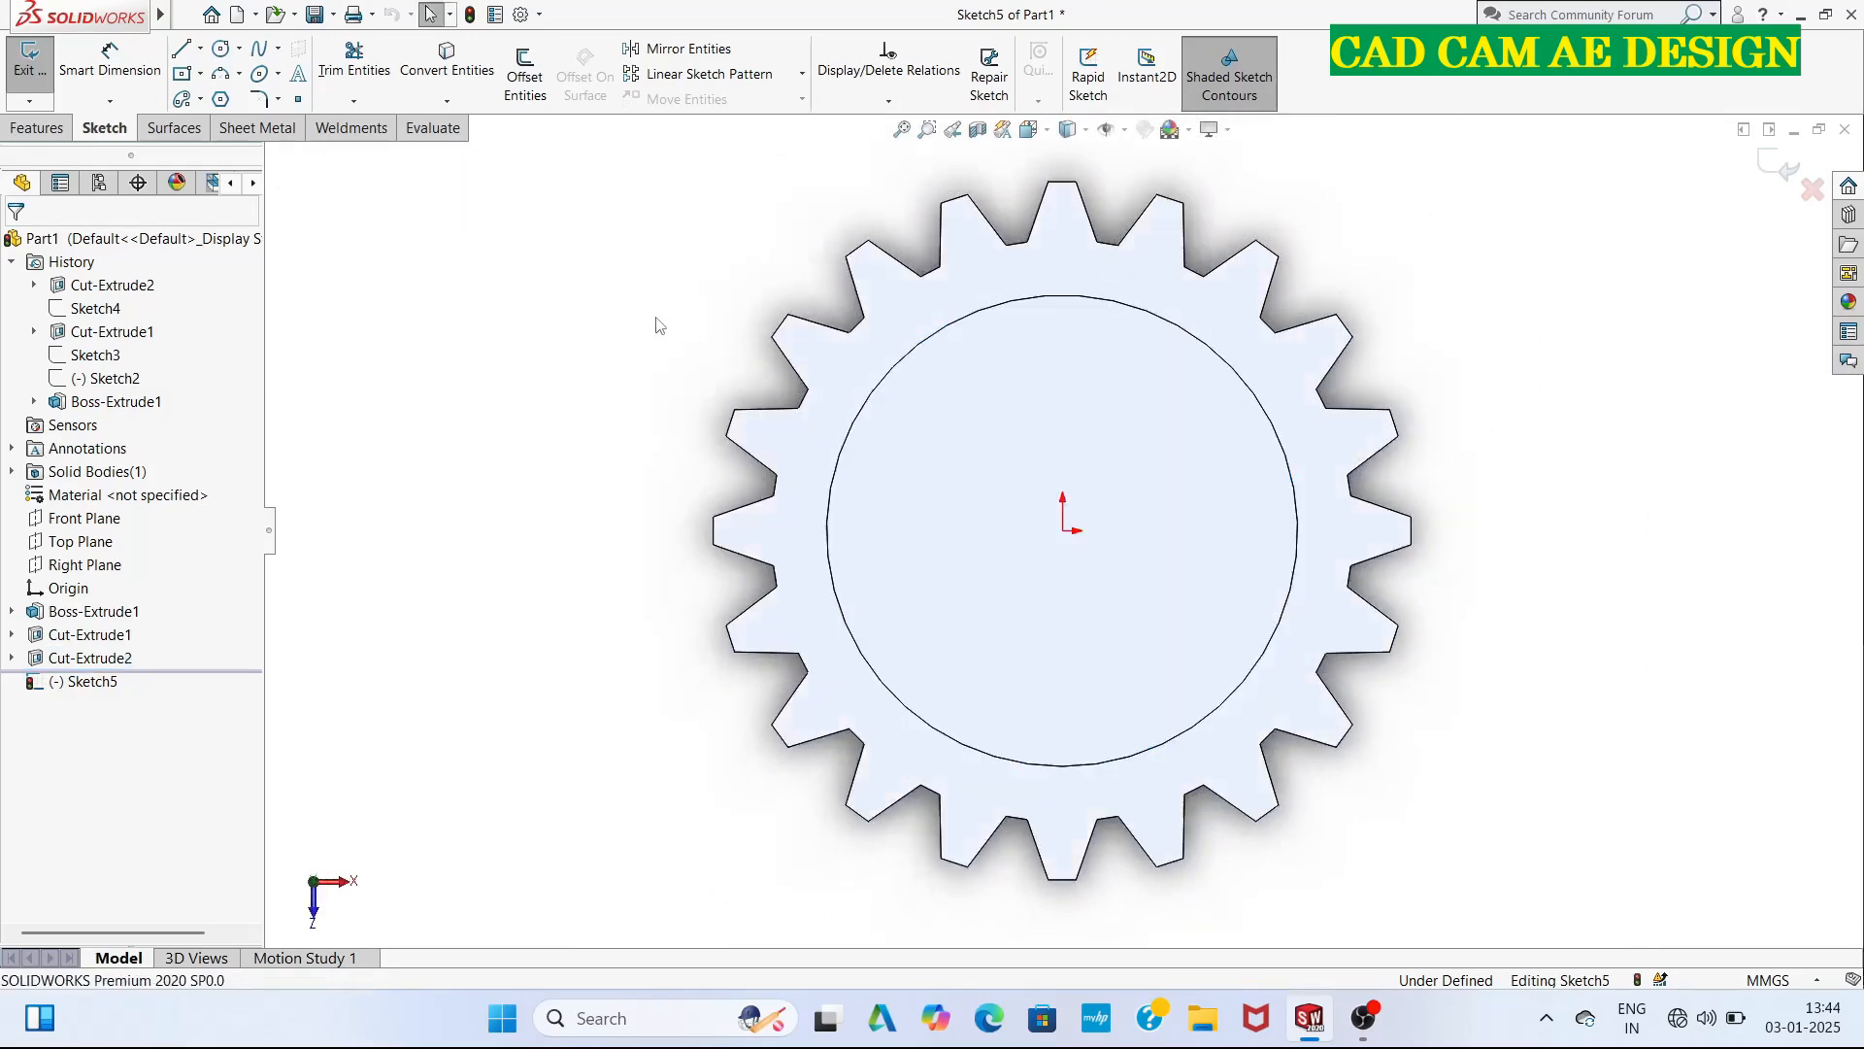
click(221, 48)
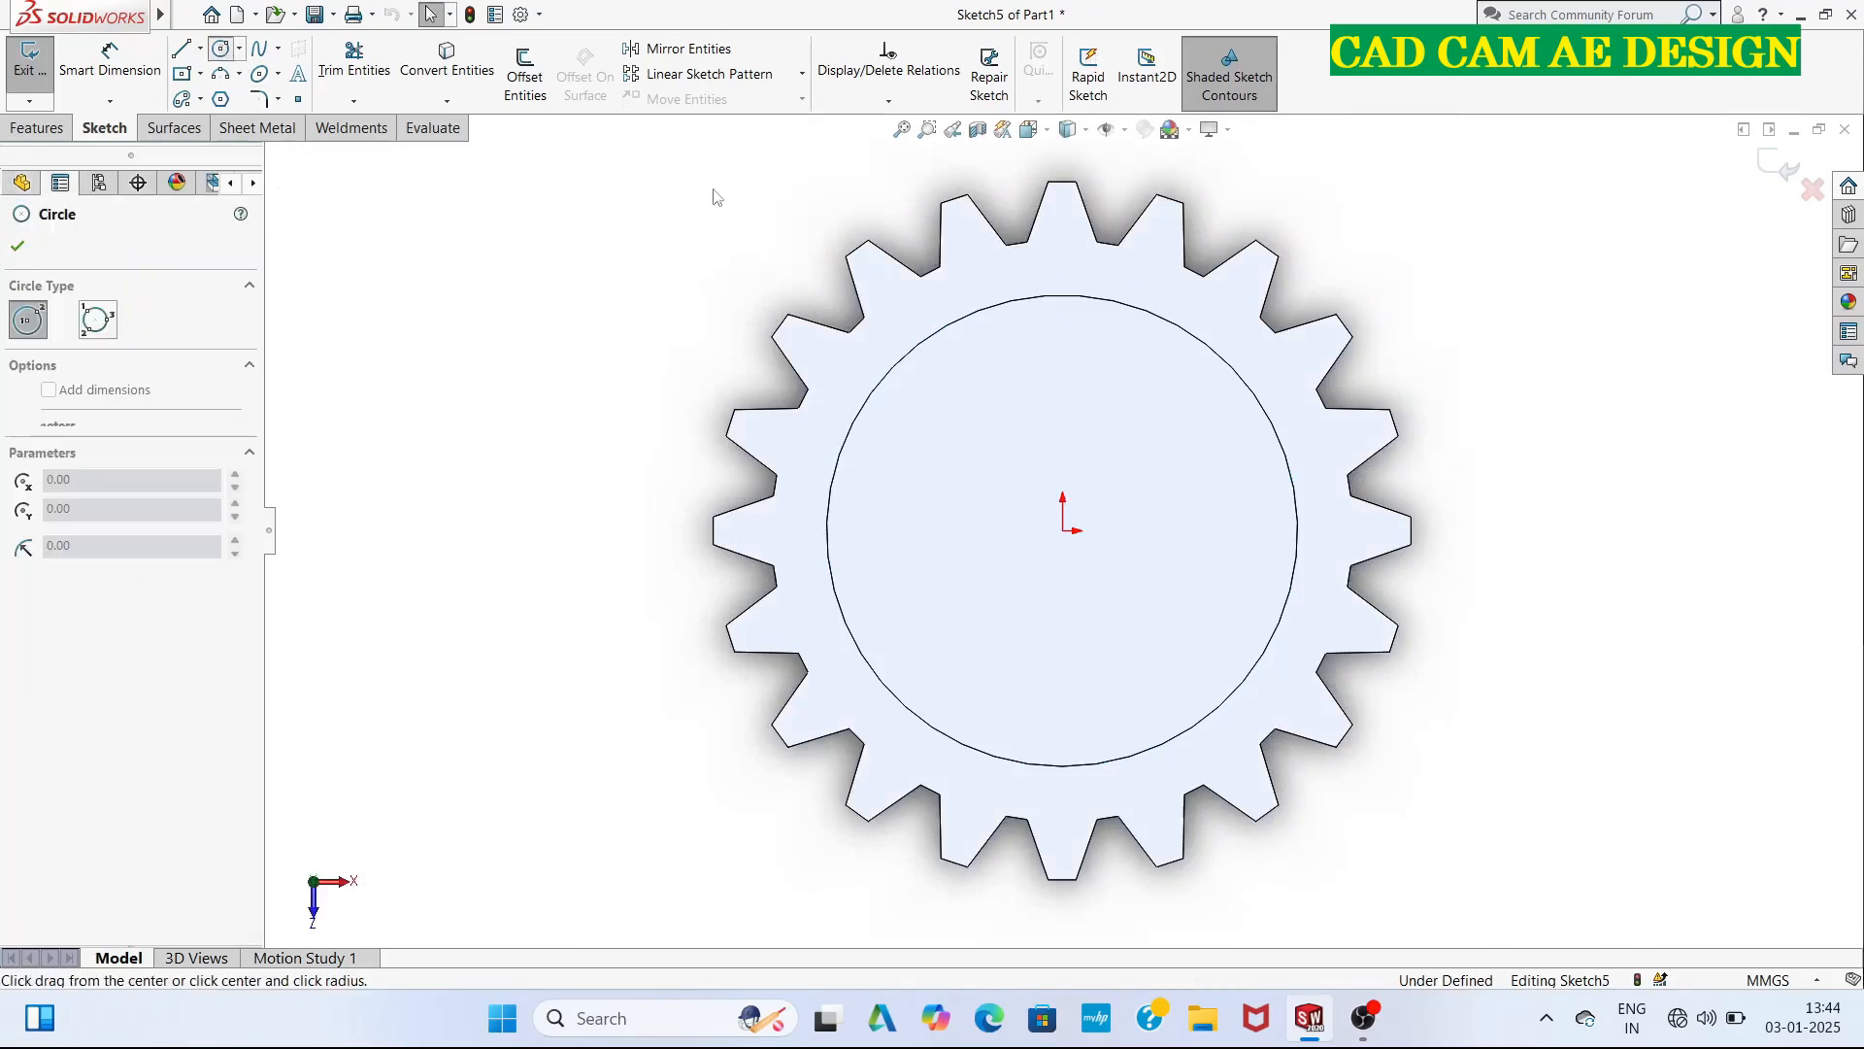
click(1064, 531)
text(3)
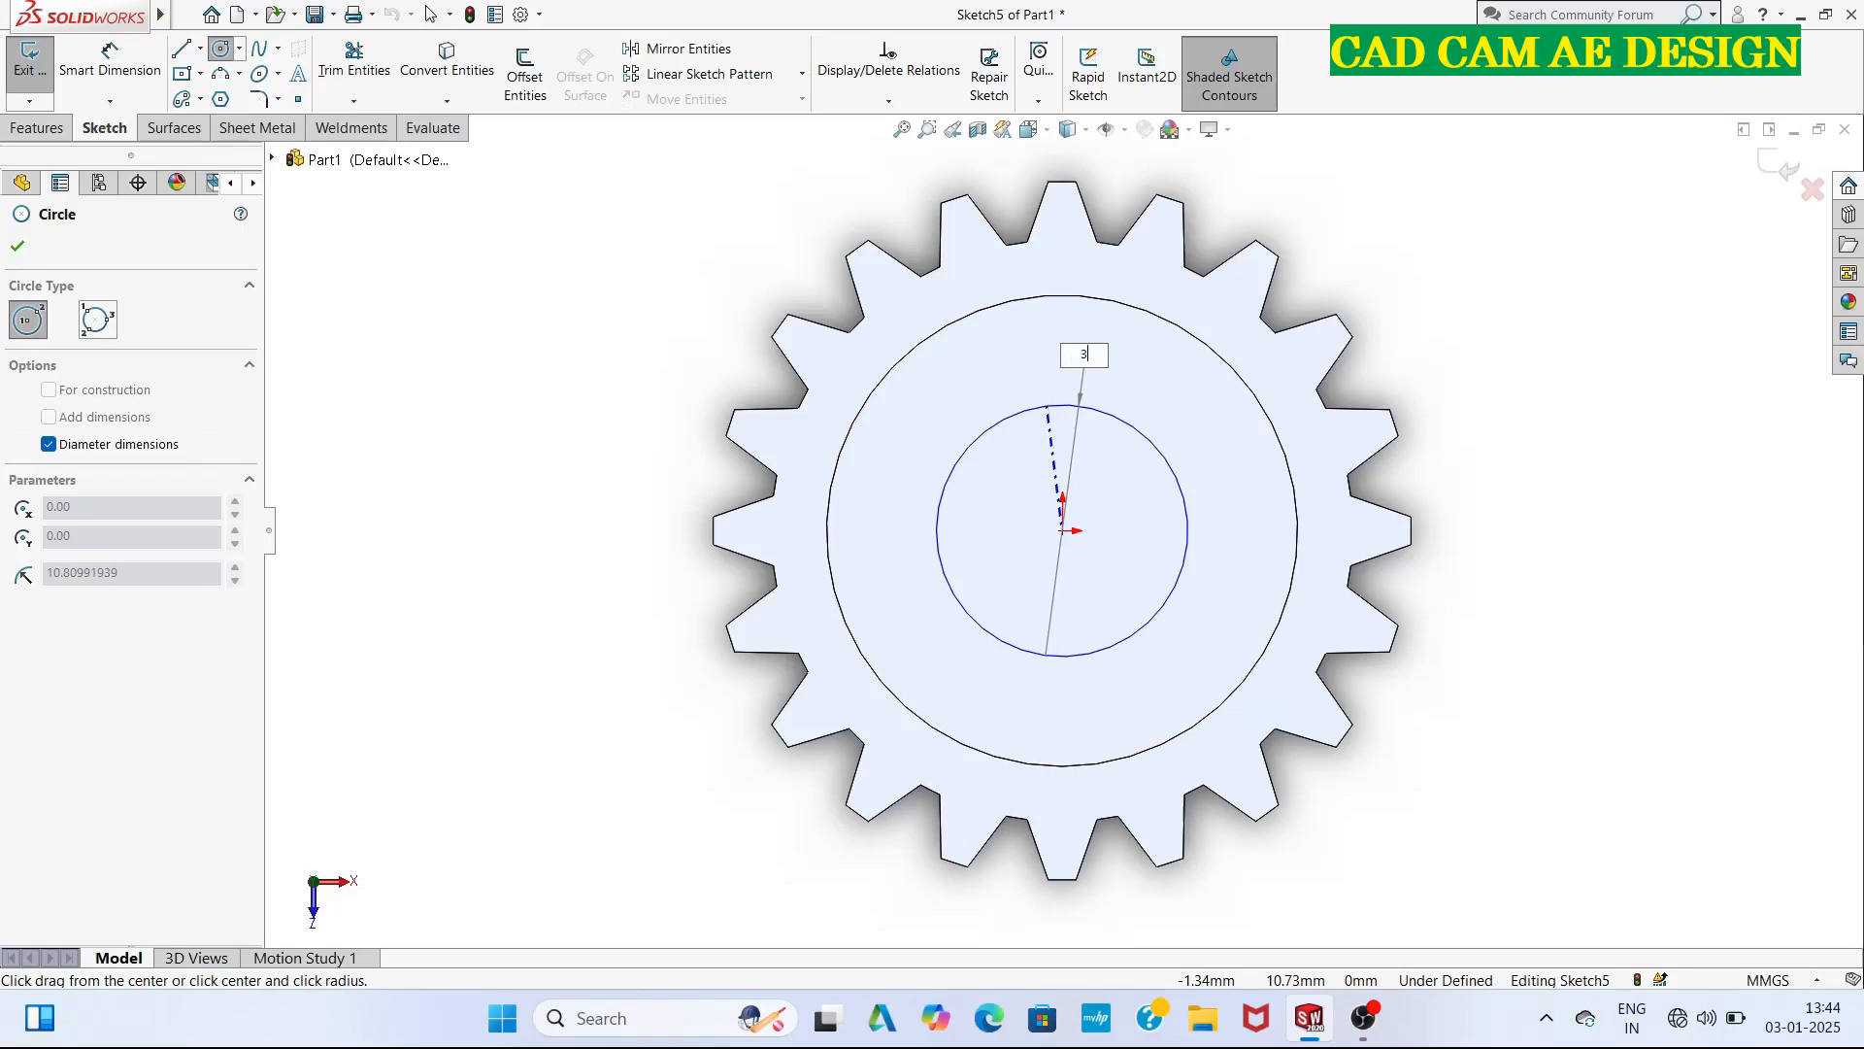
text(0)
key(Return)
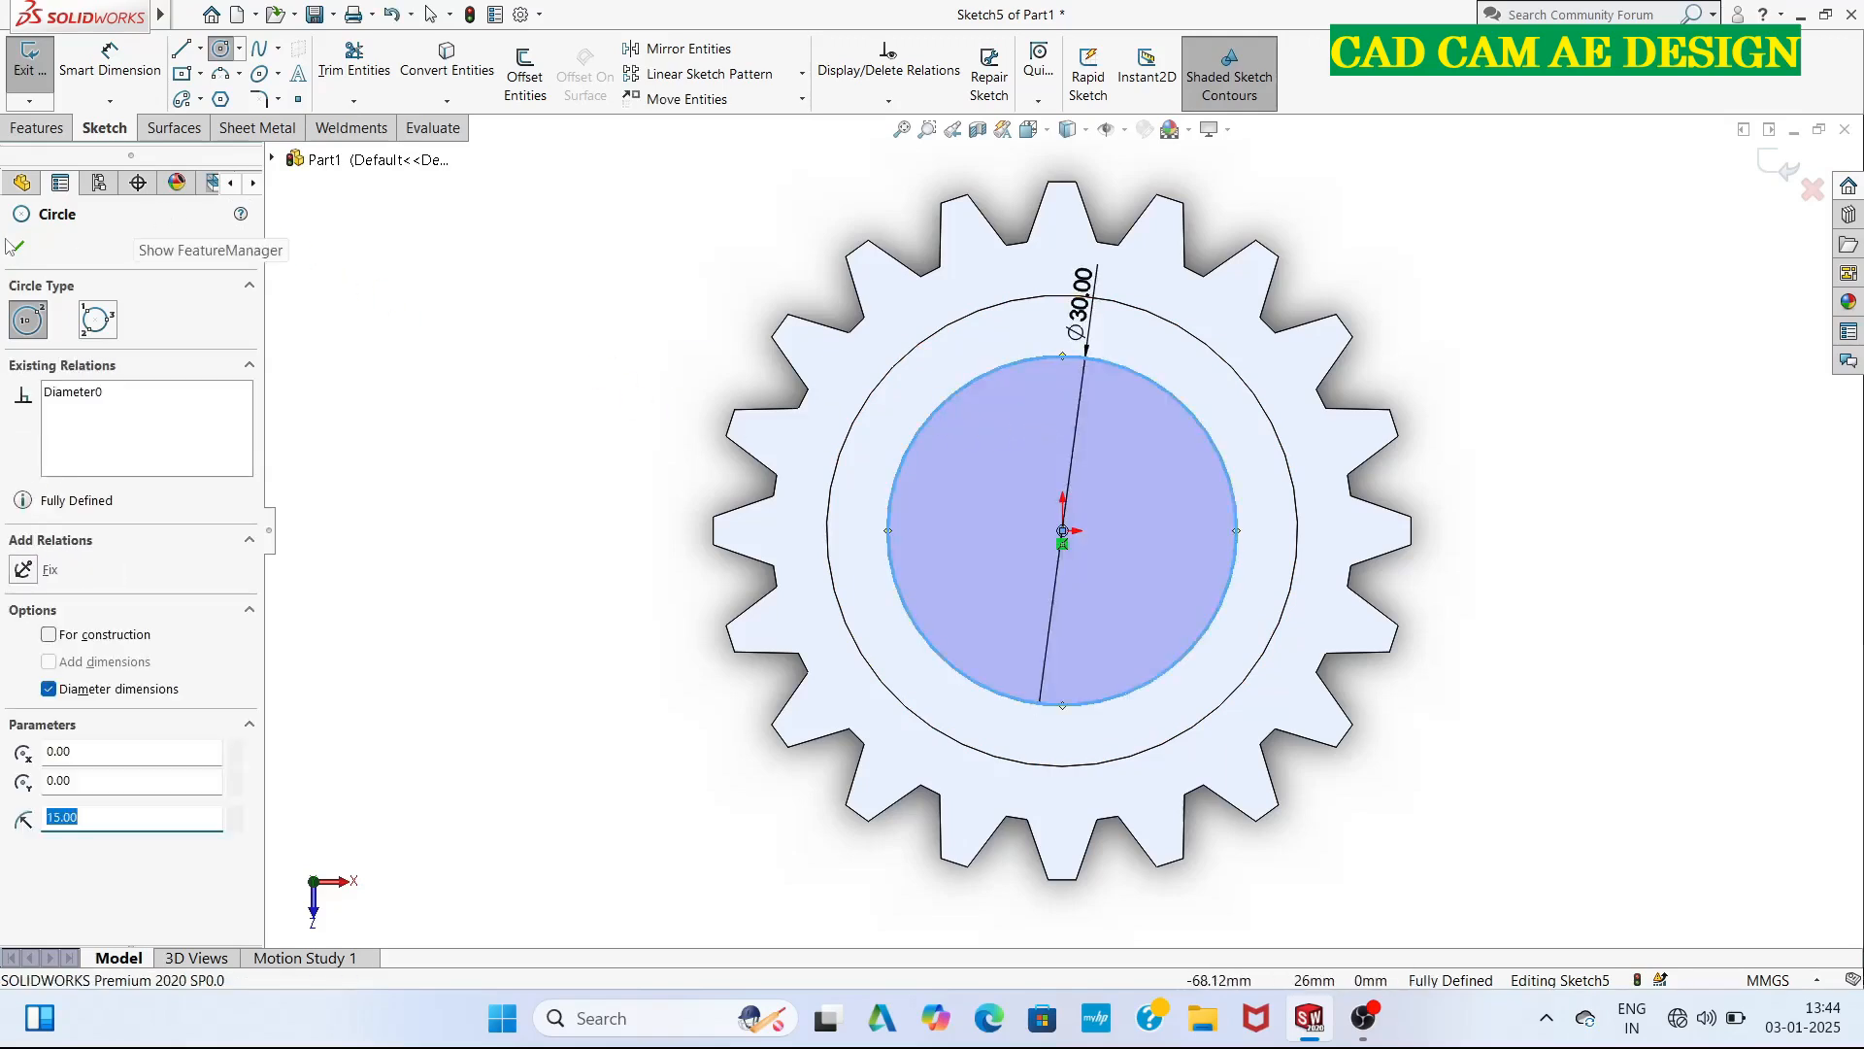
click(29, 246)
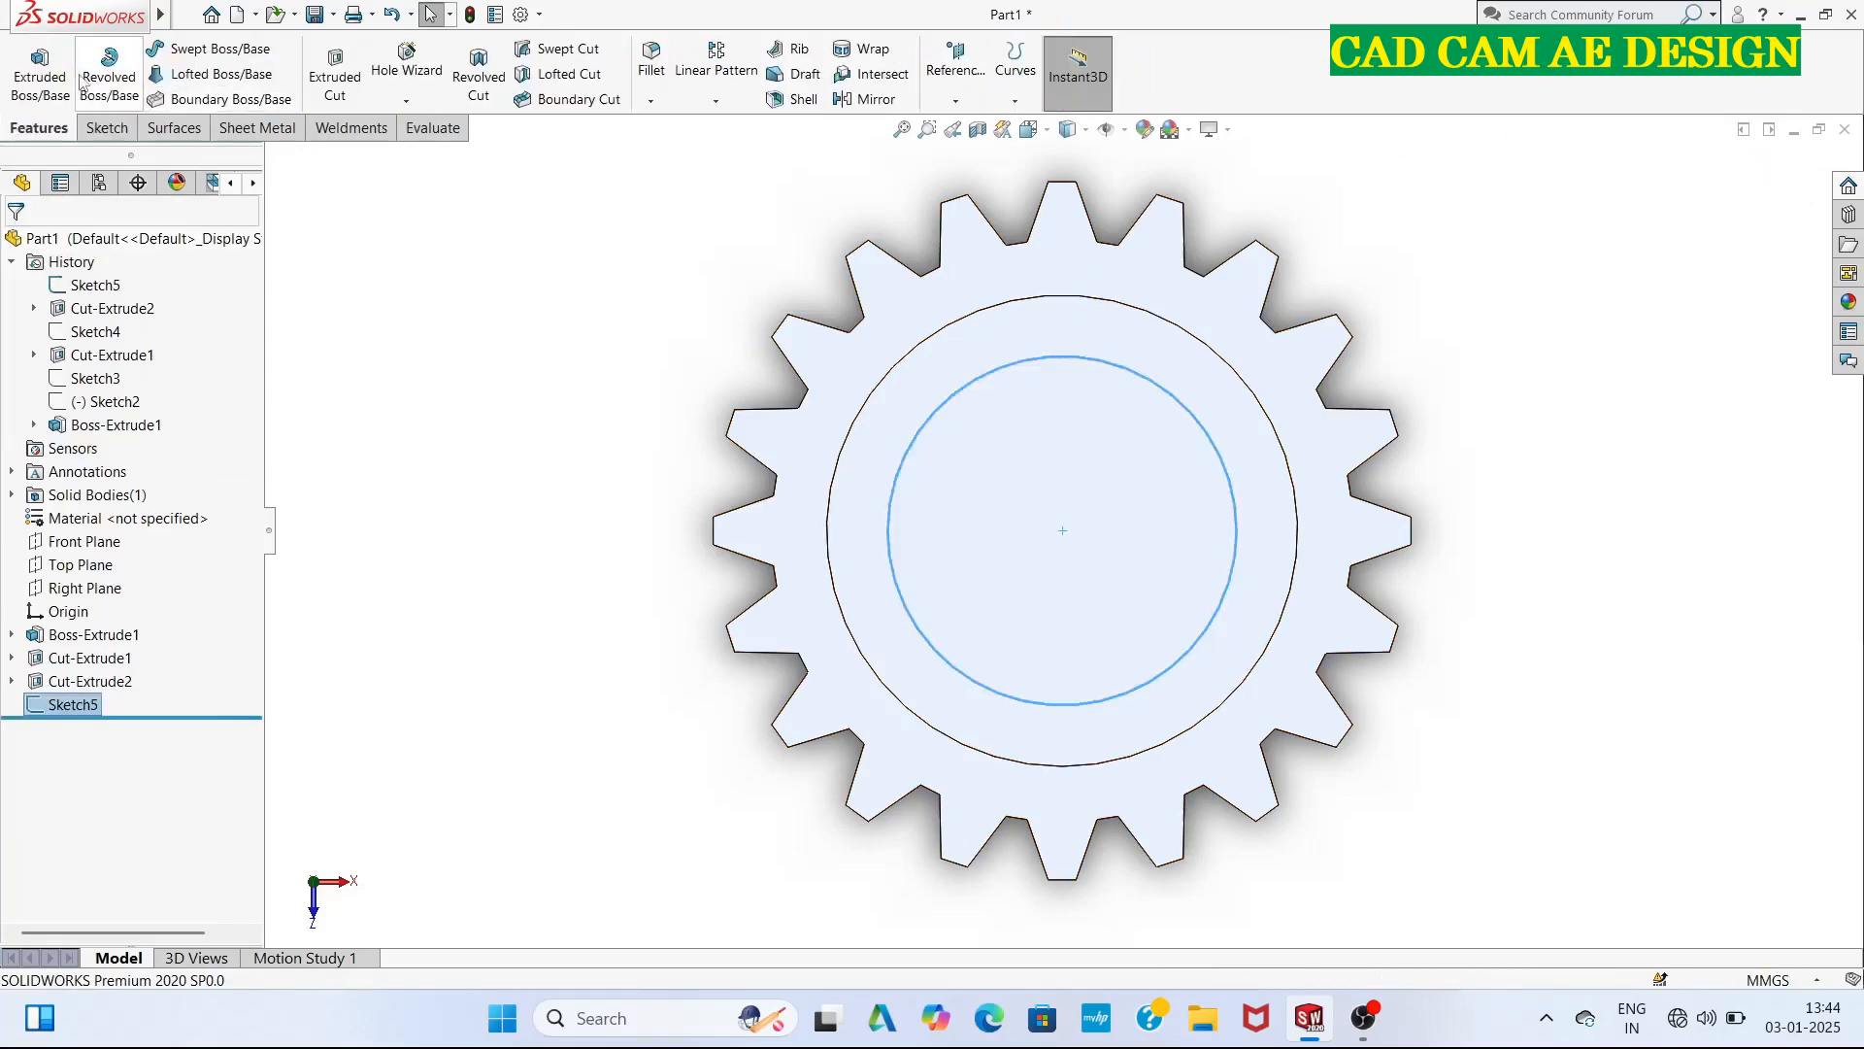
Cut the 30 mm circle through the web between the recesses as a blind extruded cut 10 mm deep.
click(335, 73)
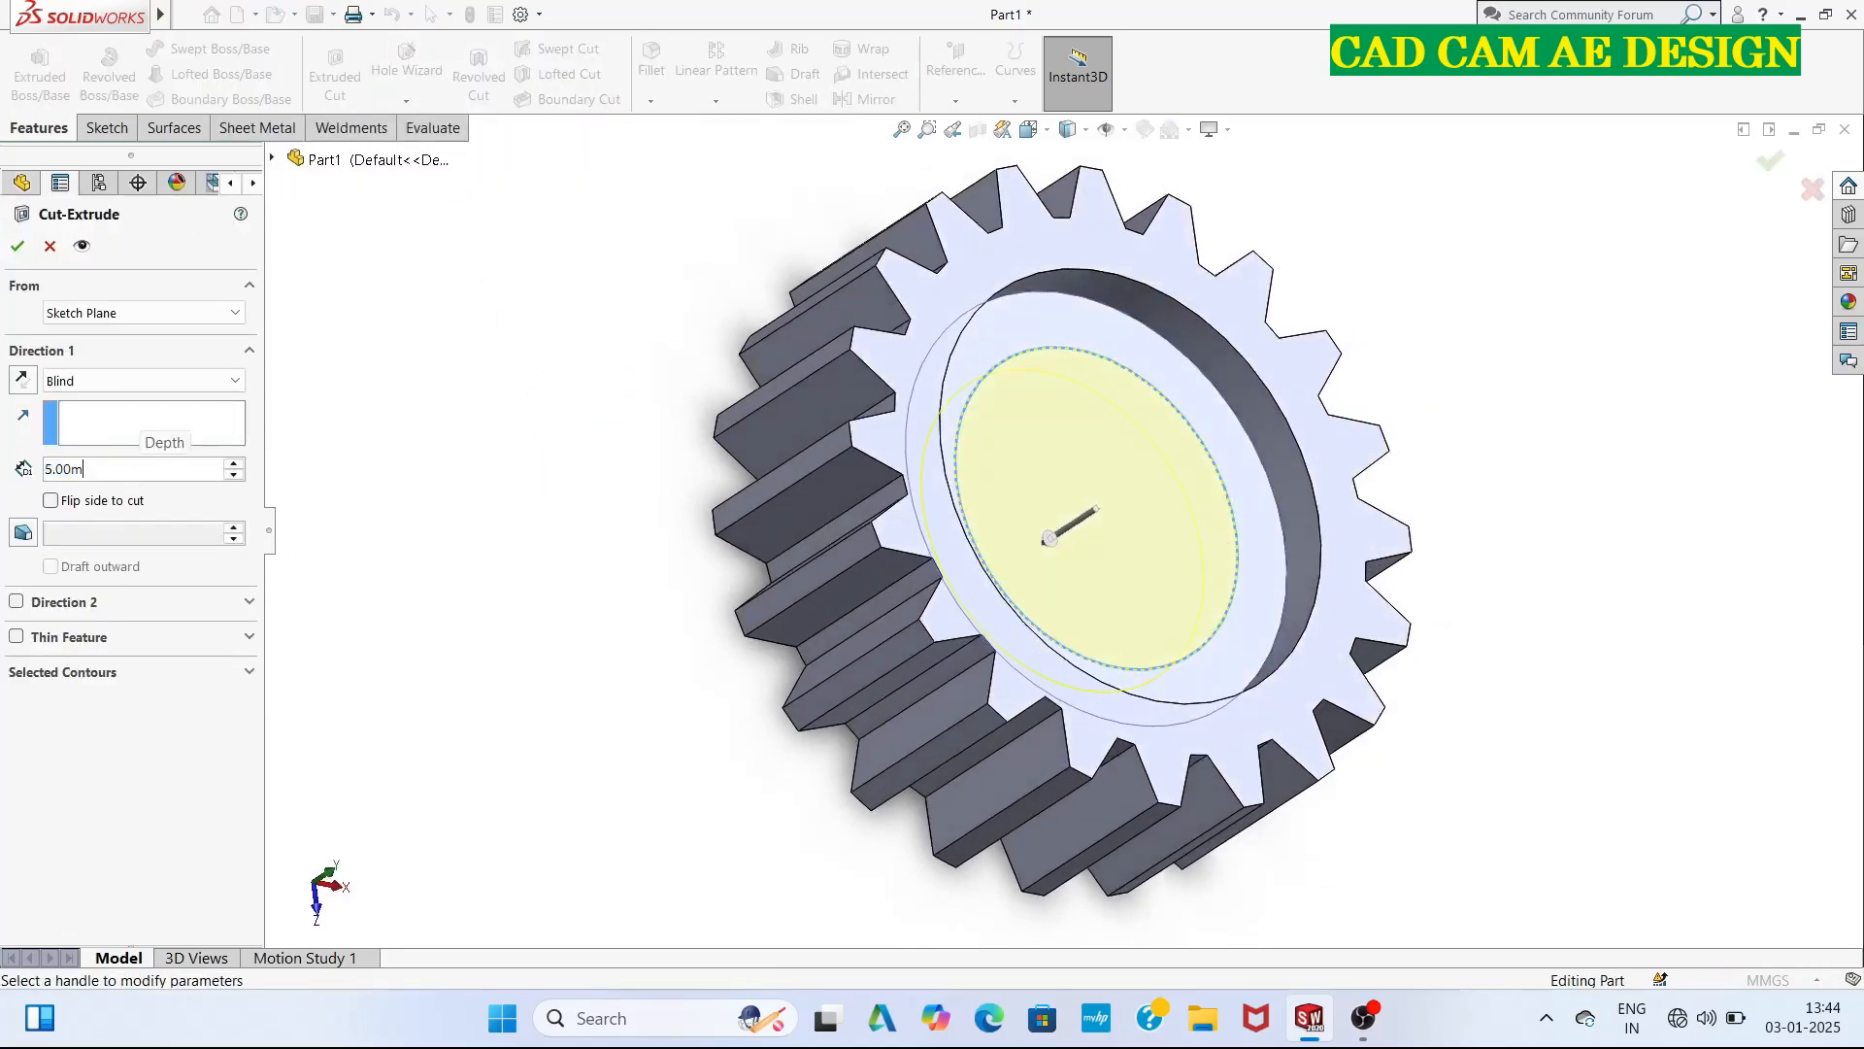
key(BackSpace)
key(BackSpace)
key(BackSpace)
key(BackSpace)
key(BackSpace)
text(10)
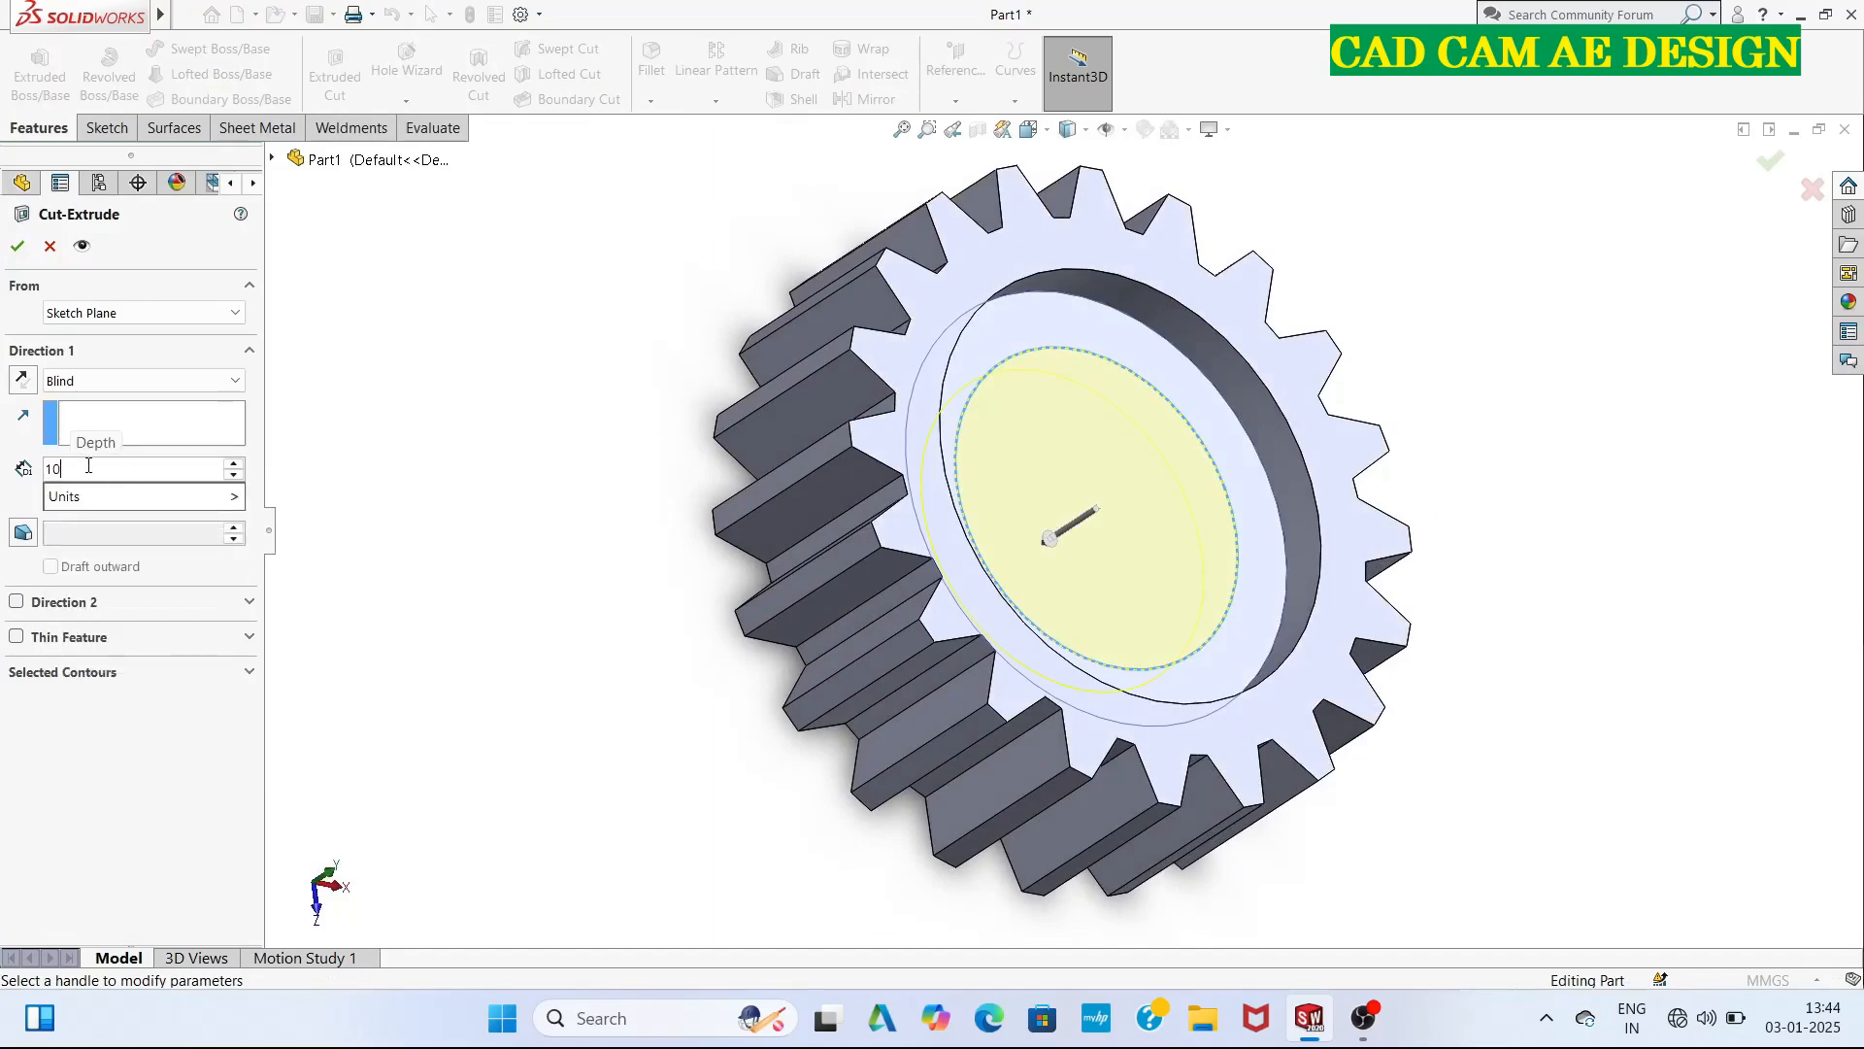
key(Return)
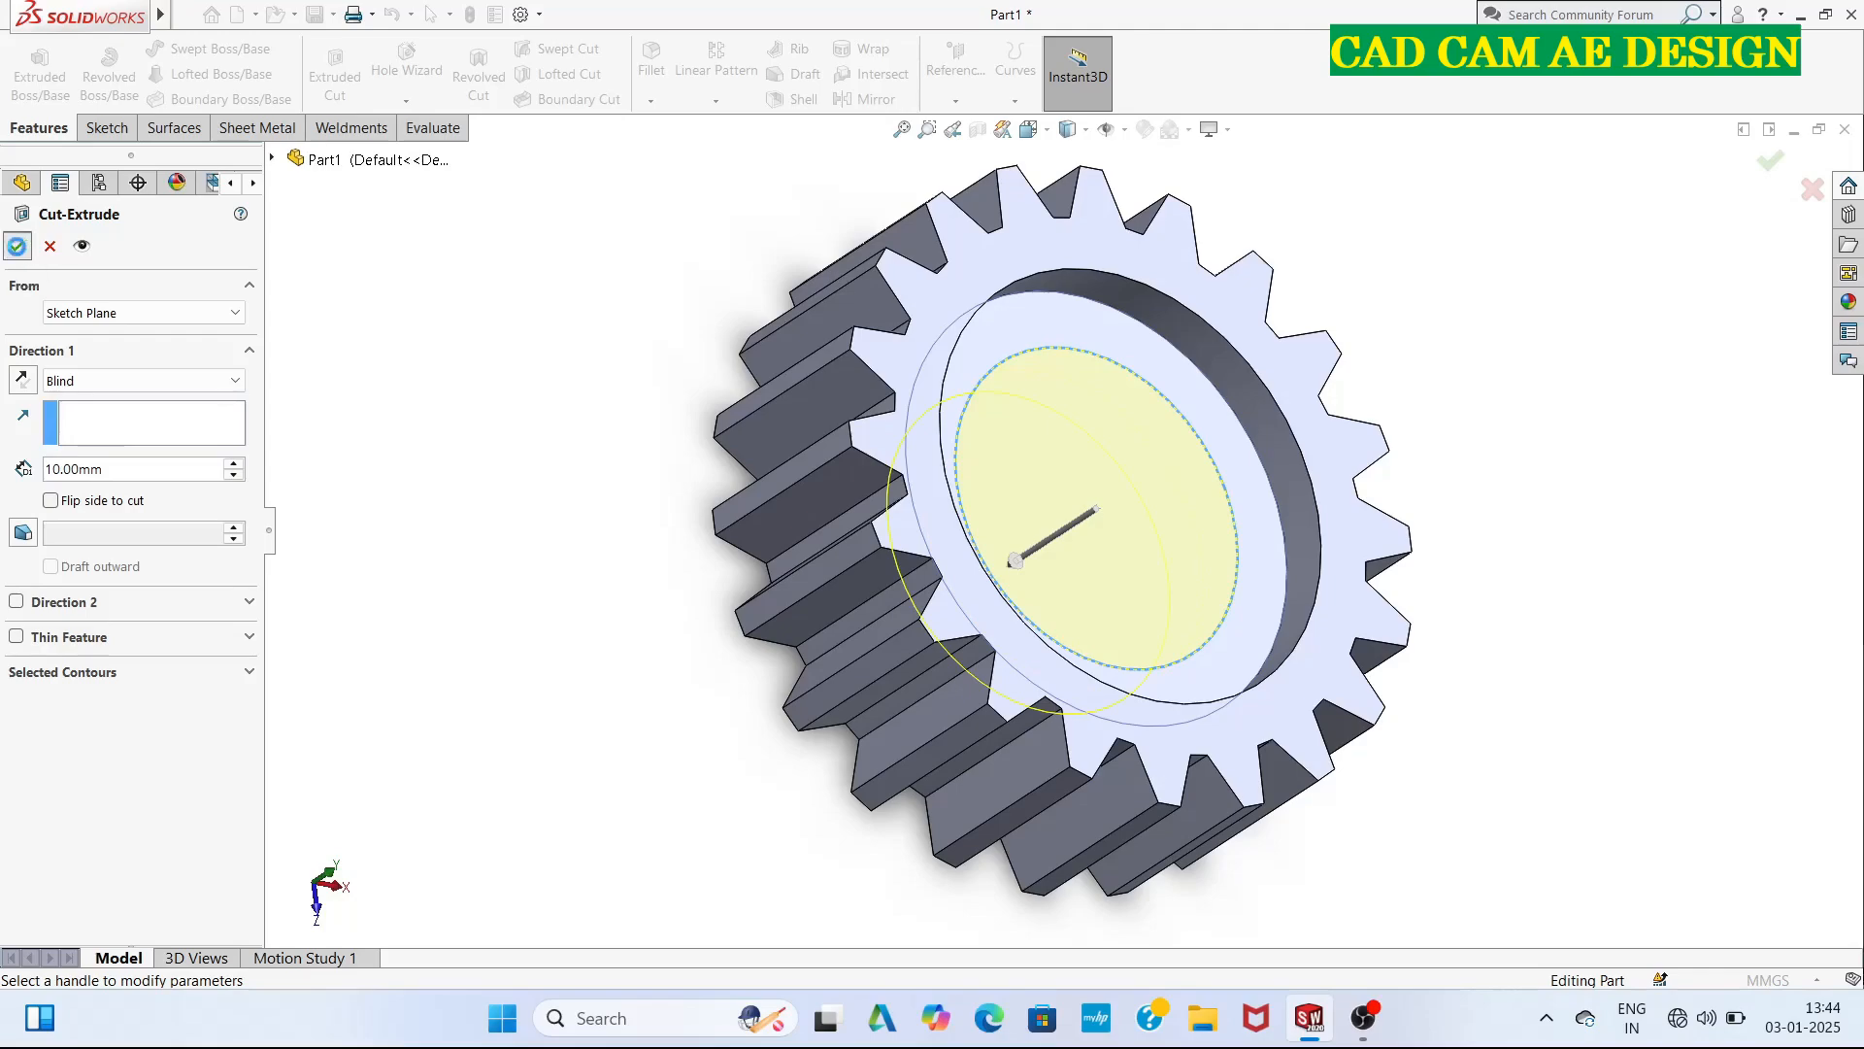
click(17, 247)
Rotate the finished gear to examine the recesses on both faces and the central bore.
middle_drag(571, 707, 727, 636)
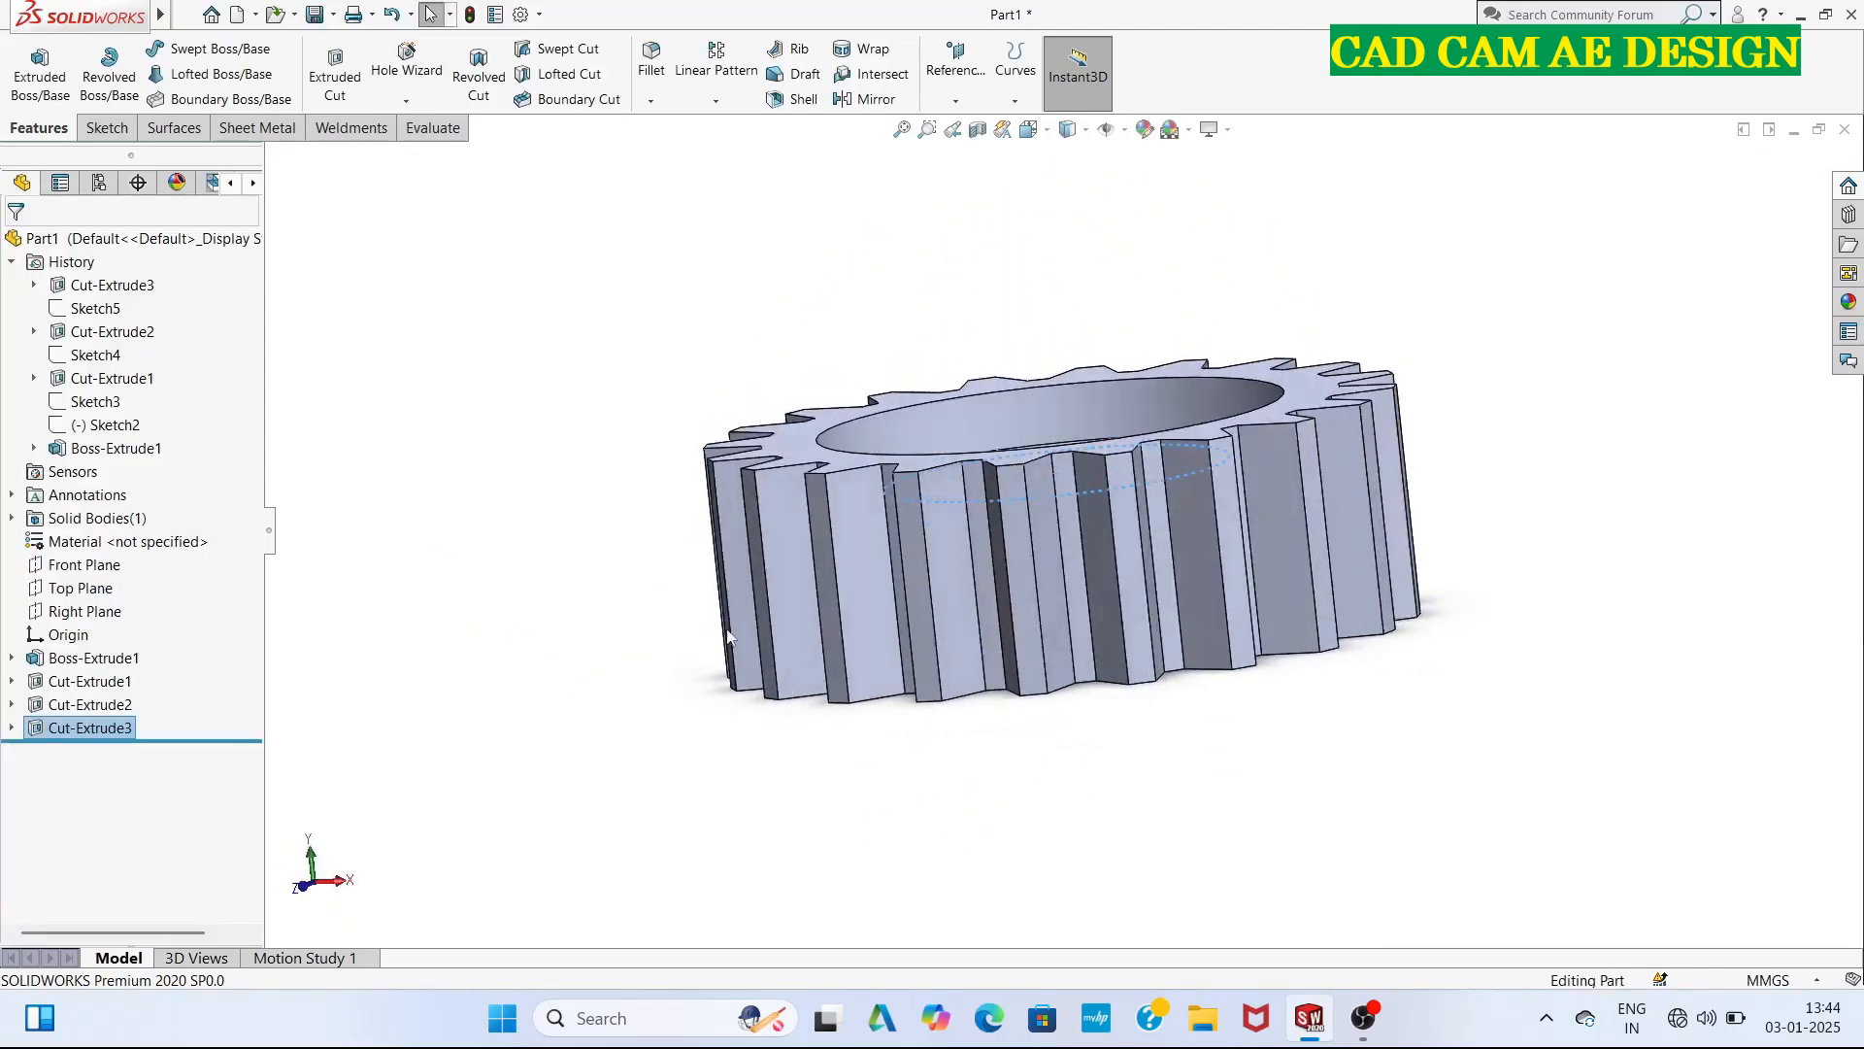
middle_drag(1112, 794, 1235, 202)
ctrl+middle_drag(766, 283, 677, 326)
middle_drag(1229, 527, 378, 755)
middle_drag(743, 490, 1101, 695)
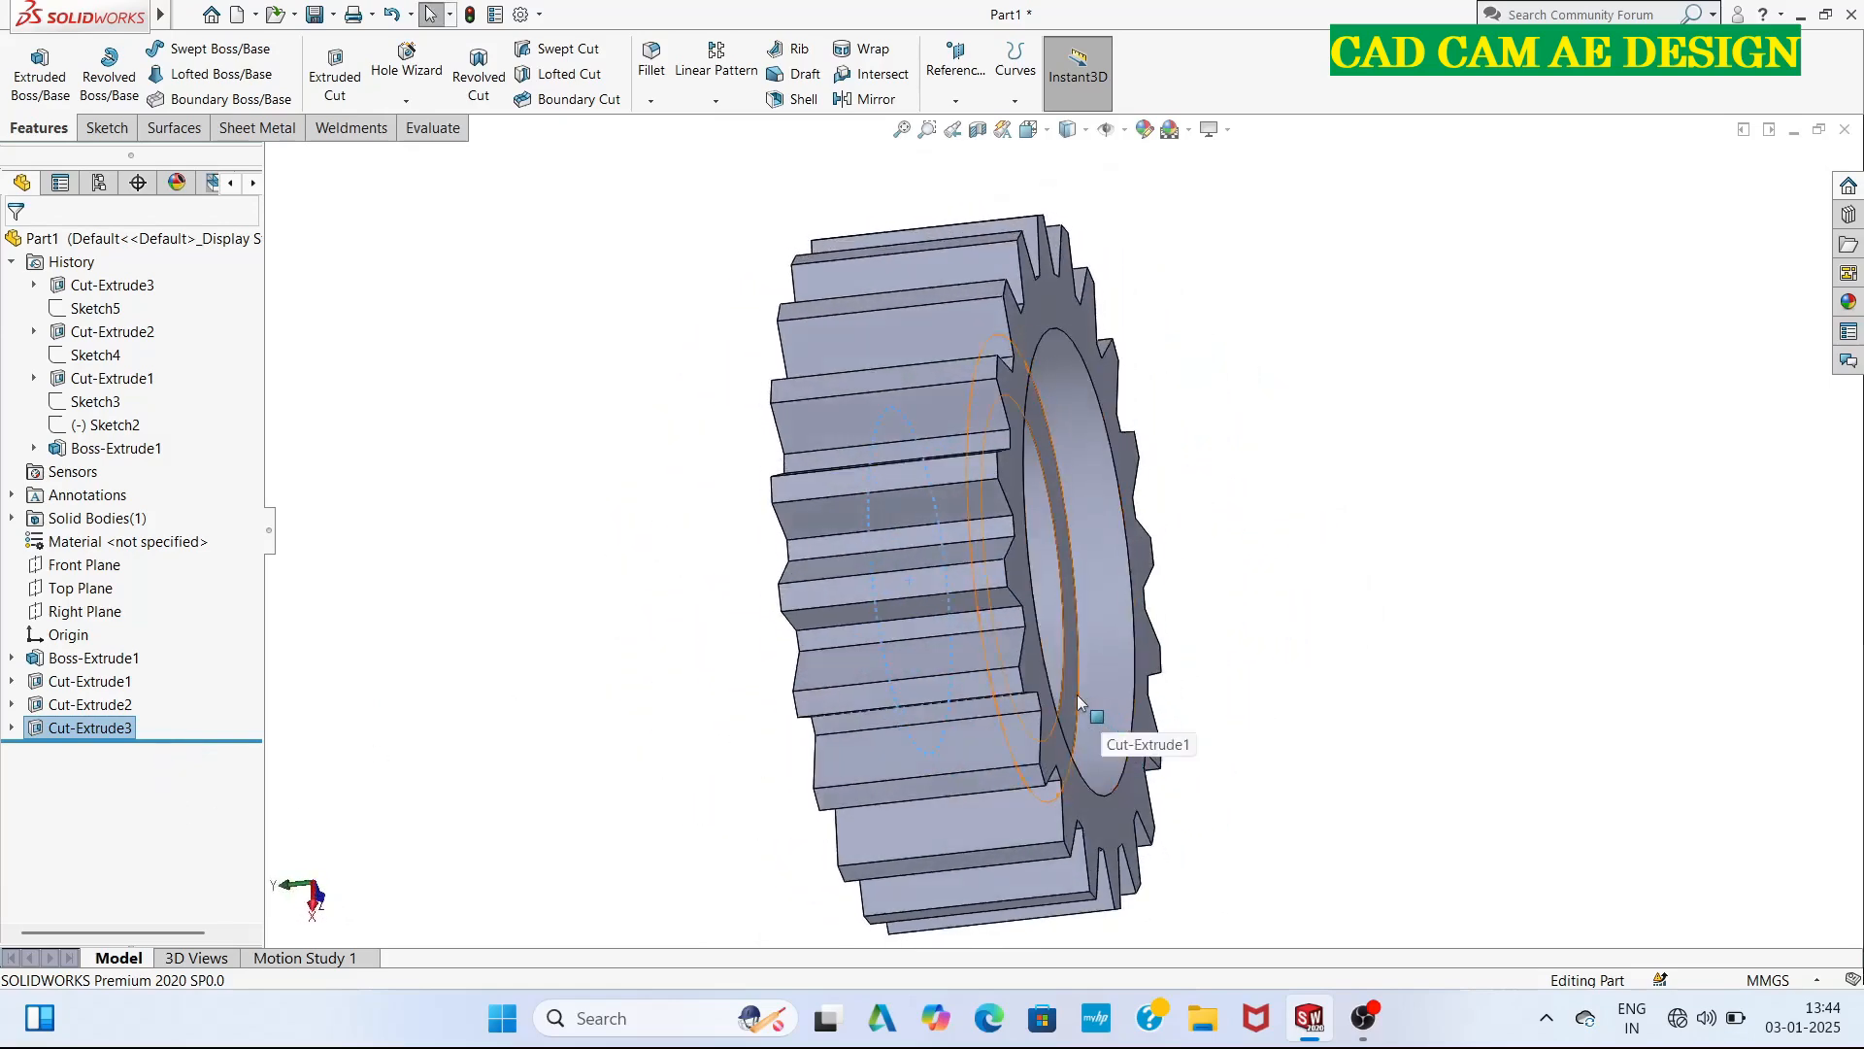
middle_drag(1295, 730, 1110, 708)
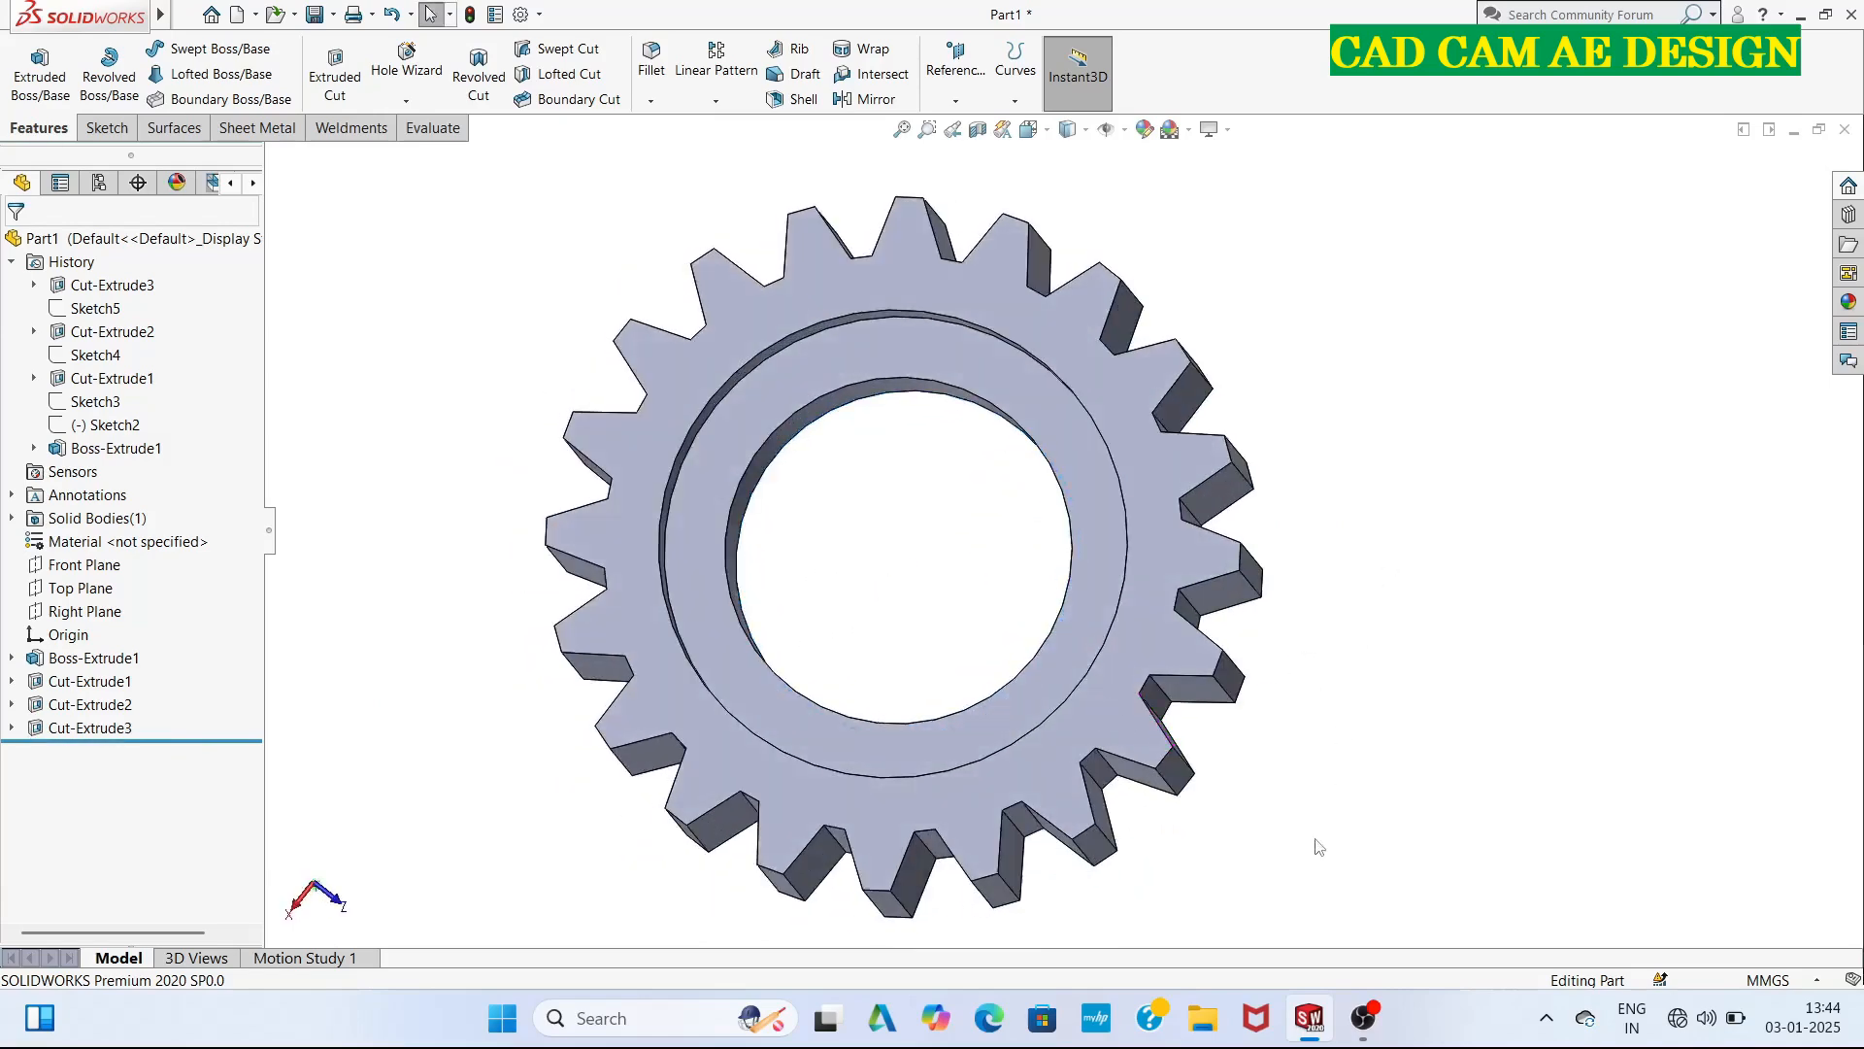
mouse_move(1364, 1022)
click(1355, 957)
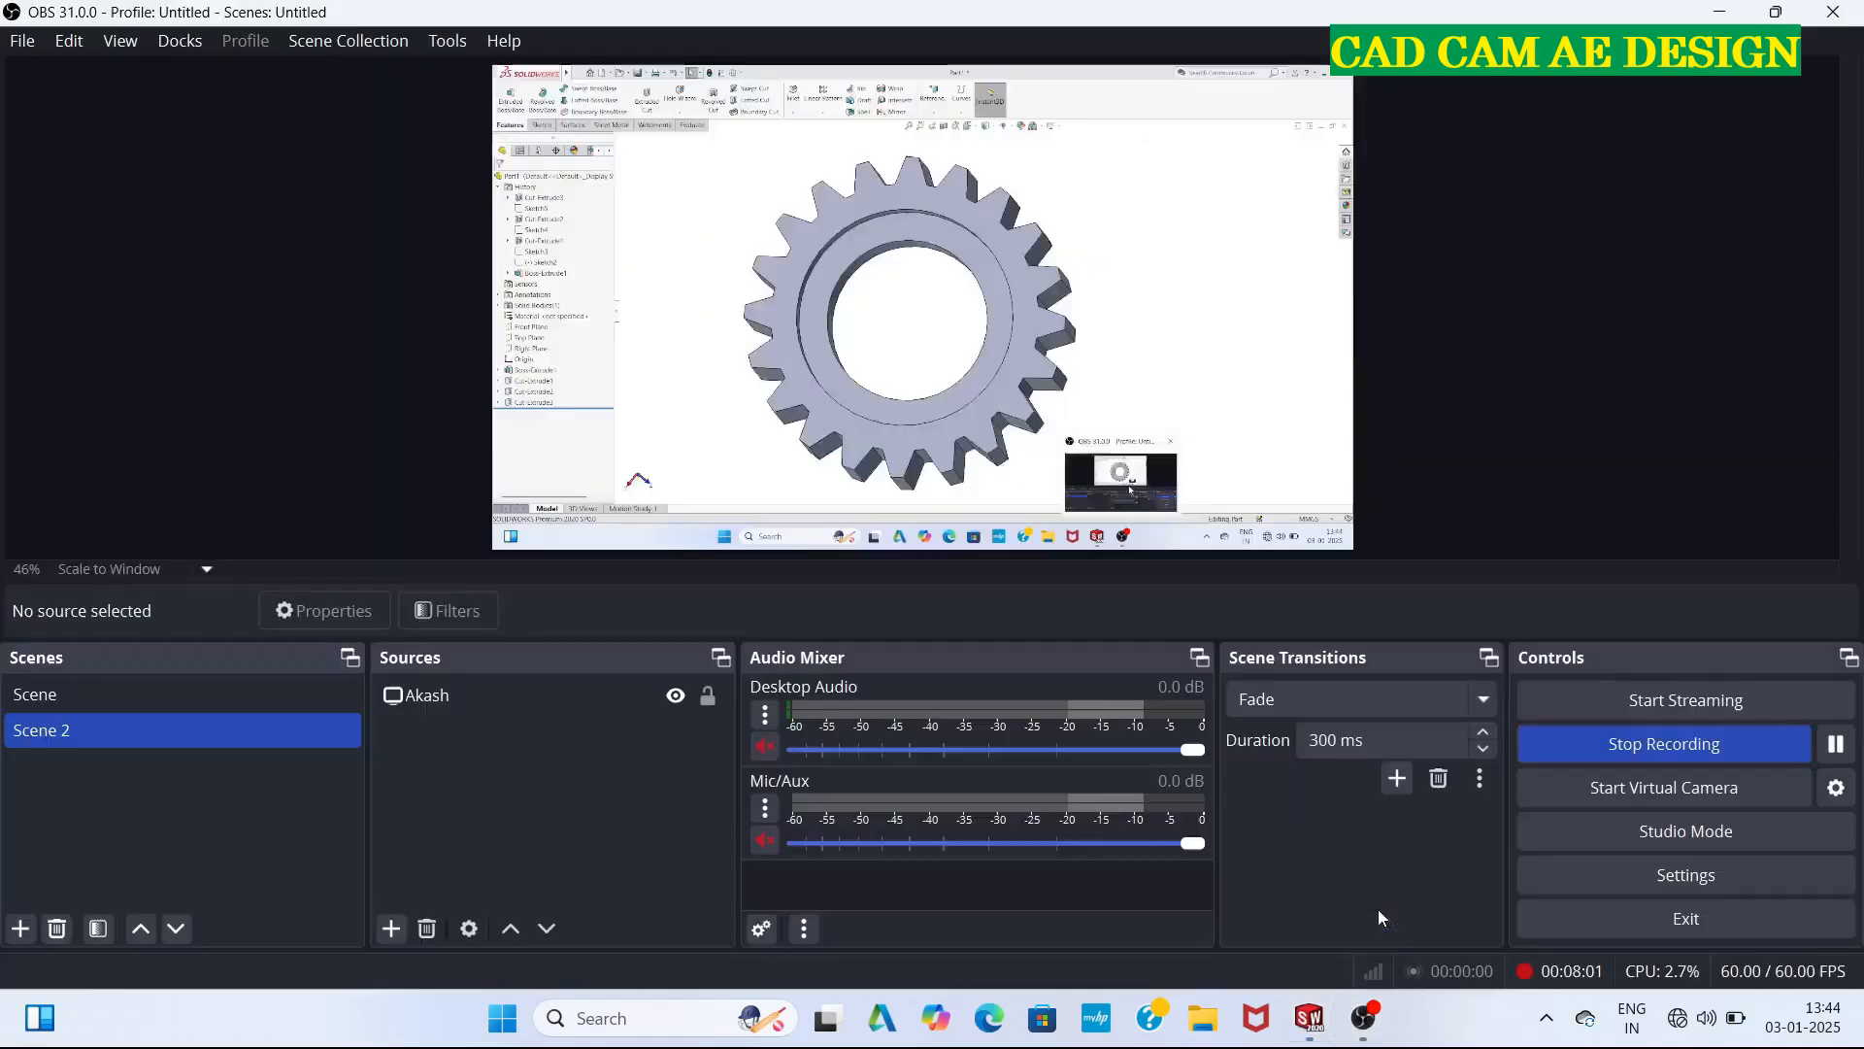